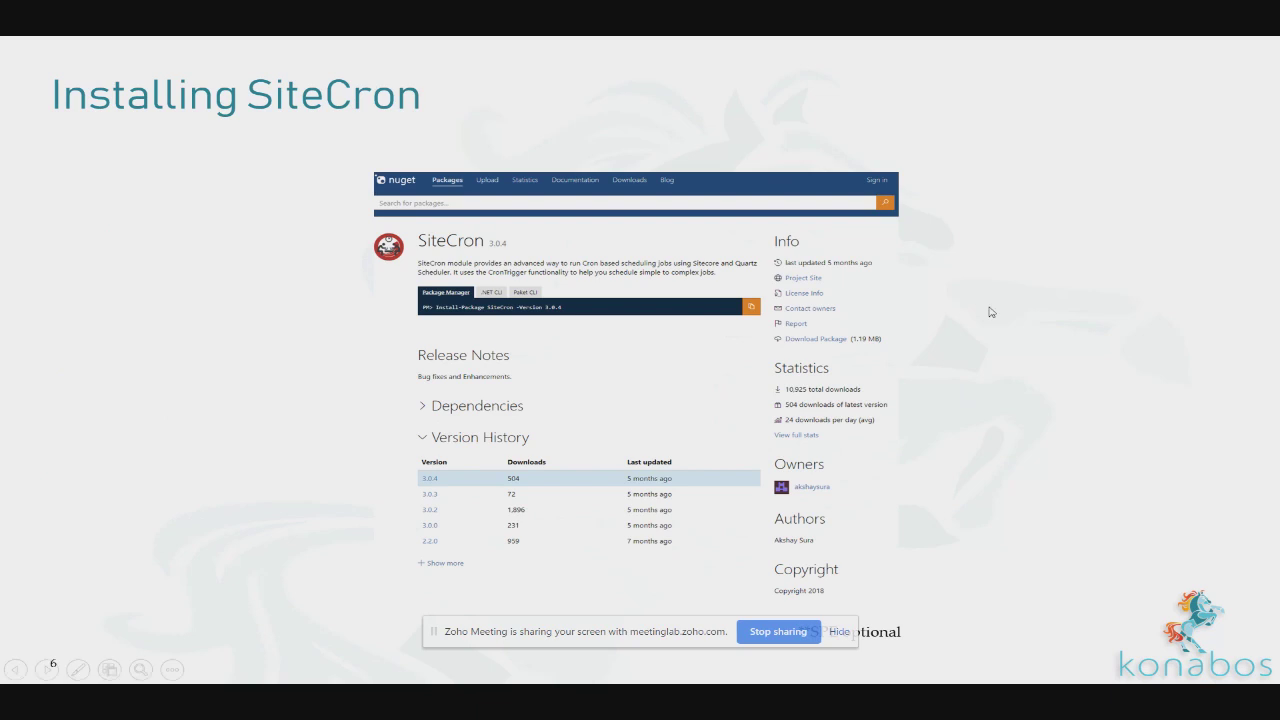
# Switch to Chrome and copy the Package Manager install command for SiteCron 3.0.4 from its NuGet Gallery page
pyautogui.hotkey('alt', 'Tab')
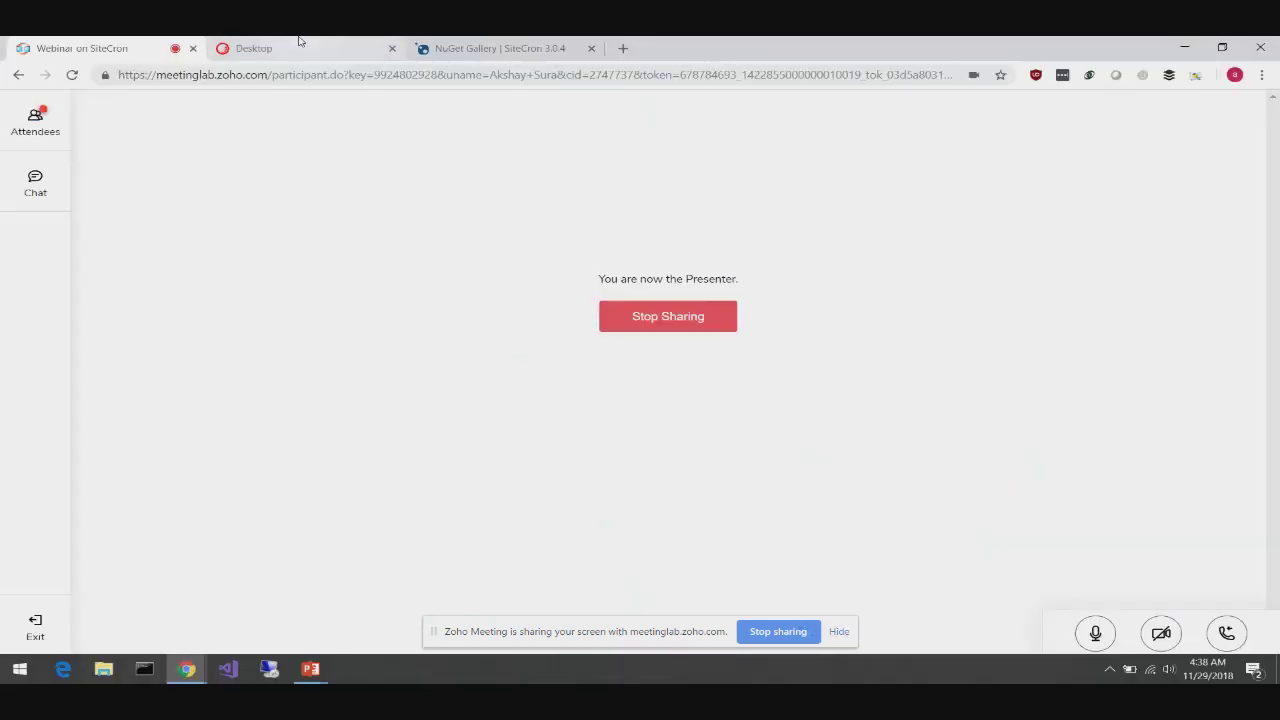
pyautogui.click(299, 44)
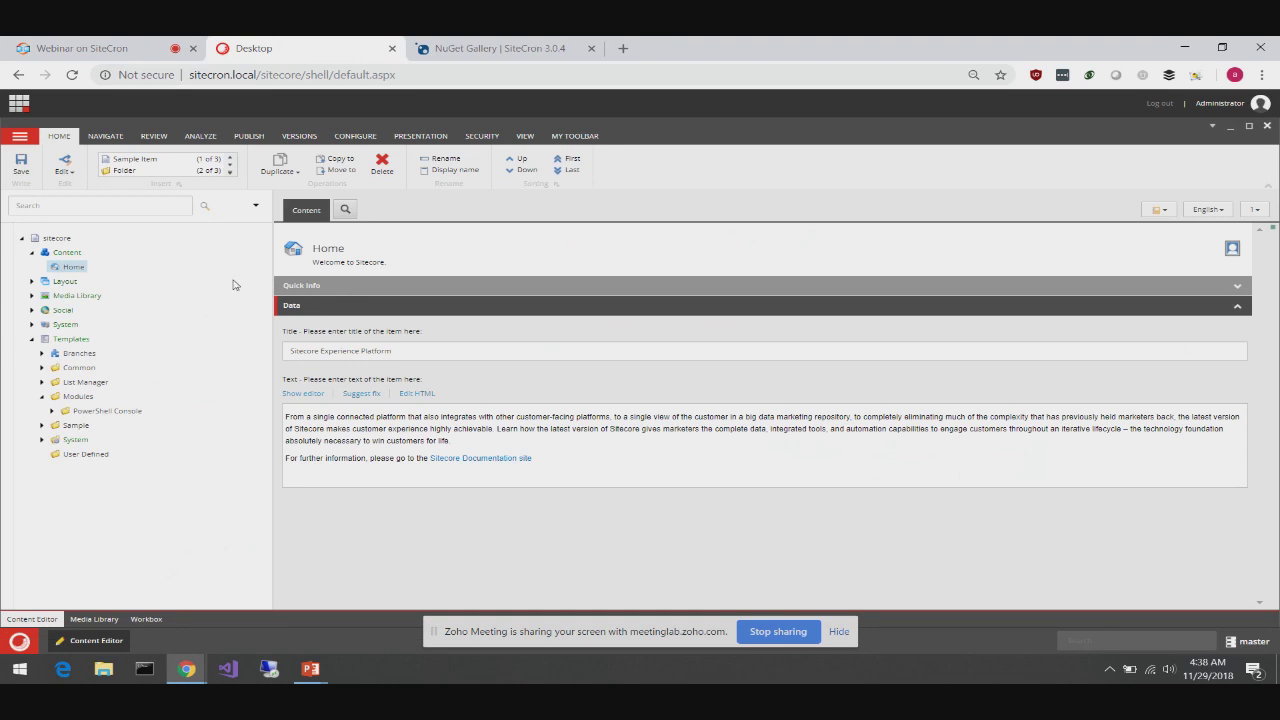
pyautogui.click(469, 50)
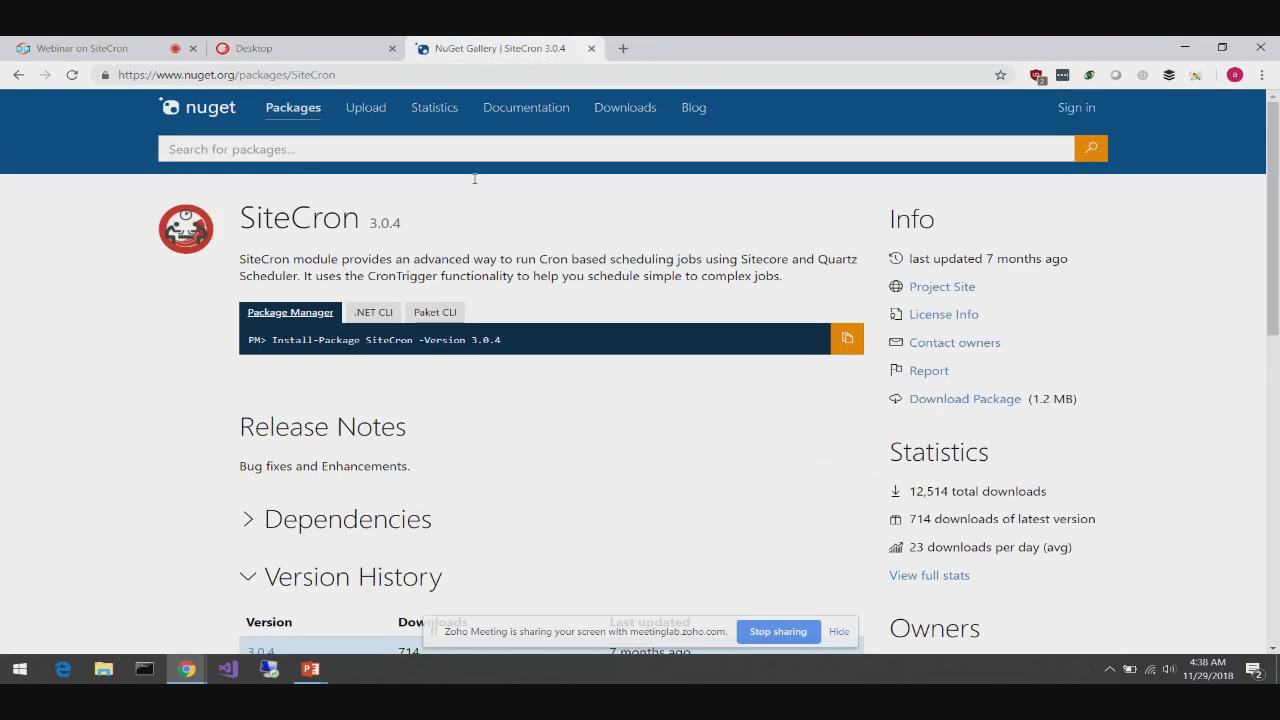
pyautogui.scroll(-3, 649, 330)
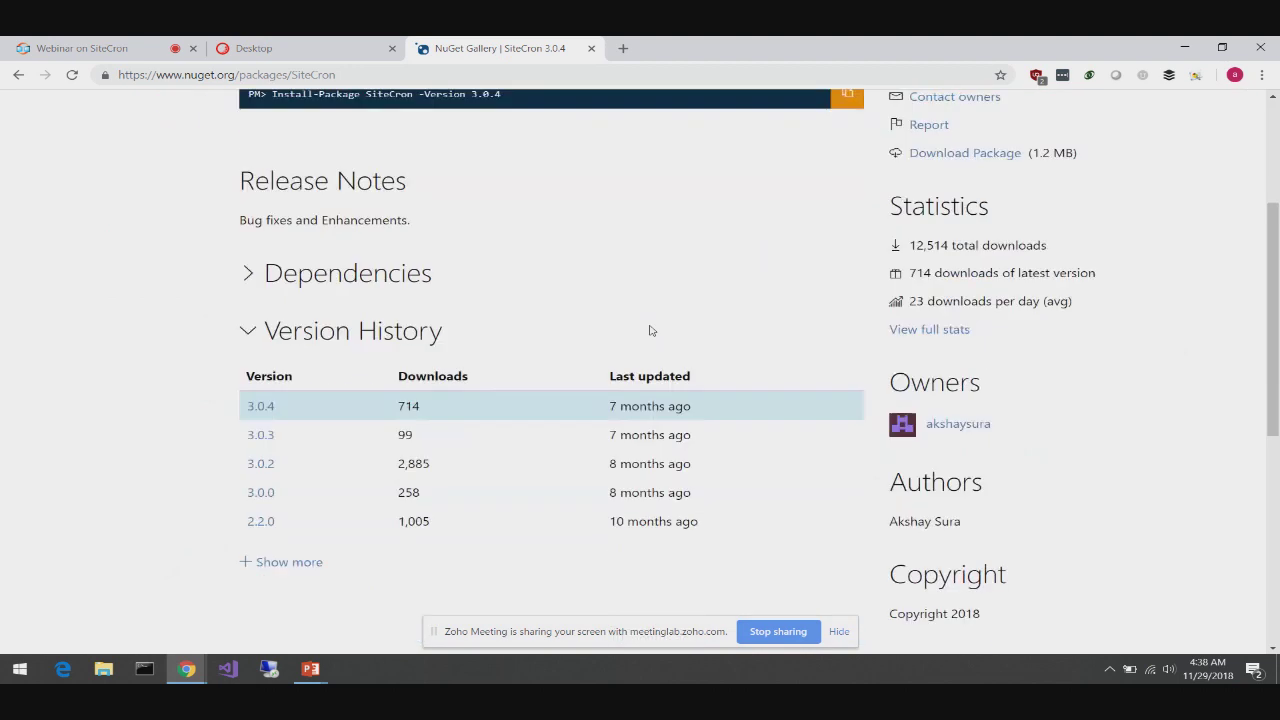
pyautogui.scroll(2, 649, 330)
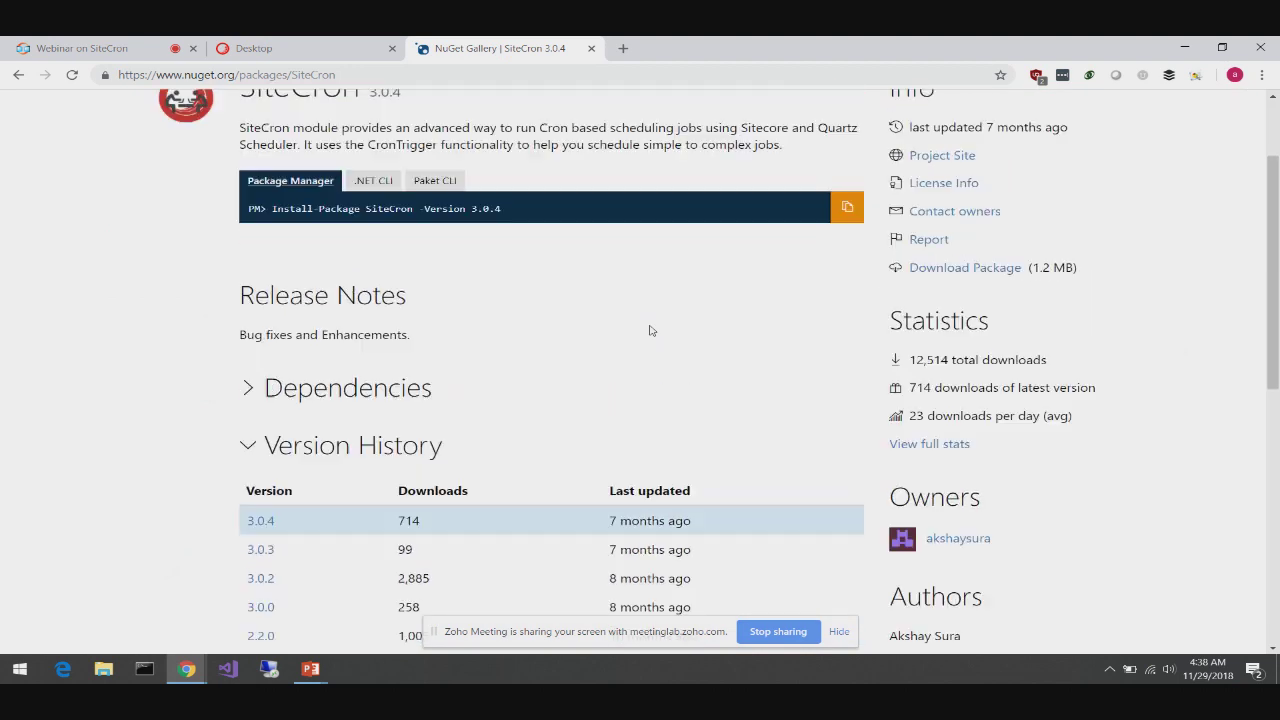
pyautogui.scroll(2, 649, 330)
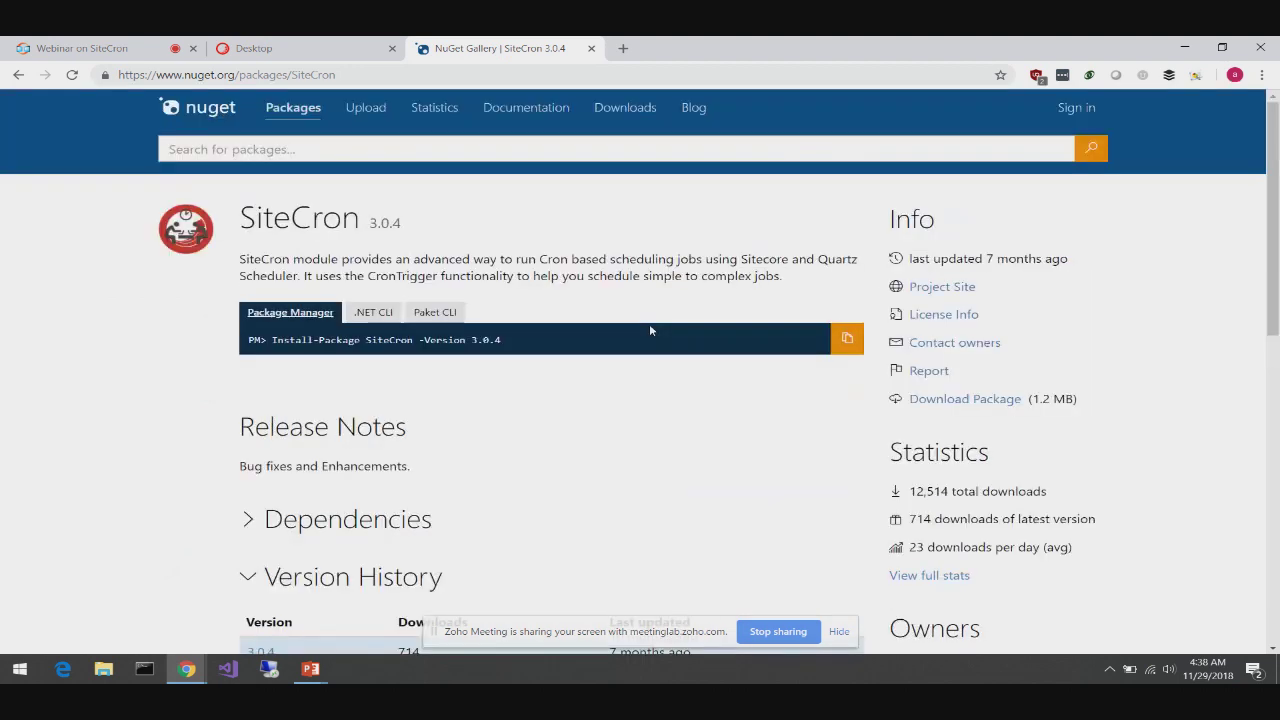
pyautogui.click(847, 343)
# Open the recent solution SiteCron.sln in Visual Studio 2017
pyautogui.hotkey('alt', 'Tab')
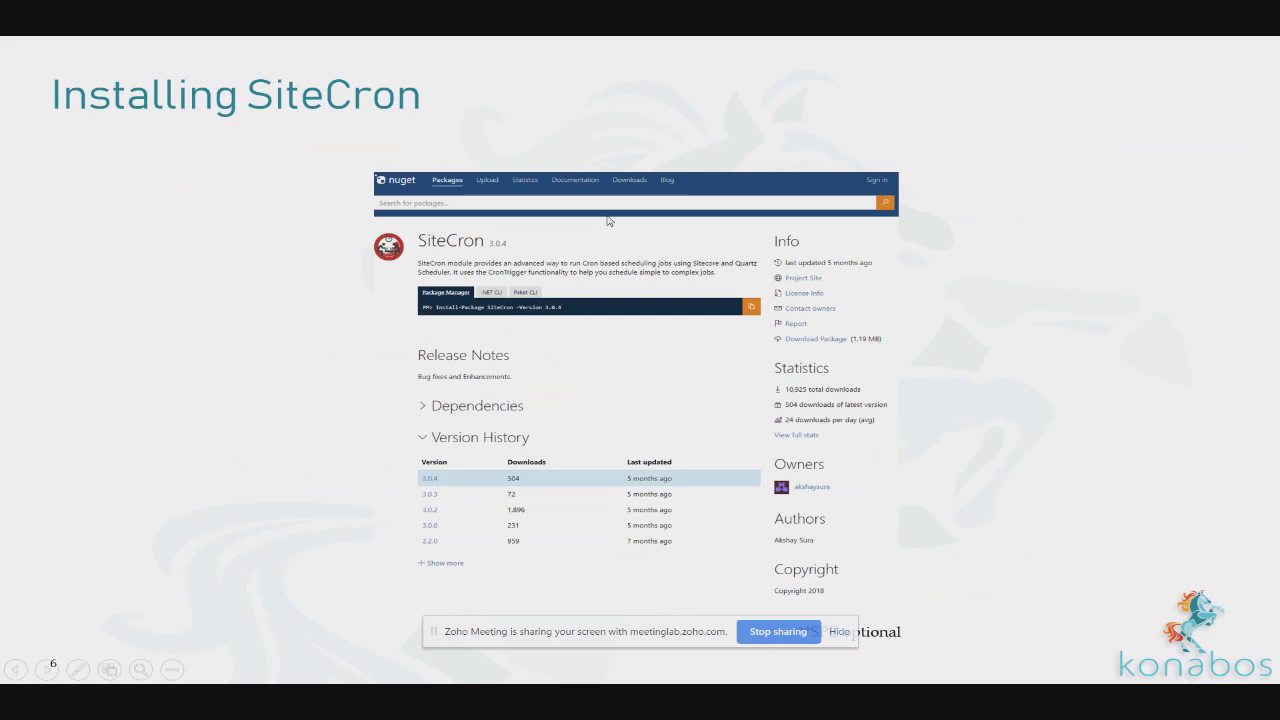
pyautogui.press('super')
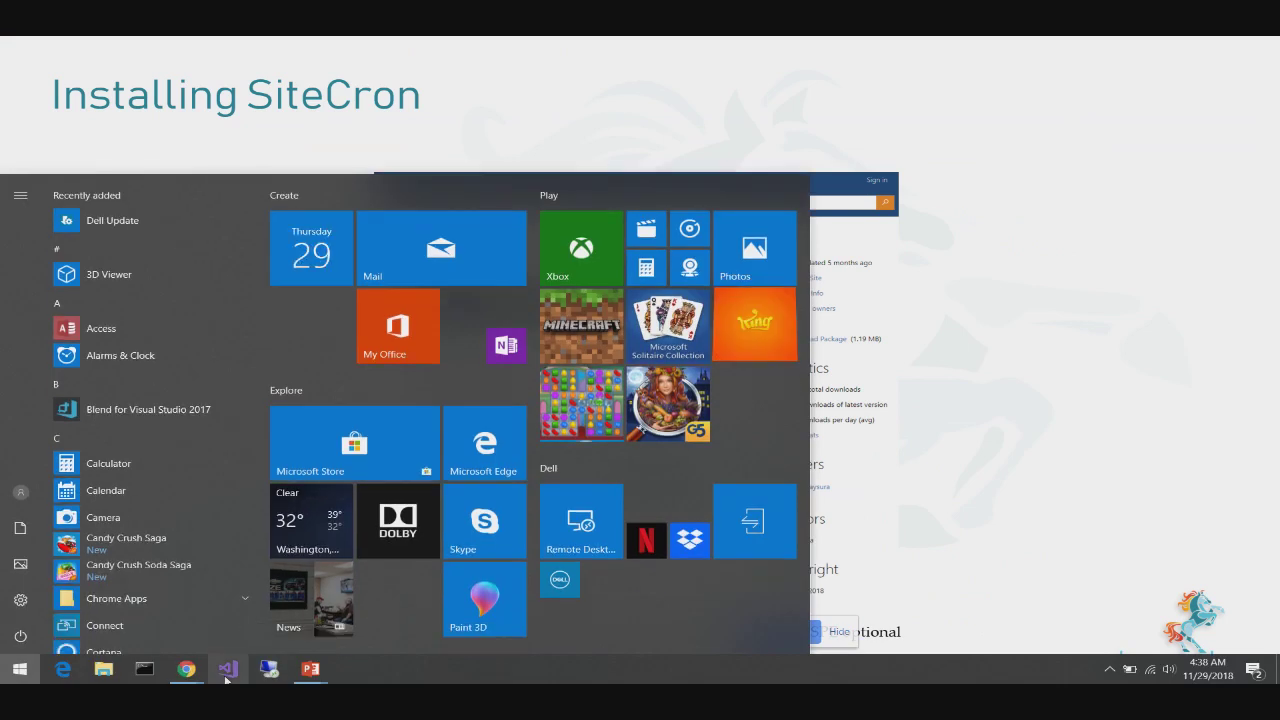
pyautogui.rightClick(226, 676)
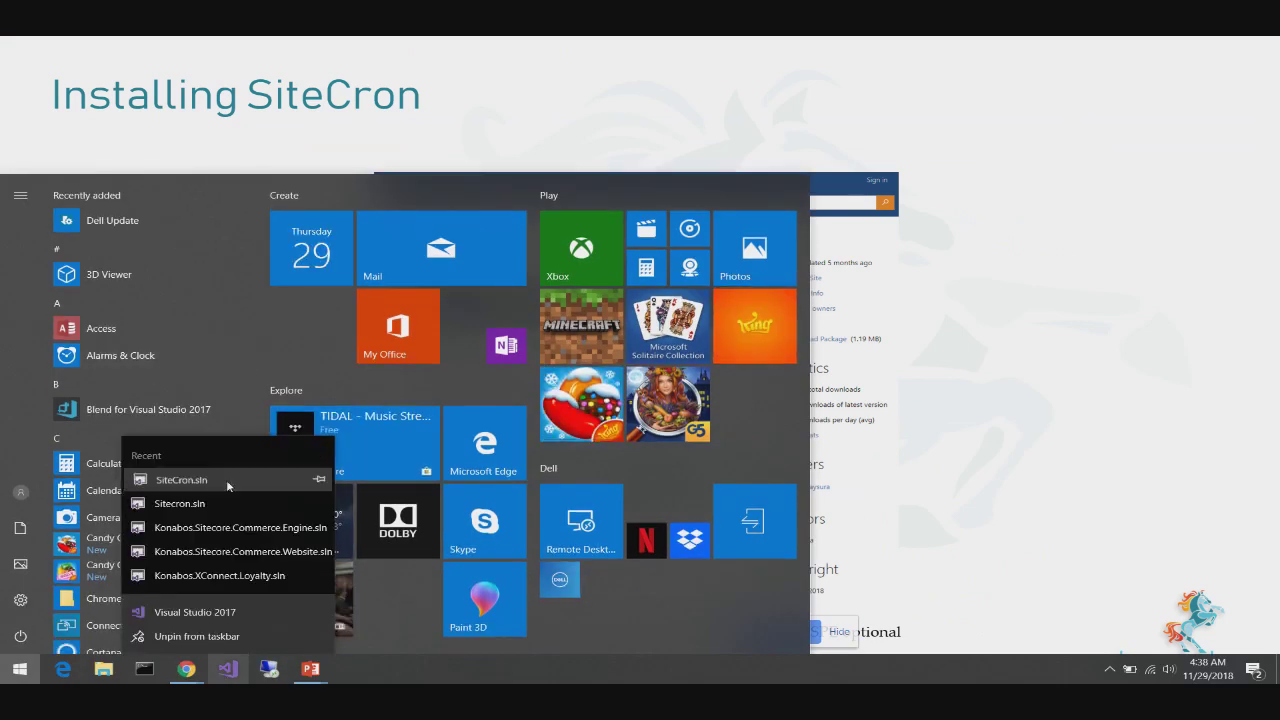
pyautogui.click(181, 480)
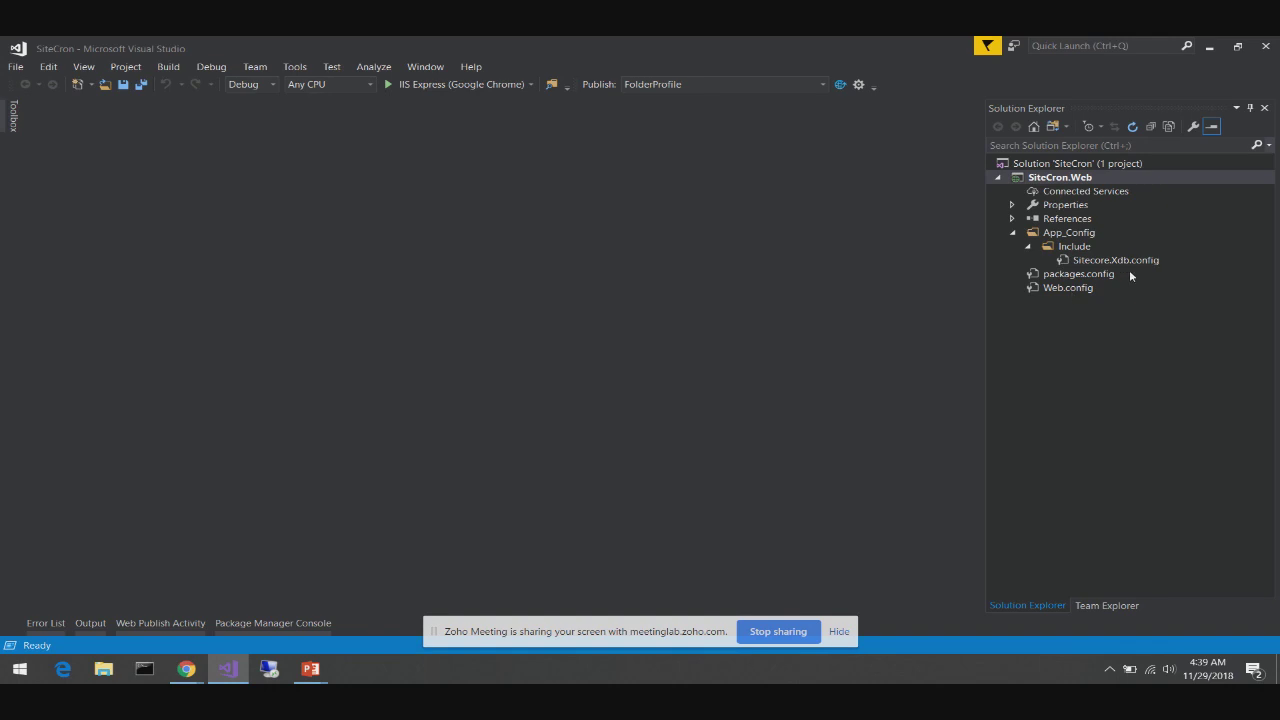
# Review packages.config, Sitecore.Xdb.config and the FolderProfile publish settings of the SiteCron.Web project
pyautogui.click(1128, 276)
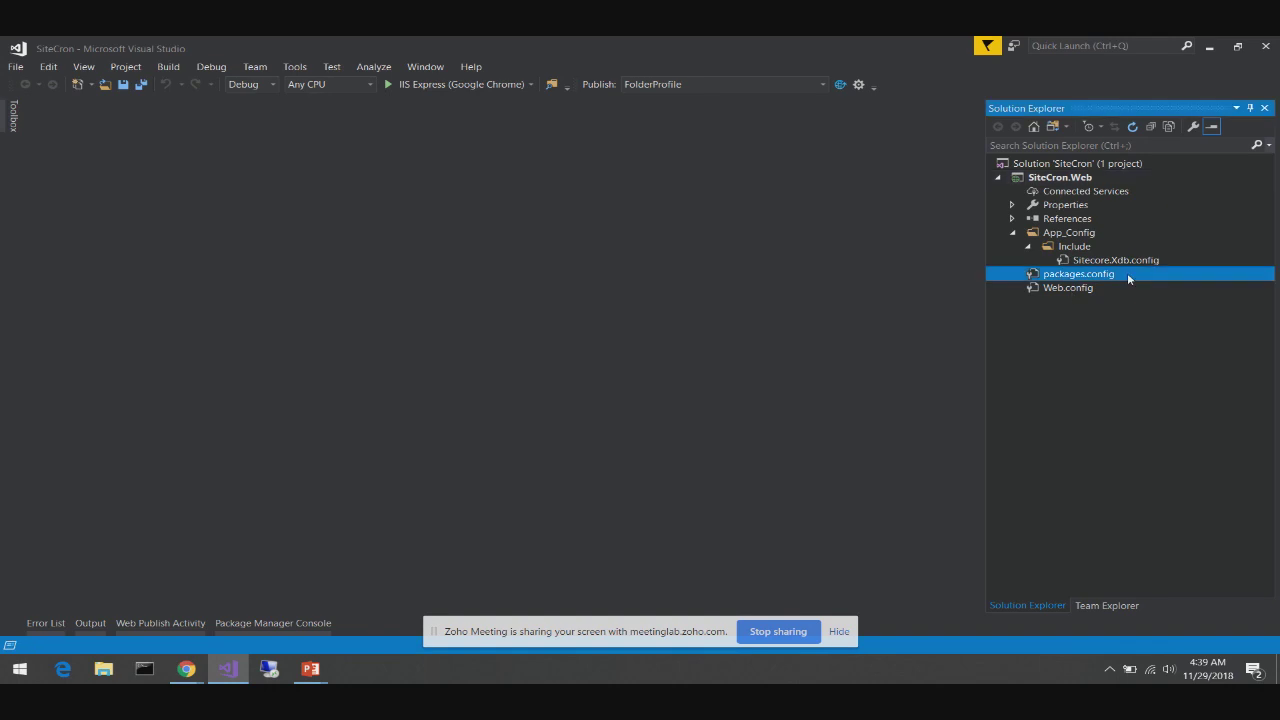
pyautogui.doubleClick(1127, 272)
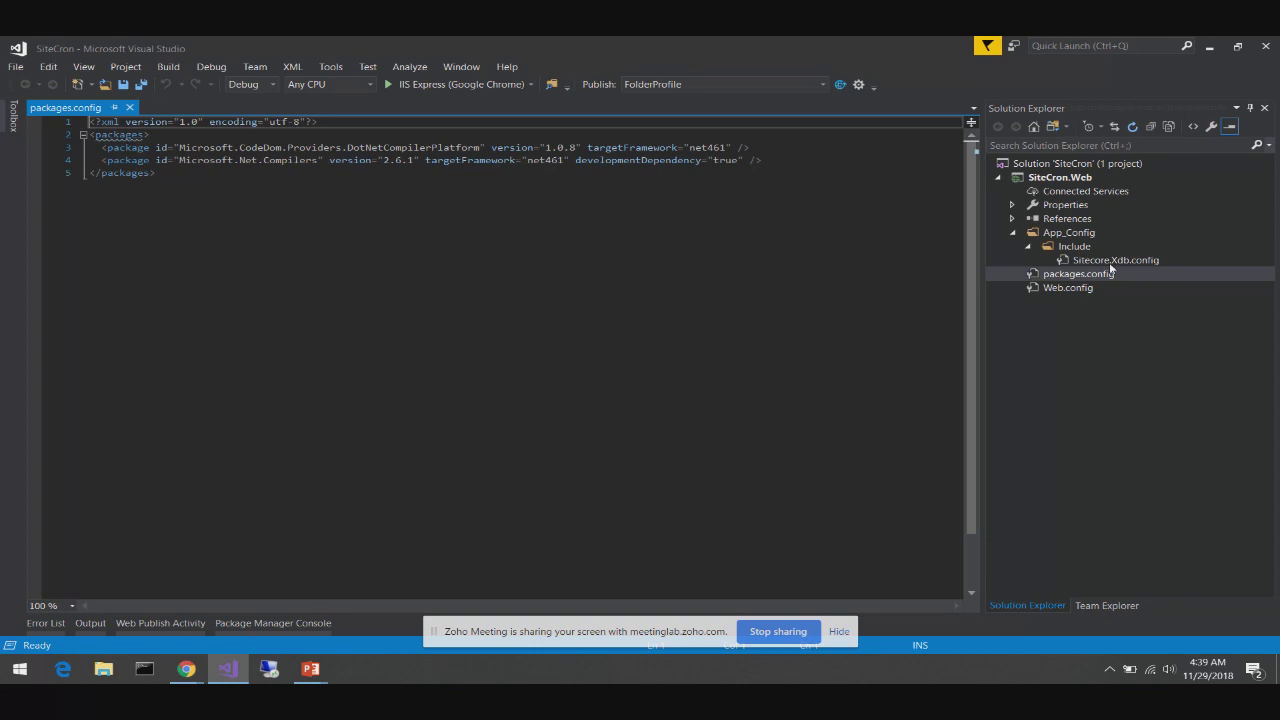
pyautogui.doubleClick(1110, 262)
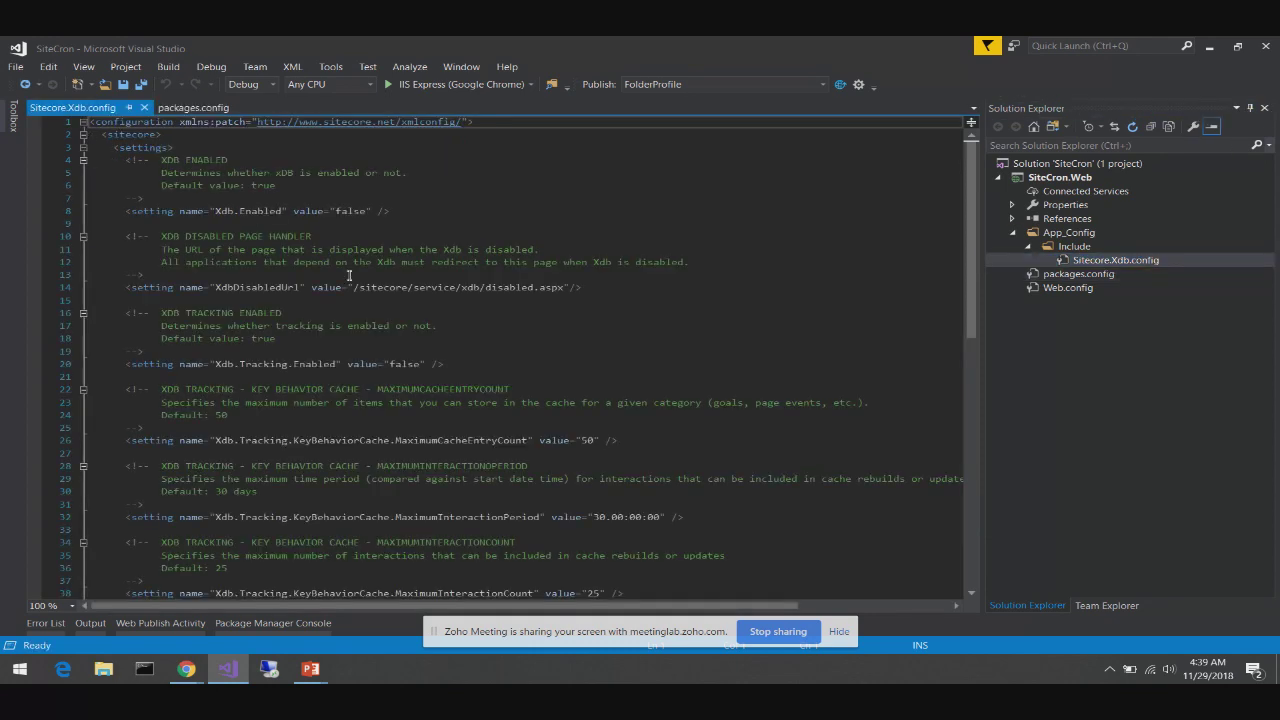
pyautogui.click(146, 108)
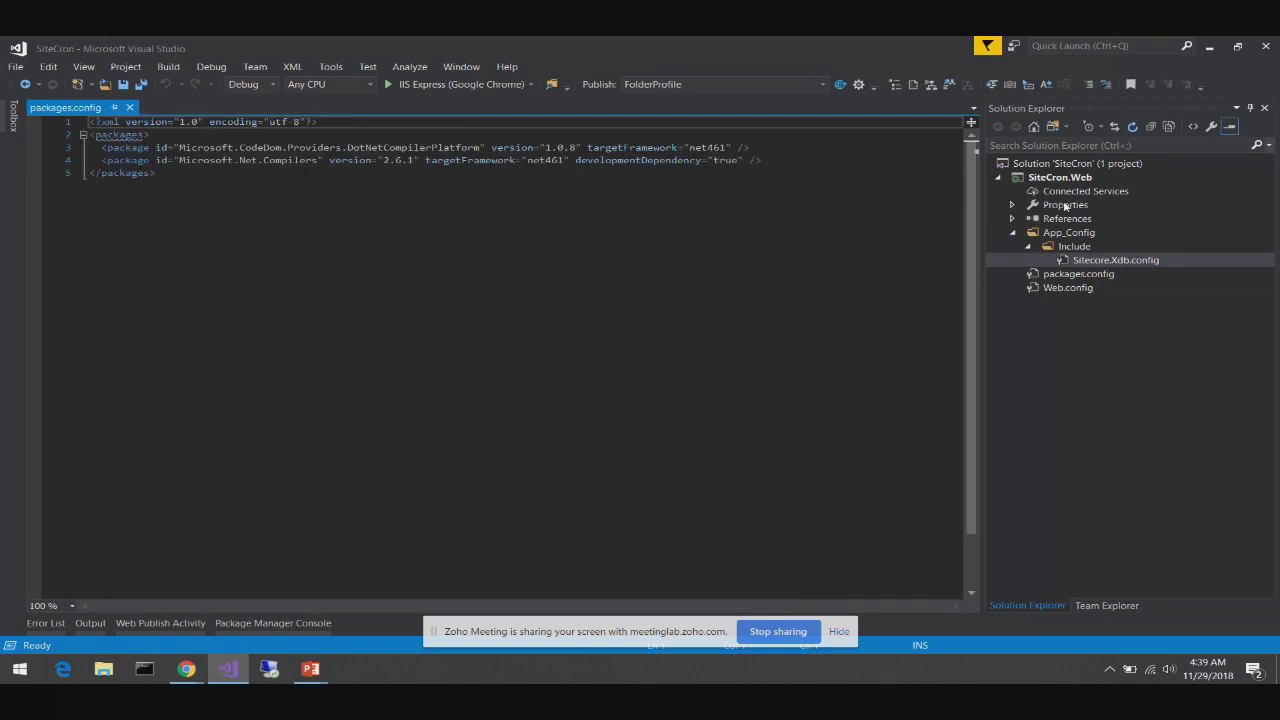
pyautogui.click(859, 88)
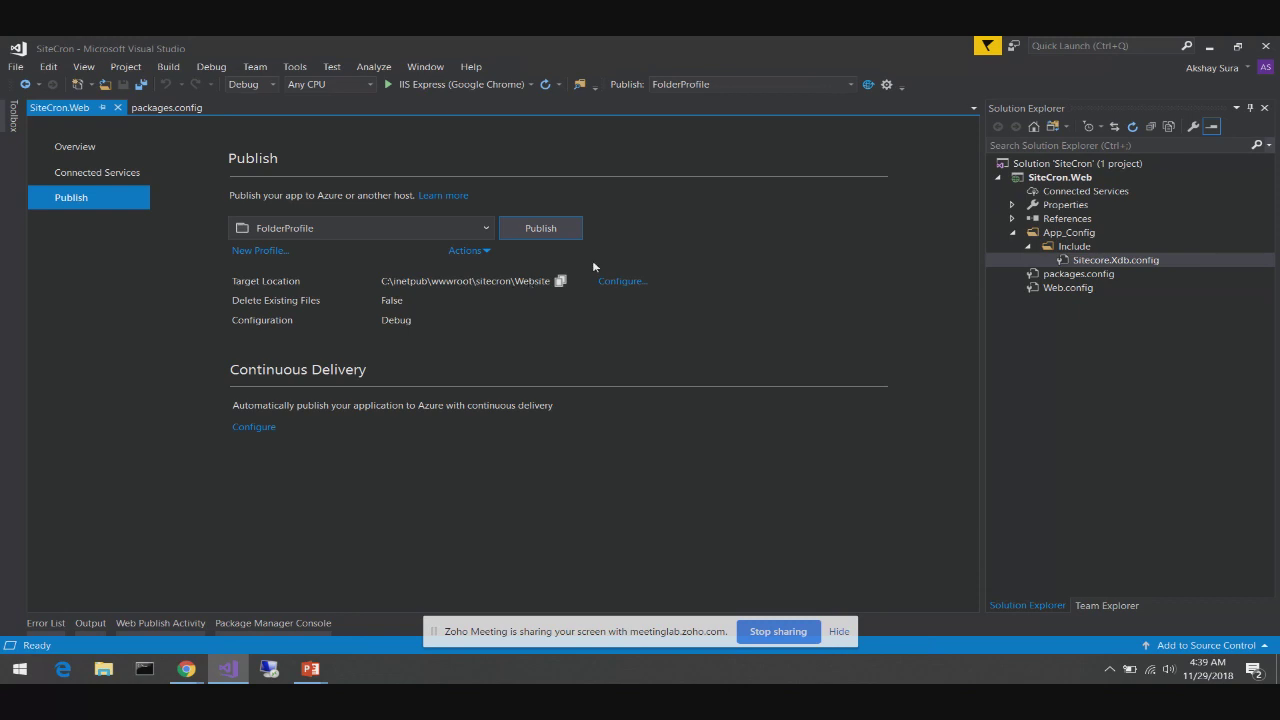
# Install the SiteCron package into SiteCron.Web by running Install-Package SiteCron -Version 3.0.4 in the Package Manager Console
pyautogui.click(253, 622)
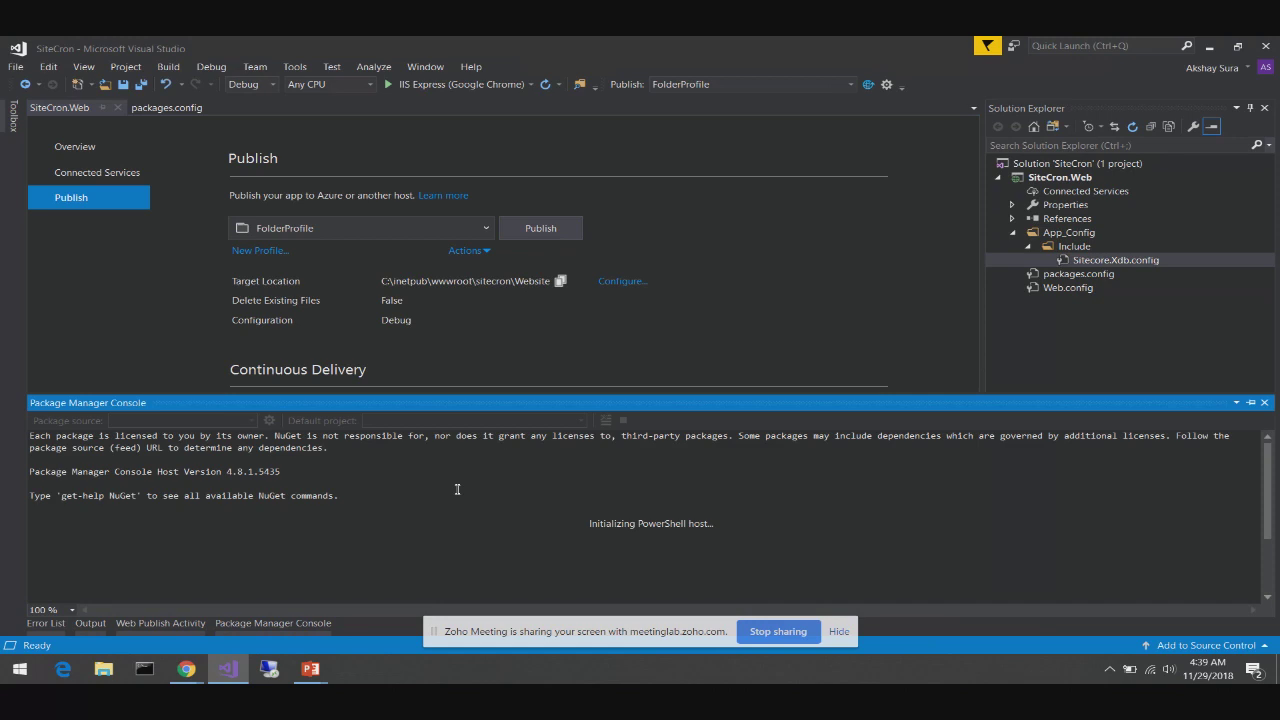
pyautogui.hotkey('ctrl', 'v')
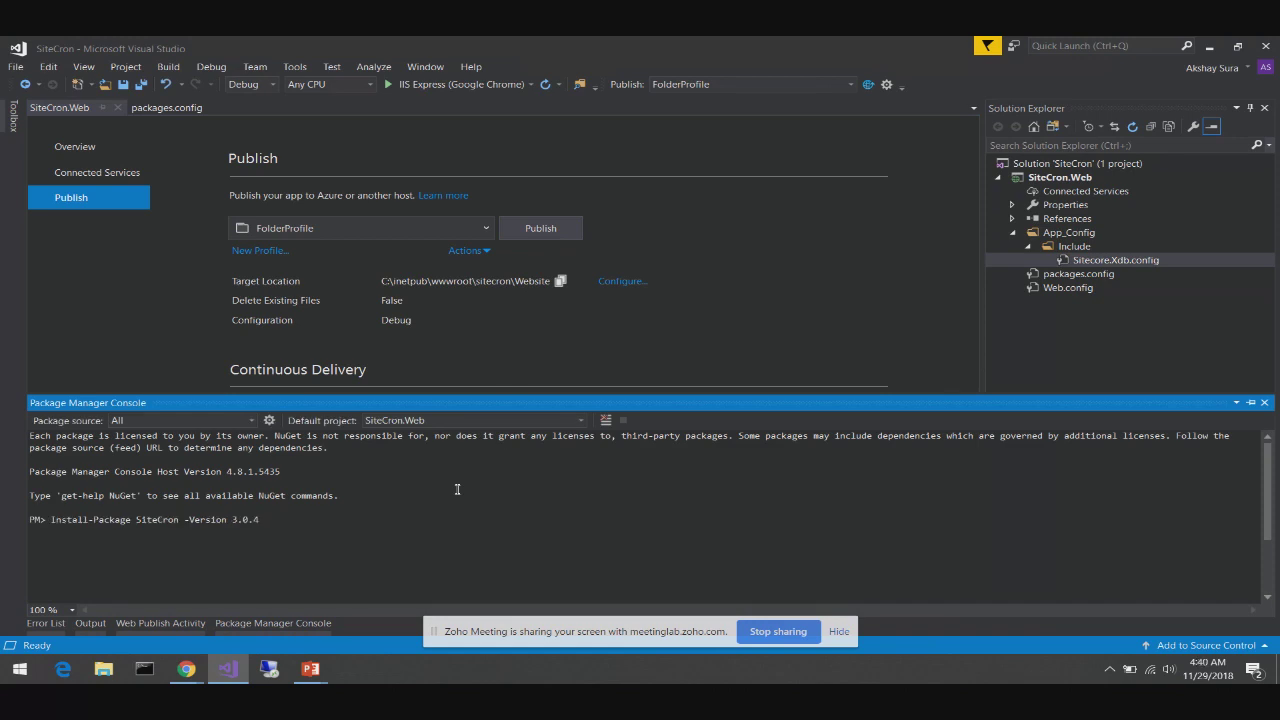
pyautogui.press('Return')
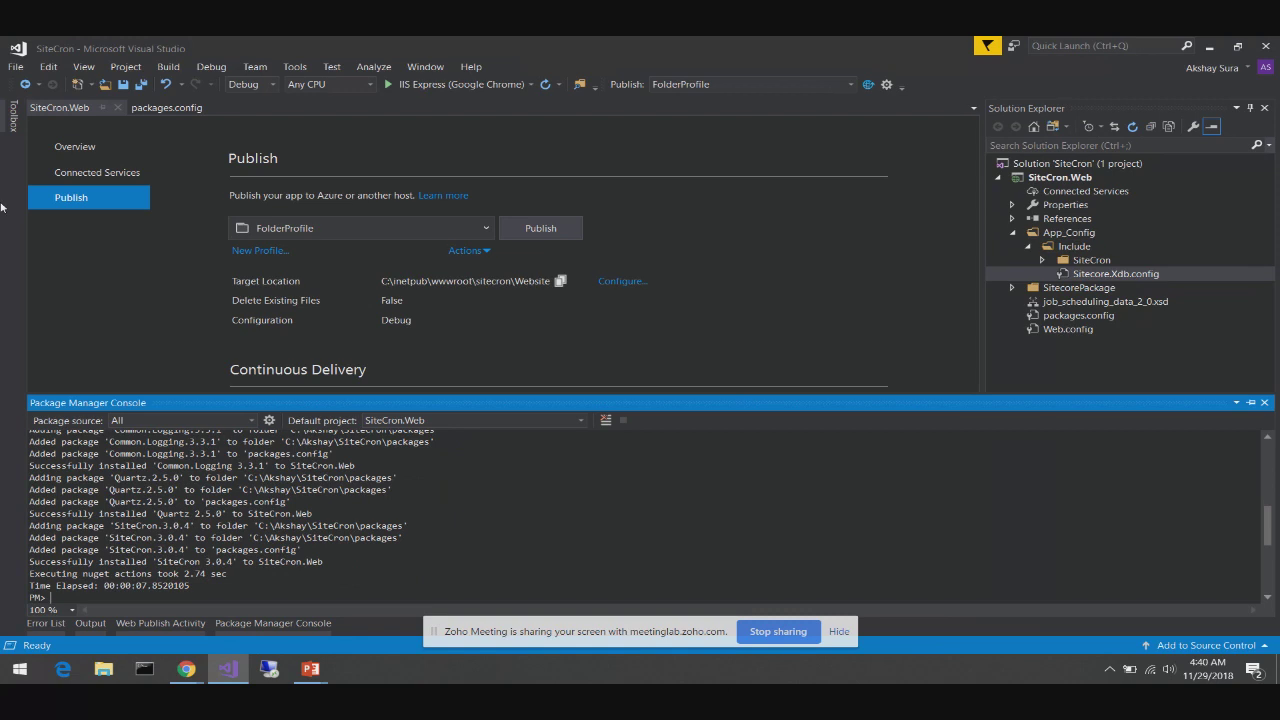
# Examine the SiteCron, Quartz and Common.Logging package entries in packages.config
pyautogui.click(166, 107)
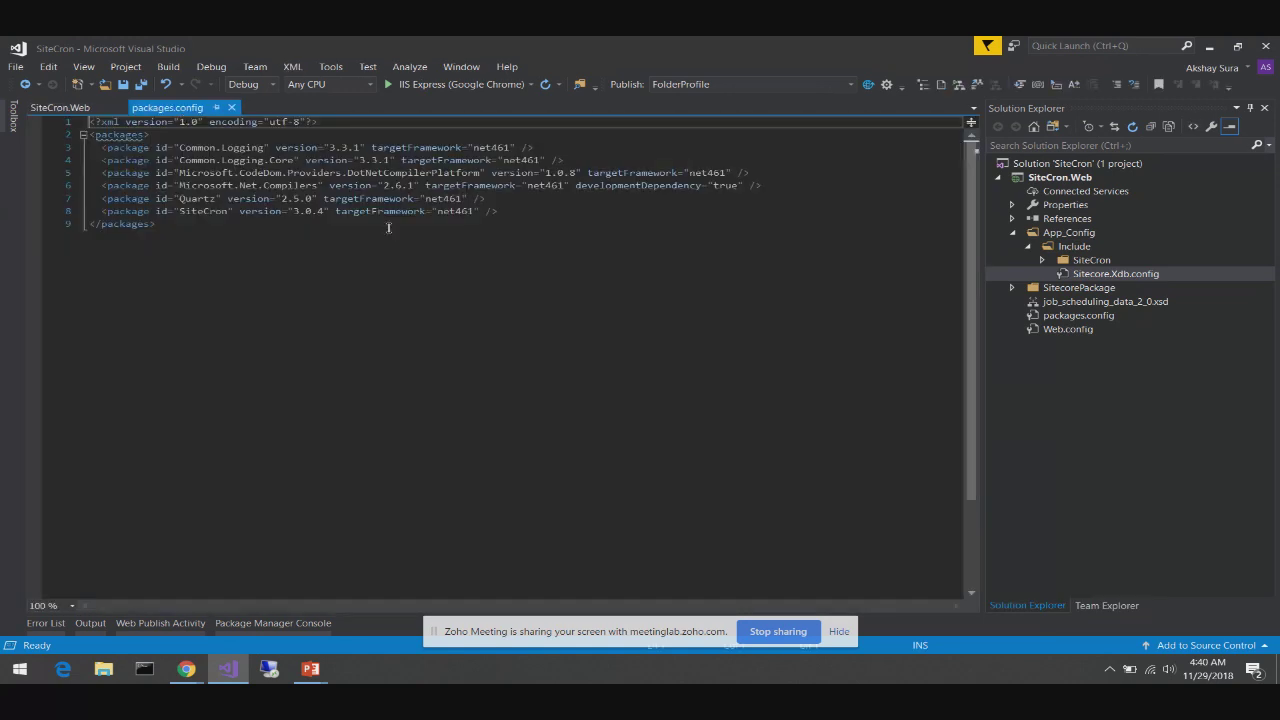
pyautogui.click(314, 214)
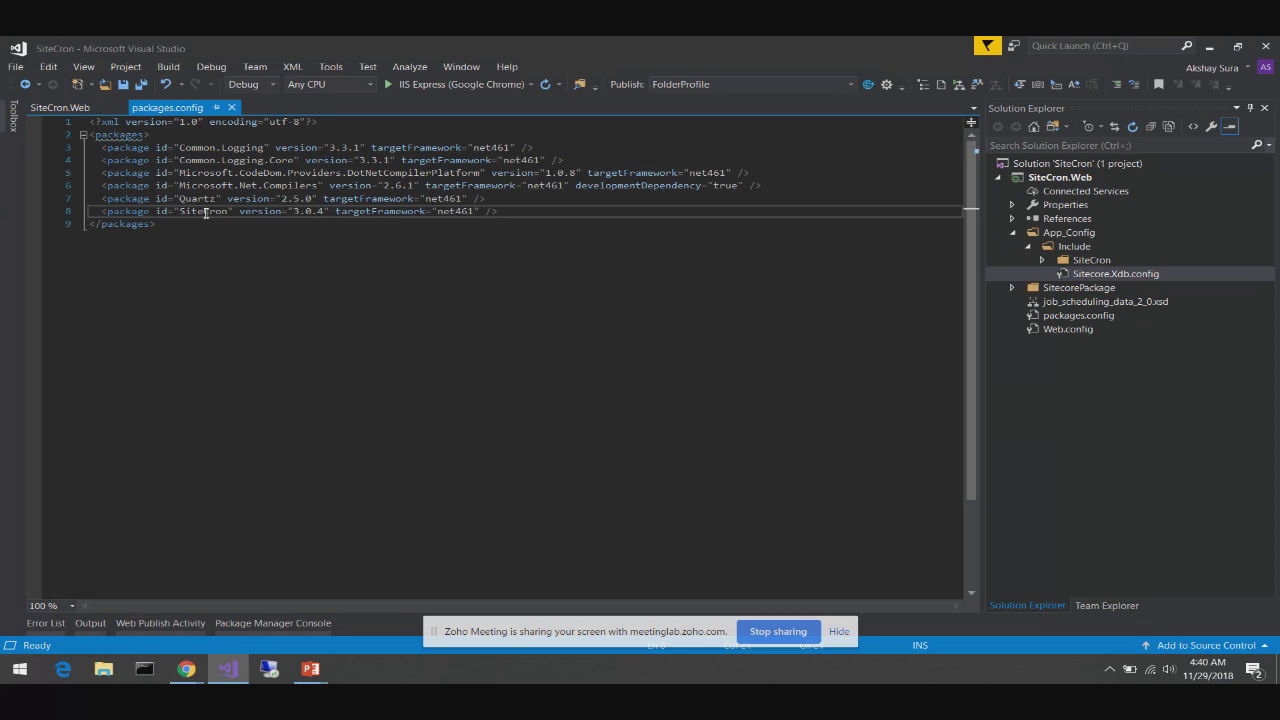
pyautogui.click(102, 198)
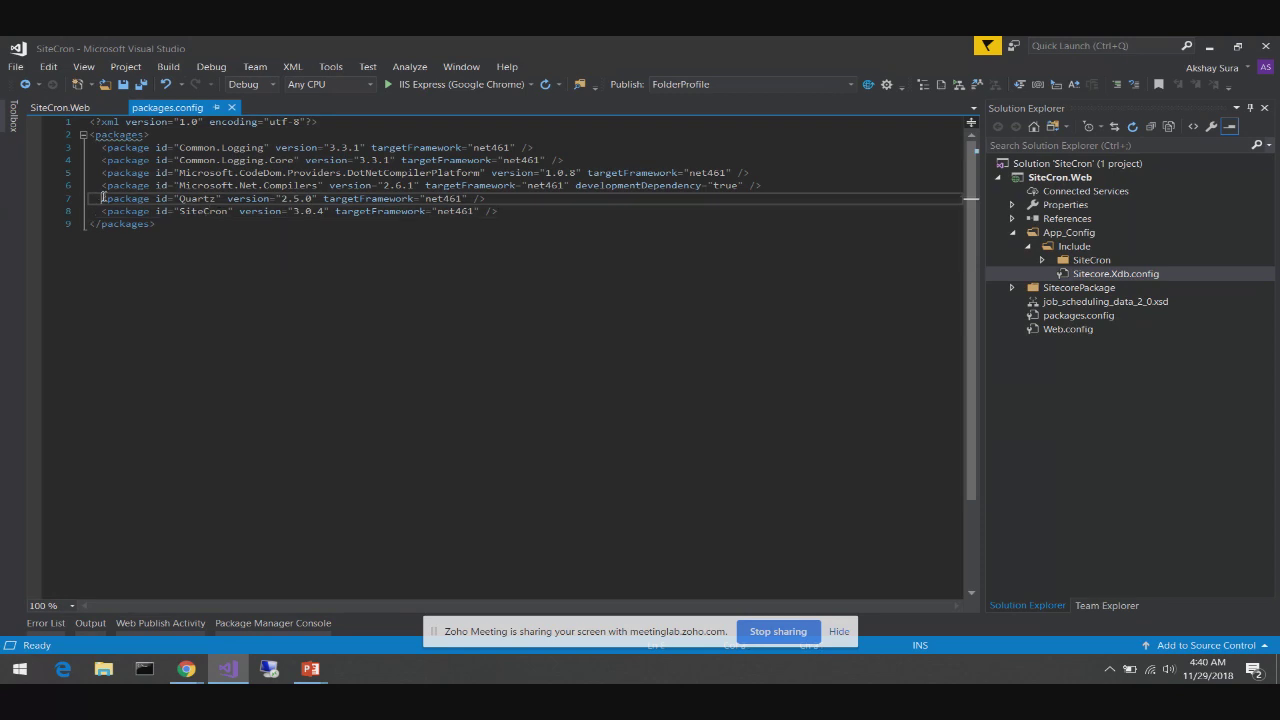
pyautogui.moveTo(102, 198); pyautogui.dragTo(497, 194)
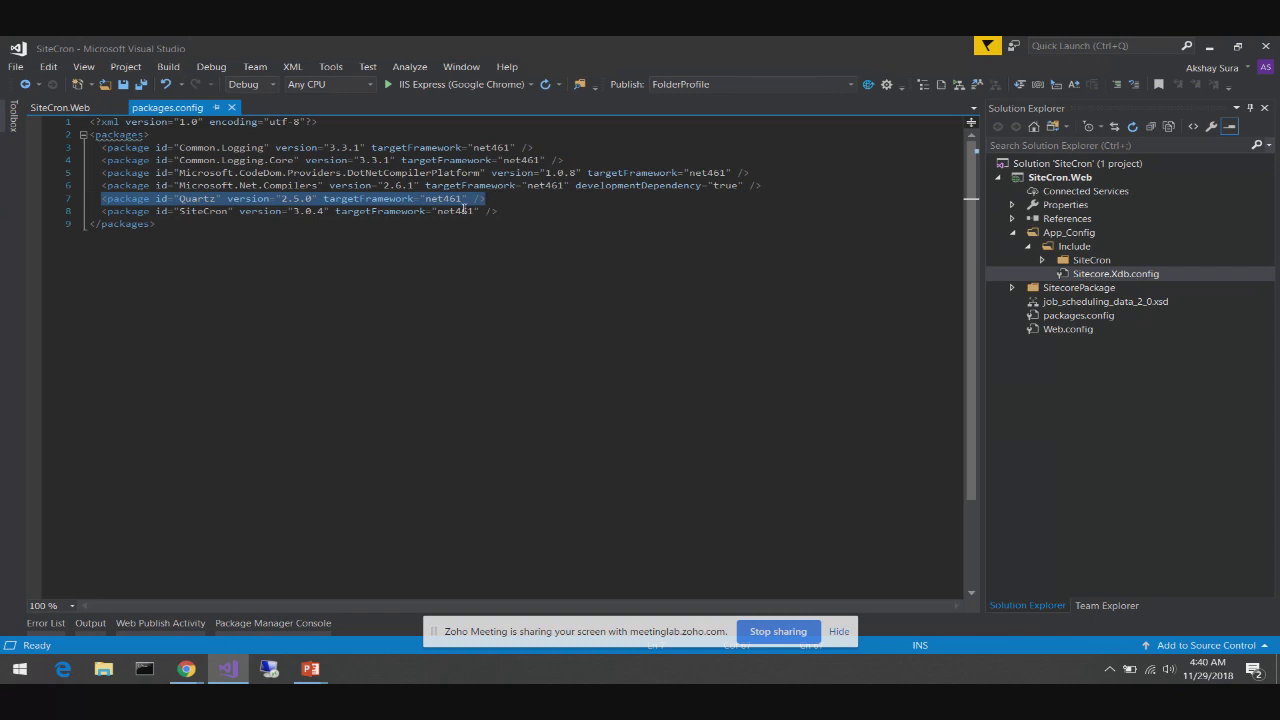
pyautogui.click(493, 199)
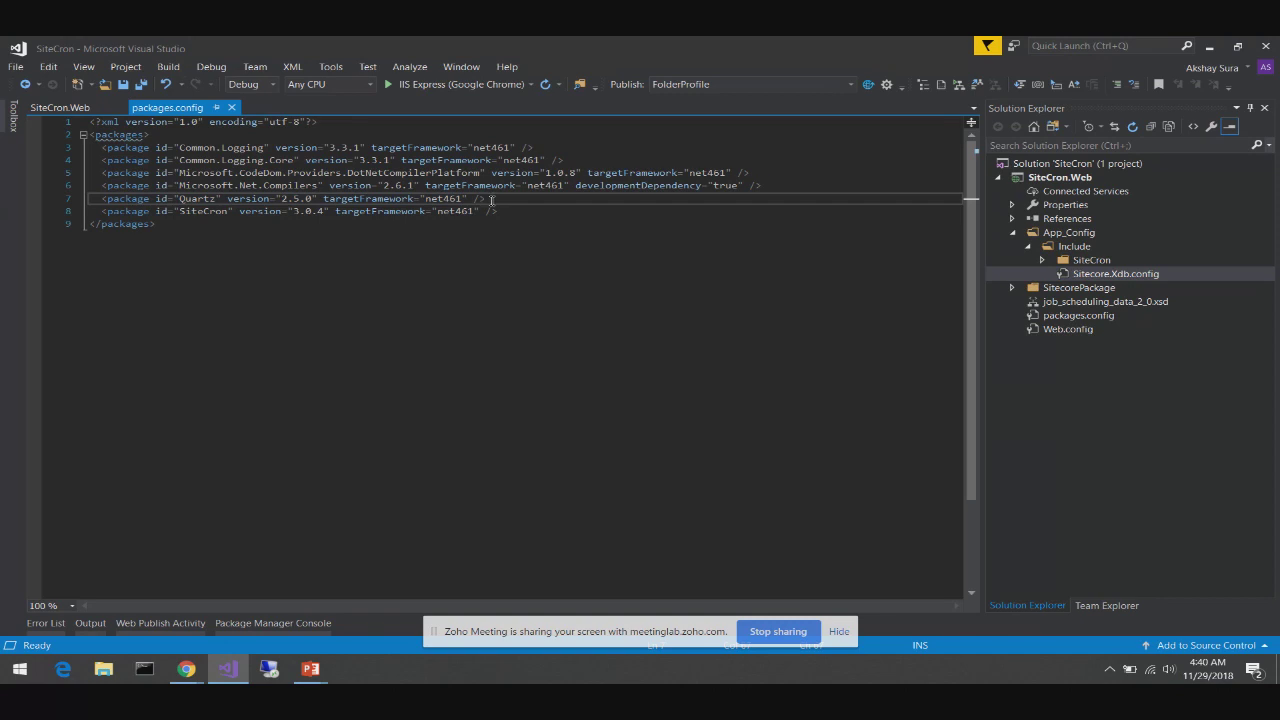
pyautogui.moveTo(491, 199); pyautogui.dragTo(103, 205)
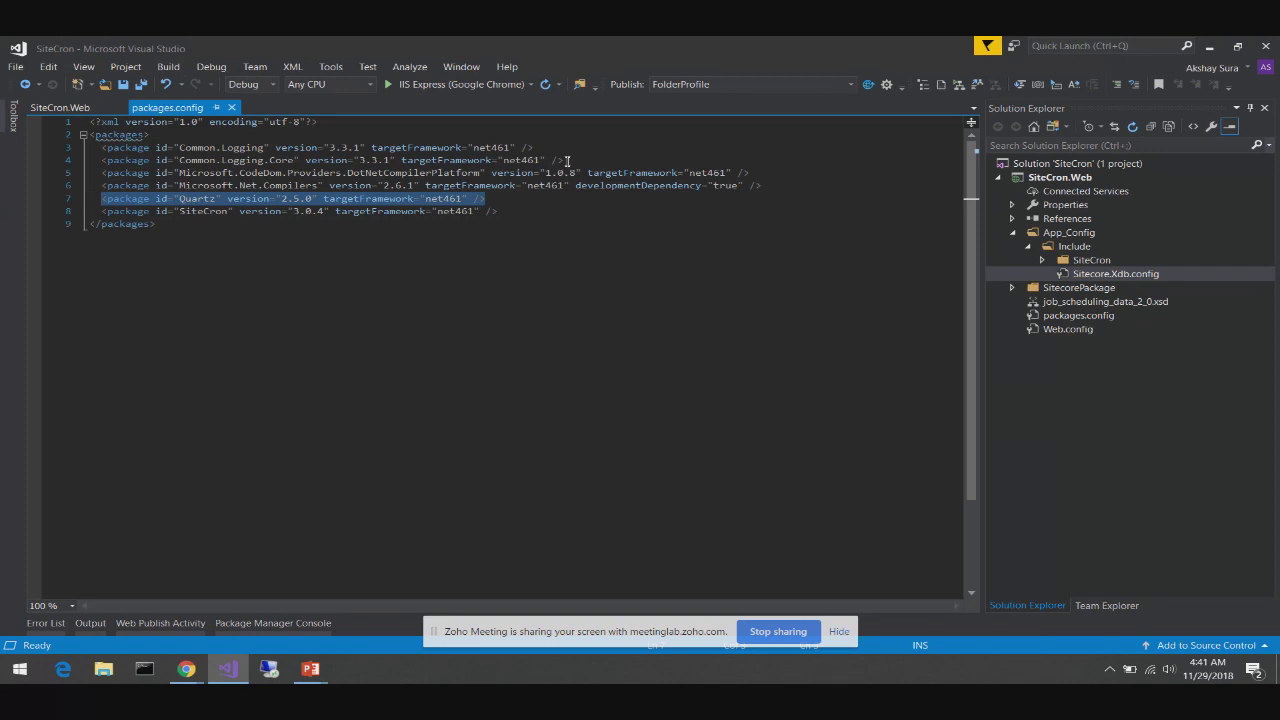
pyautogui.moveTo(567, 160); pyautogui.dragTo(64, 154)
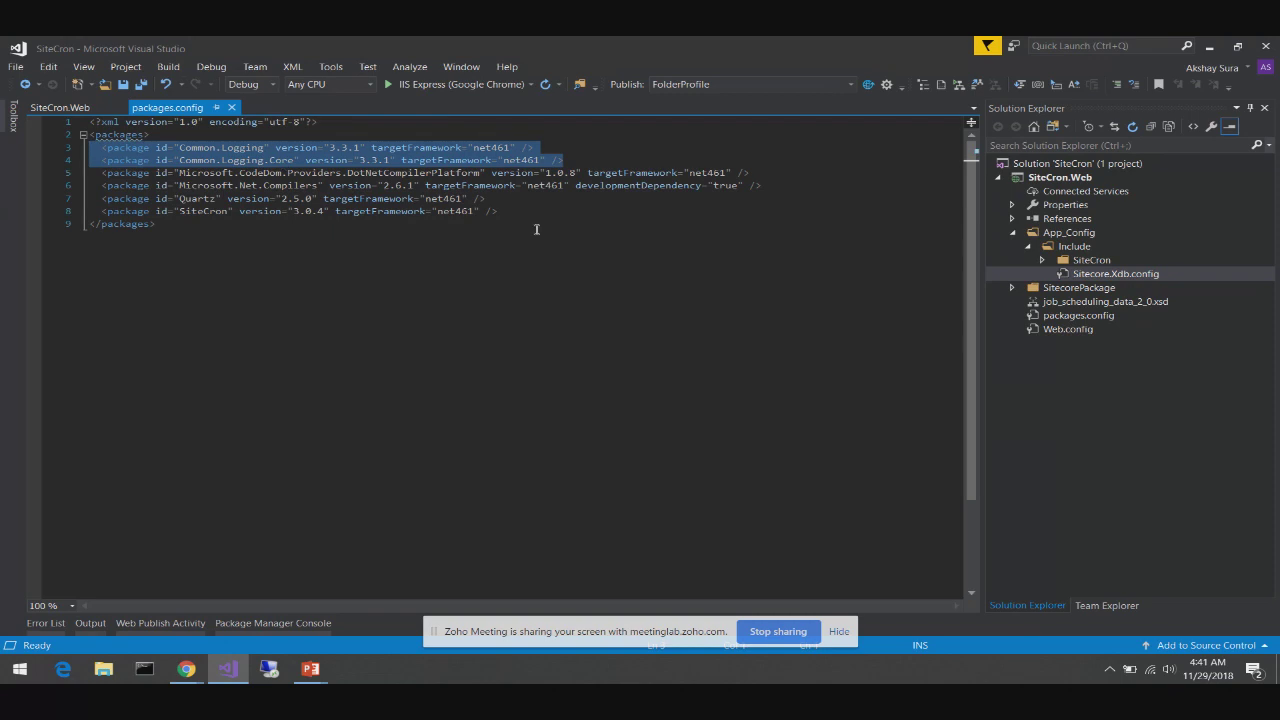
# Expand the project's SiteCron and SitecorePackage folders and open SiteCron.config
pyautogui.click(1039, 260)
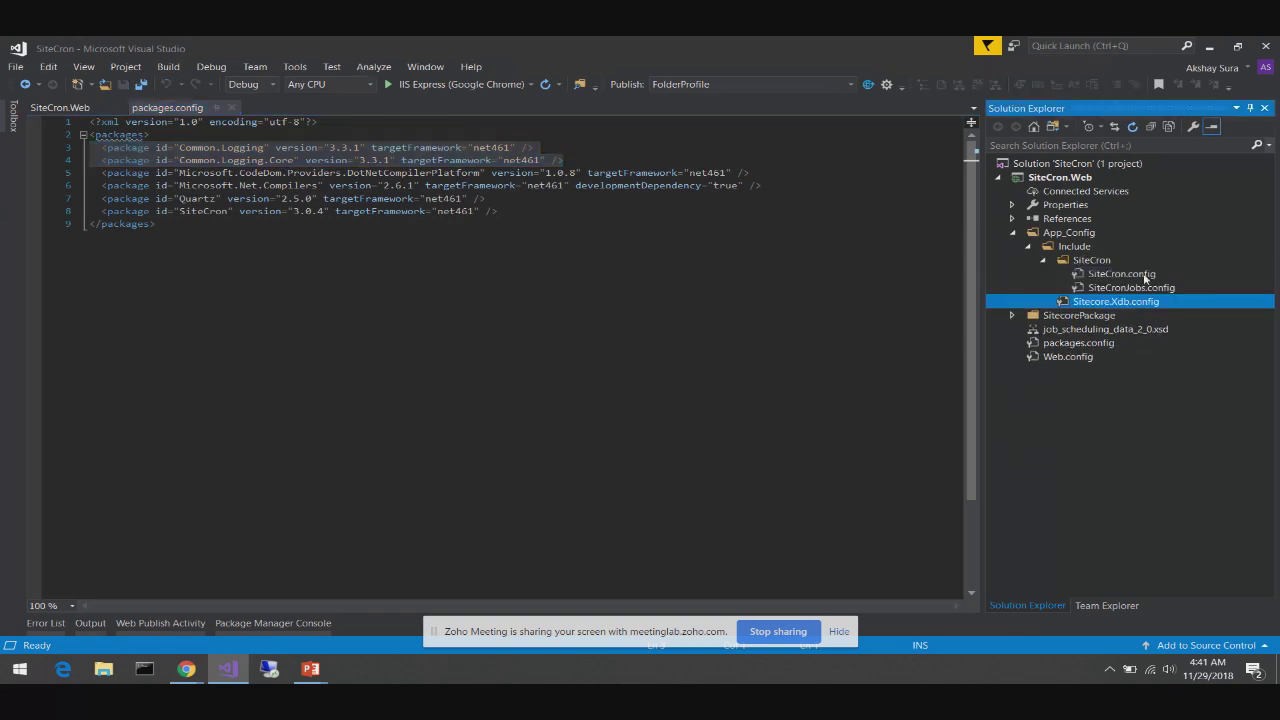
pyautogui.click(1013, 315)
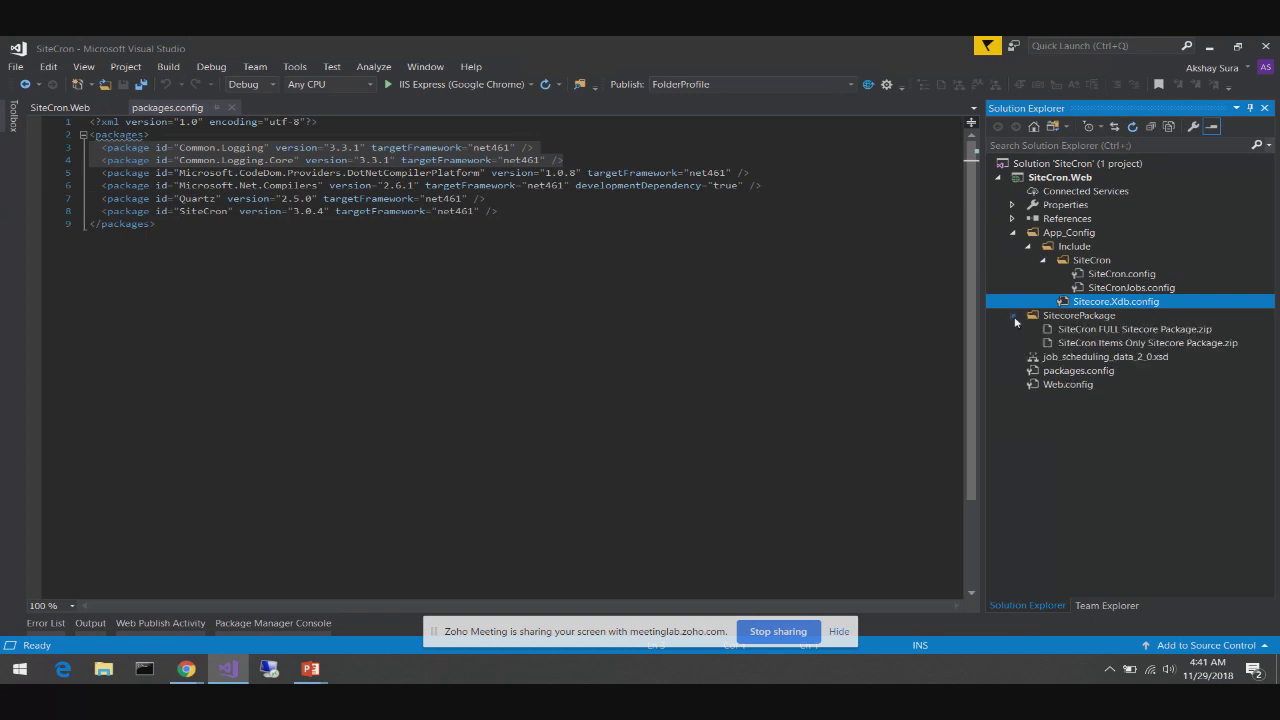
pyautogui.doubleClick(1121, 274)
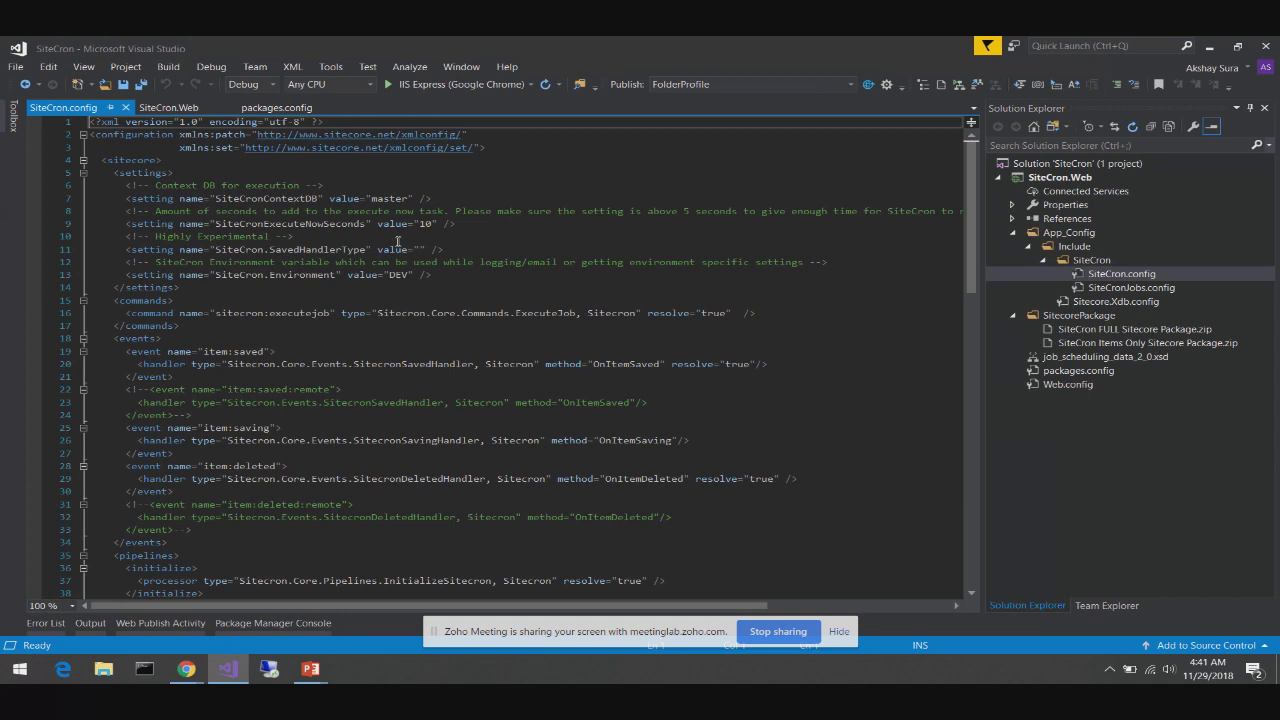
# Examine the SiteCronContextDB, SiteCronExecuteNowSeconds and SiteCron.SavedHandlerType settings in SiteCron.config
pyautogui.click(440, 198)
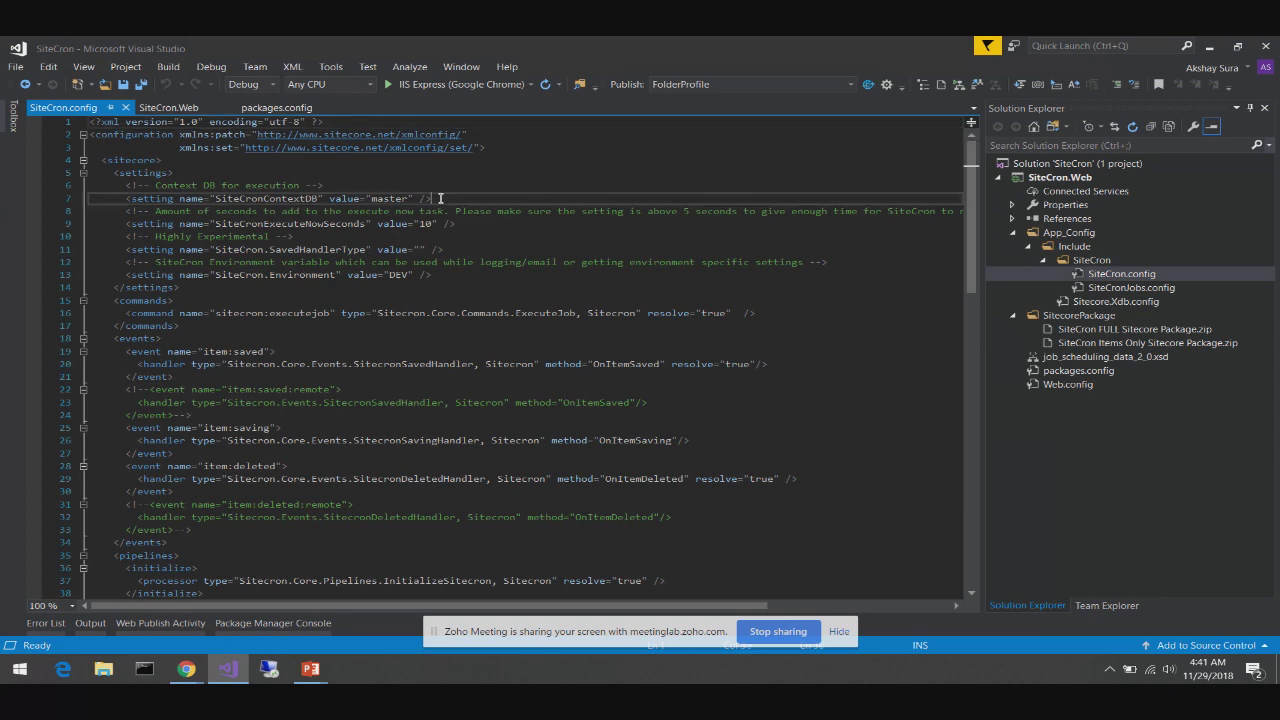
pyautogui.moveTo(440, 198); pyautogui.dragTo(124, 202)
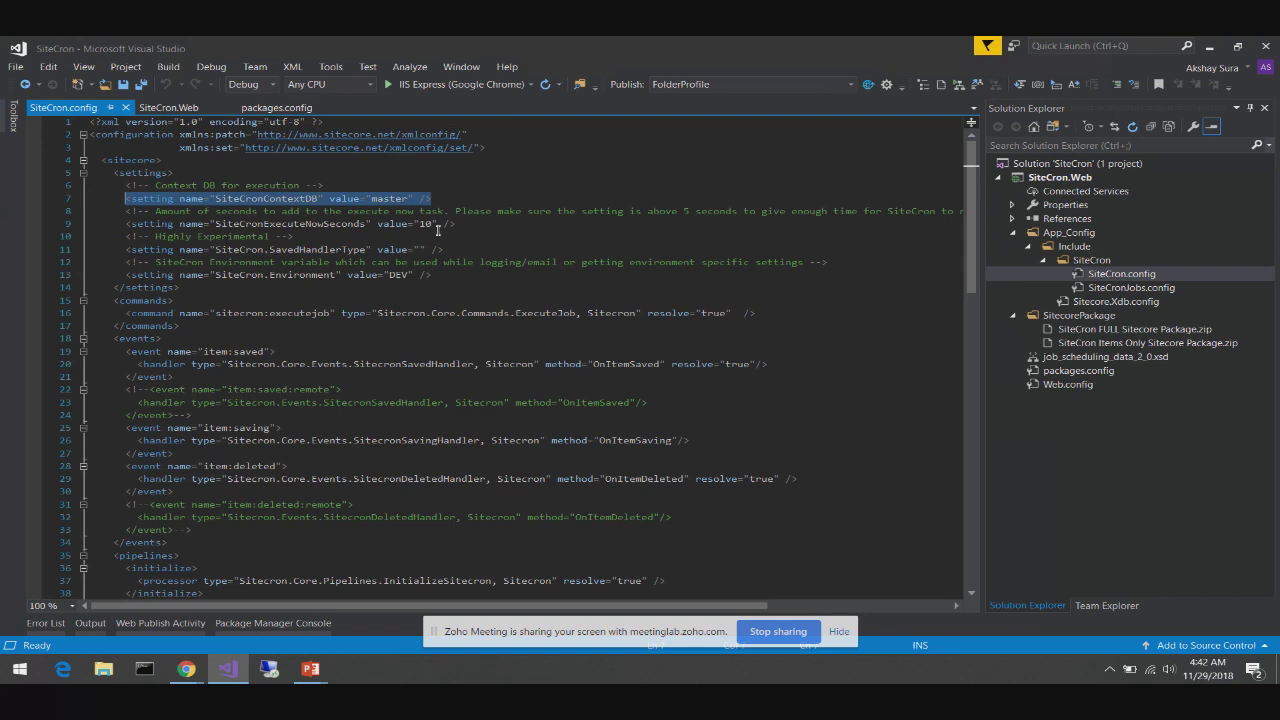
pyautogui.click(466, 229)
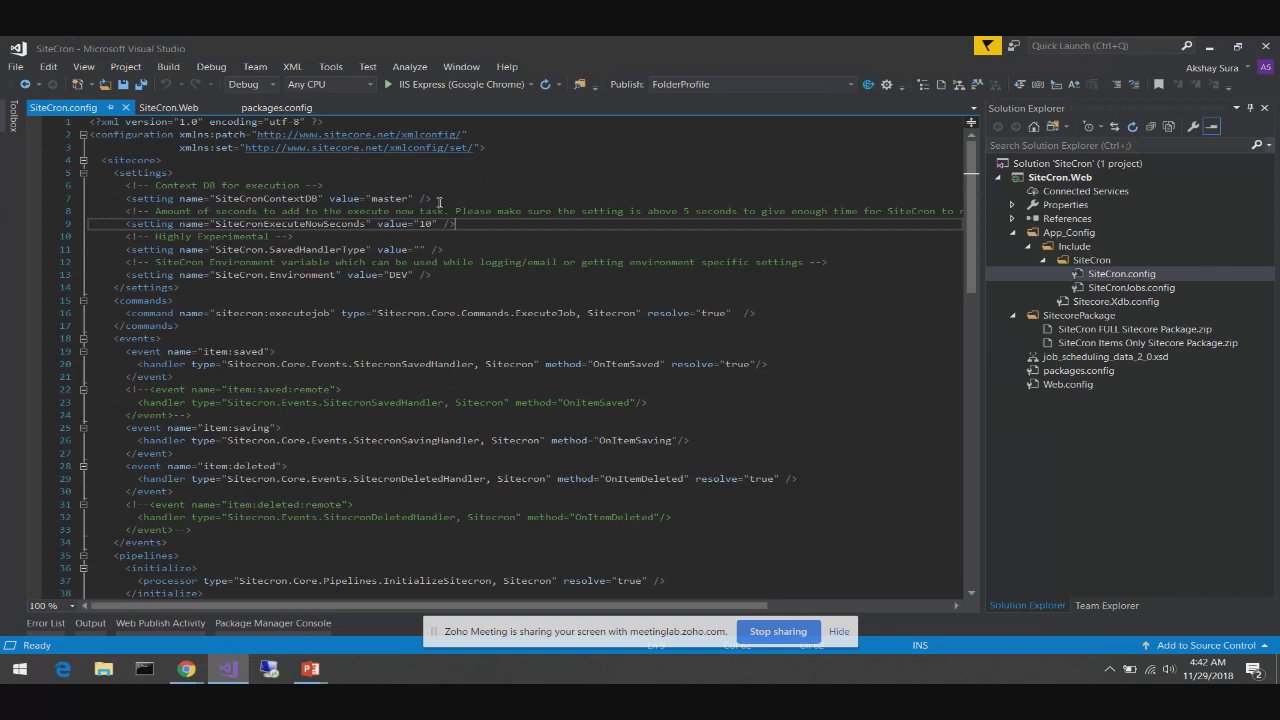
pyautogui.moveTo(458, 224); pyautogui.dragTo(126, 226)
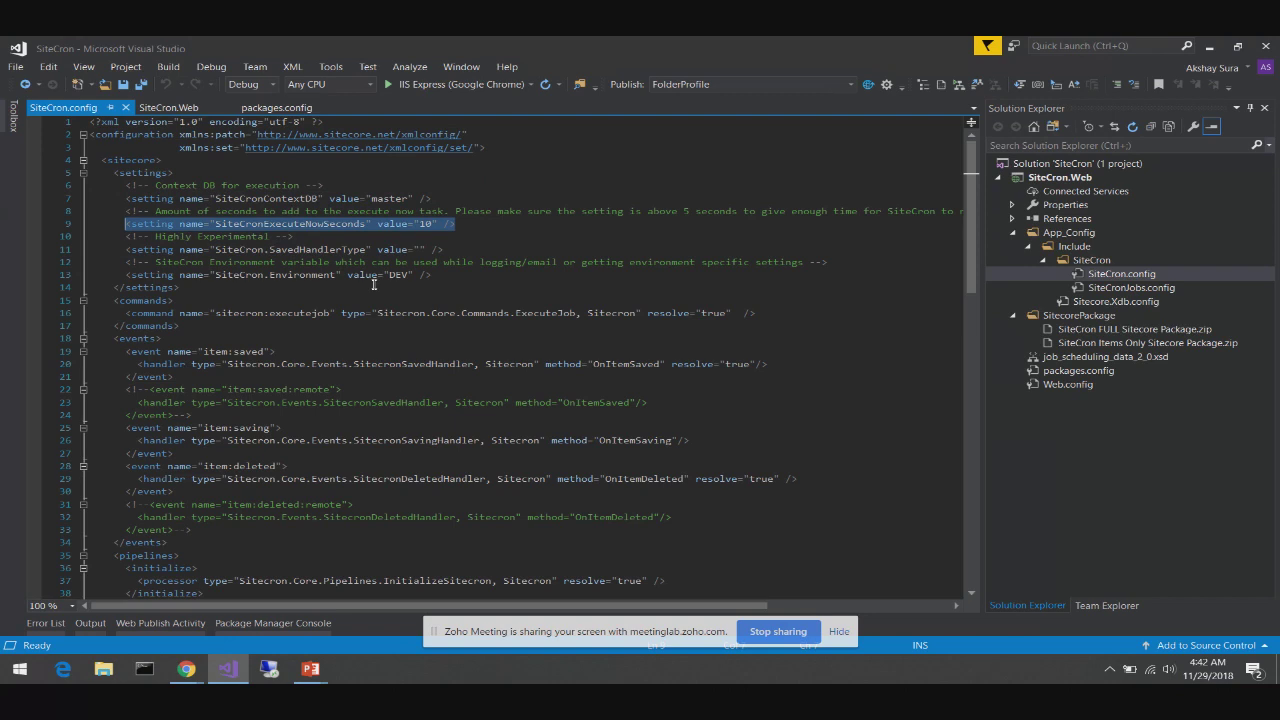
pyautogui.click(442, 249)
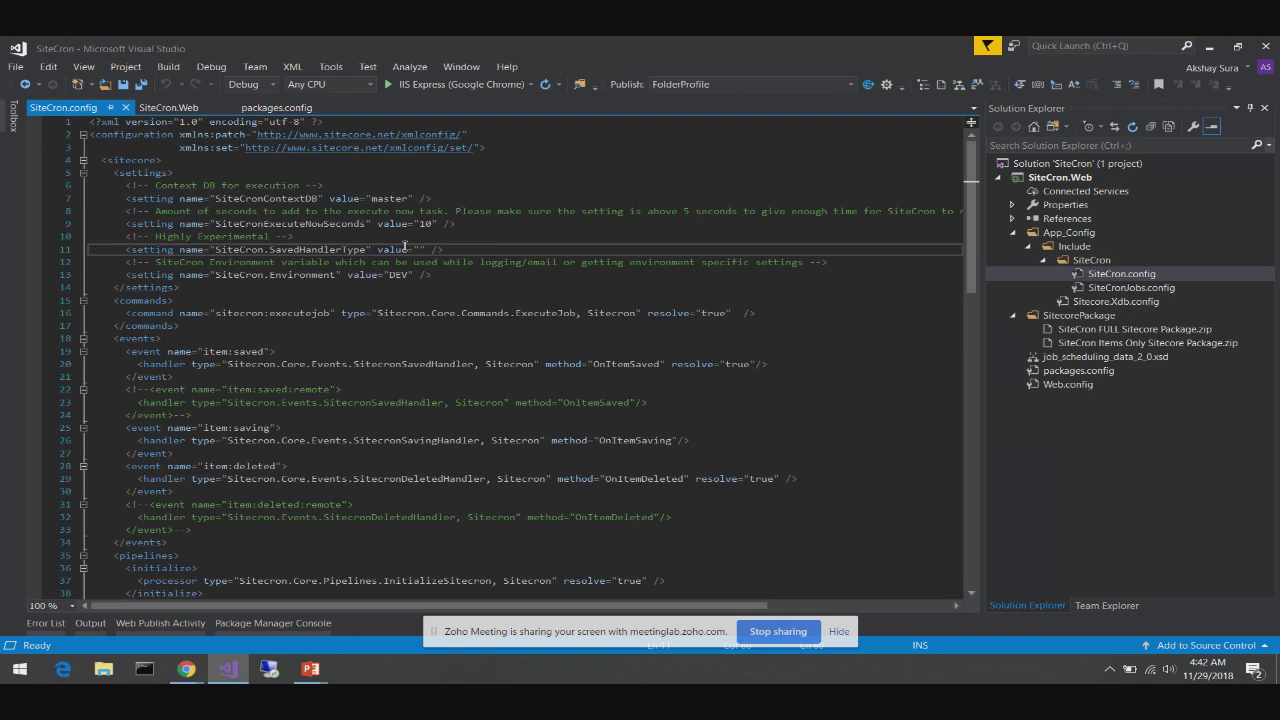
pyautogui.moveTo(442, 249); pyautogui.dragTo(44, 237)
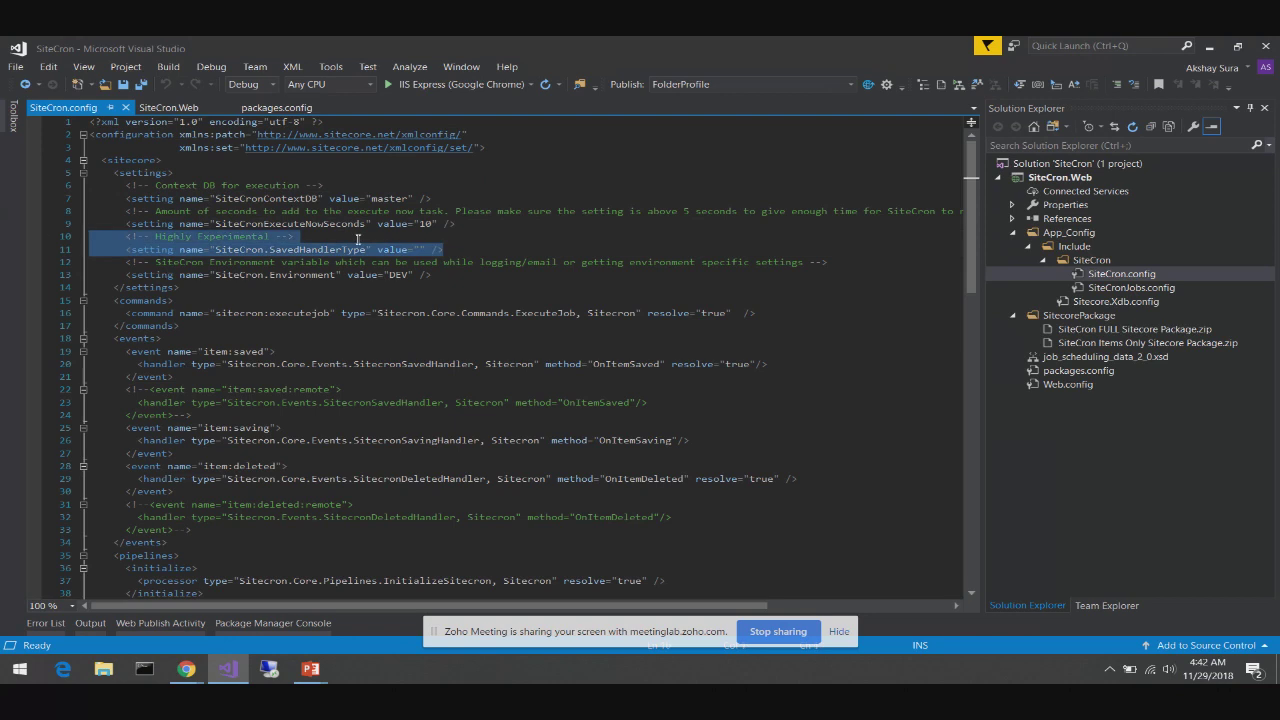
pyautogui.scroll(-1, 357, 238)
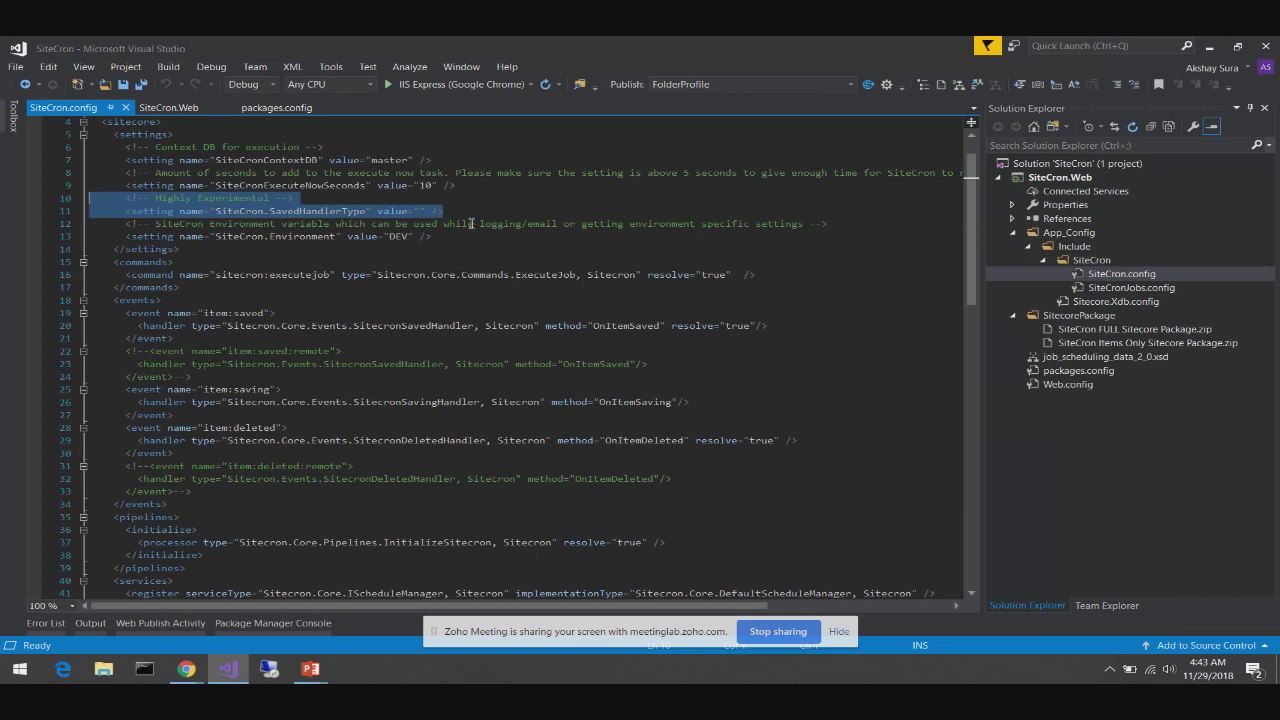
# Examine the SiteCron.Environment setting, the sitecron:executejob command and the item event handlers in SiteCron.config
pyautogui.scroll(-1, 470, 223)
pyautogui.click(442, 197)
pyautogui.moveTo(442, 197); pyautogui.dragTo(92, 185)
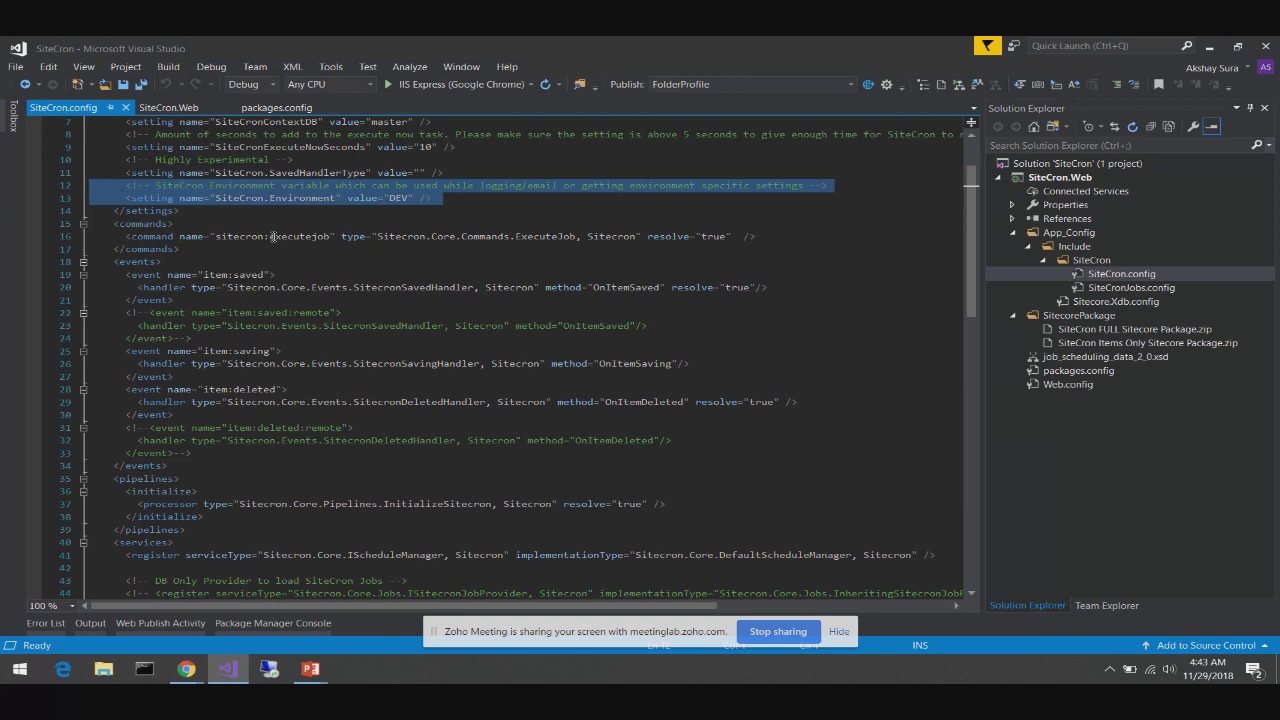
pyautogui.scroll(-1, 273, 236)
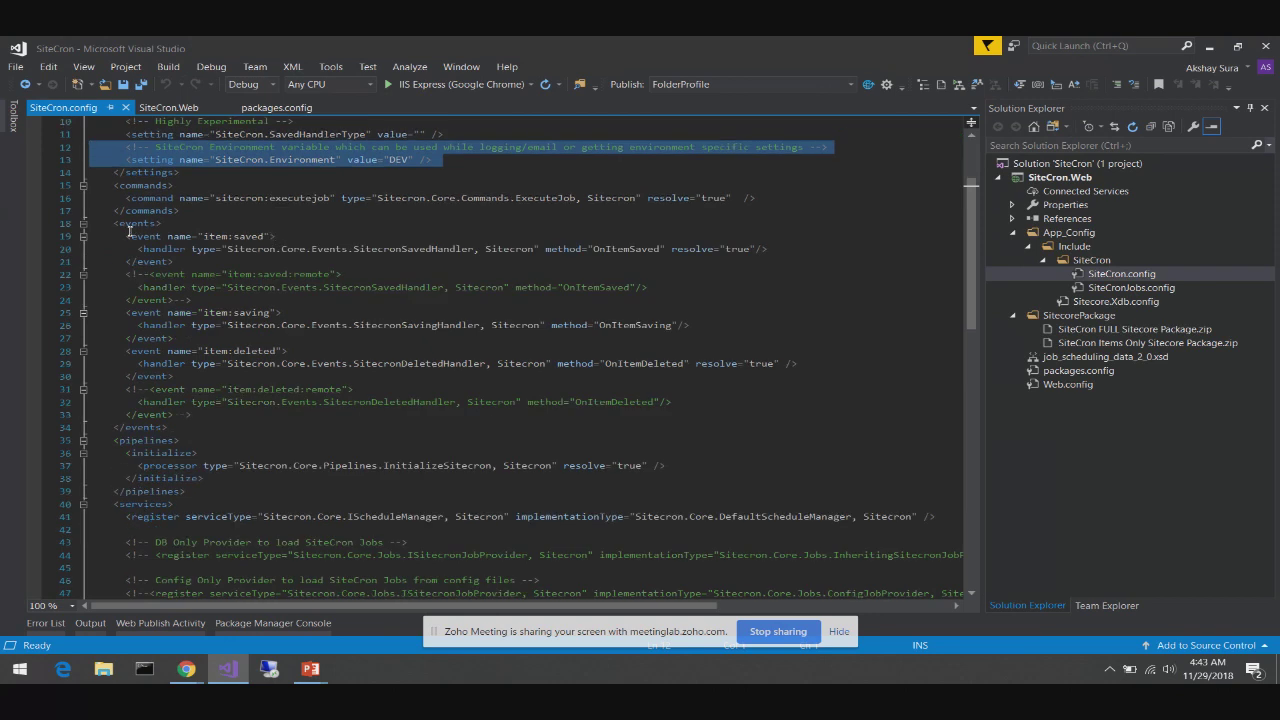
pyautogui.moveTo(92, 185); pyautogui.dragTo(204, 203)
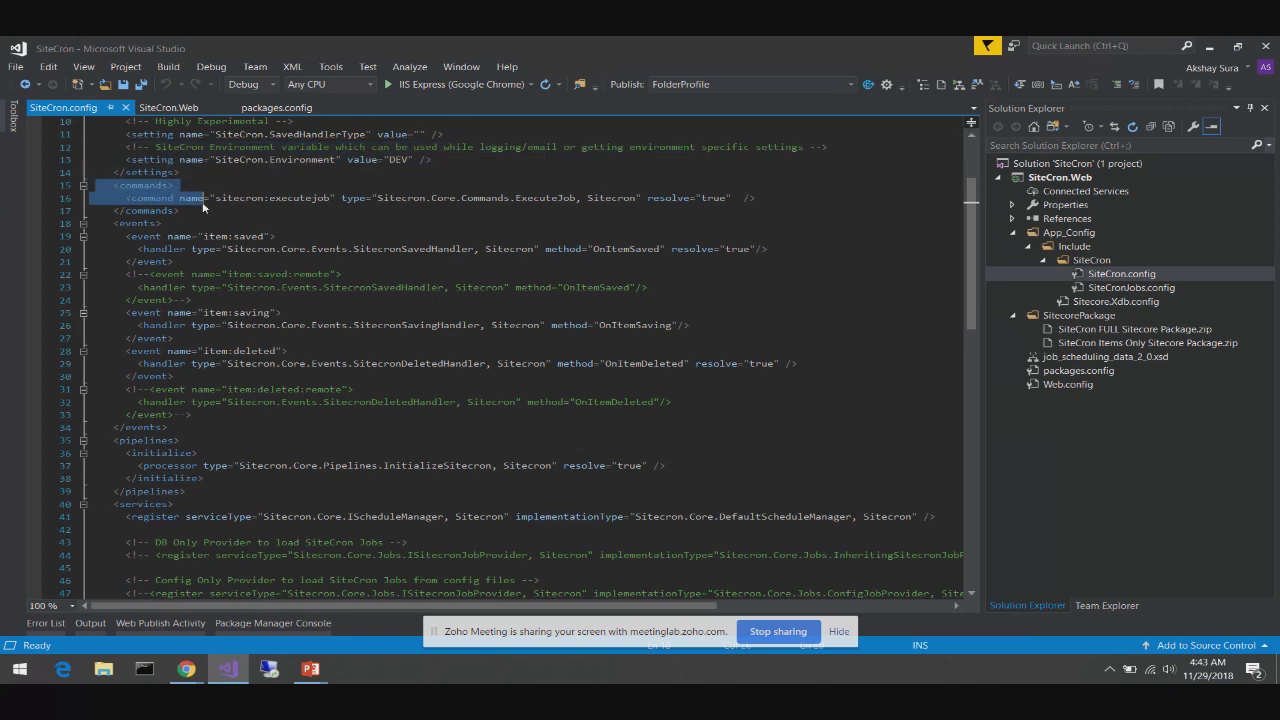
pyautogui.scroll(-1, 204, 203)
pyautogui.moveTo(92, 185); pyautogui.dragTo(281, 335)
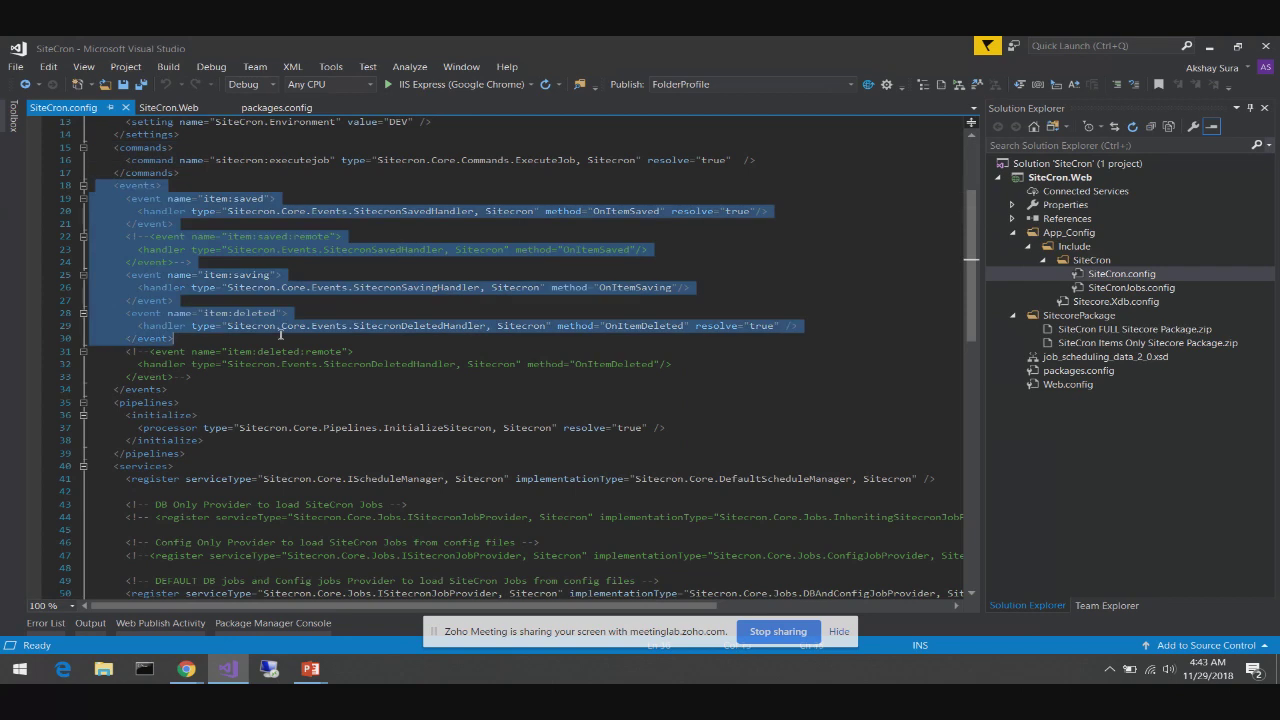
# Examine the services section of SiteCron.config, comparing the DB only, config only and default combined job provider registrations
pyautogui.scroll(-1, 281, 334)
pyautogui.scroll(-2, 281, 335)
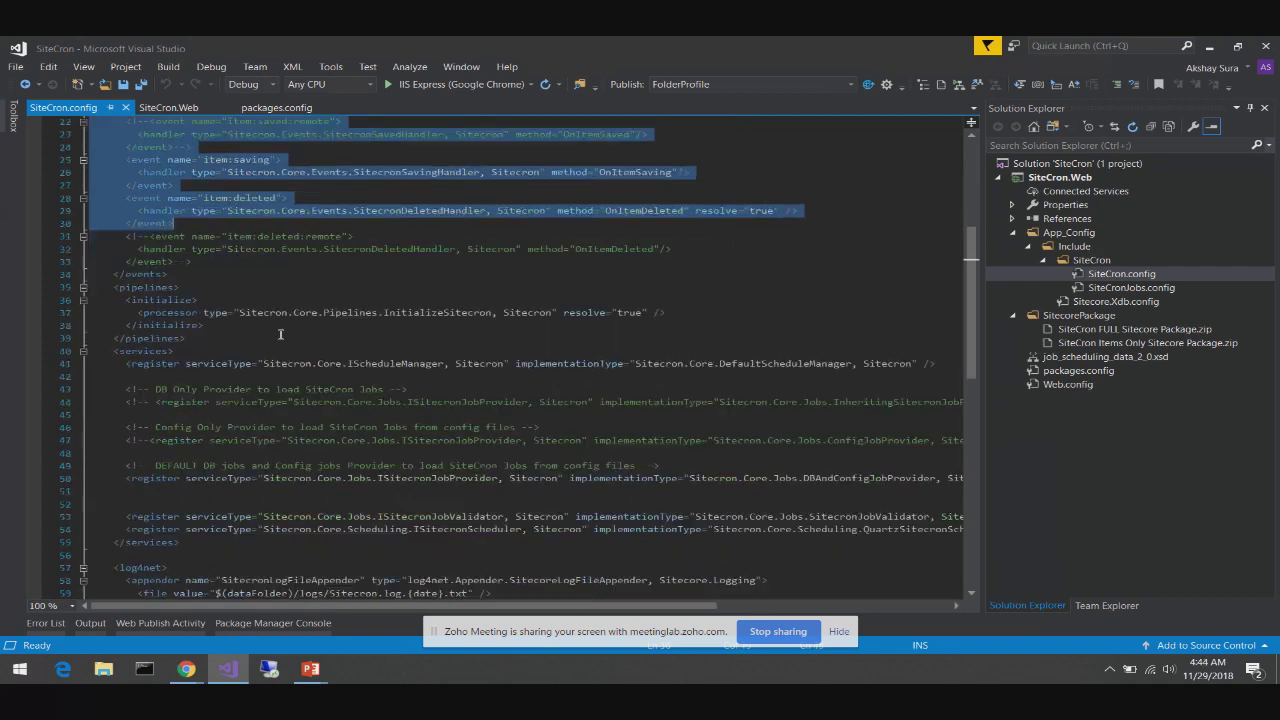
pyautogui.scroll(-2, 281, 335)
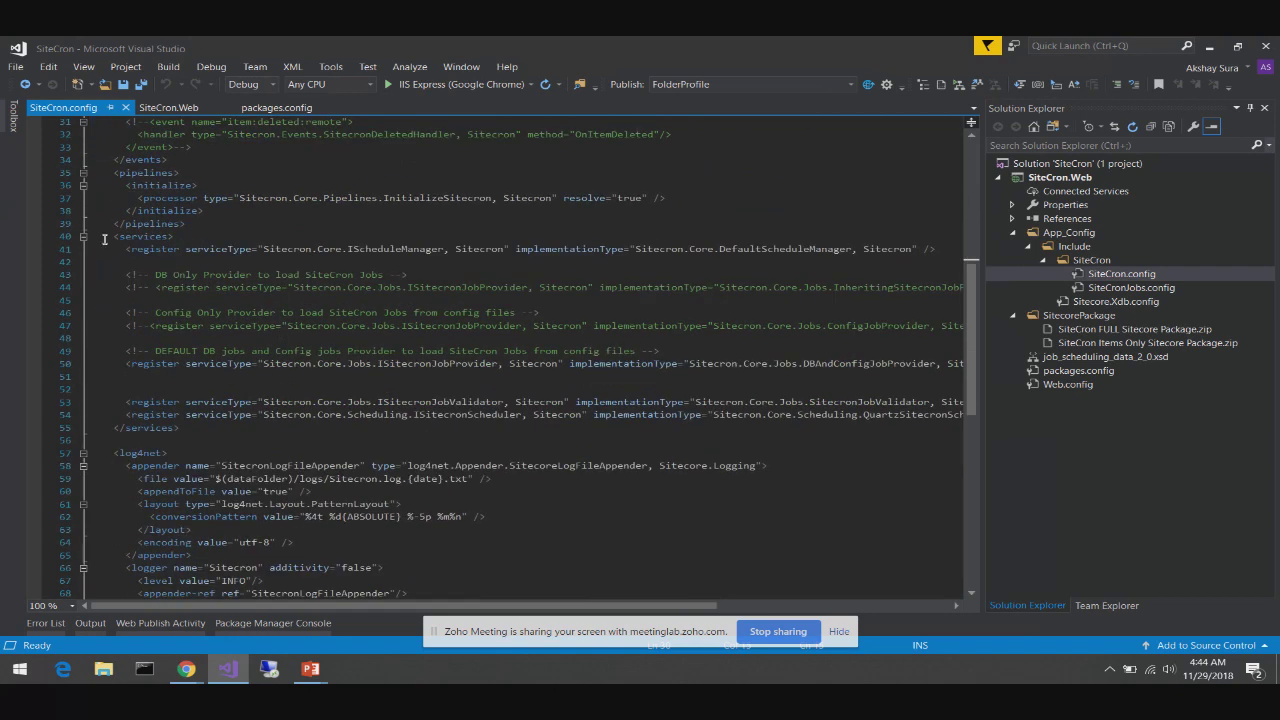
pyautogui.moveTo(104, 239); pyautogui.dragTo(330, 424)
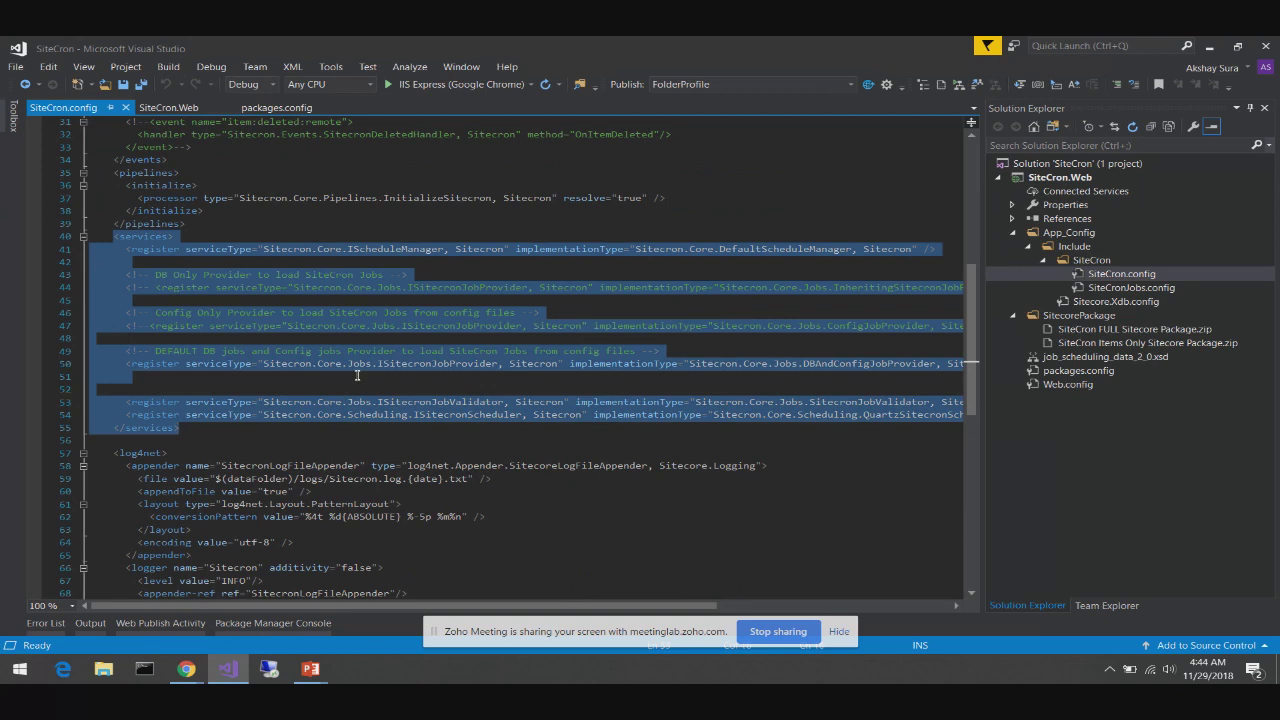
pyautogui.scroll(-1, 357, 375)
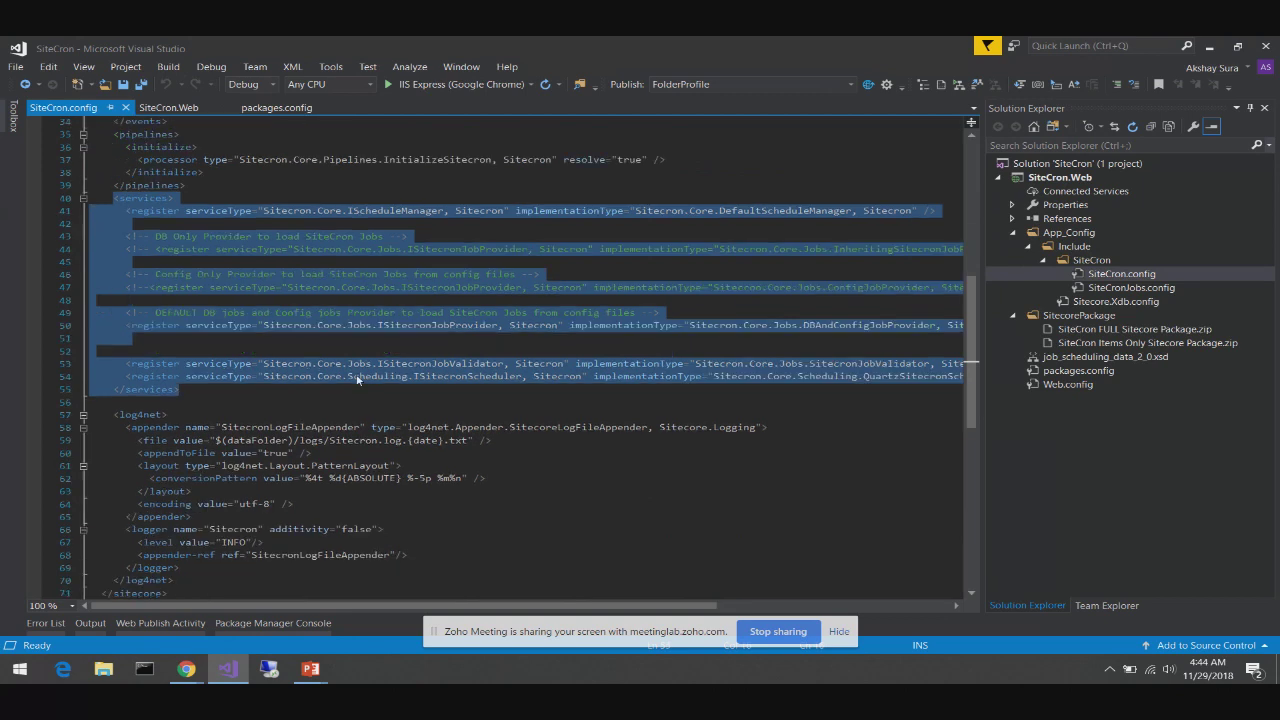
pyautogui.click(427, 347)
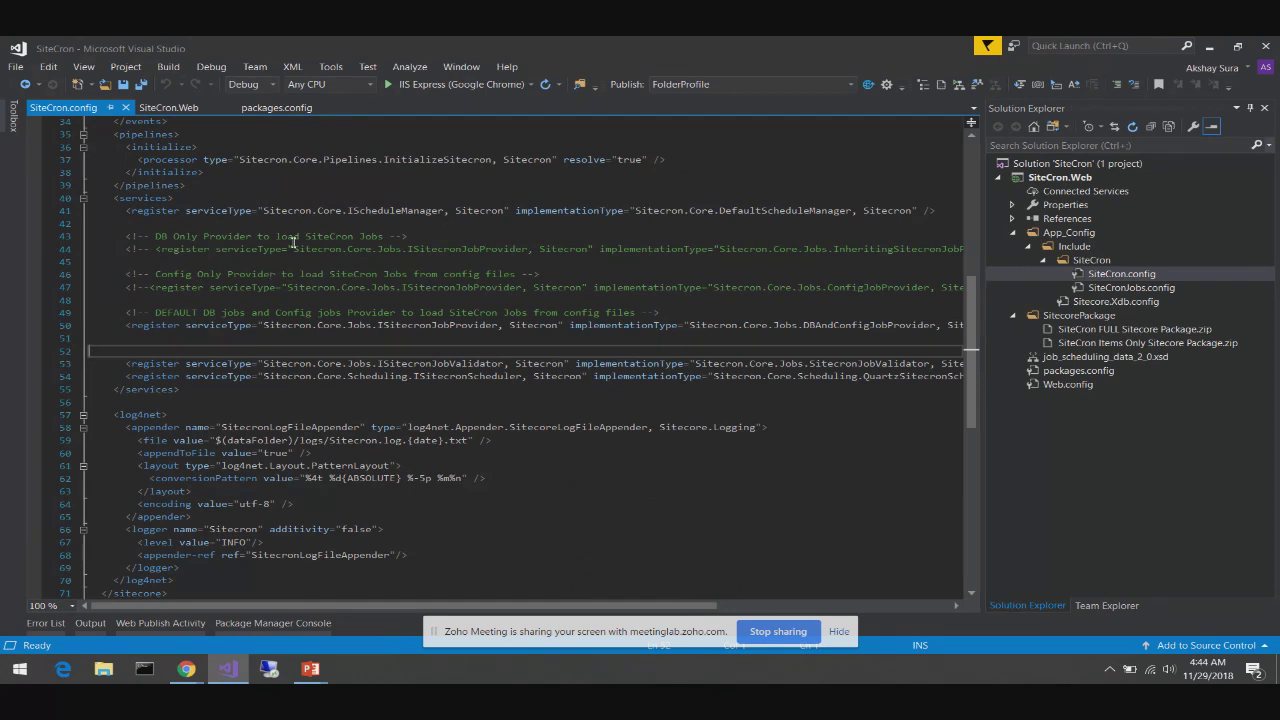
pyautogui.moveTo(151, 237); pyautogui.dragTo(284, 262)
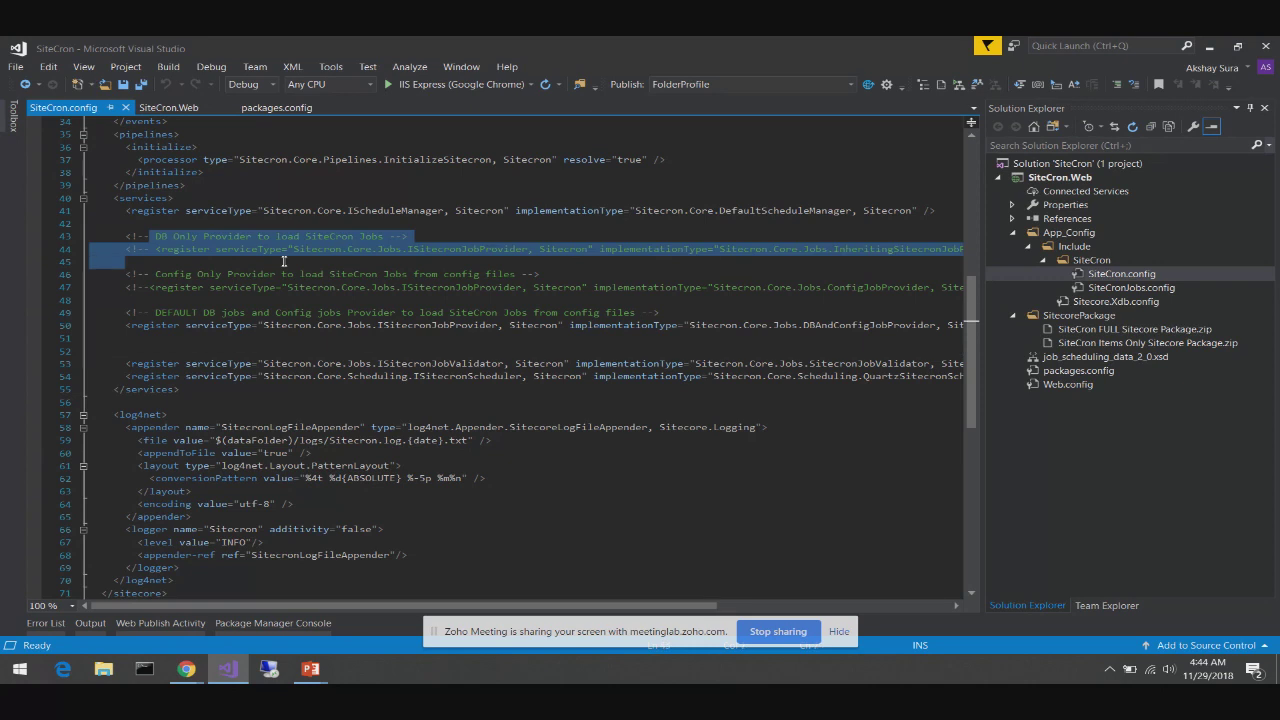
pyautogui.moveTo(156, 275); pyautogui.dragTo(209, 298)
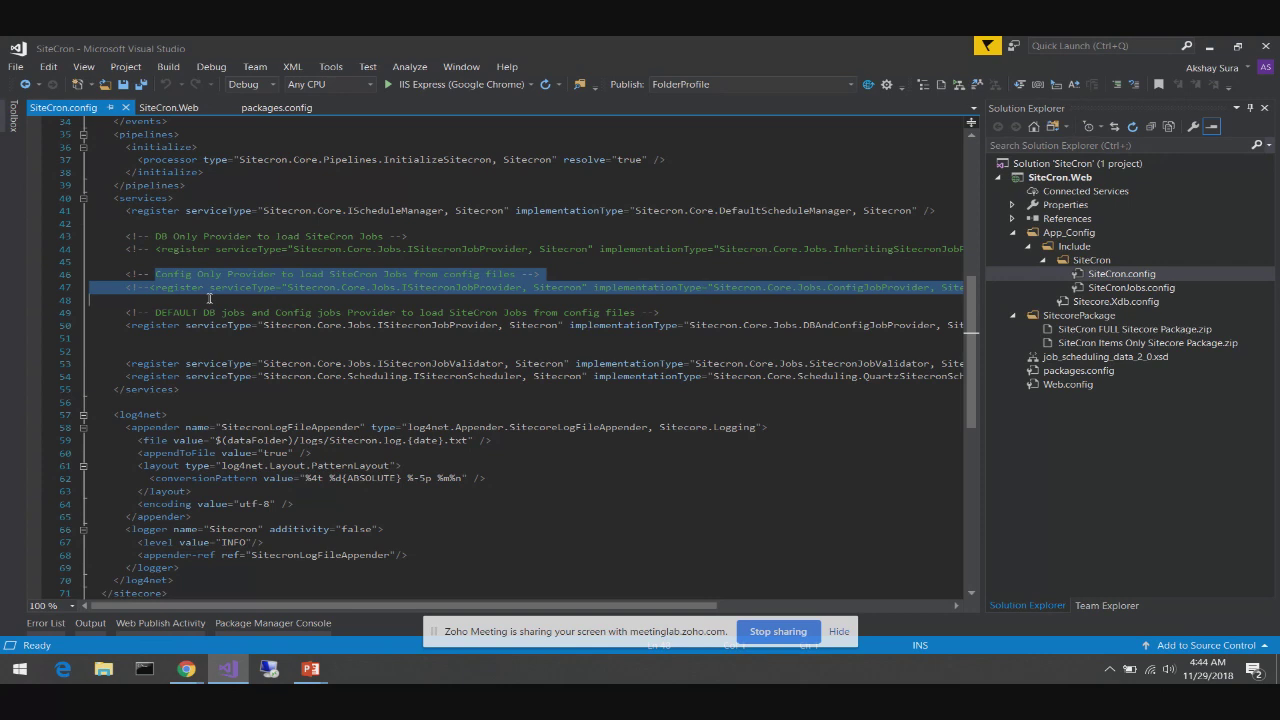
pyautogui.moveTo(121, 313); pyautogui.dragTo(196, 336)
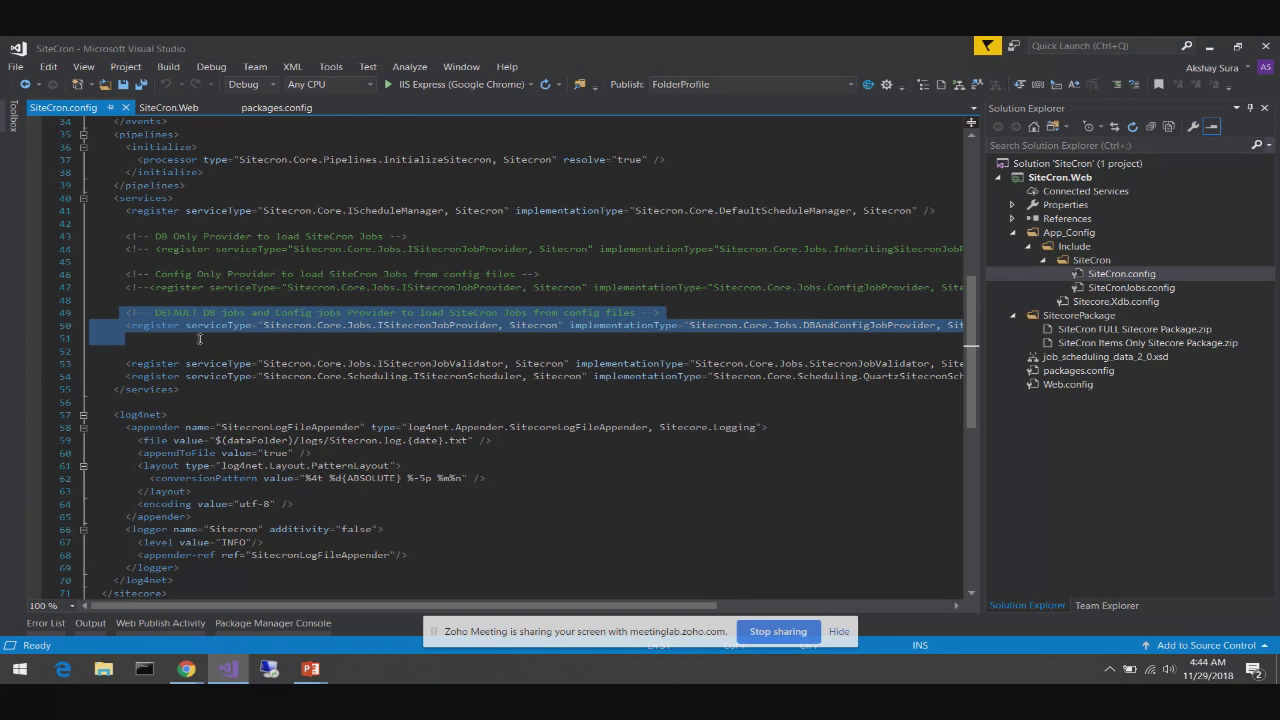
pyautogui.click(199, 339)
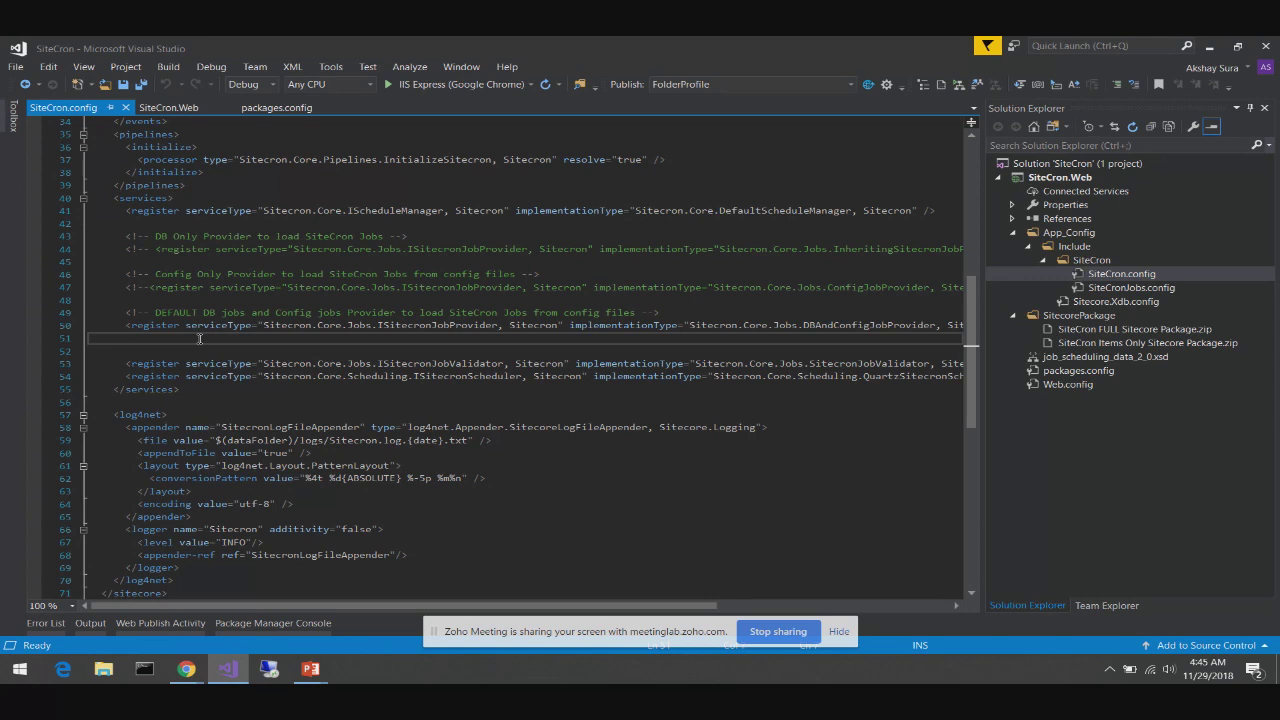
# Examine the log4net section of SiteCron.config, including the Sitecron log file path of the SitecronLogFileAppender
pyautogui.scroll(-1, 199, 338)
pyautogui.scroll(-1, 199, 338)
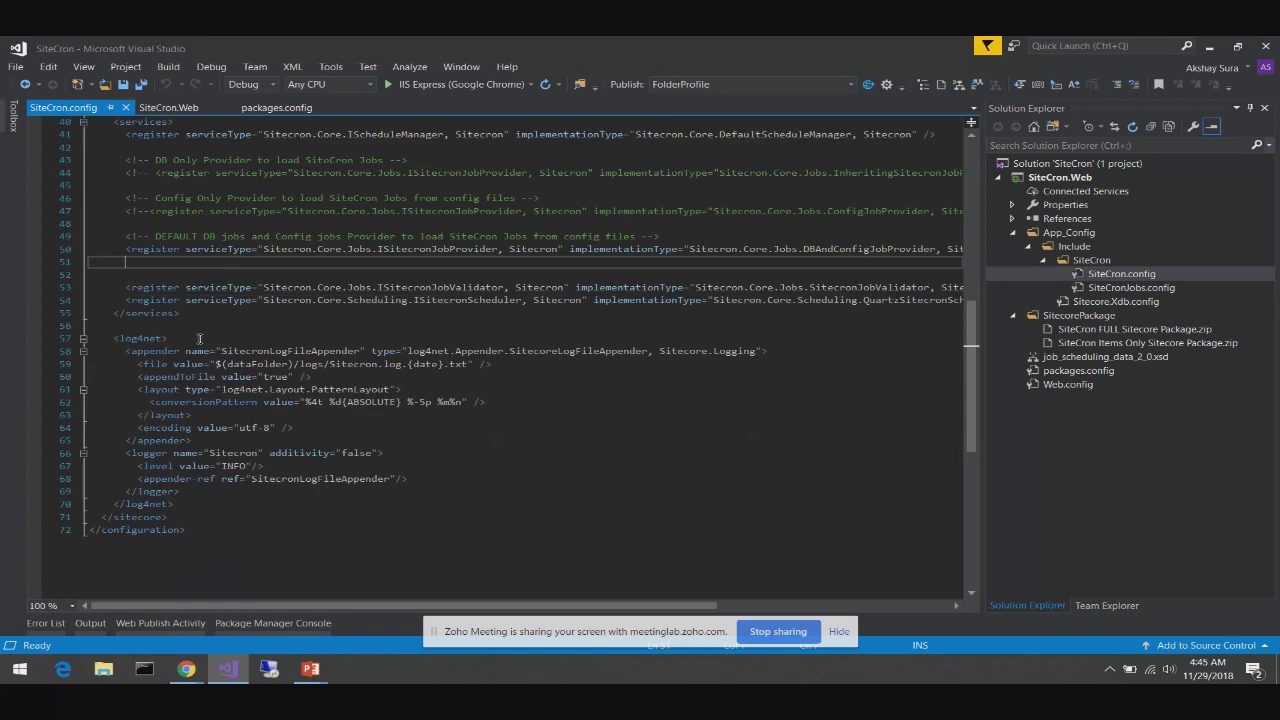
pyautogui.scroll(-1, 199, 338)
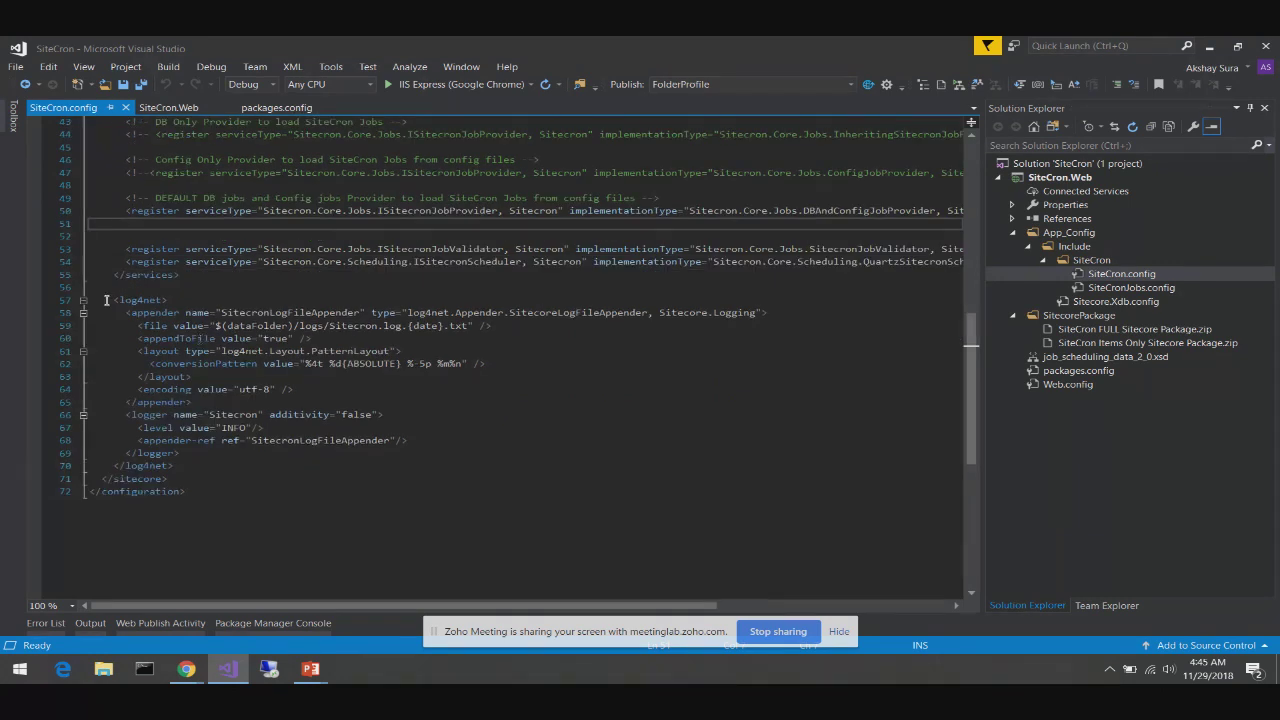
pyautogui.moveTo(106, 299); pyautogui.dragTo(293, 460)
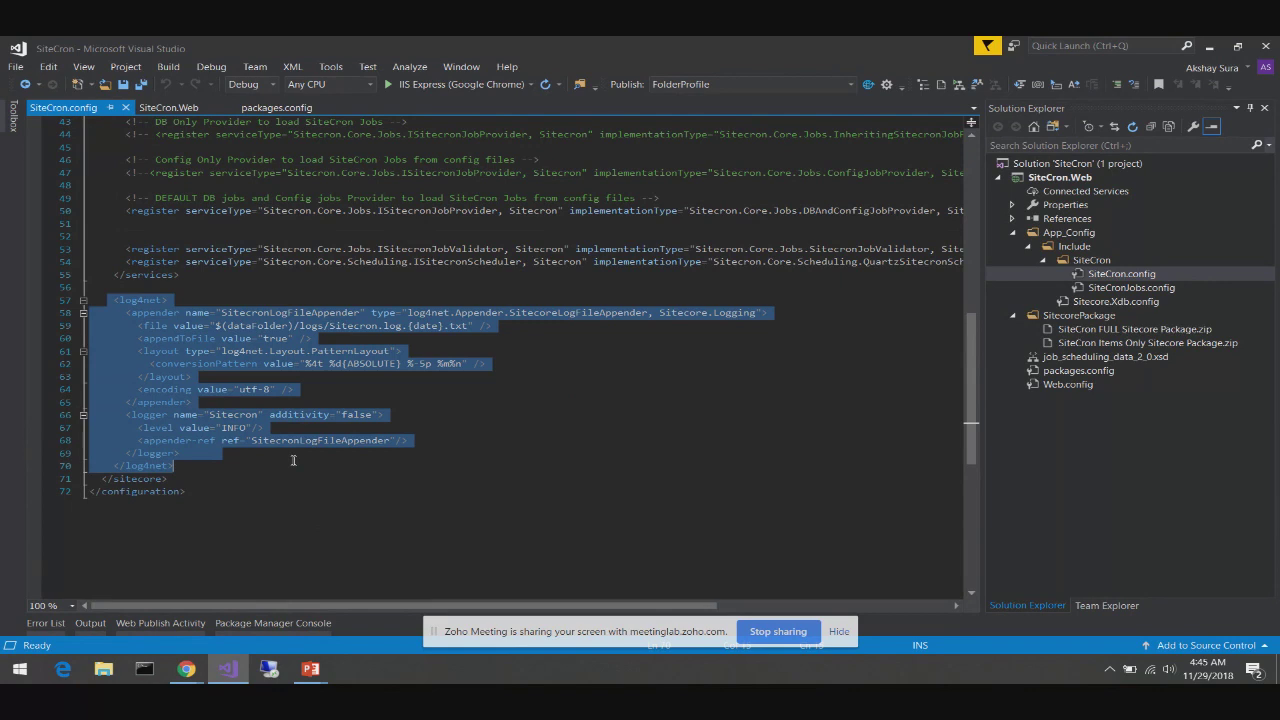
pyautogui.doubleClick(362, 330)
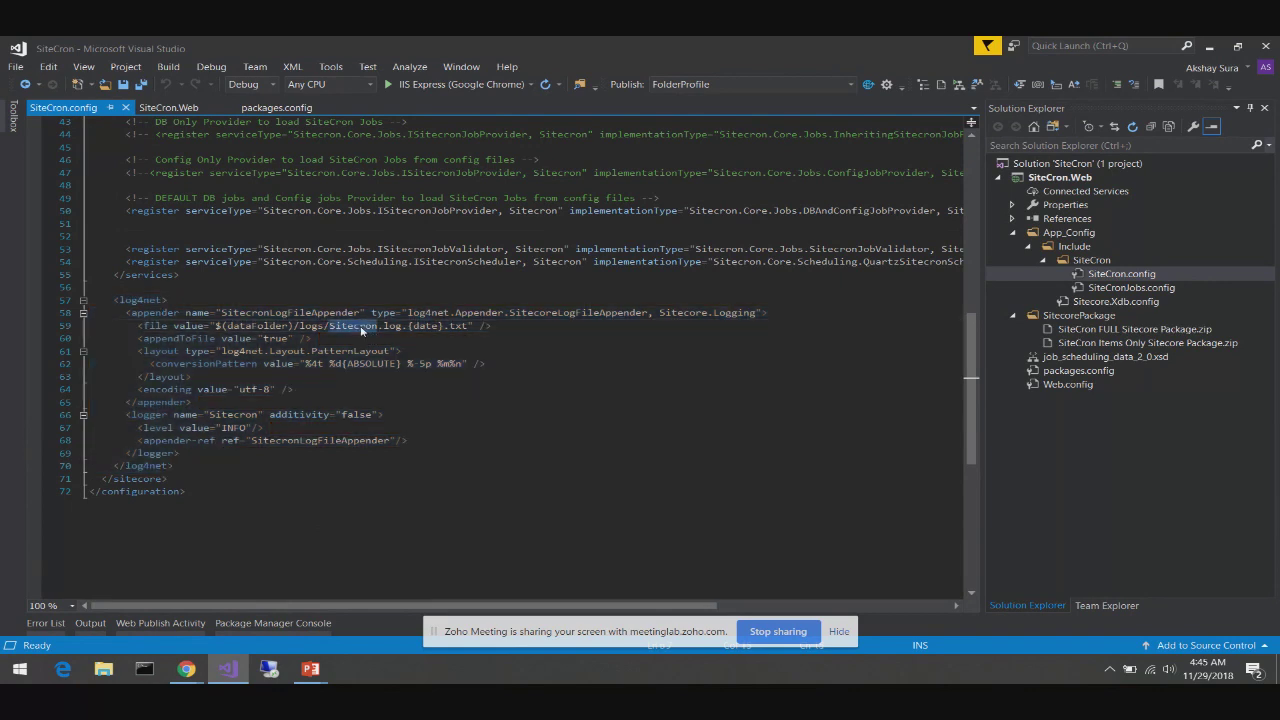
# Review the Run As Sitecore Job definition in SiteCronJobs.config, and close both SiteCron configuration files
pyautogui.doubleClick(1122, 288)
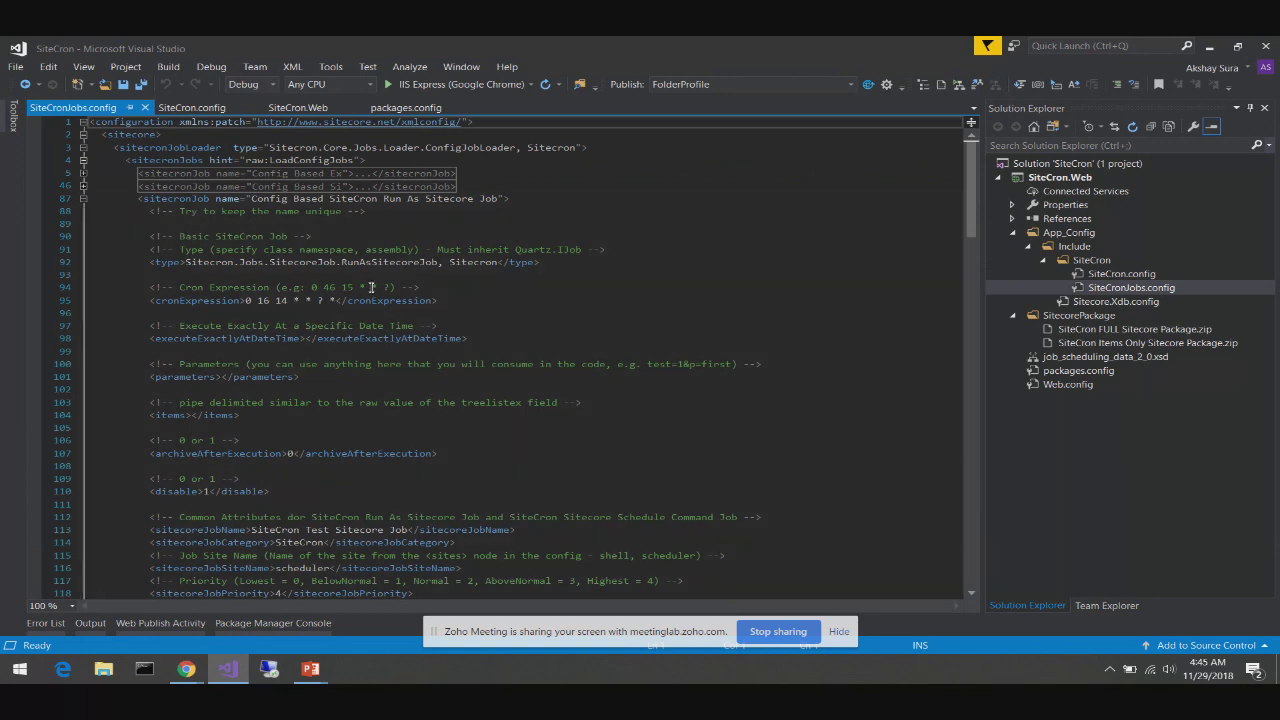
pyautogui.scroll(-1, 546, 454)
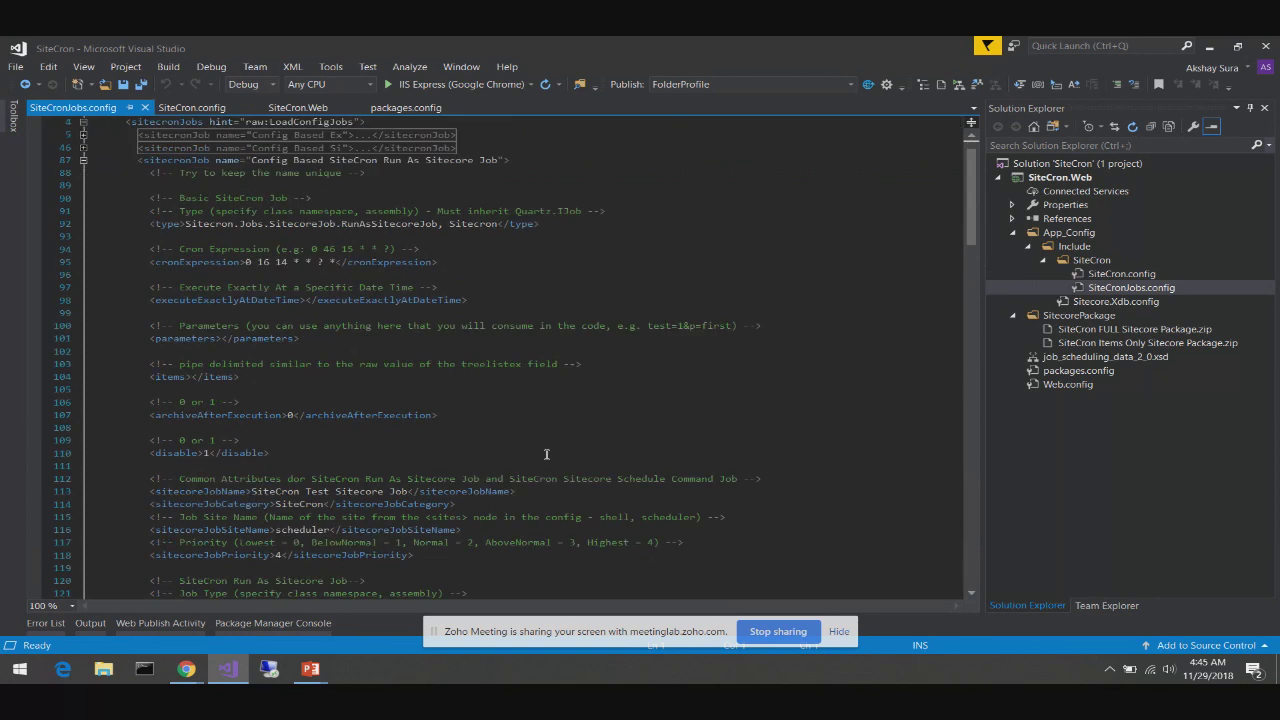
pyautogui.scroll(-1, 494, 540)
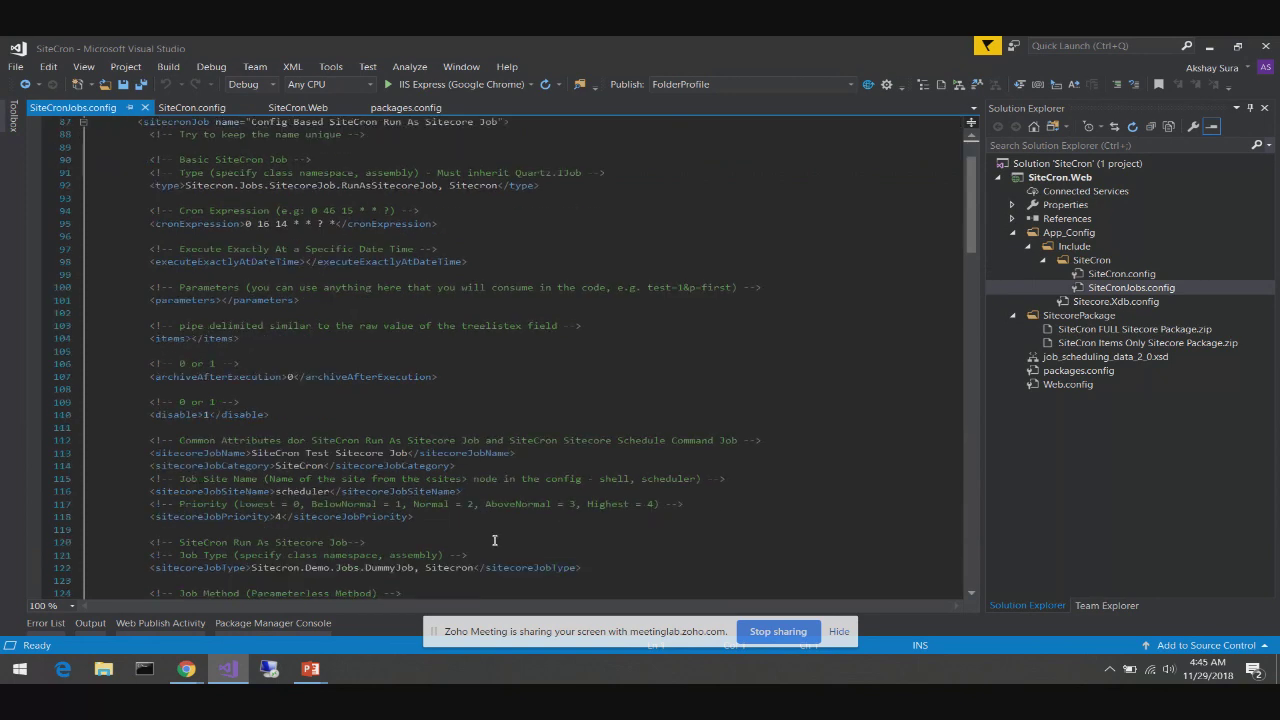
pyautogui.scroll(-2, 494, 540)
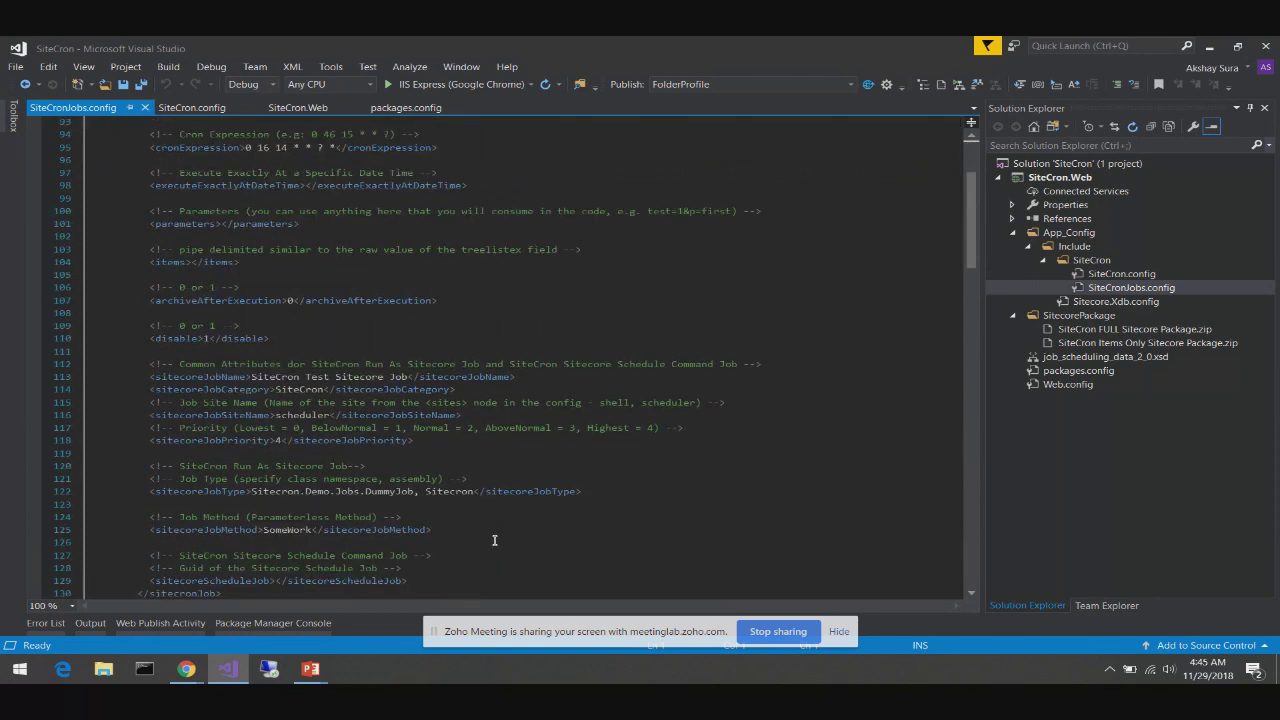
pyautogui.scroll(3, 494, 540)
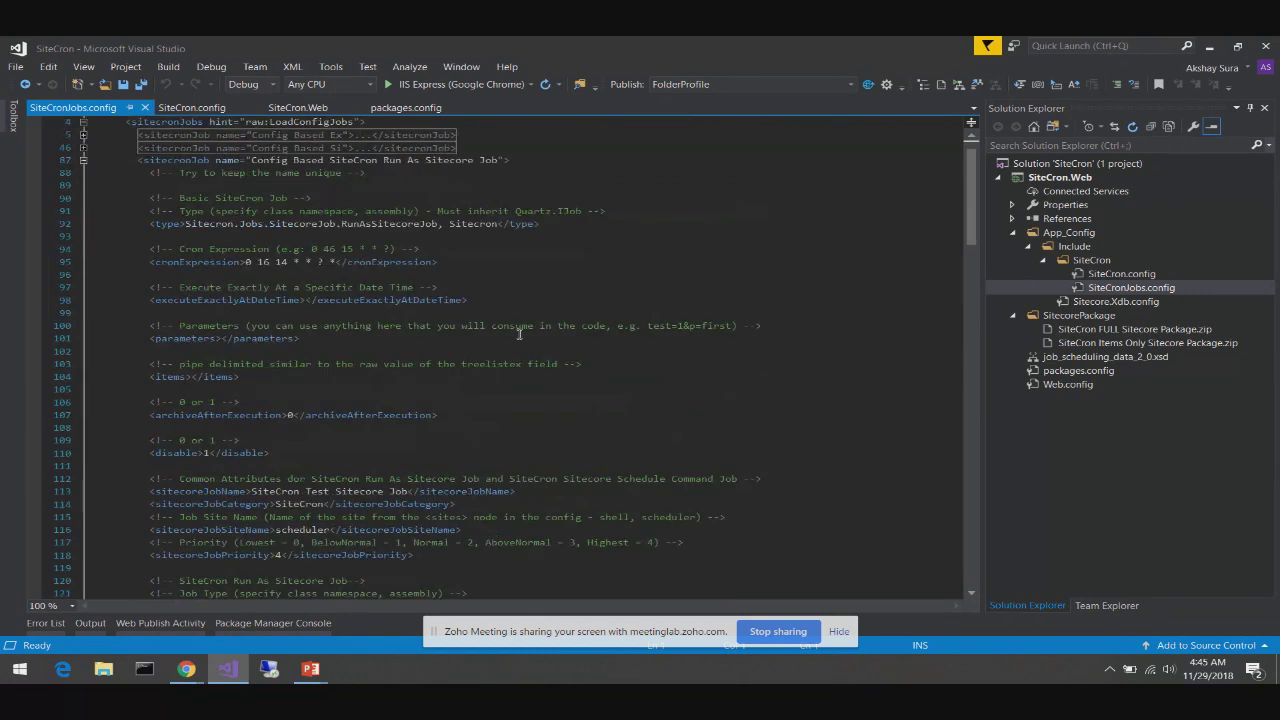
pyautogui.click(145, 108)
pyautogui.click(125, 108)
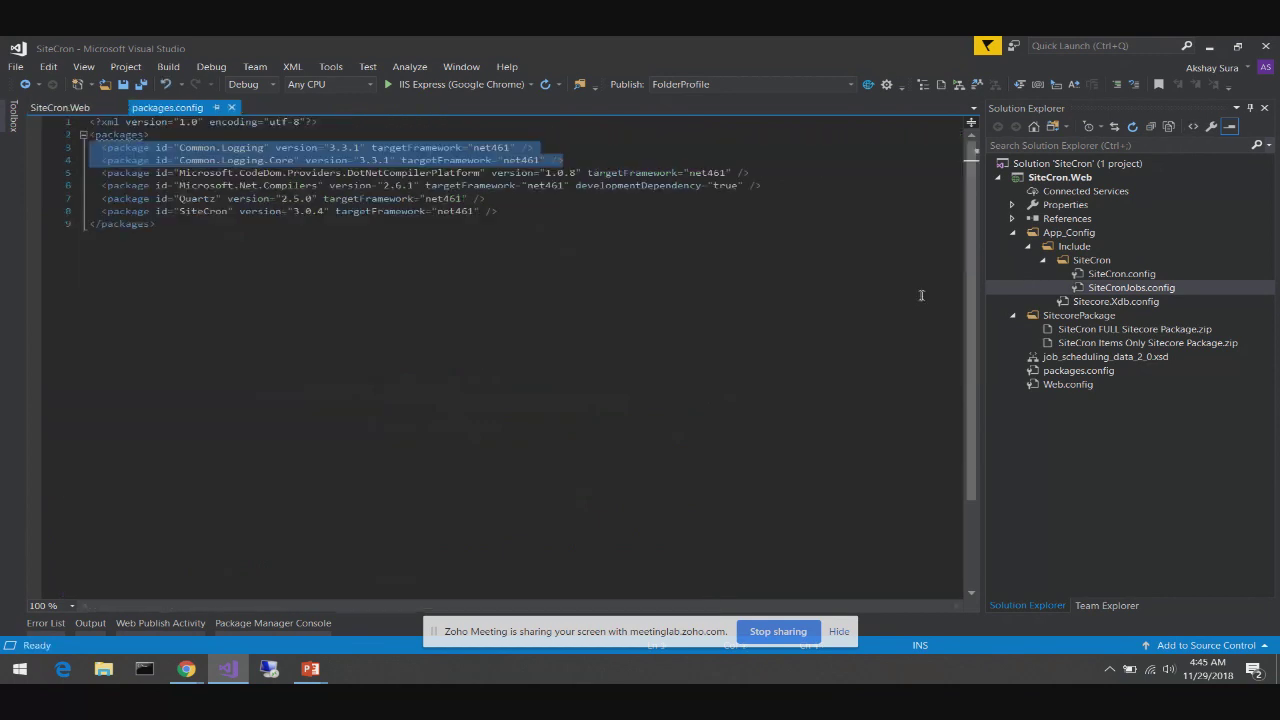
# Delete the SitecorePackage folder with its FULL and Items Only packages from SiteCron.Web, and save all changes
pyautogui.click(1078, 315)
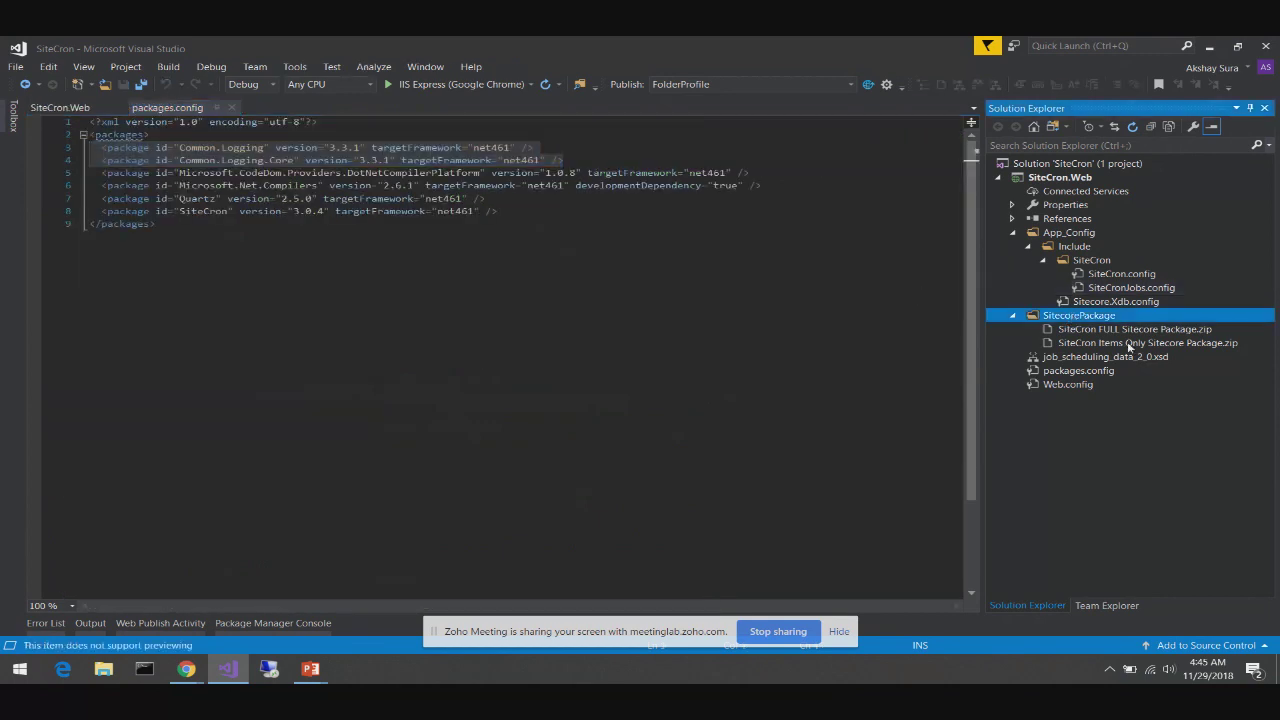
pyautogui.click(1105, 334)
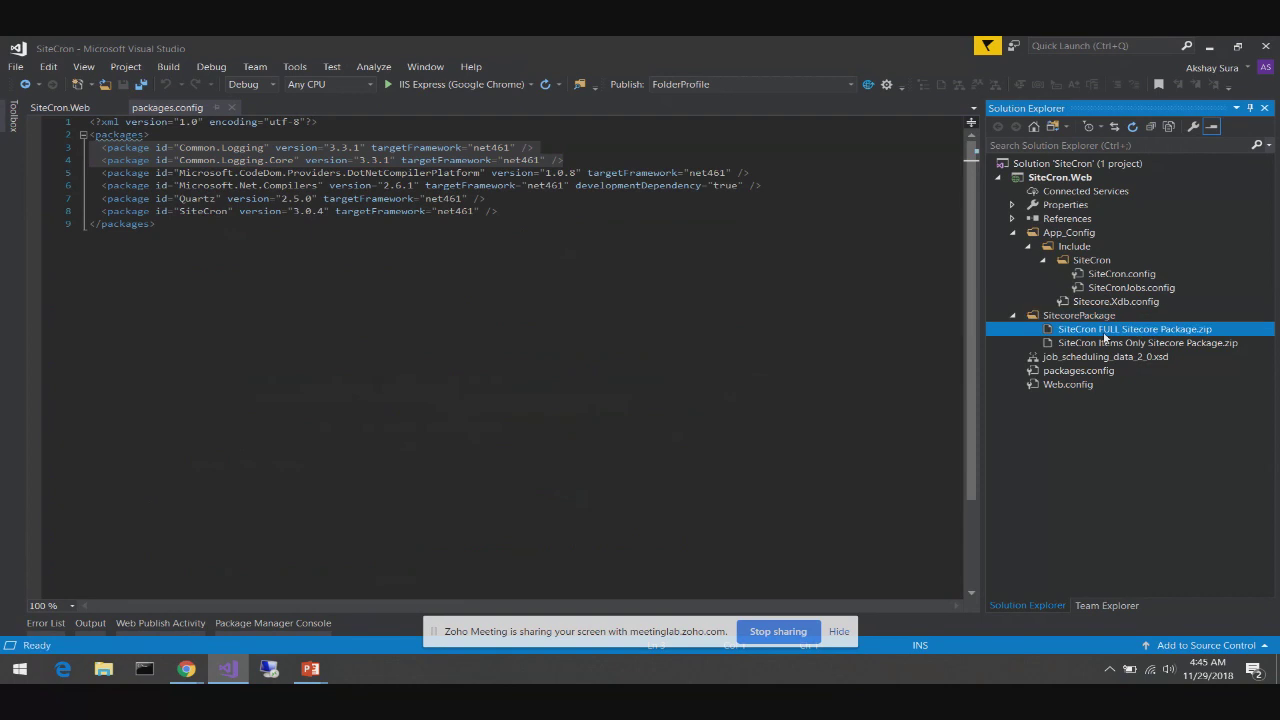
pyautogui.click(1131, 345)
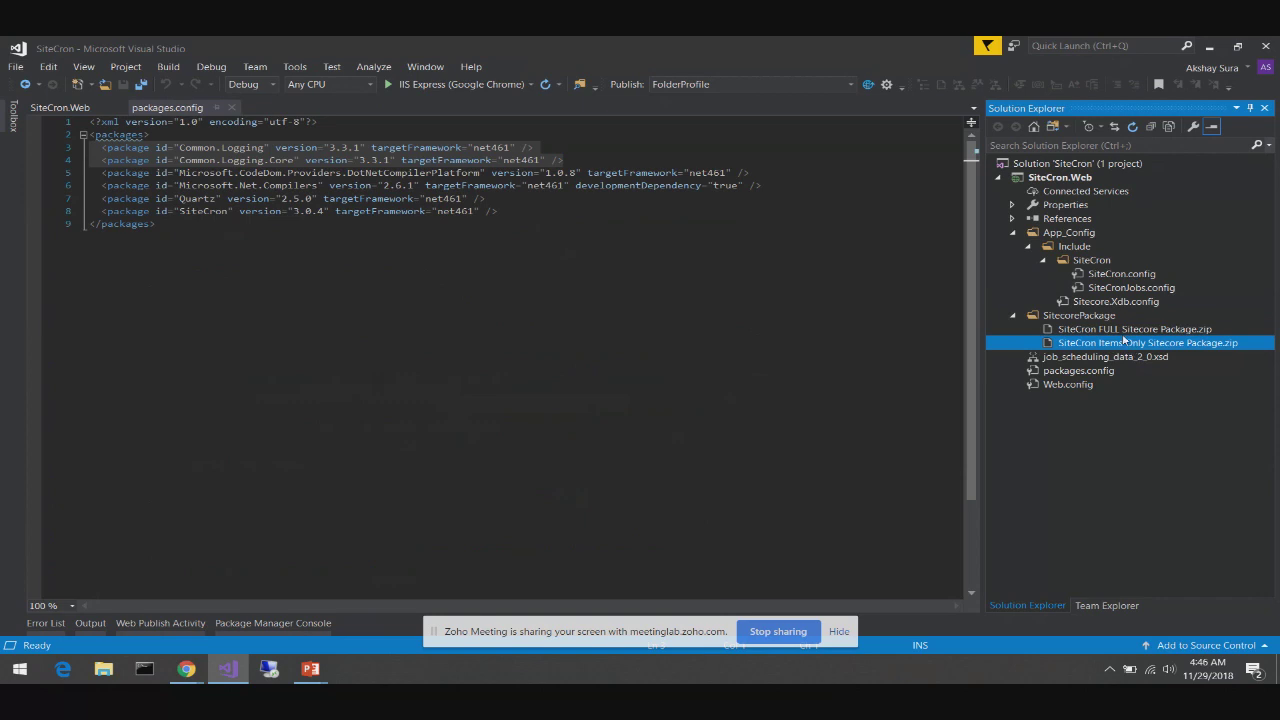
pyautogui.click(1096, 316)
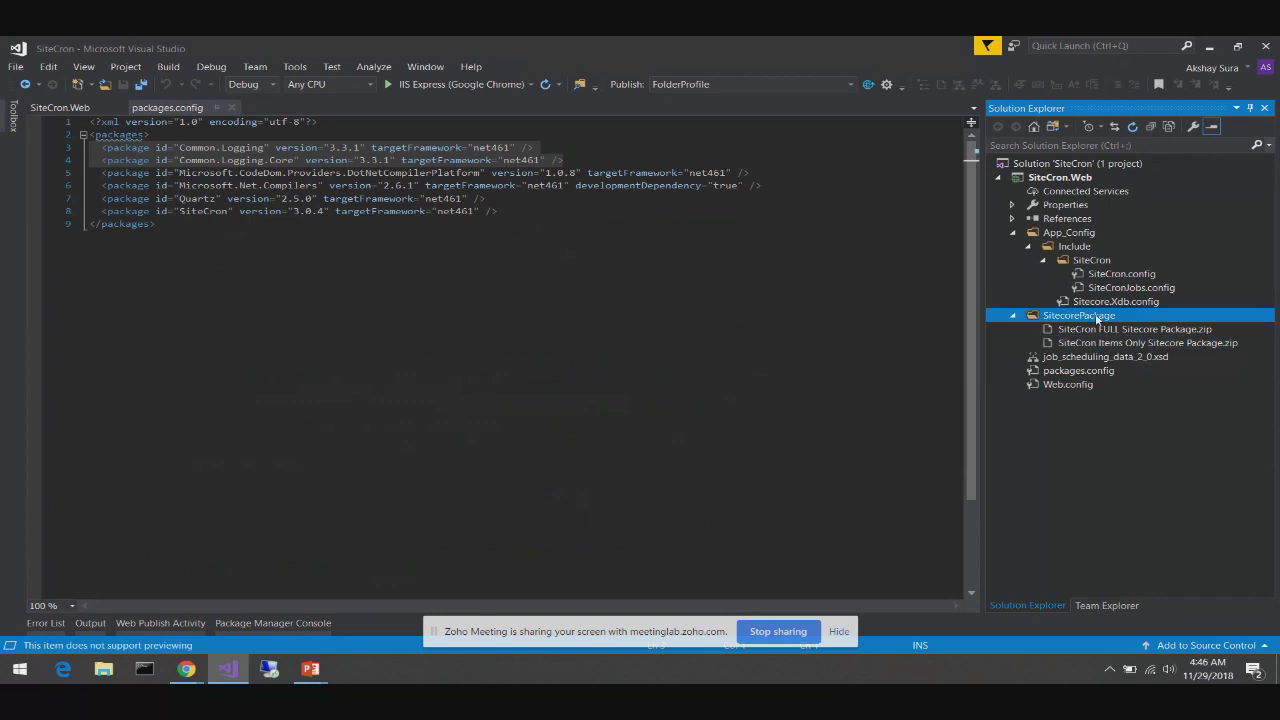
pyautogui.rightClick(1096, 316)
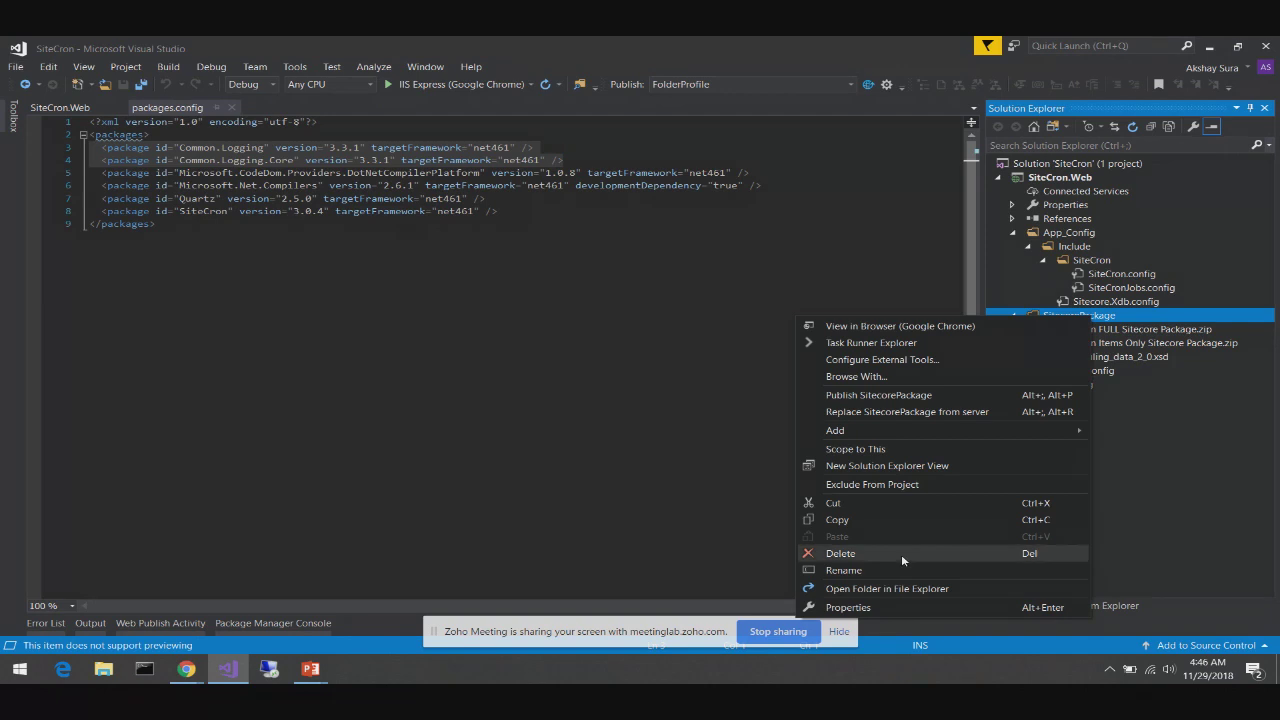
pyautogui.click(901, 554)
pyautogui.click(724, 407)
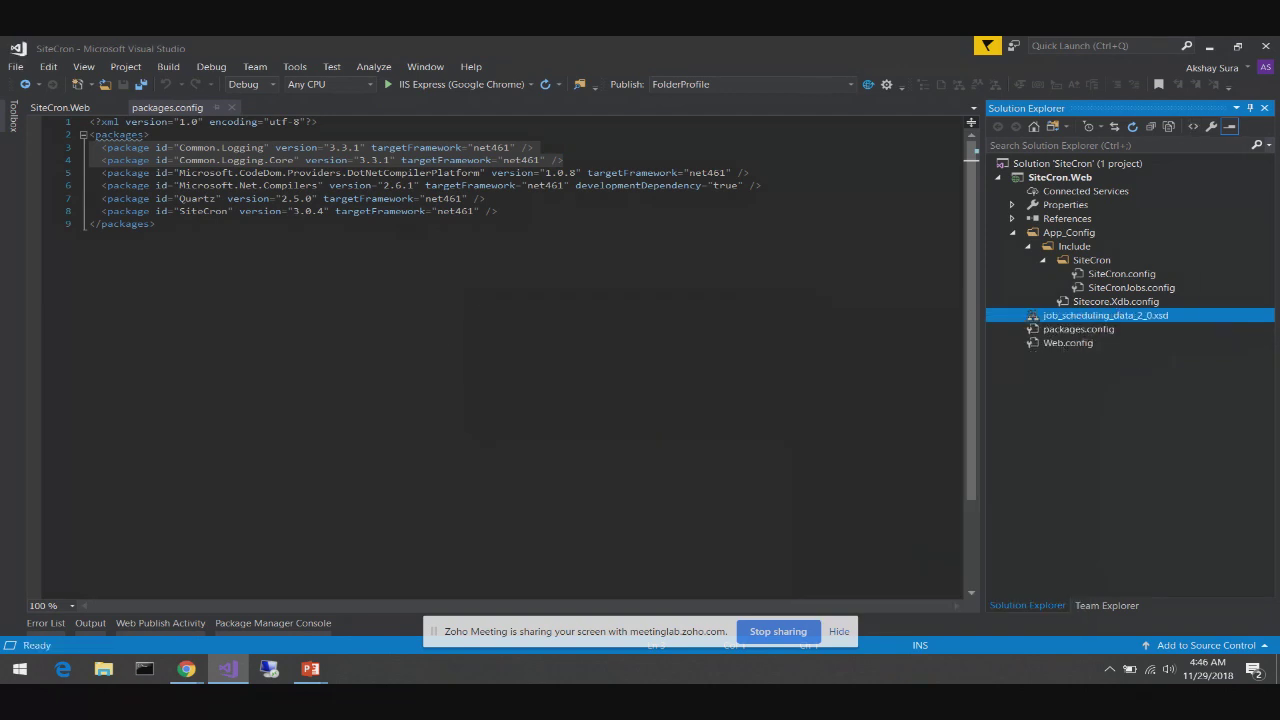
pyautogui.click(141, 84)
# Switch to the Sitecore desktop in Chrome and open the Installation Wizard from the development tools
pyautogui.click(178, 677)
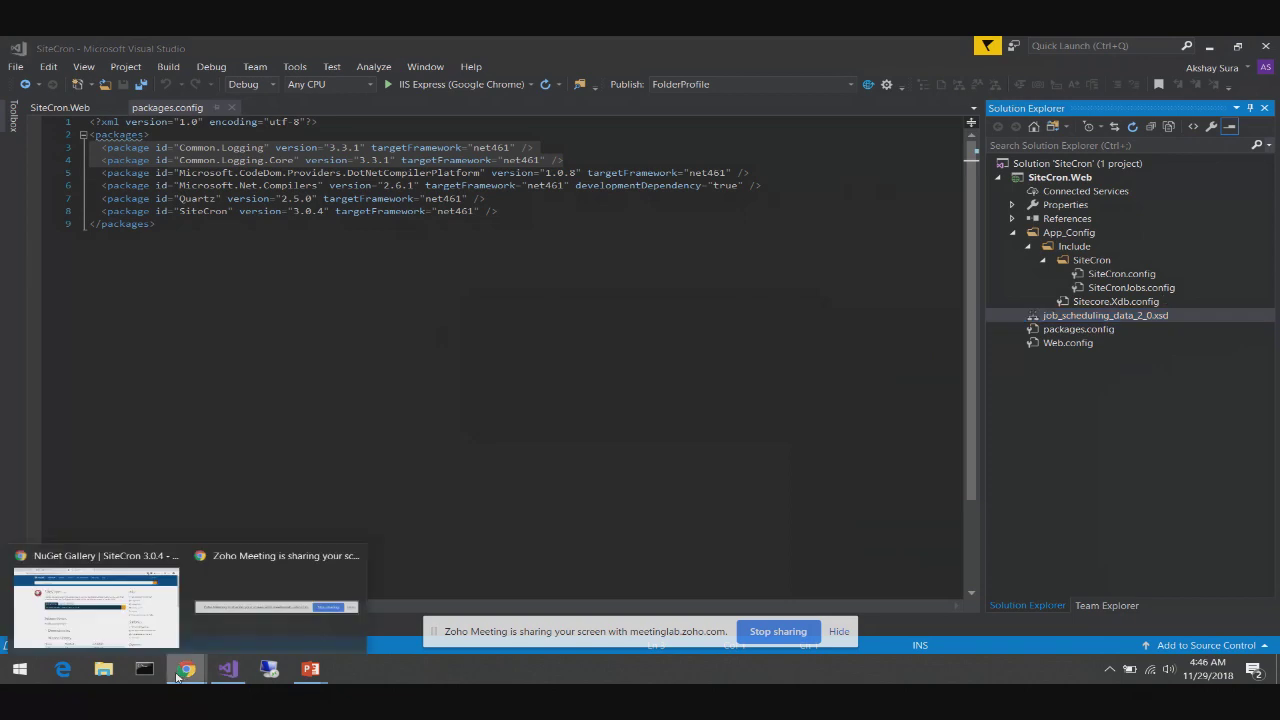
pyautogui.click(95, 593)
pyautogui.click(249, 48)
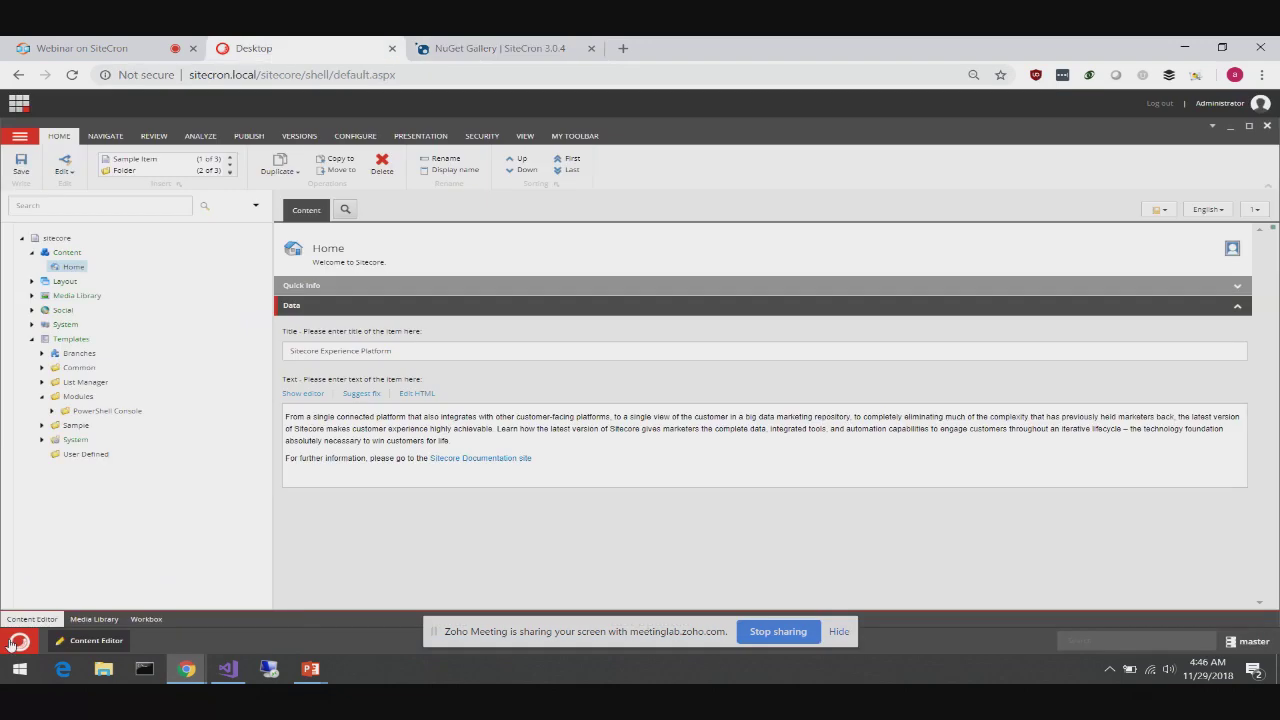
pyautogui.click(19, 641)
pyautogui.moveTo(258, 557)
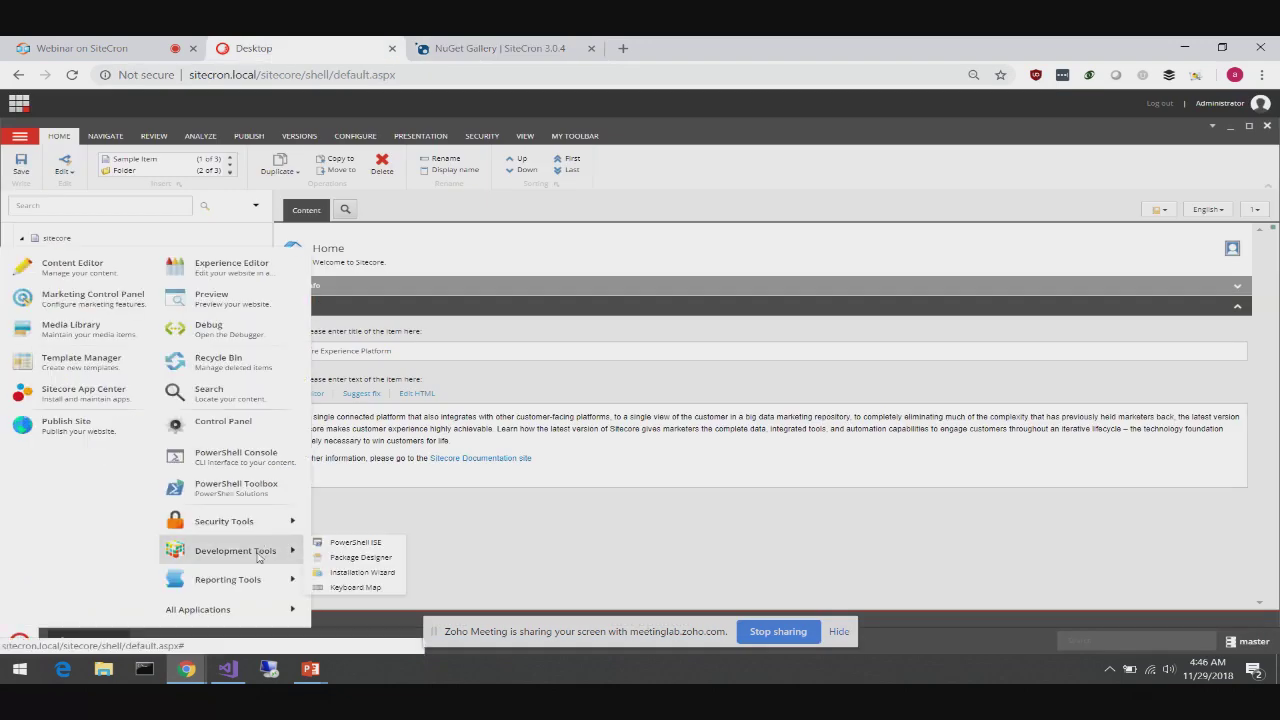
pyautogui.click(345, 572)
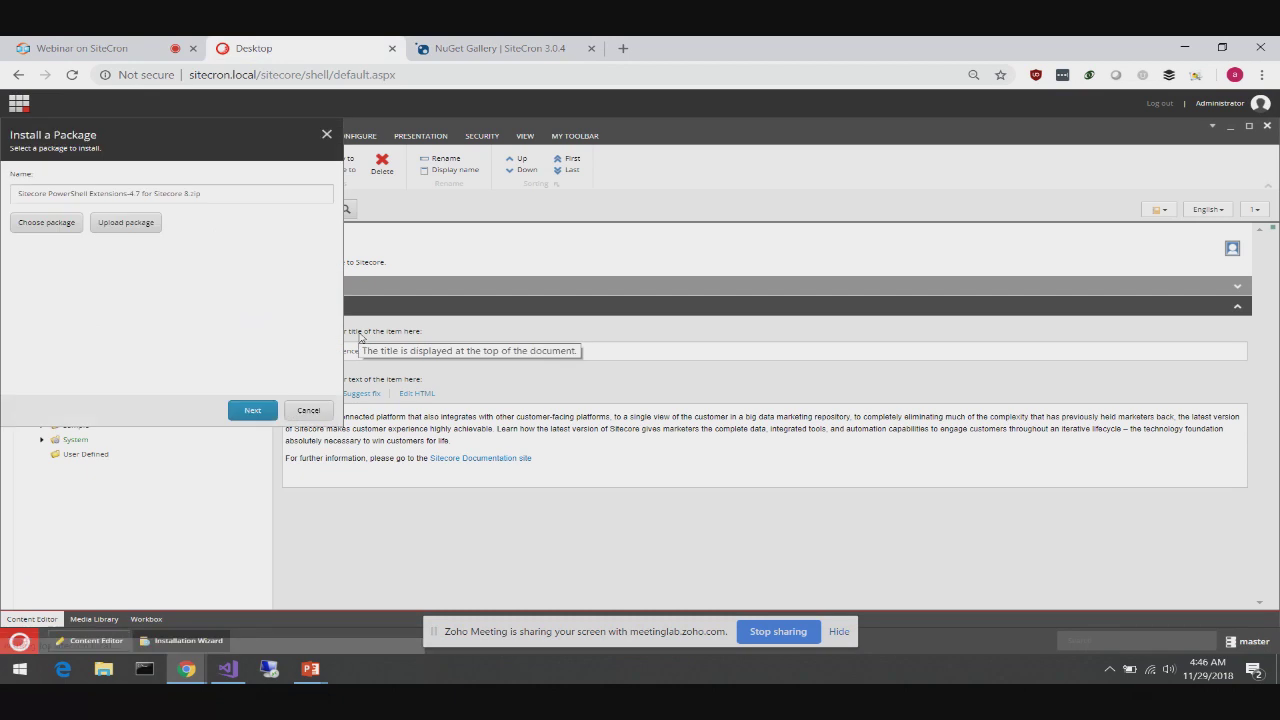
# Install the SiteCron Items Only Sitecore Package.zip package and finish the wizard with the Sitecore client set to restart
pyautogui.click(62, 224)
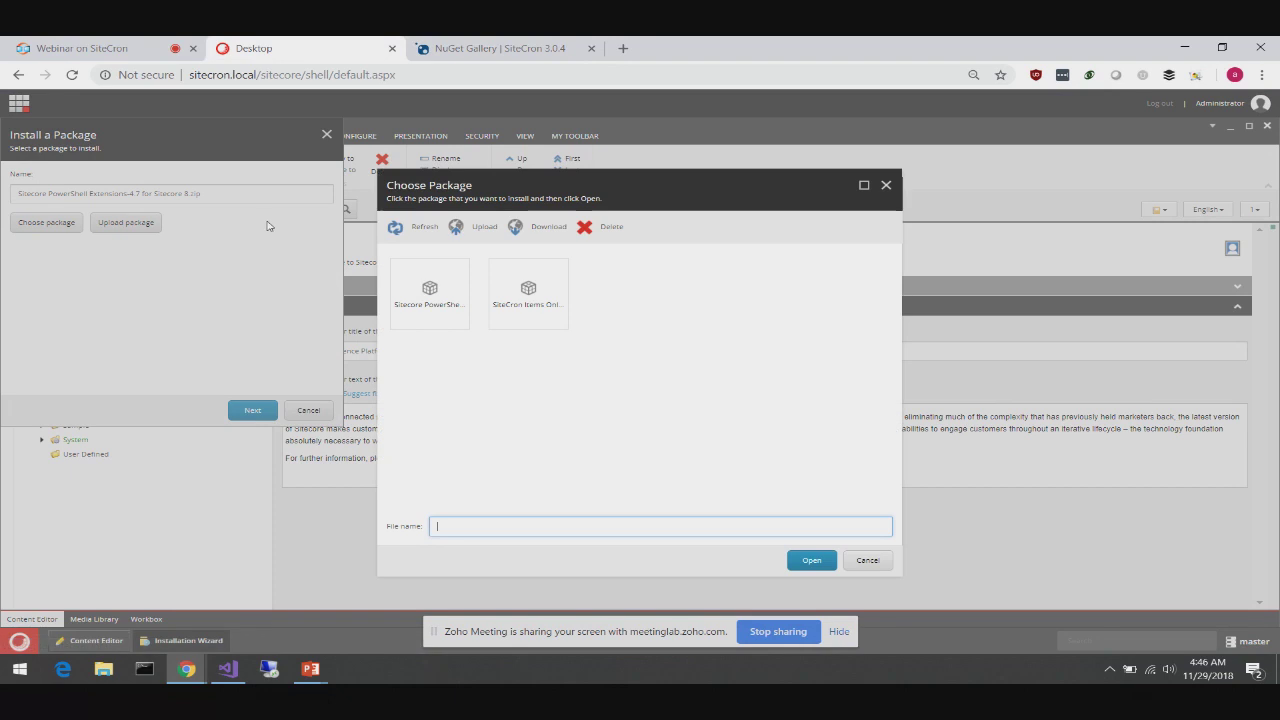
pyautogui.click(565, 277)
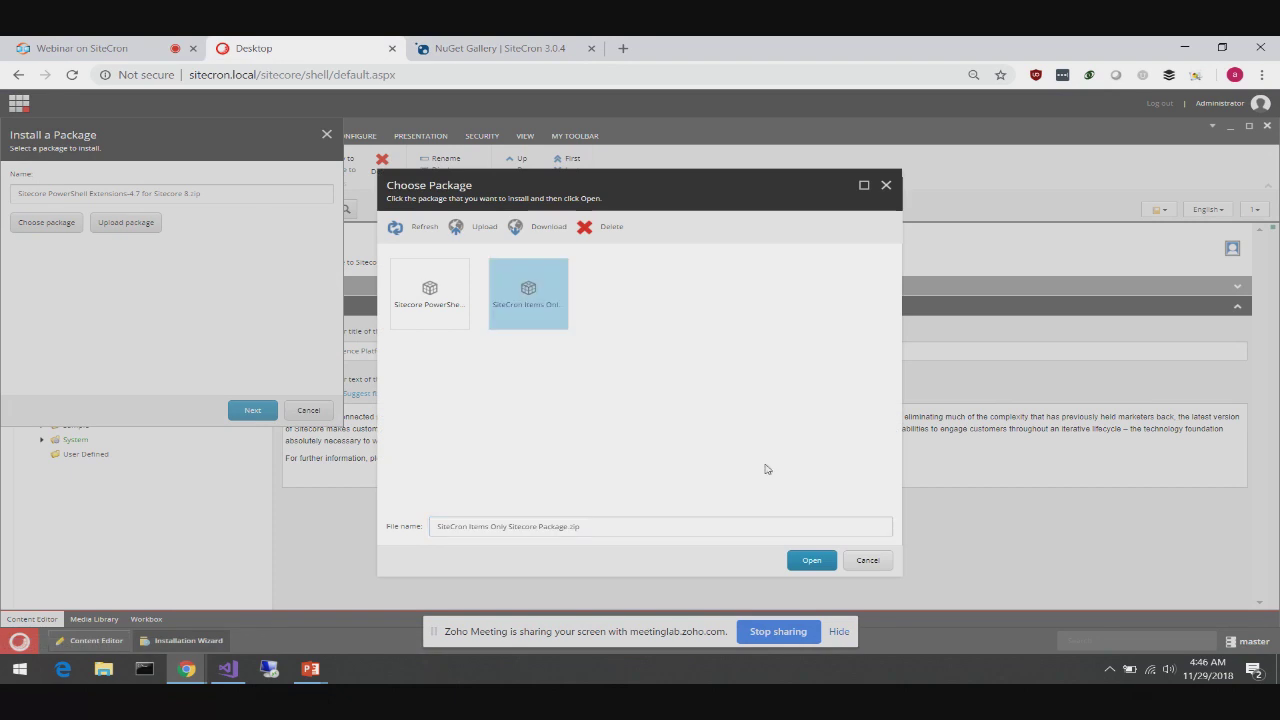
pyautogui.click(812, 560)
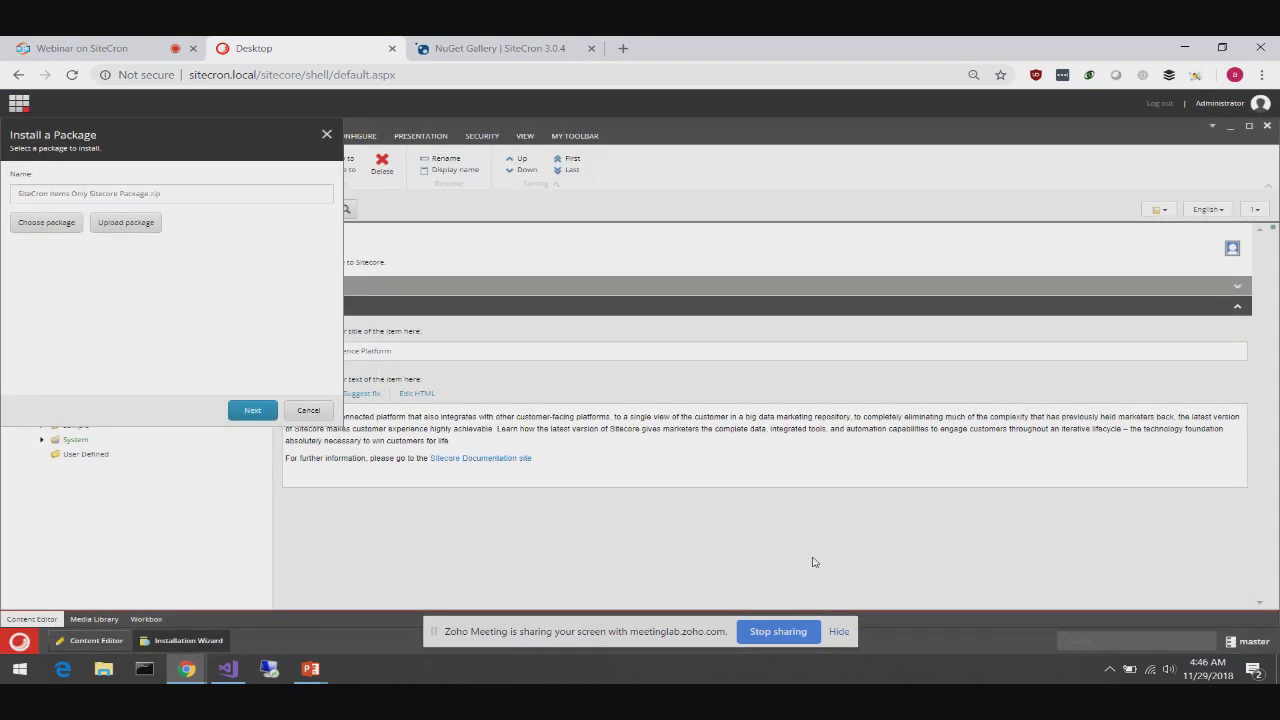
pyautogui.click(254, 411)
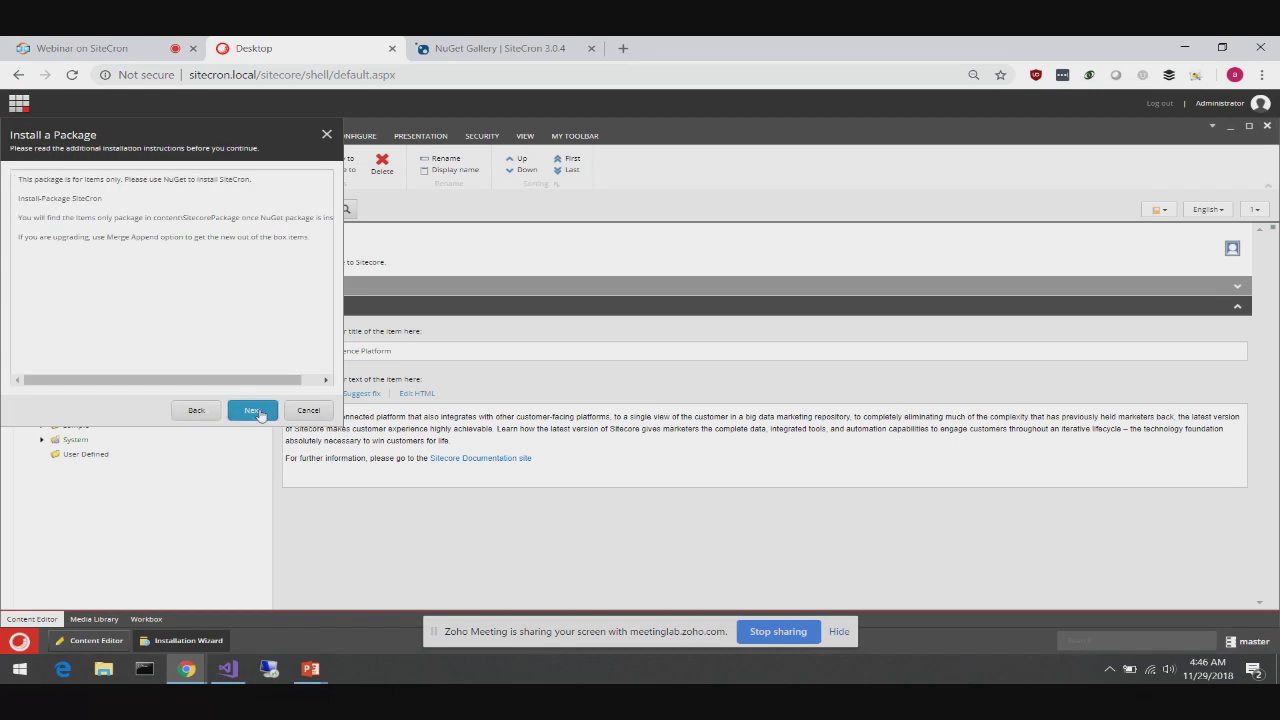
pyautogui.click(256, 411)
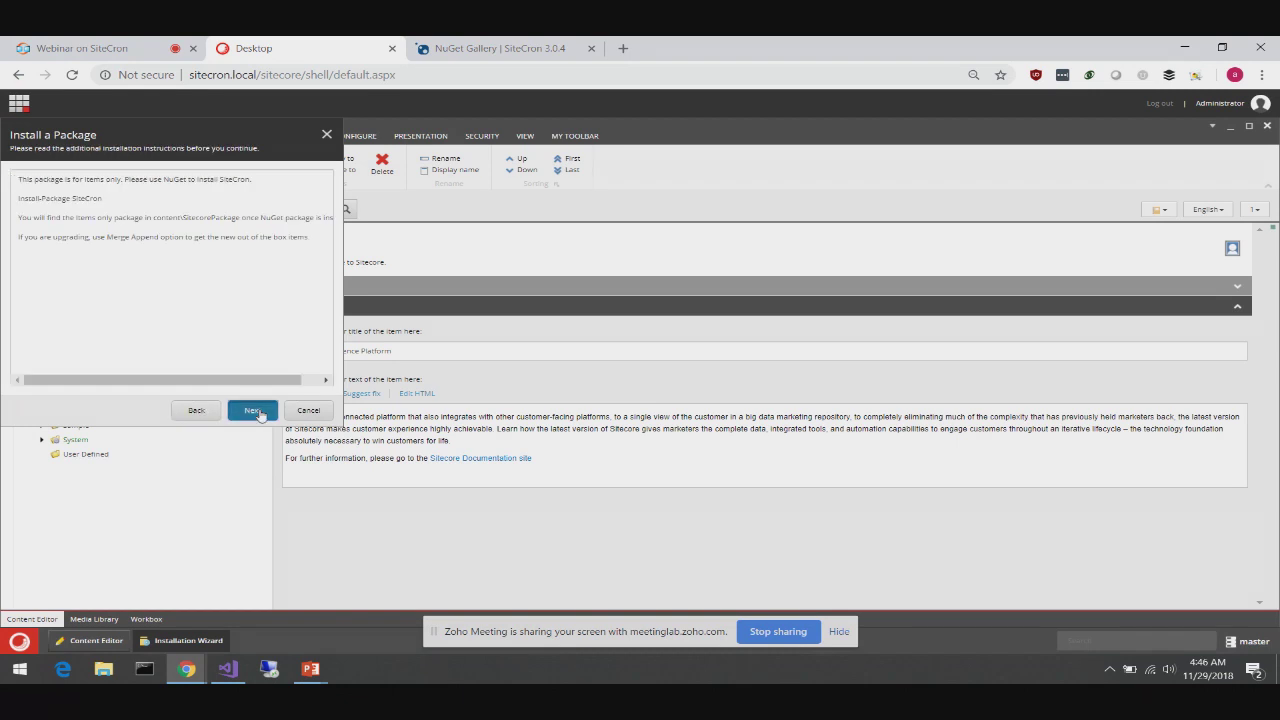
pyautogui.click(257, 411)
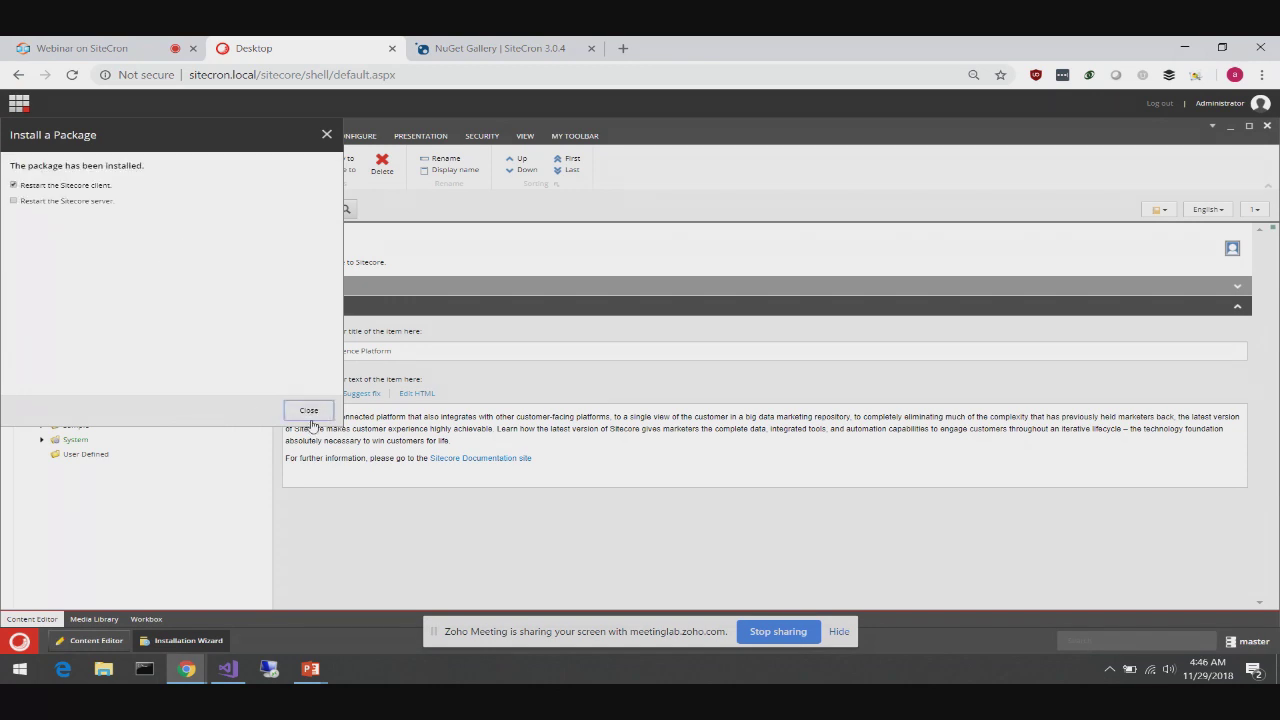
pyautogui.click(309, 411)
# Open the Content Editor and expand the content tree down to System/Modules/SiteCron/OOTB
pyautogui.click(19, 641)
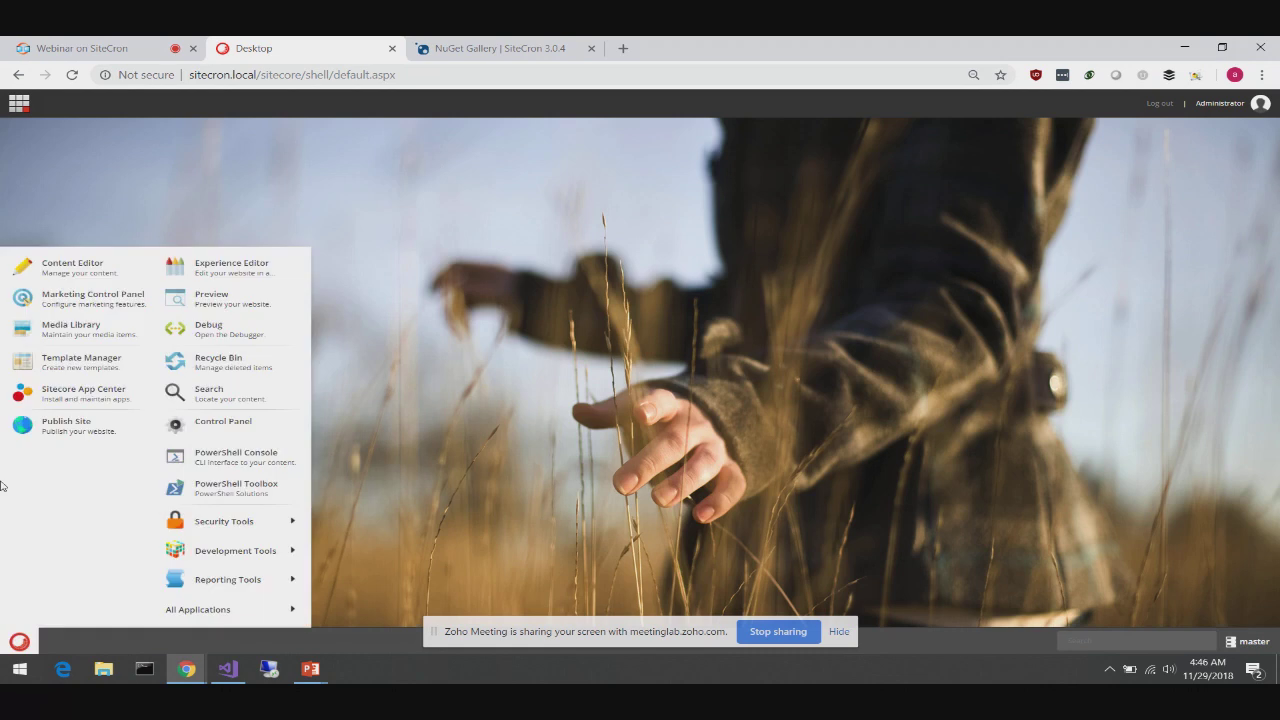
pyautogui.click(61, 268)
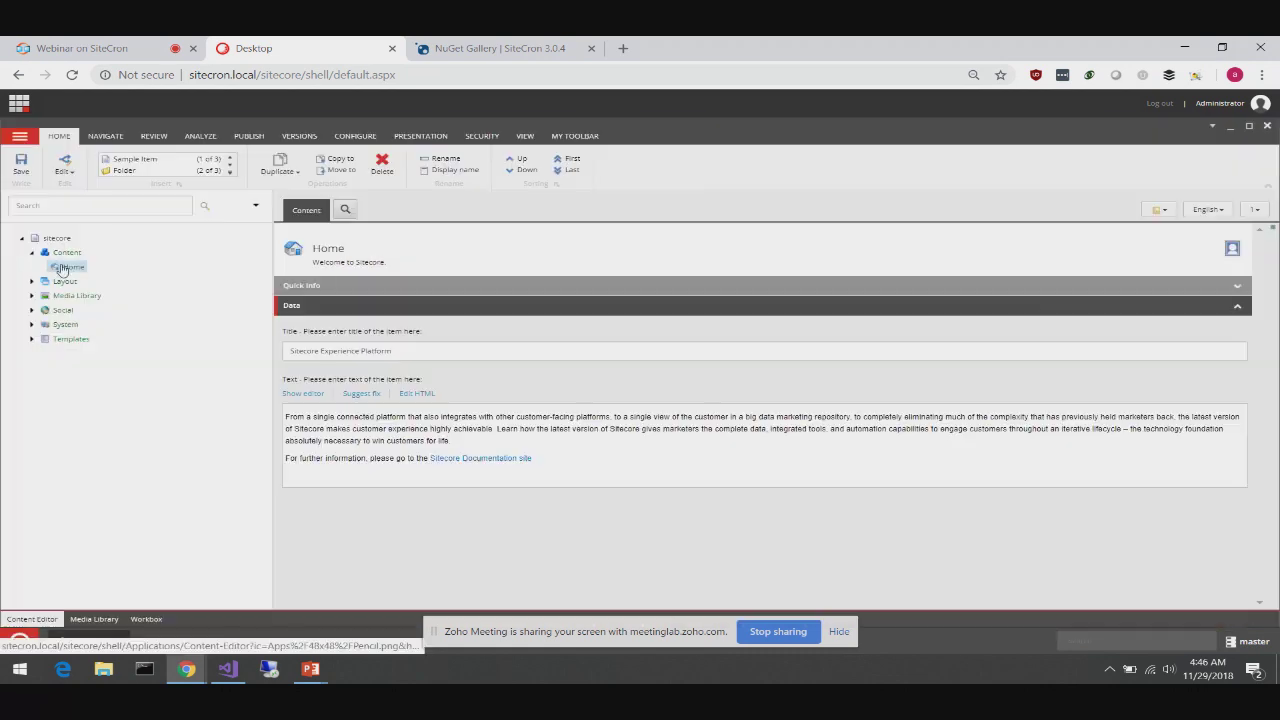
pyautogui.click(31, 339)
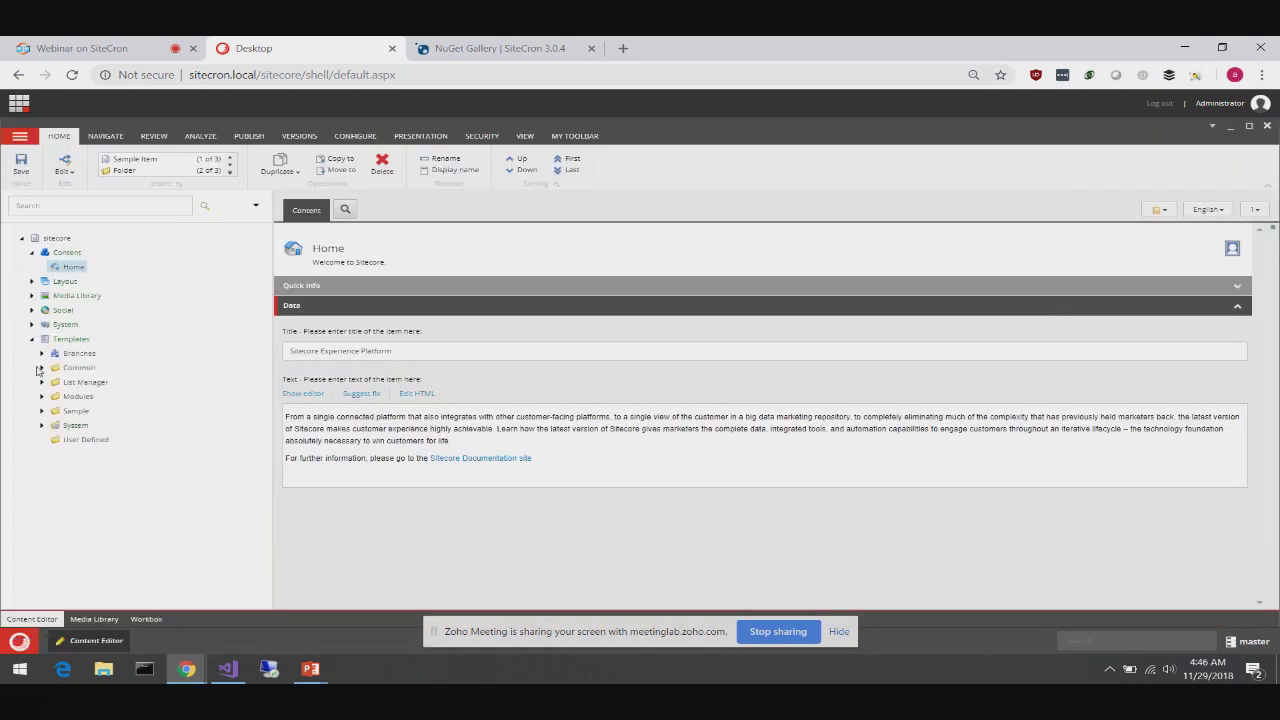
pyautogui.click(31, 324)
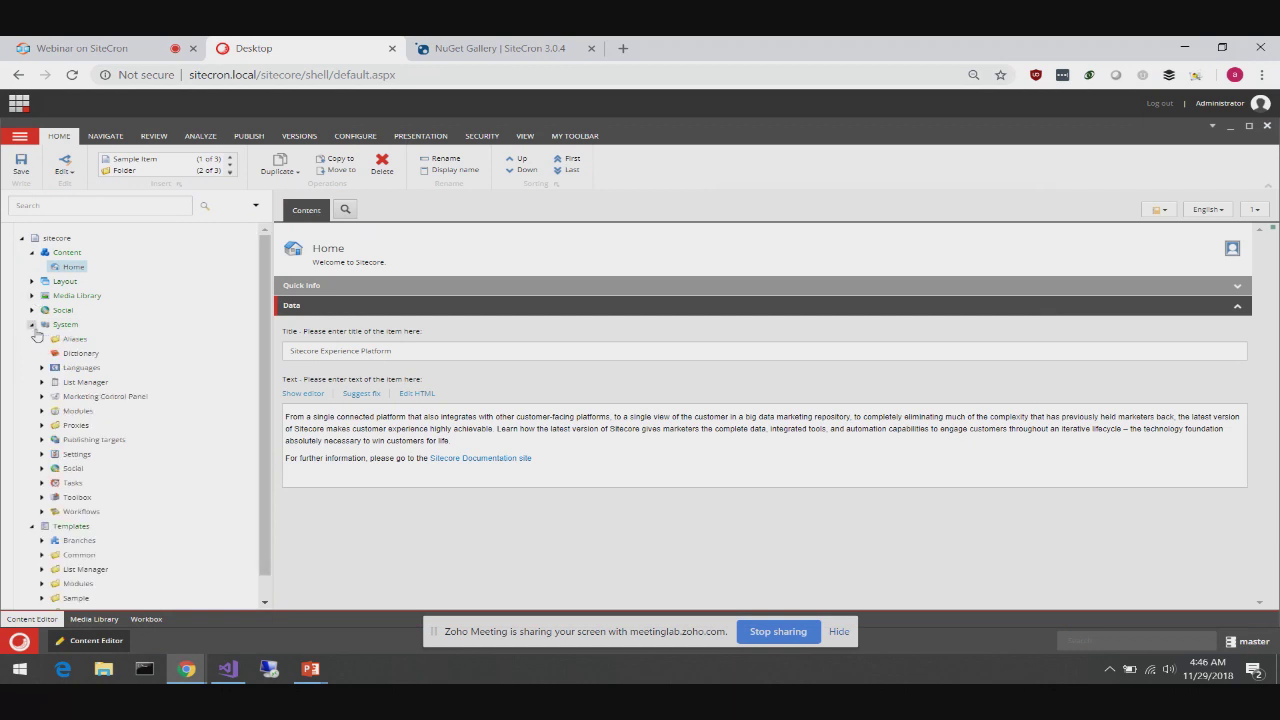
pyautogui.click(42, 410)
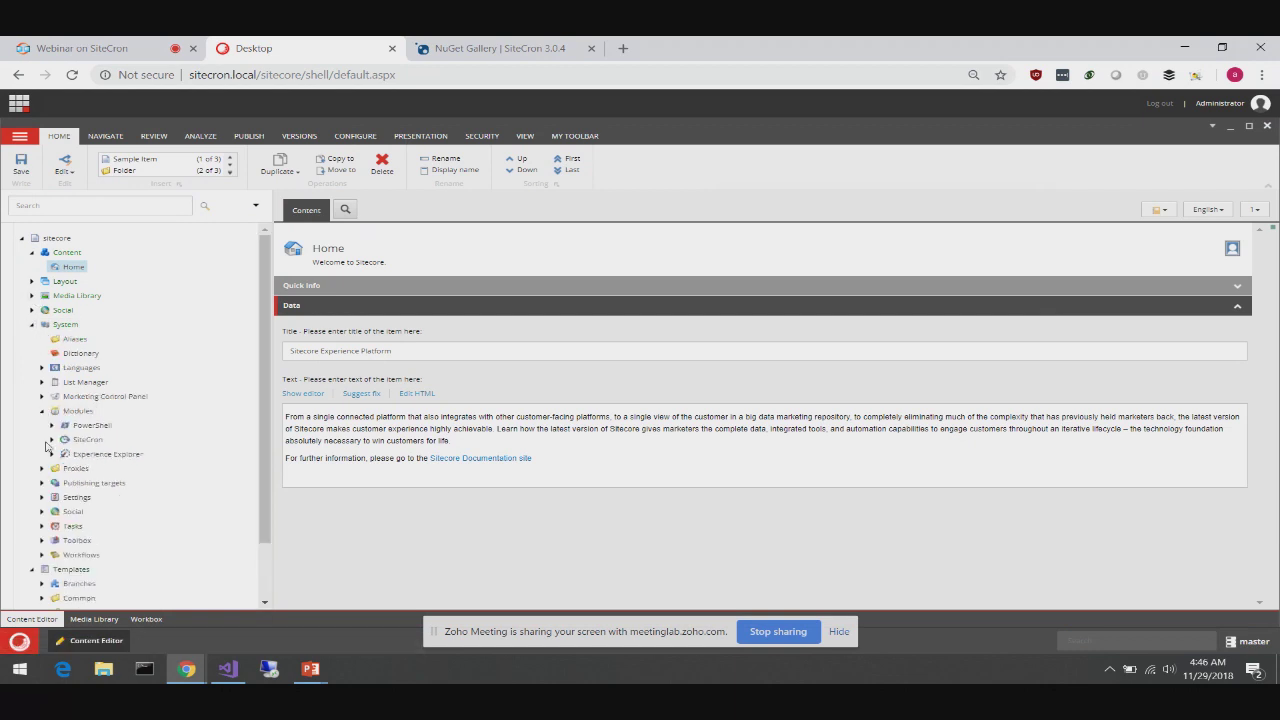
pyautogui.click(51, 440)
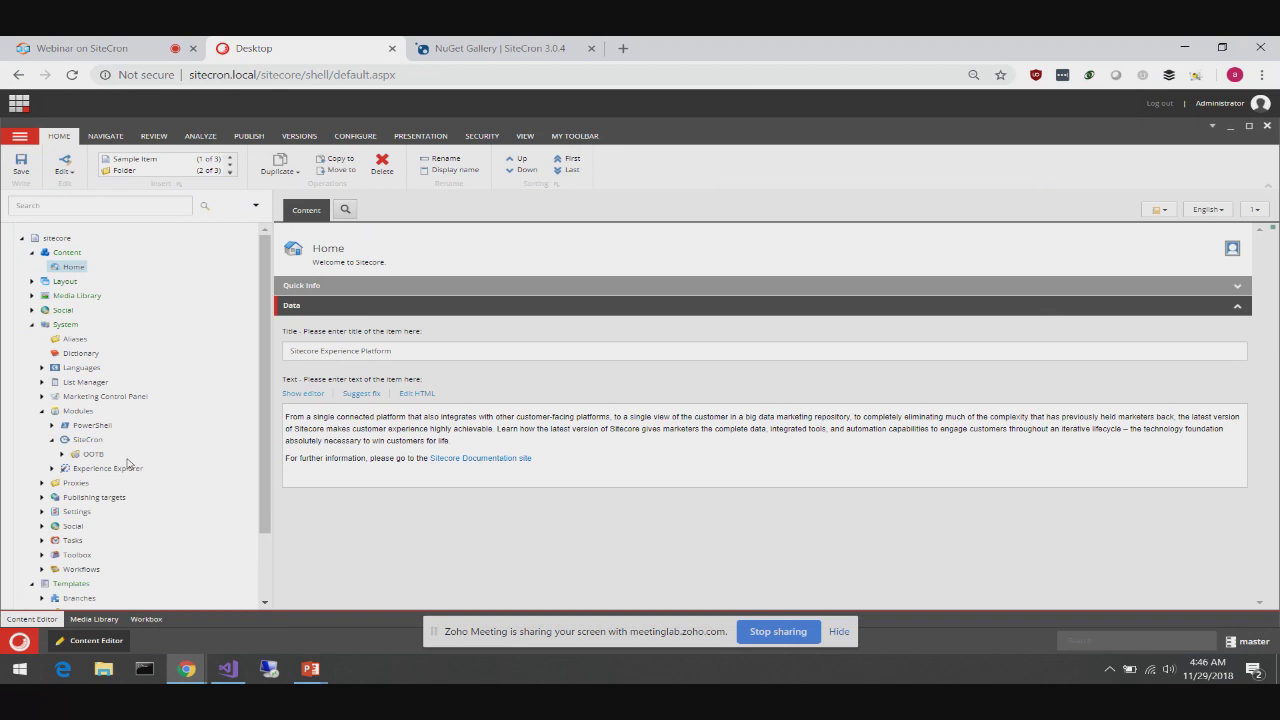
pyautogui.scroll(-1, 128, 462)
pyautogui.click(62, 371)
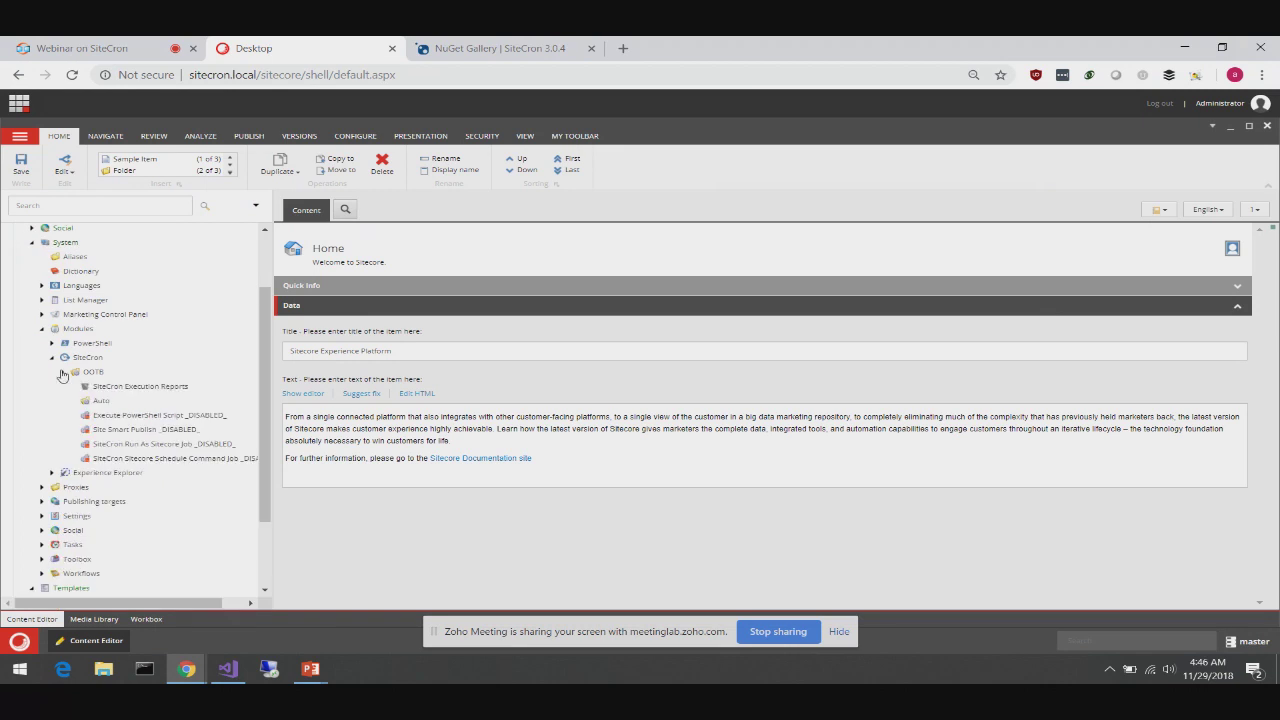
# Select the SiteCron Execution Reports item, enable the display of Buckets in the content tree, and open the Auto folder
pyautogui.click(92, 371)
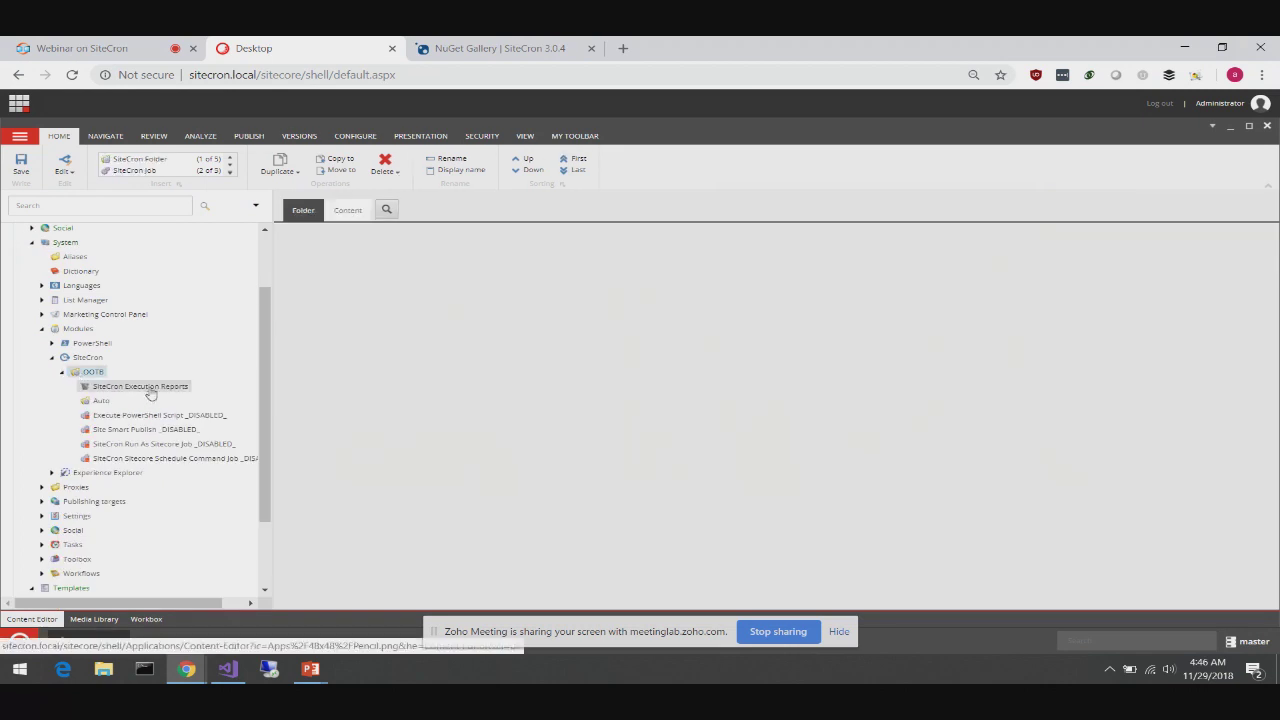
pyautogui.click(140, 387)
pyautogui.click(524, 135)
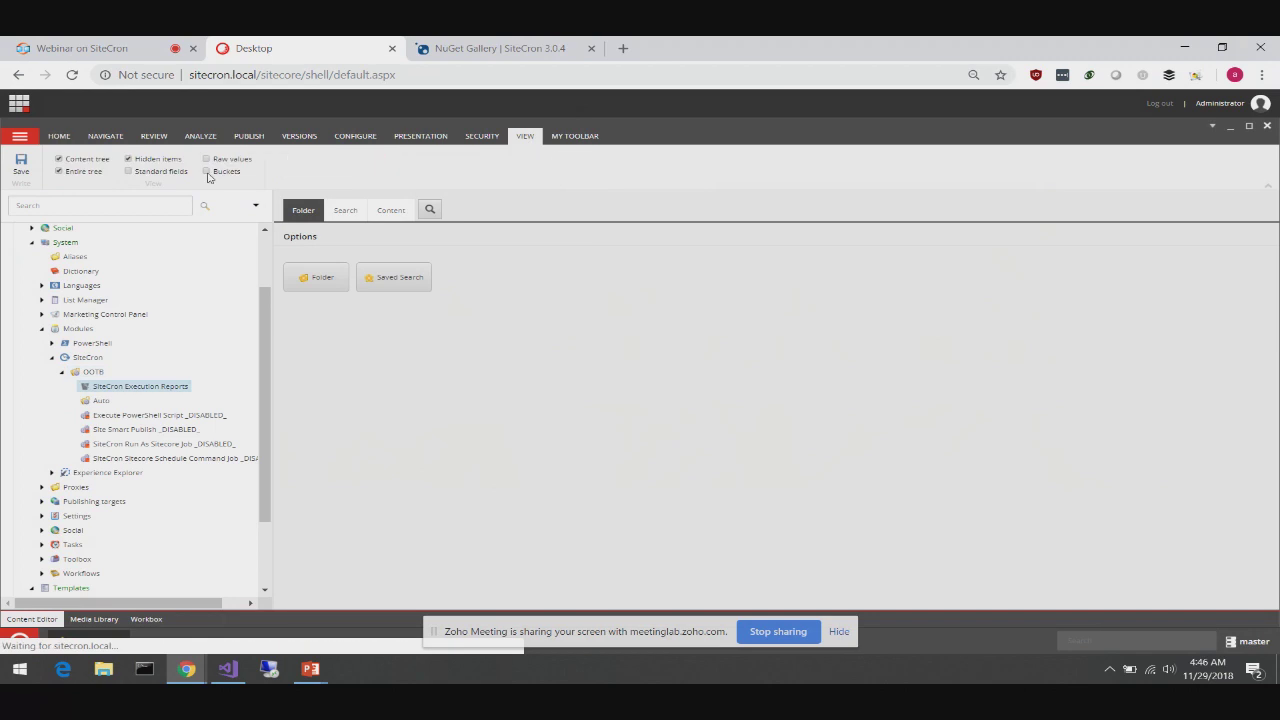
pyautogui.click(207, 172)
pyautogui.click(101, 401)
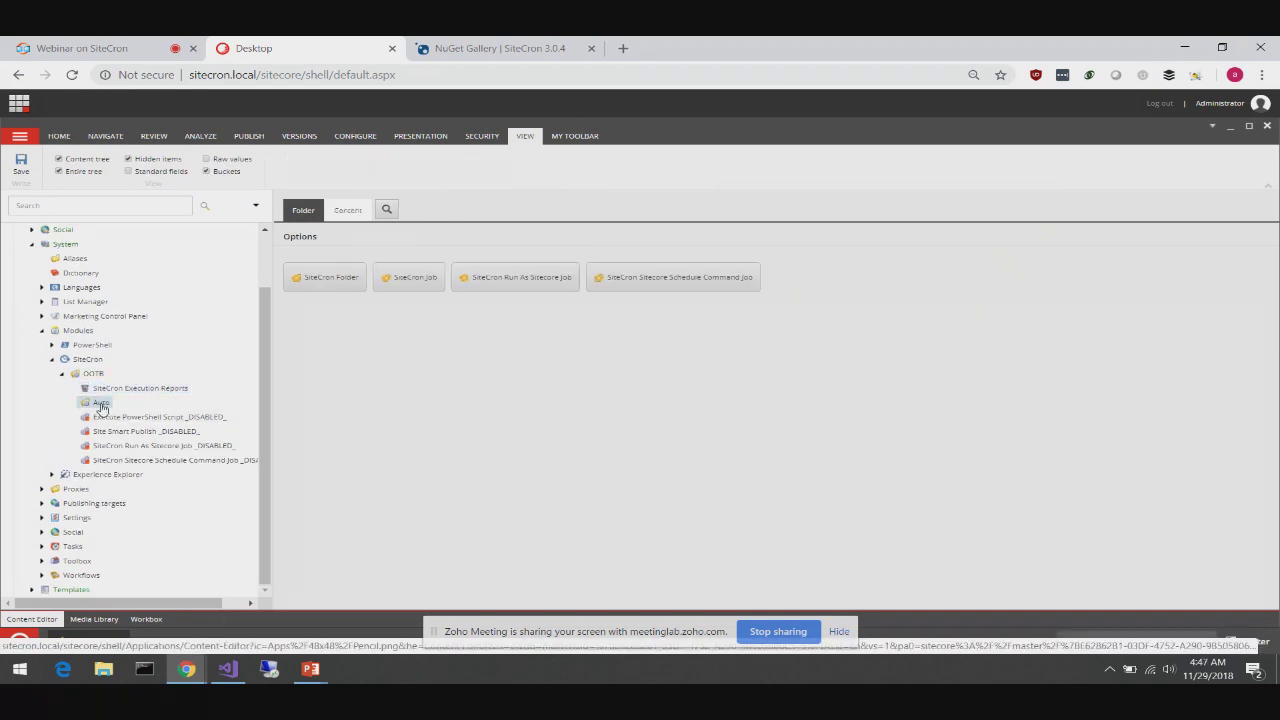
# Open the Execute PowerShell Script _DISABLED_ job and examine its Type and Cron Expression fields
pyautogui.click(128, 417)
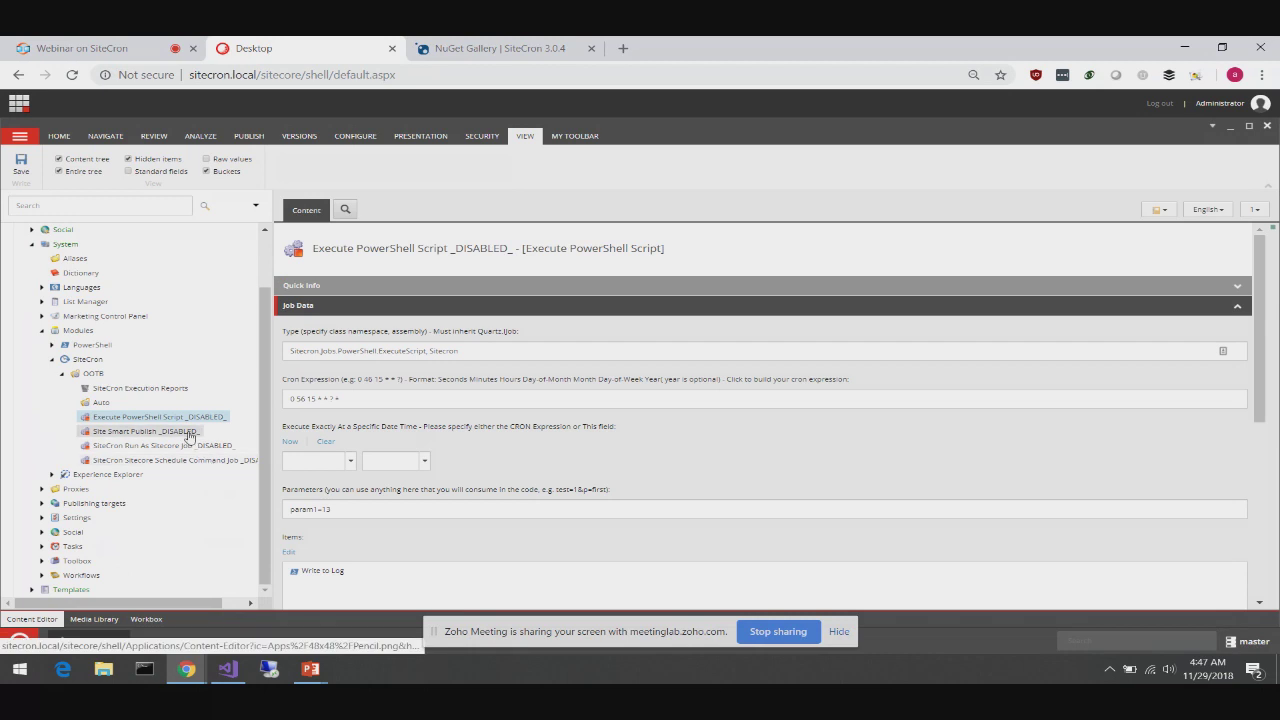
pyautogui.click(476, 353)
pyautogui.moveTo(476, 353); pyautogui.dragTo(272, 347)
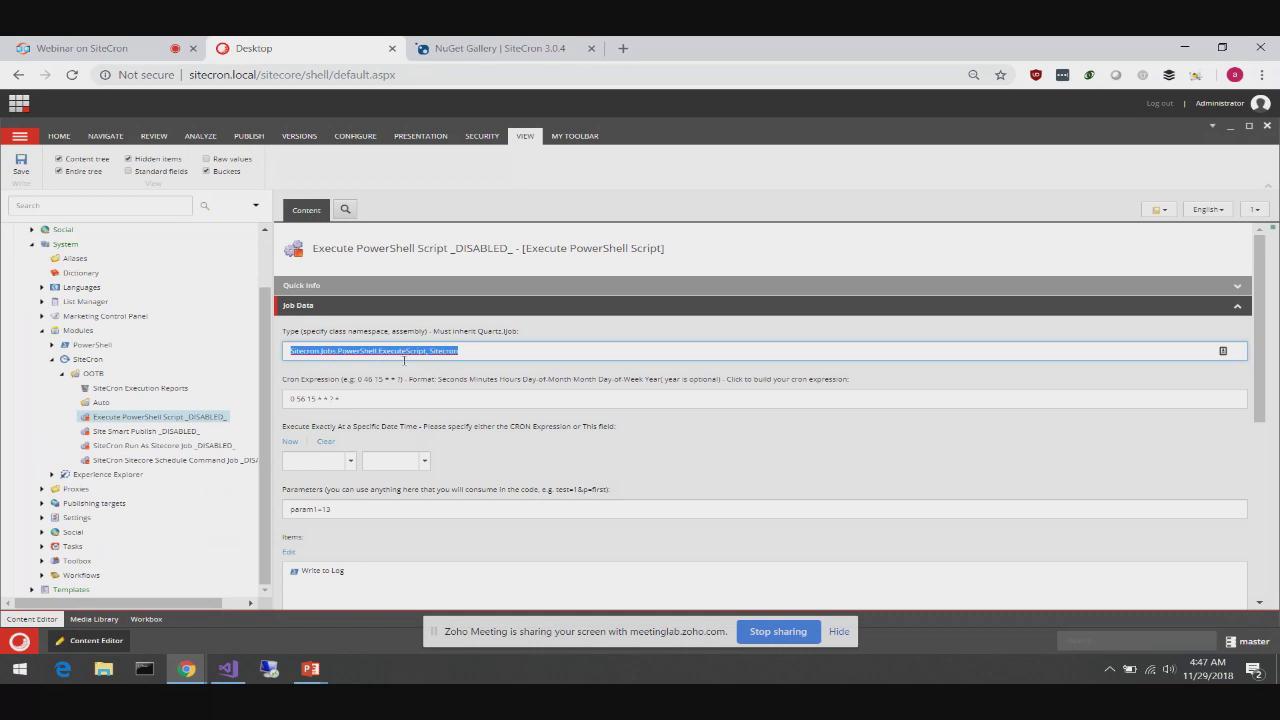
pyautogui.click(465, 354)
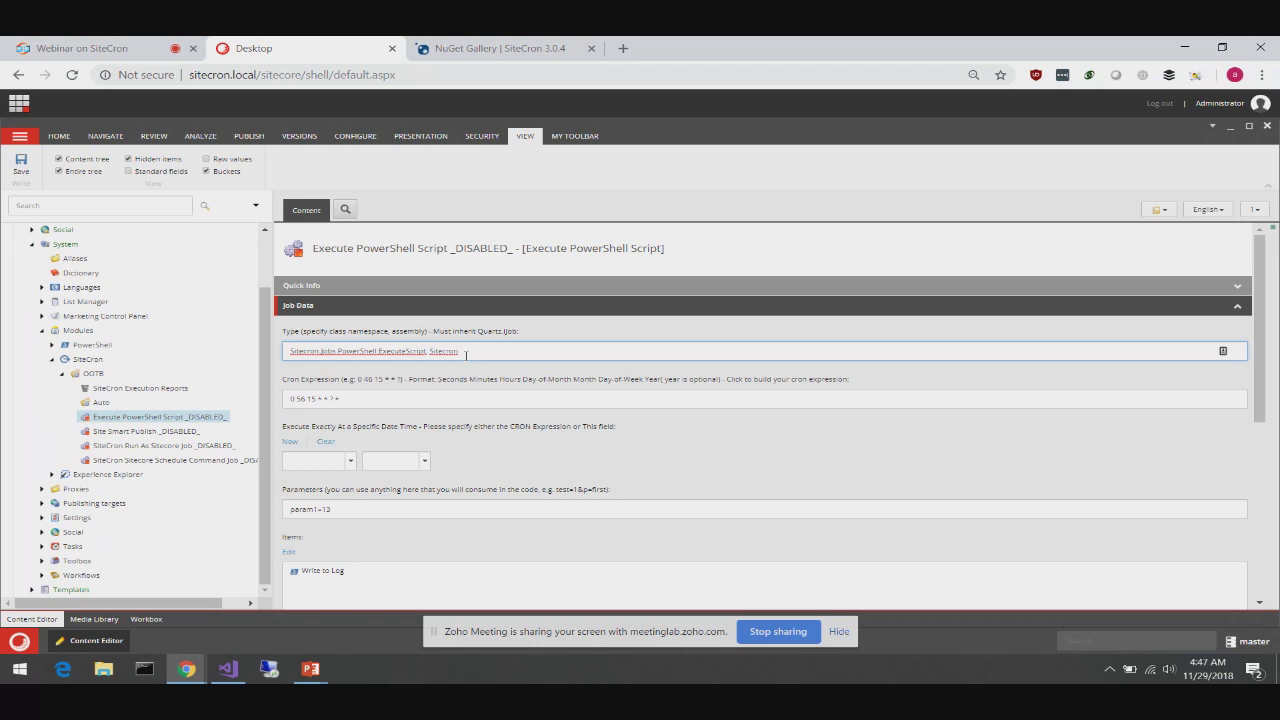
pyautogui.moveTo(477, 354); pyautogui.dragTo(288, 351)
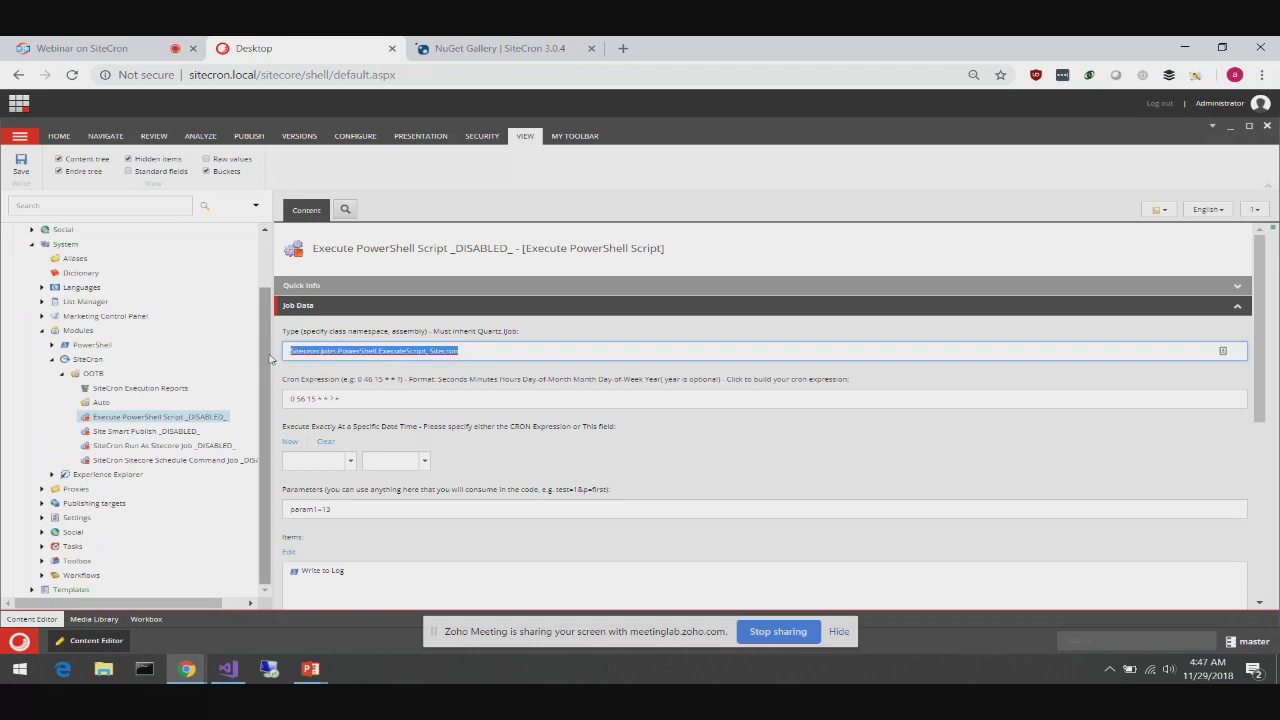
pyautogui.scroll(-2, 504, 461)
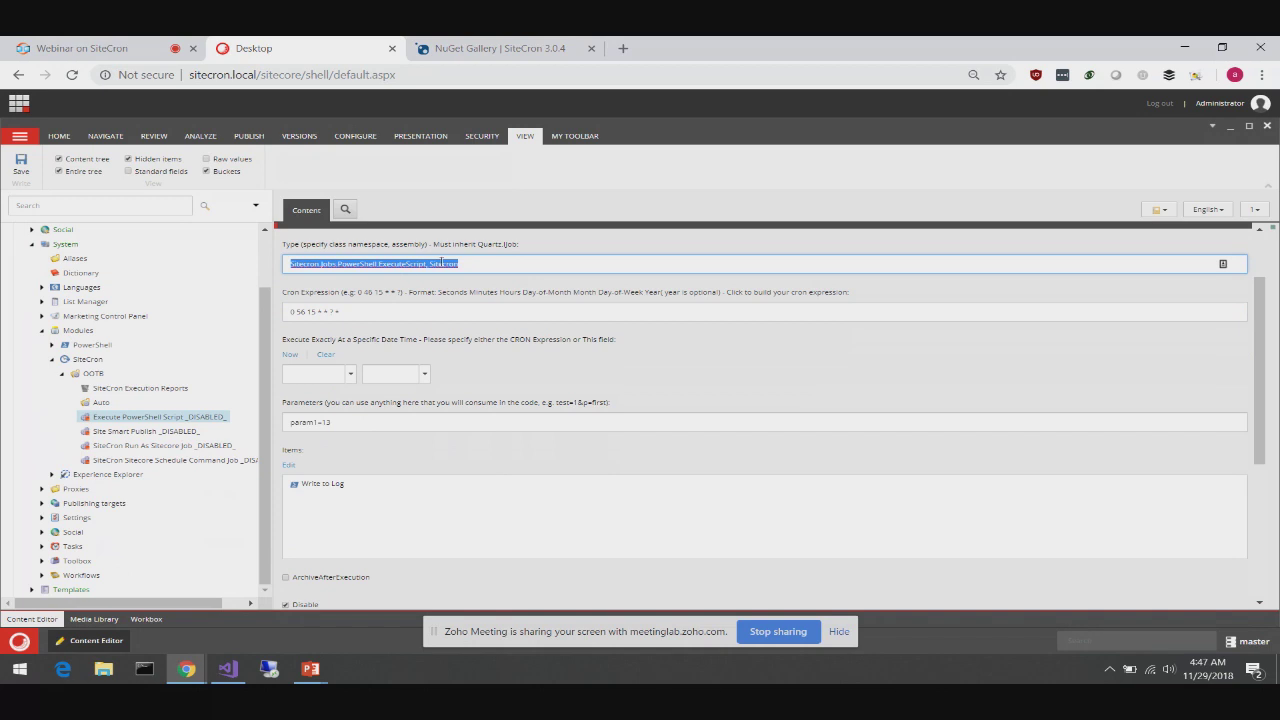
pyautogui.click(368, 309)
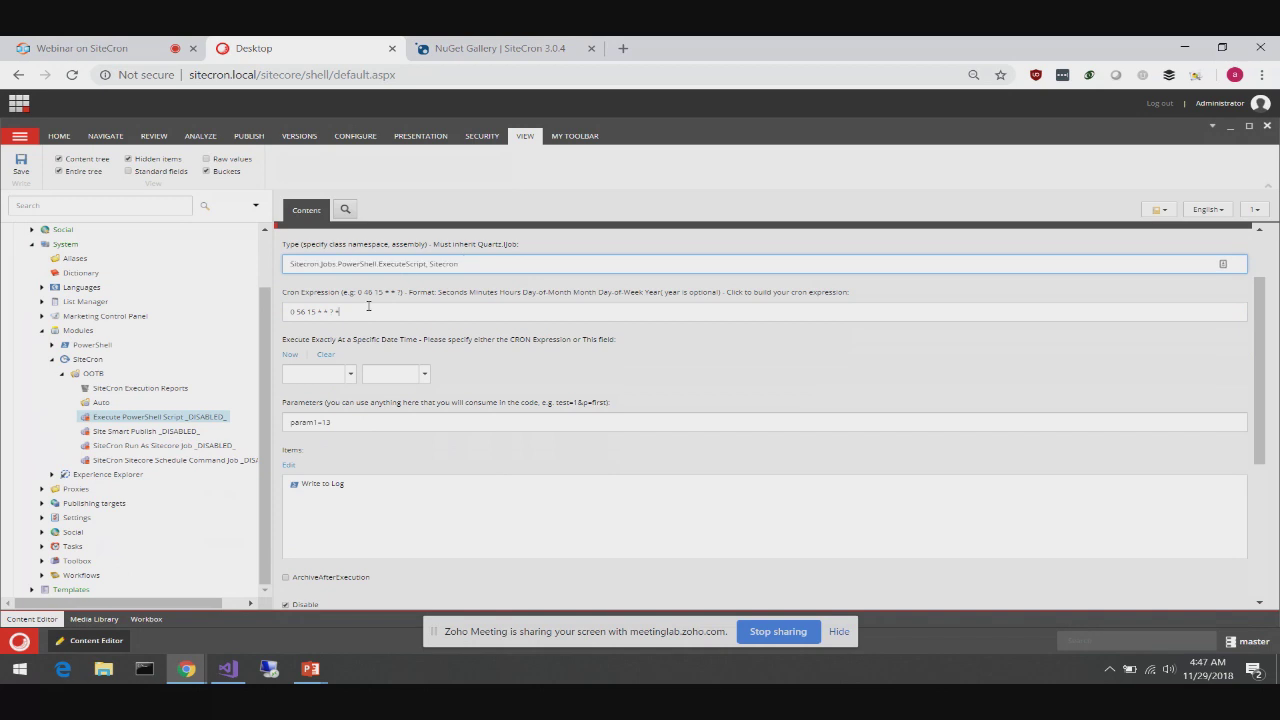
pyautogui.tripleClick(368, 306)
# Open CronMaker from the Cron Expression field's label and generate an hourly-type cron expression that starts at 08:00
pyautogui.click(360, 294)
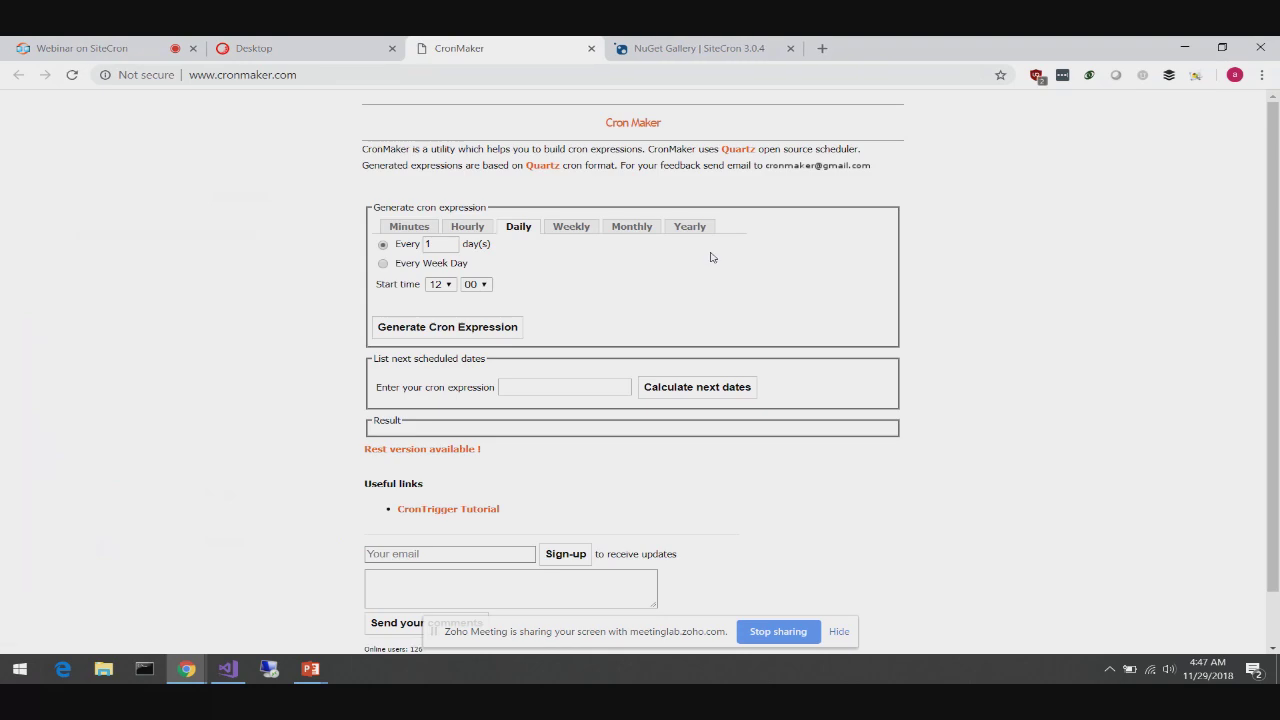
pyautogui.click(467, 227)
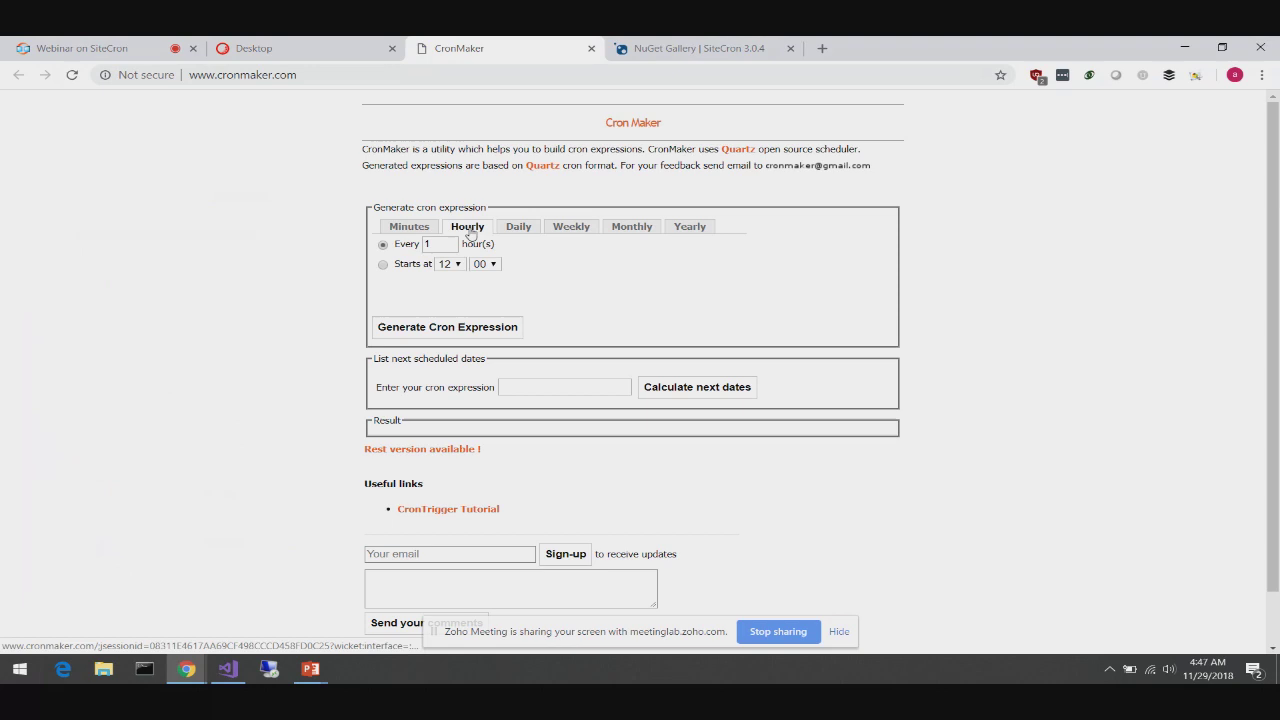
pyautogui.click(382, 264)
pyautogui.click(450, 264)
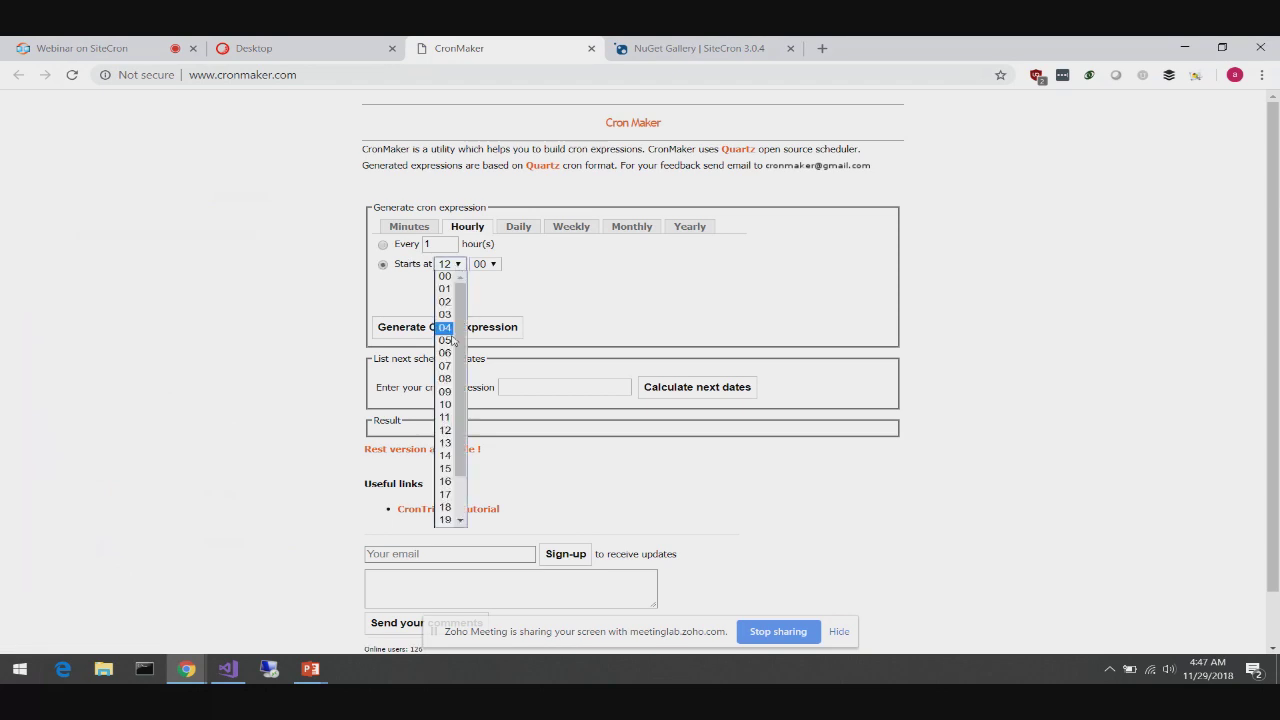
pyautogui.click(445, 379)
pyautogui.click(485, 335)
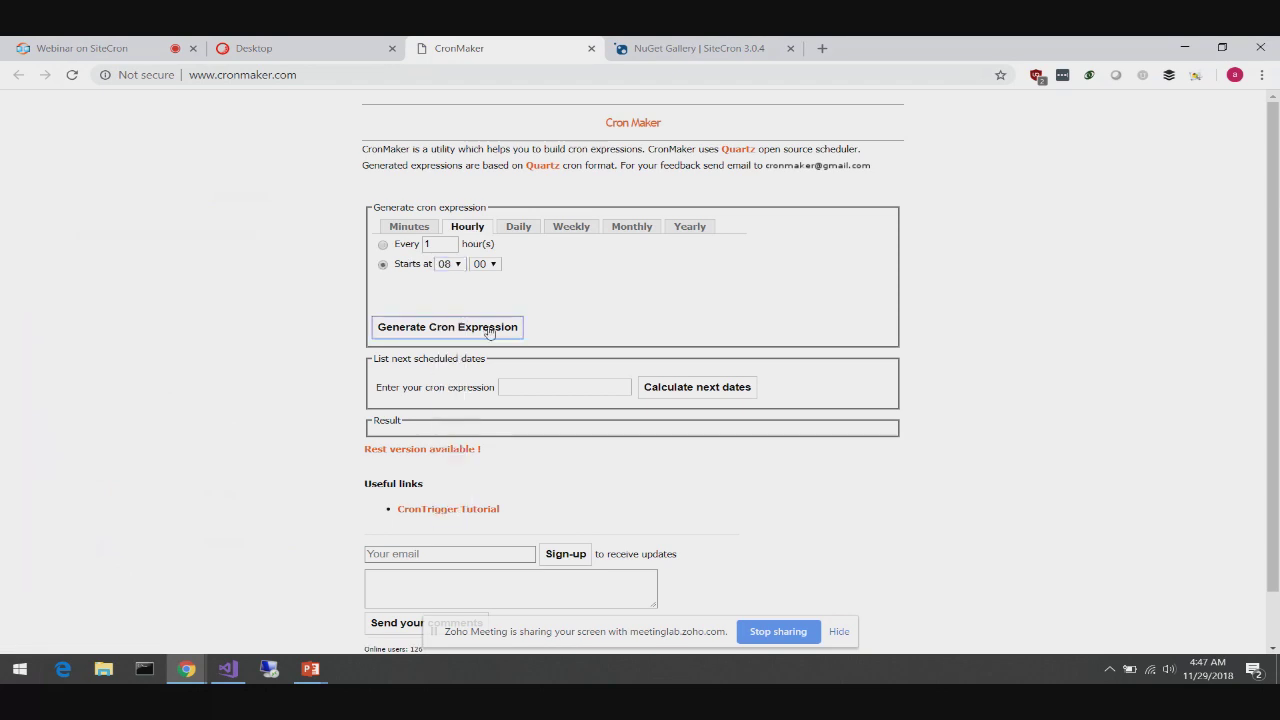
pyautogui.scroll(-1, 699, 258)
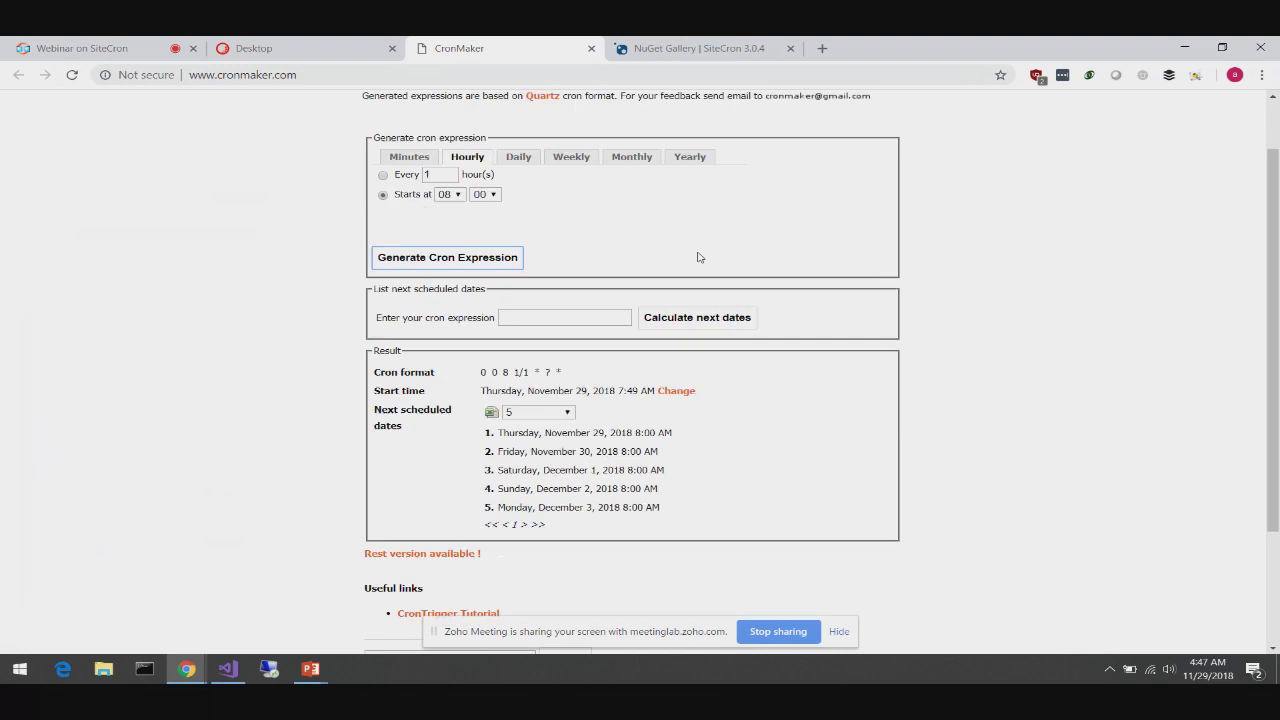
pyautogui.scroll(-1, 699, 258)
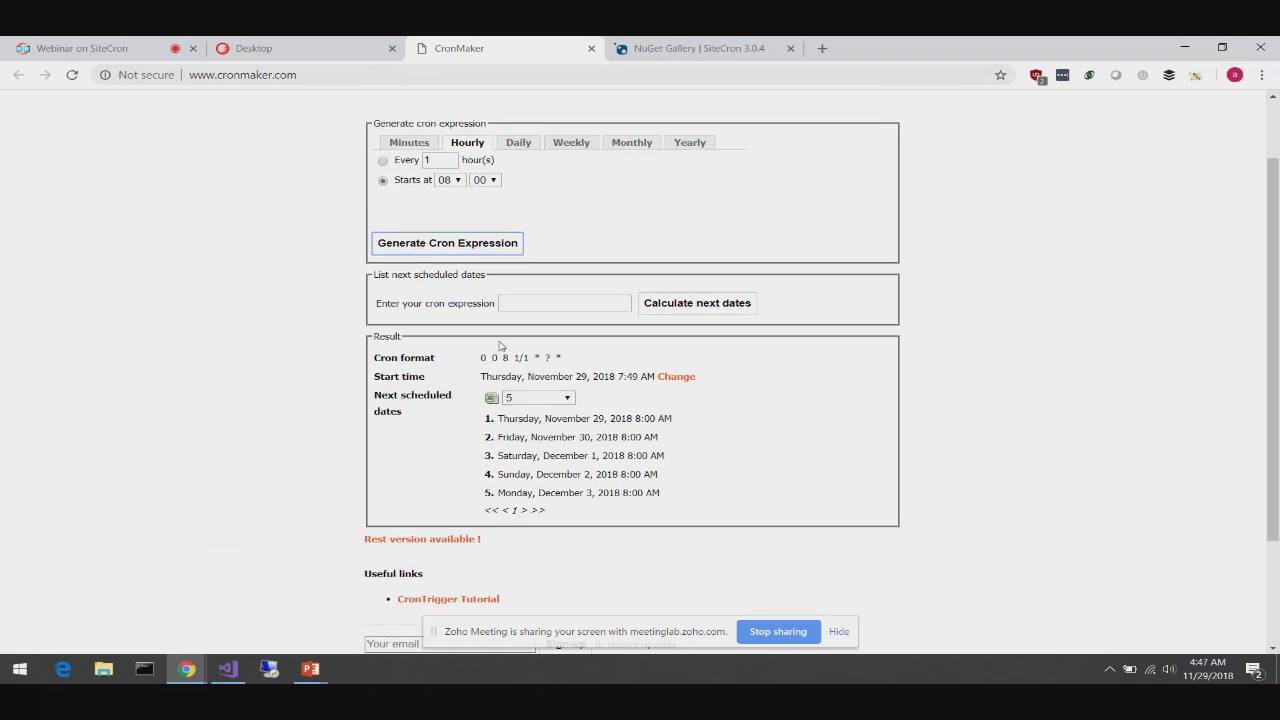
# Generate a weekly cron expression for Monday, Thursday and Saturday with a start time of 17:00
pyautogui.click(575, 142)
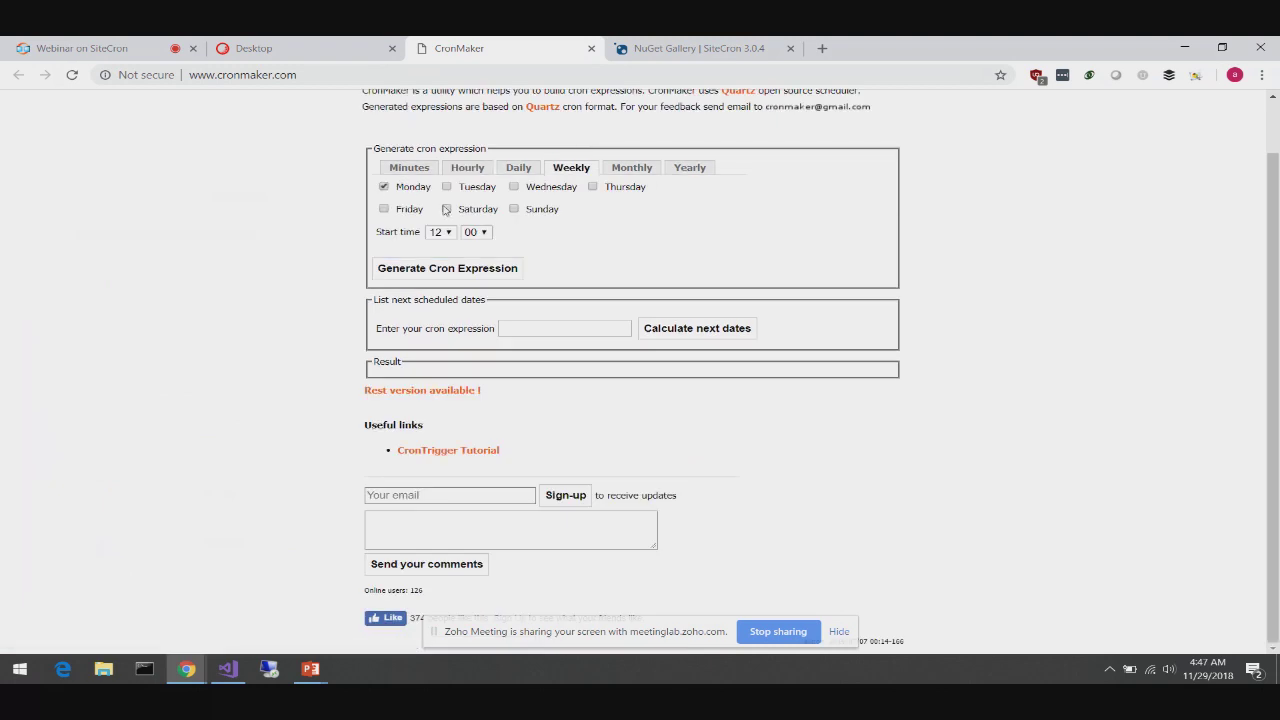
pyautogui.click(446, 208)
pyautogui.click(592, 186)
pyautogui.click(438, 233)
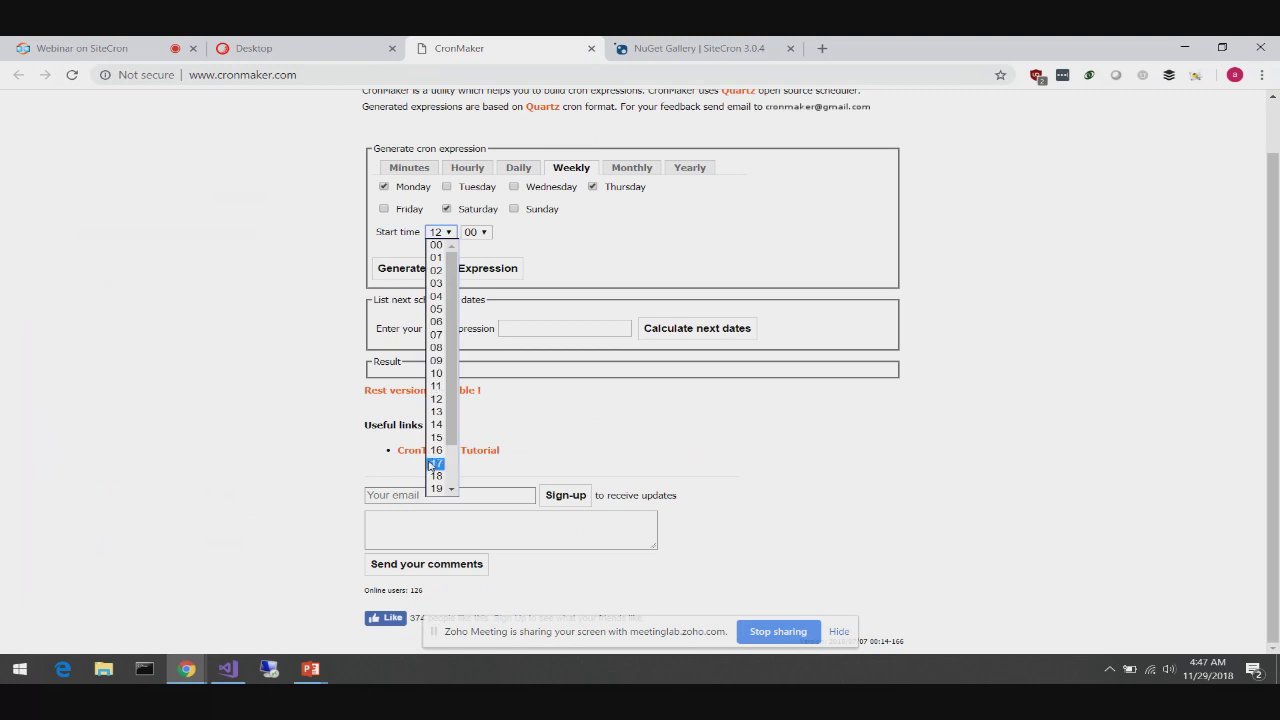
pyautogui.click(438, 425)
pyautogui.click(460, 268)
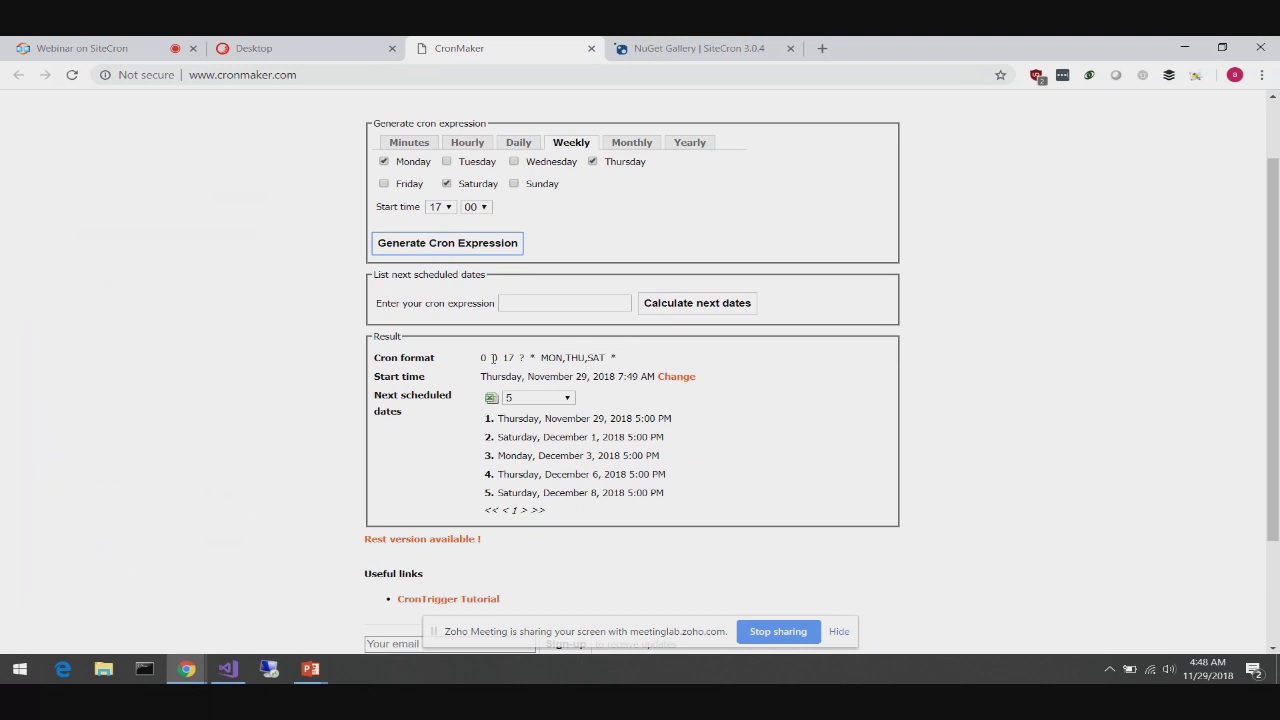
# Review CronMaker's Yearly, Monthly and Minutes schedule options, and return to the Execute PowerShell Script job in Sitecore
pyautogui.click(689, 143)
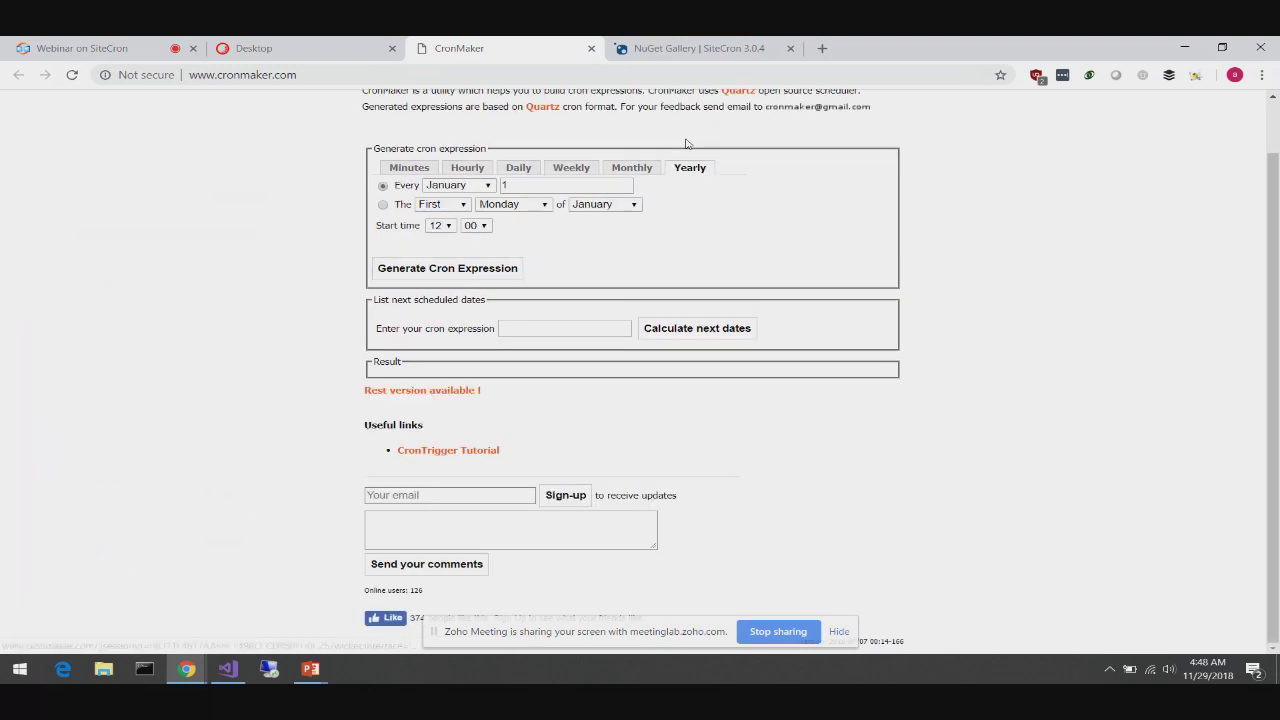
pyautogui.click(632, 168)
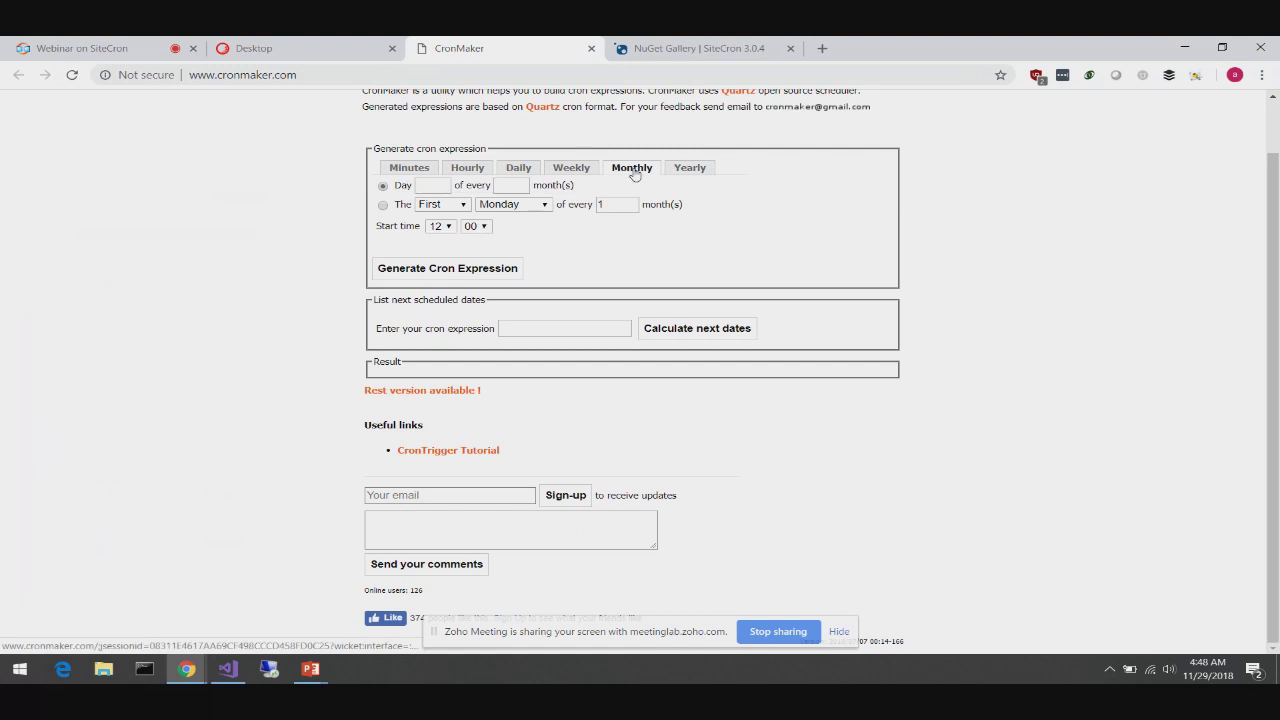
pyautogui.click(424, 172)
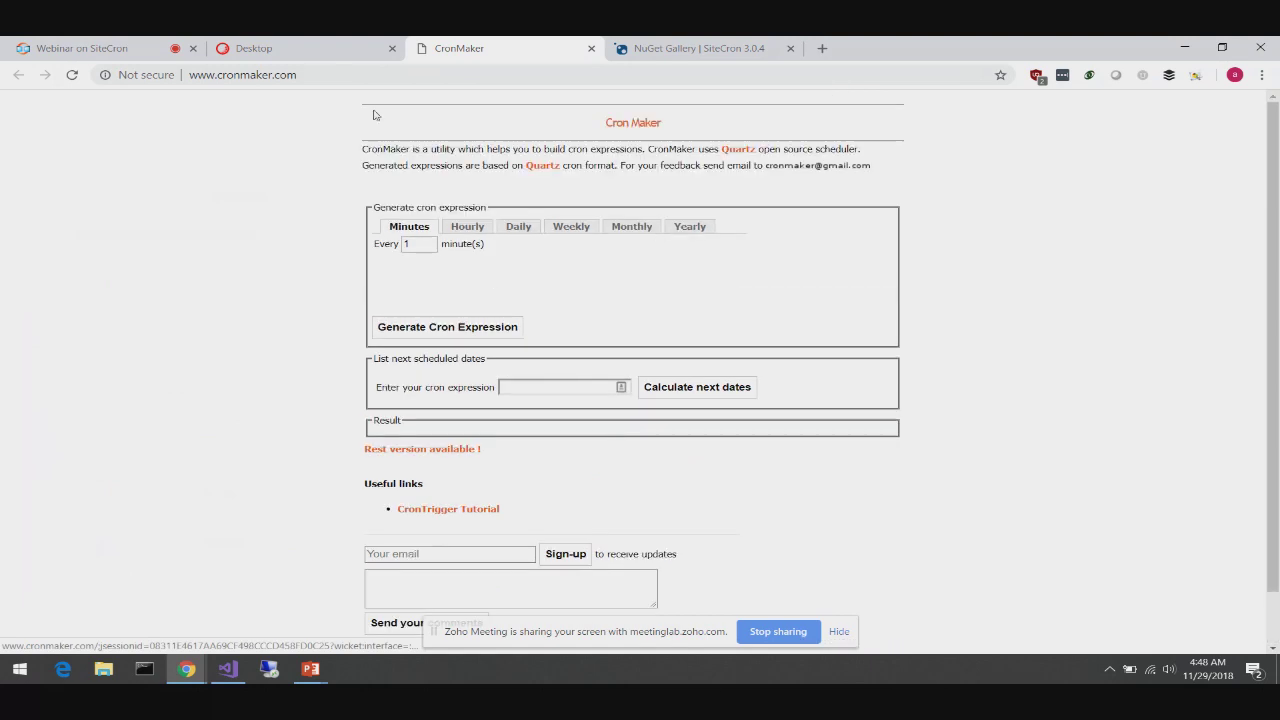
pyautogui.click(330, 48)
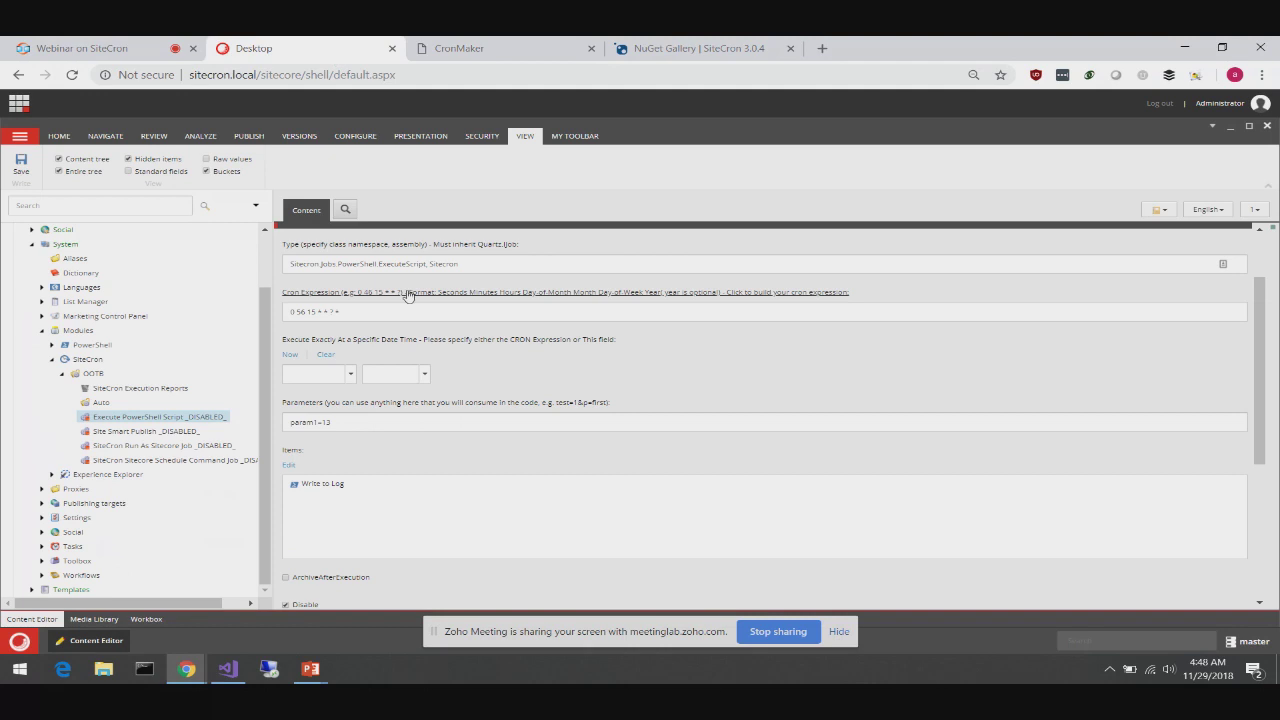
# Examine the Execute PowerShell Script job's Execute Exactly At and Parameters fields
pyautogui.scroll(-1, 440, 332)
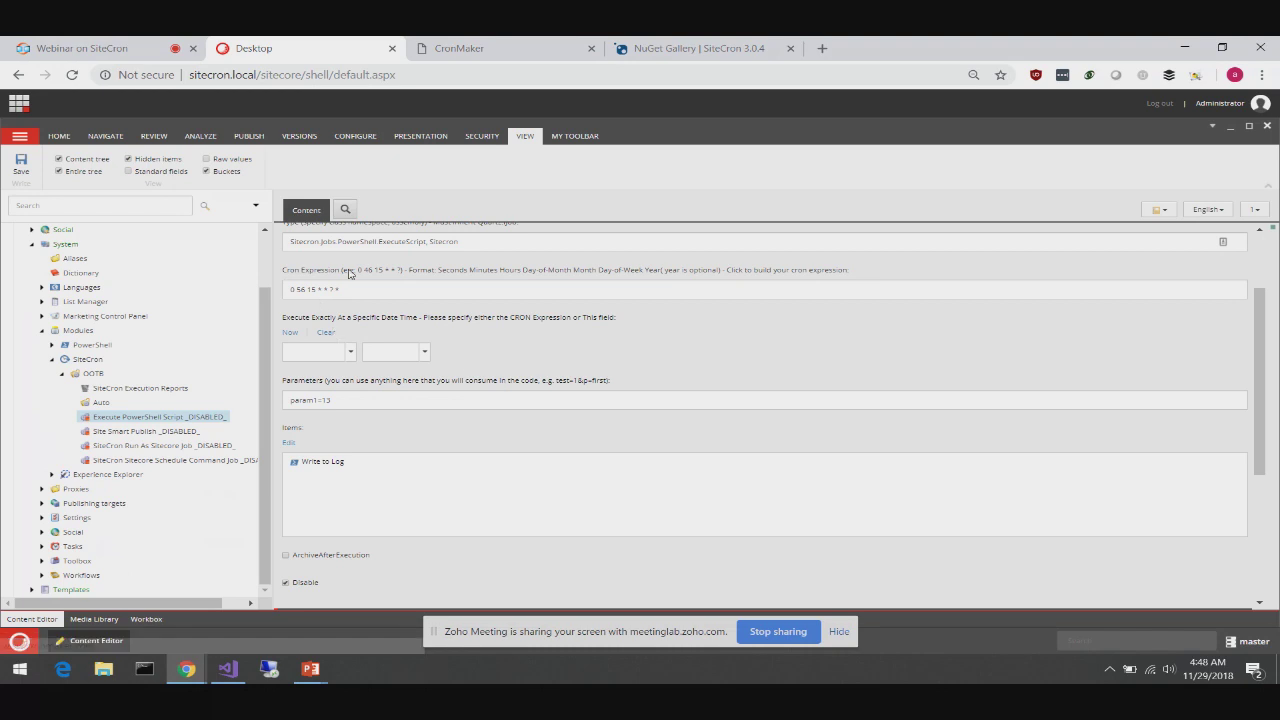
pyautogui.scroll(-1, 452, 366)
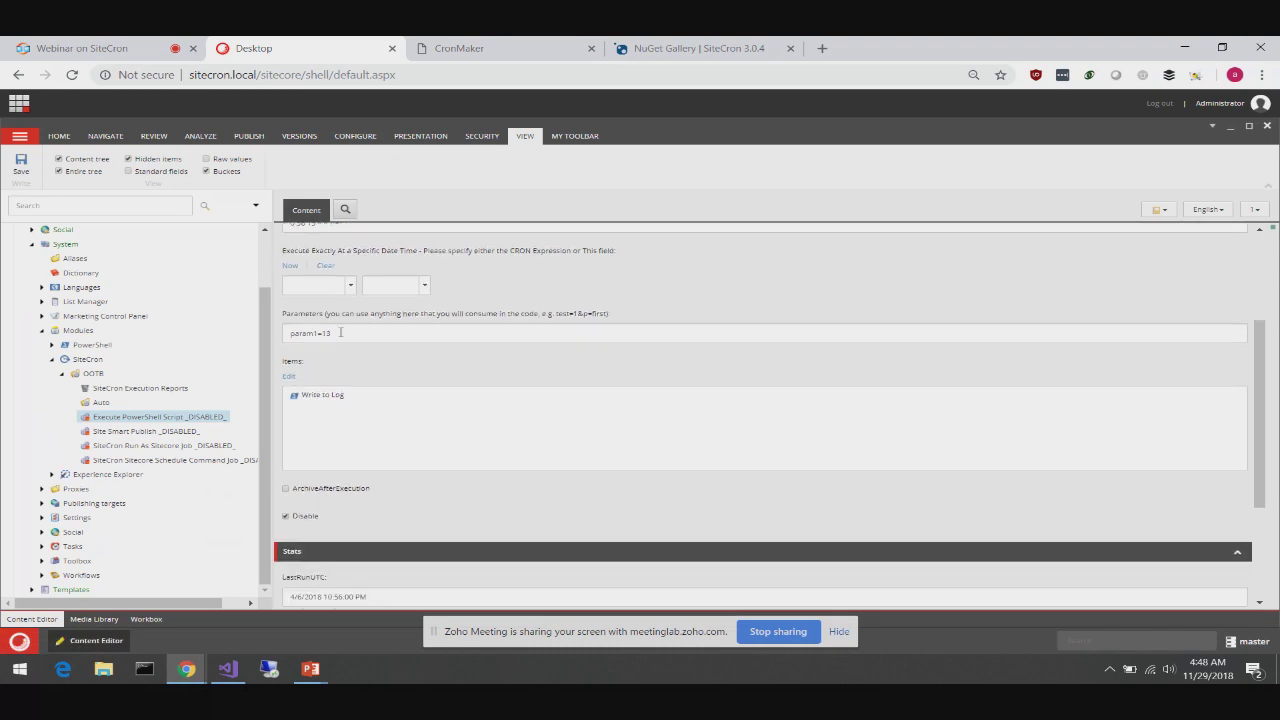
pyautogui.click(340, 332)
pyautogui.tripleClick(364, 335)
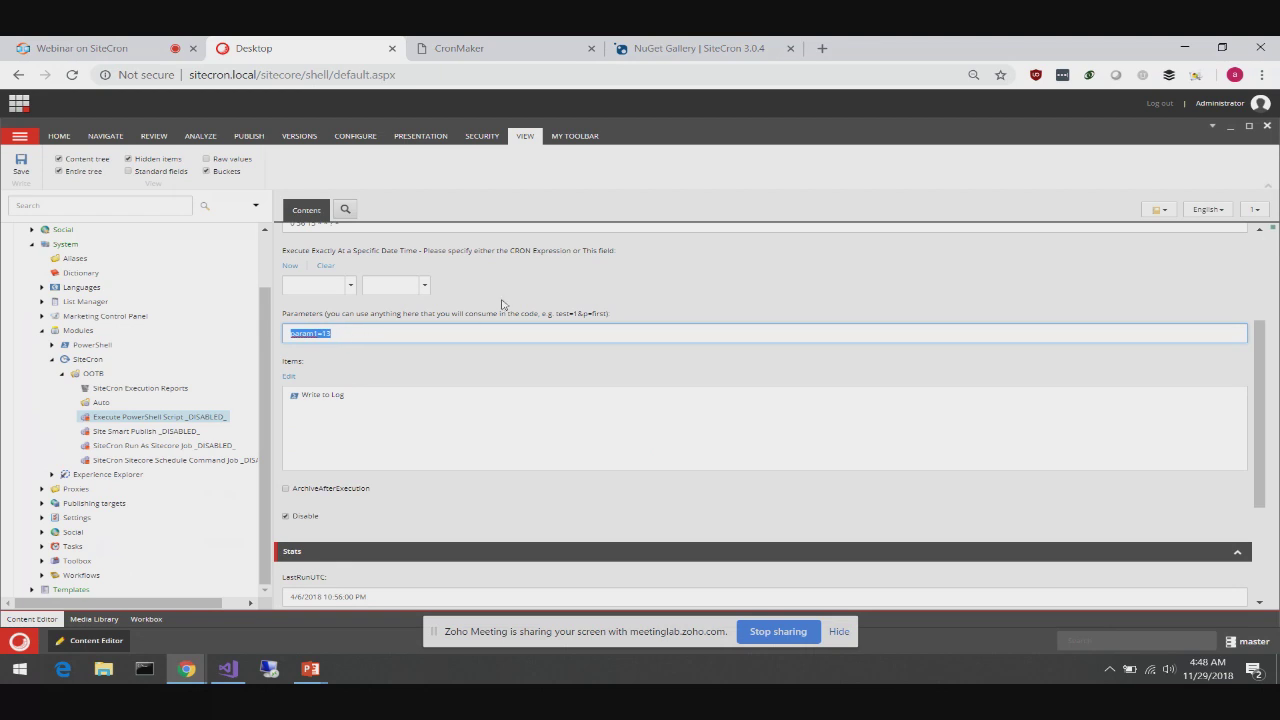
pyautogui.scroll(2, 502, 304)
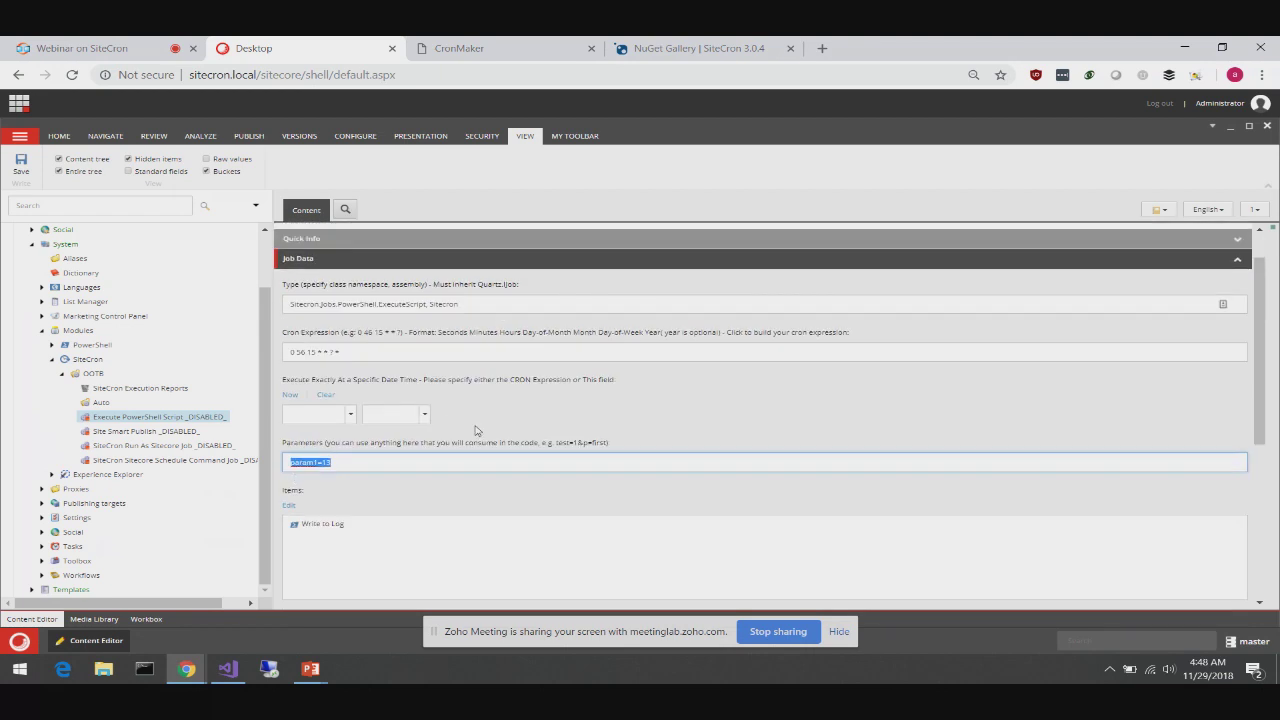
# Open the item selection dialog for the job's Items field and close it without changing the selection
pyautogui.scroll(-1, 476, 430)
pyautogui.scroll(-1, 476, 430)
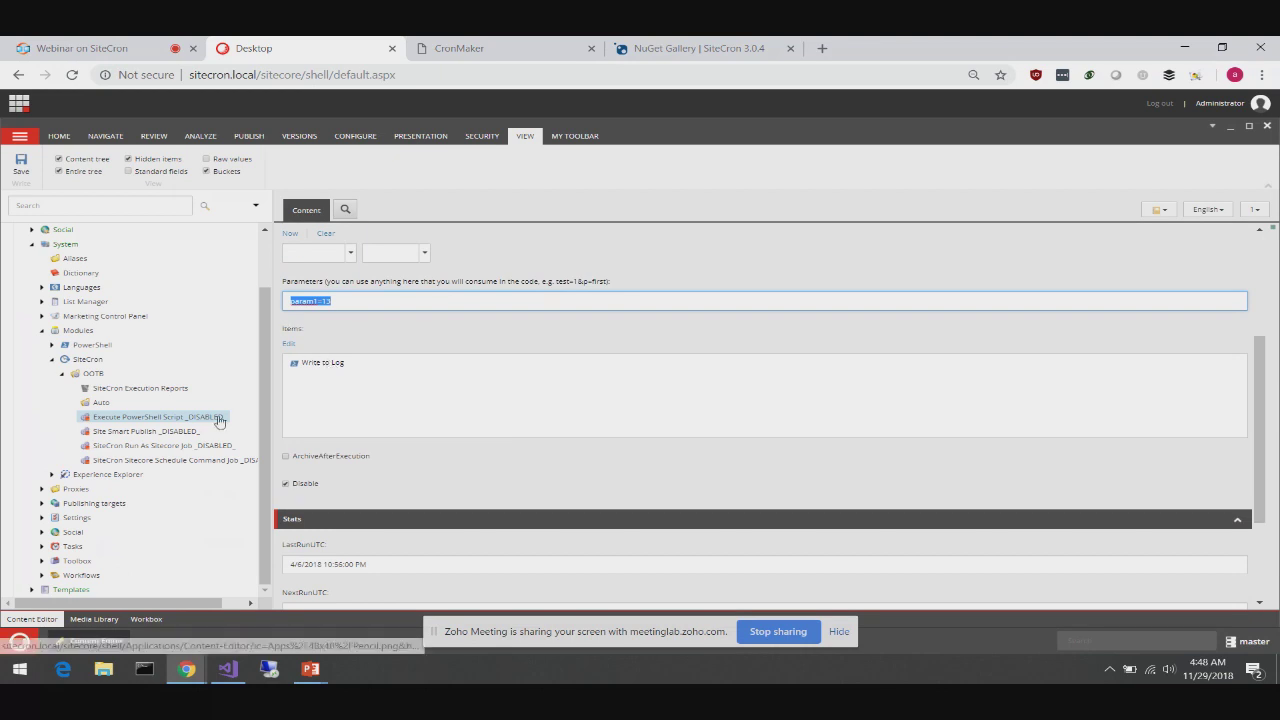
pyautogui.click(290, 343)
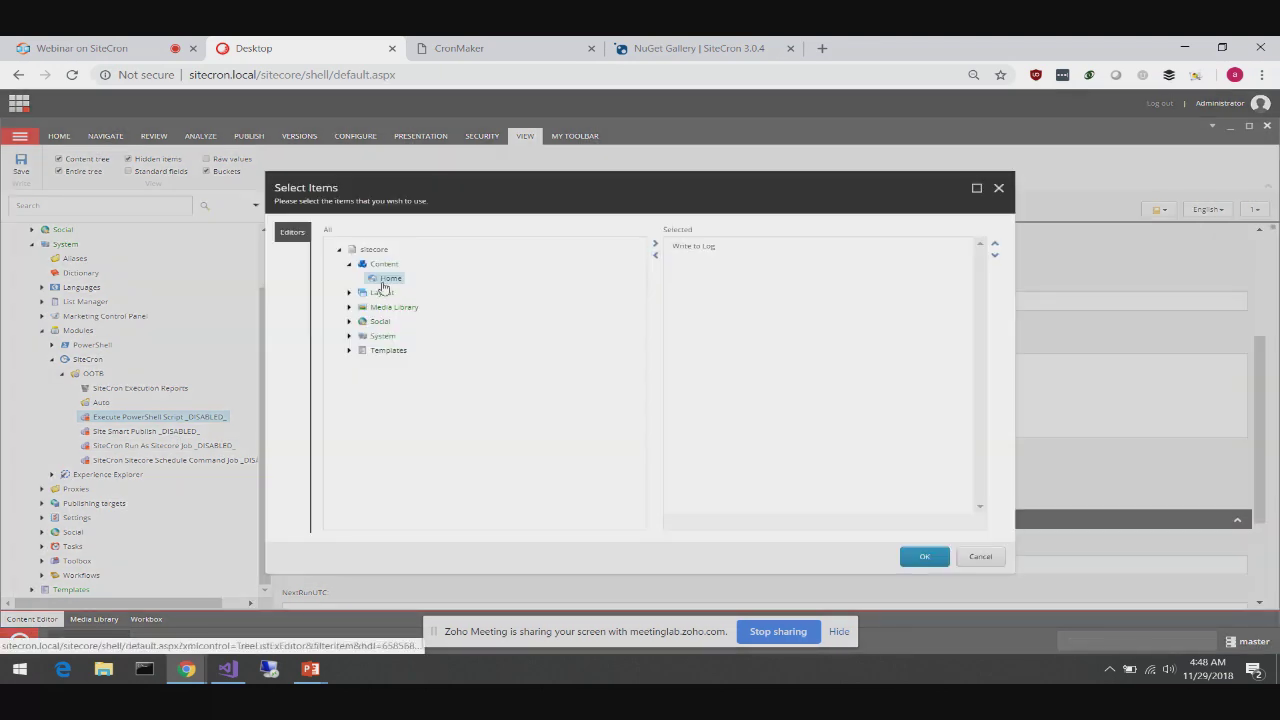
pyautogui.click(972, 556)
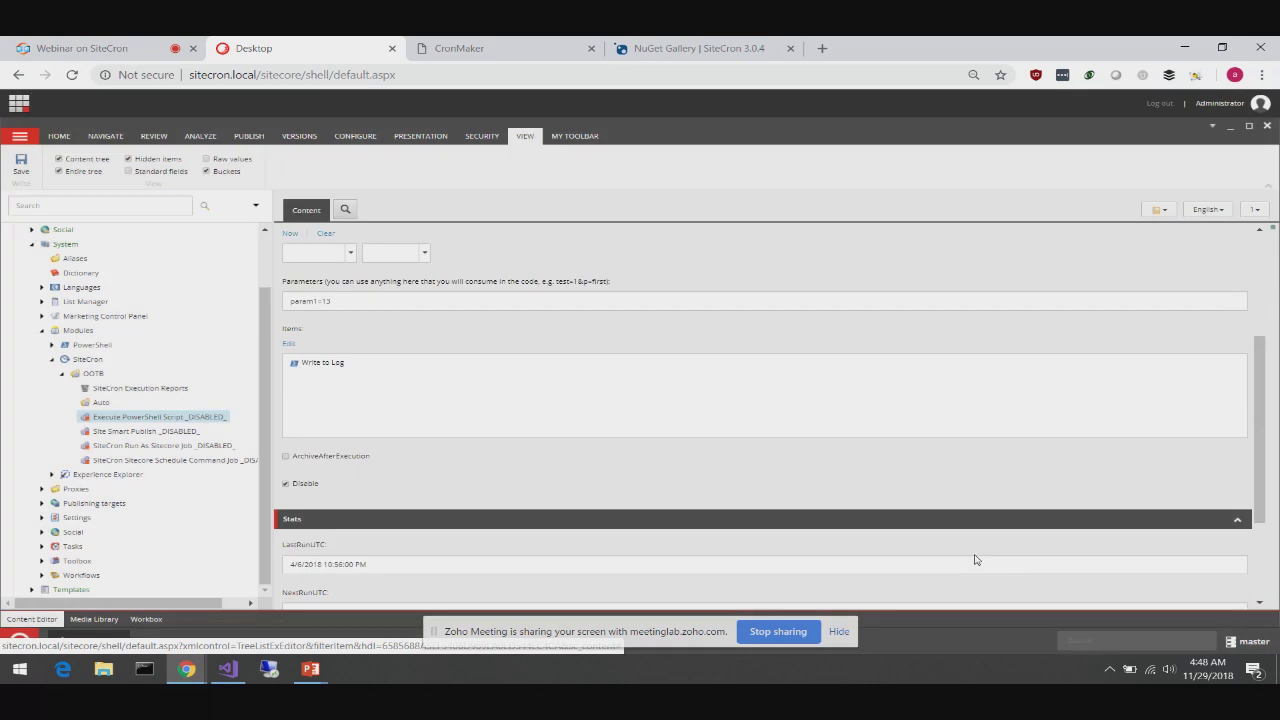
# Review the job's Type value, its Items, ArchiveAfterExecution and Disable options, and the Stats section
pyautogui.scroll(3, 412, 316)
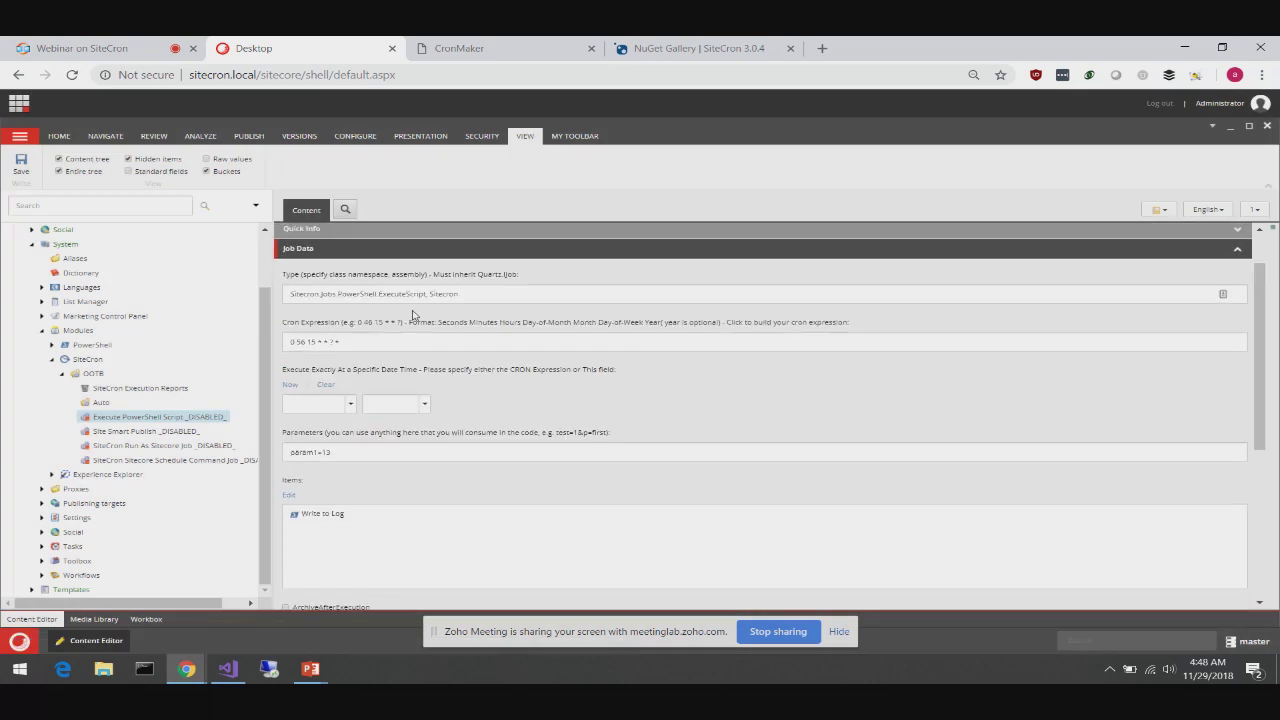
pyautogui.scroll(-1, 430, 340)
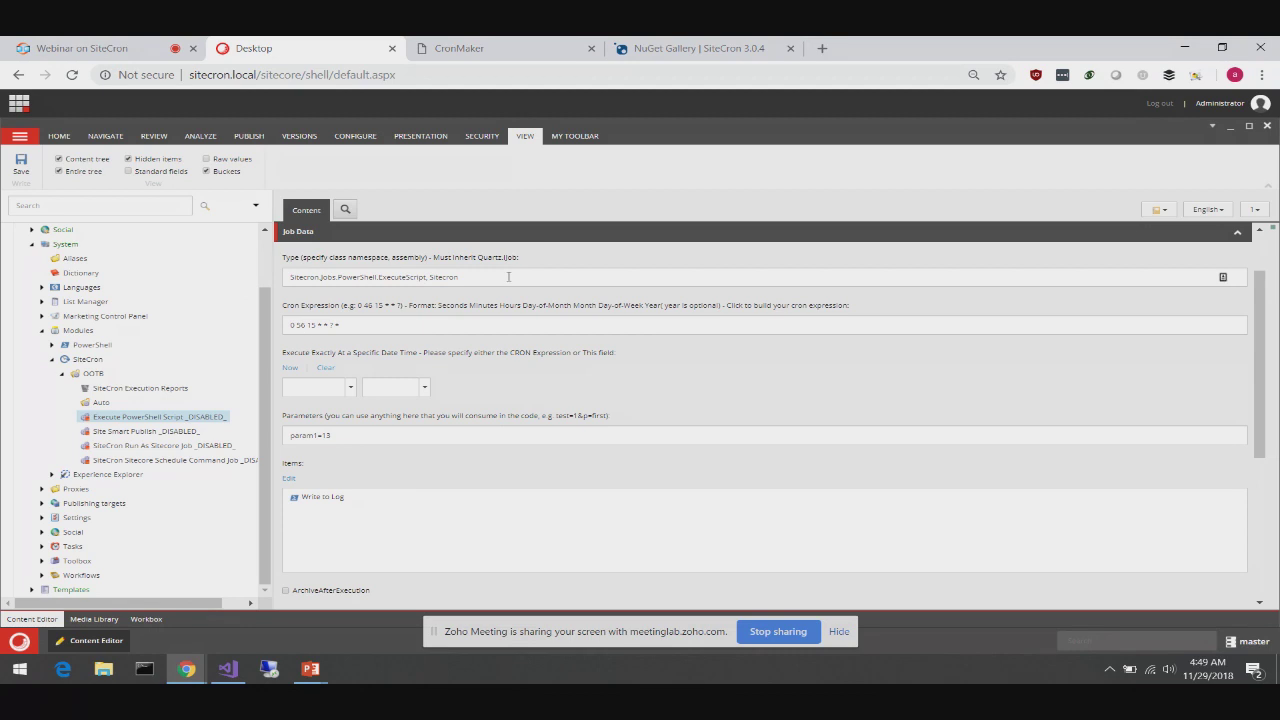
pyautogui.moveTo(458, 277); pyautogui.dragTo(288, 277)
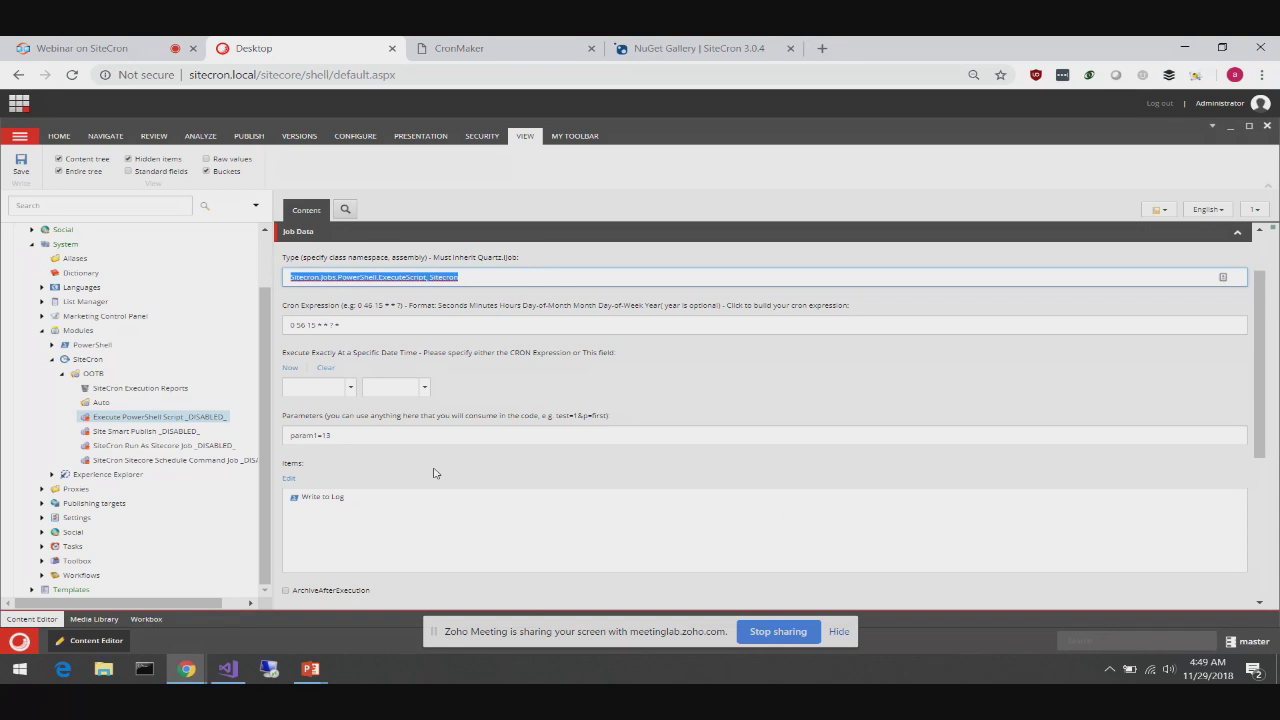
pyautogui.scroll(-1, 434, 473)
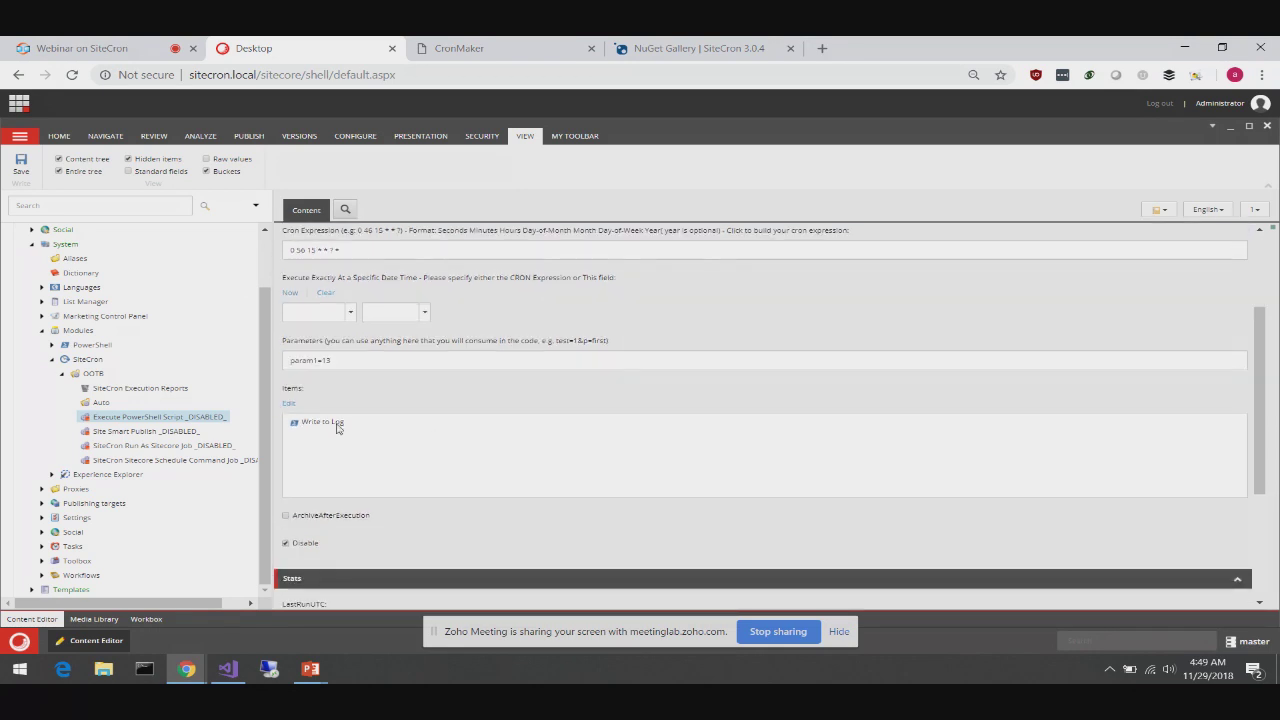
pyautogui.scroll(-1, 430, 470)
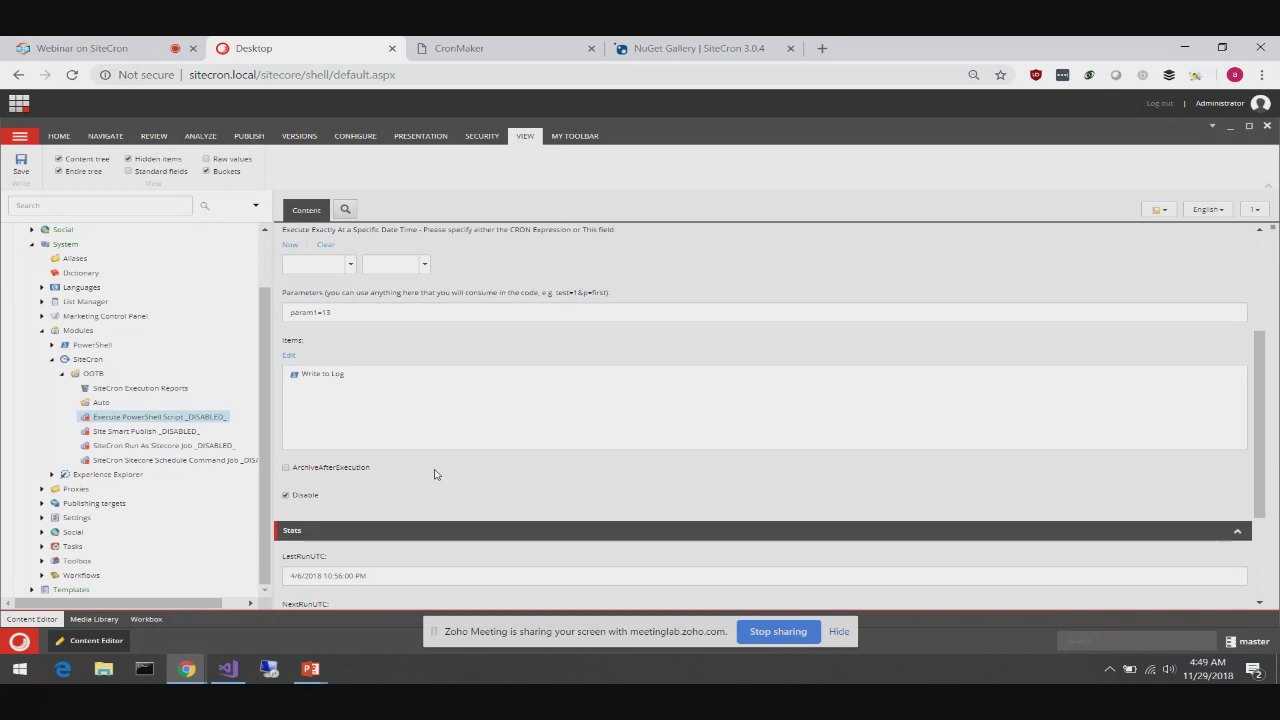
pyautogui.scroll(-1, 434, 474)
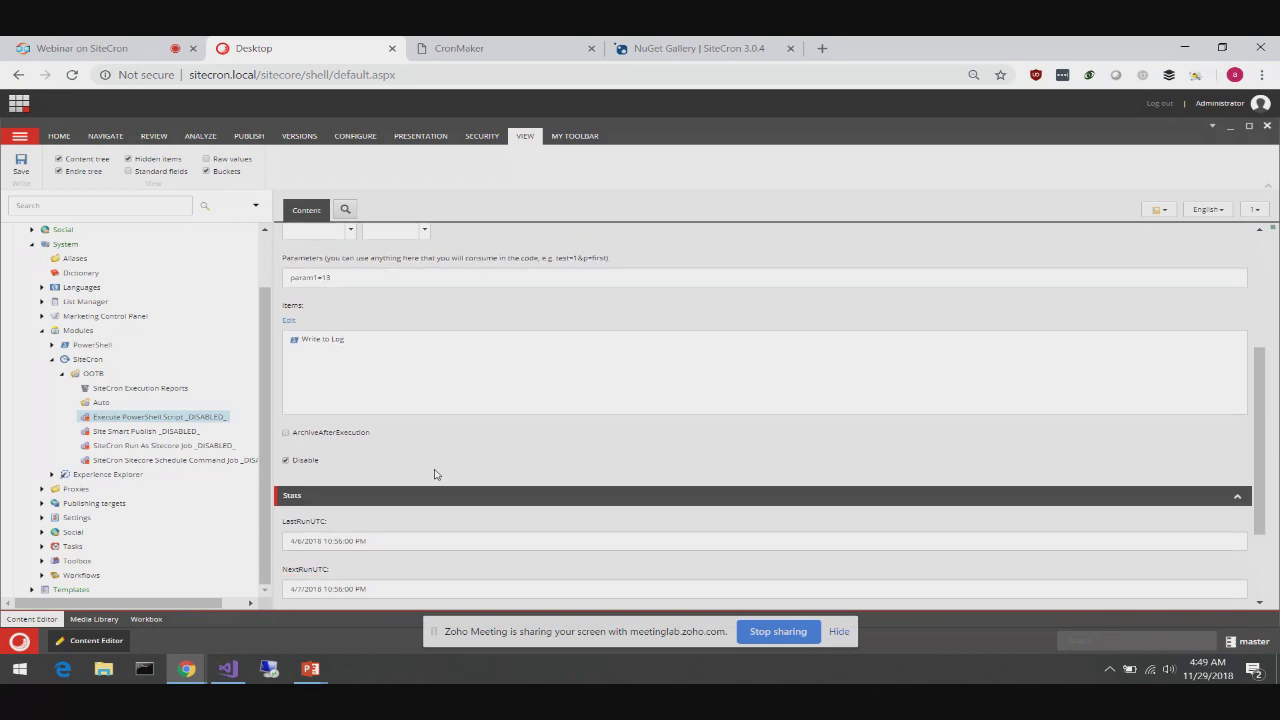
pyautogui.scroll(-3, 434, 474)
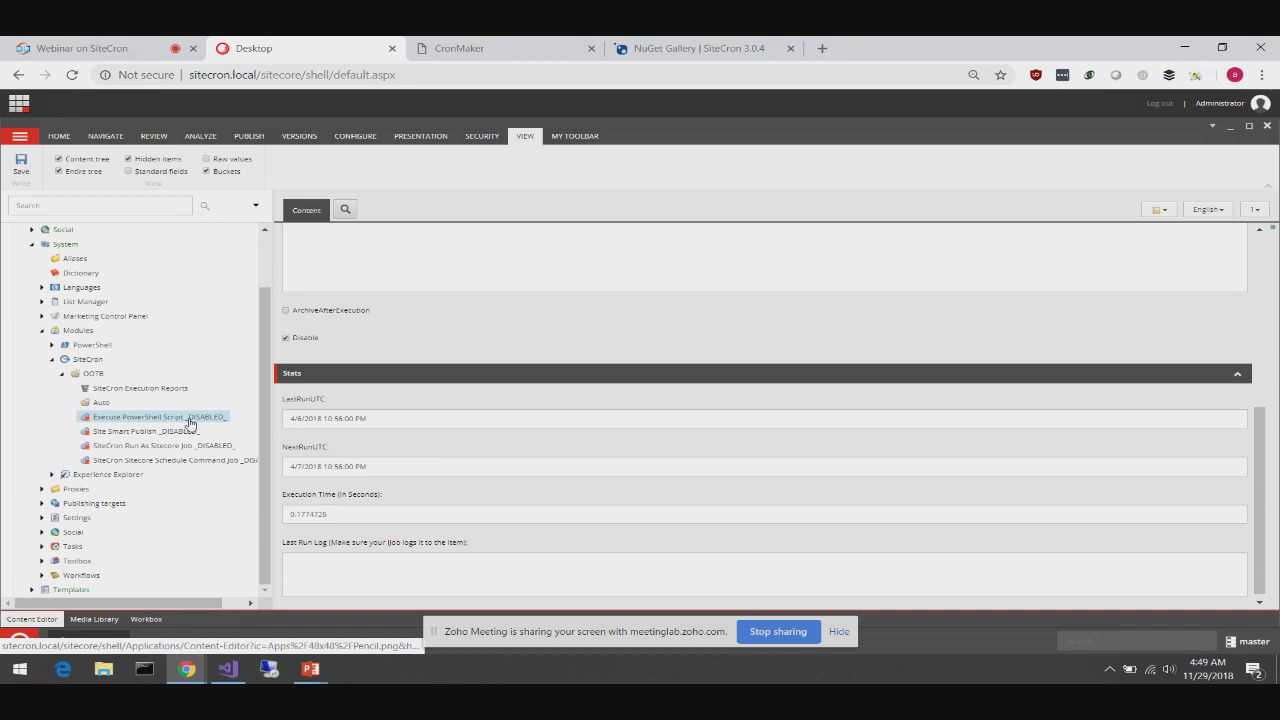
# Try clearing the job's Disable option, and restore it without saving
pyautogui.click(286, 339)
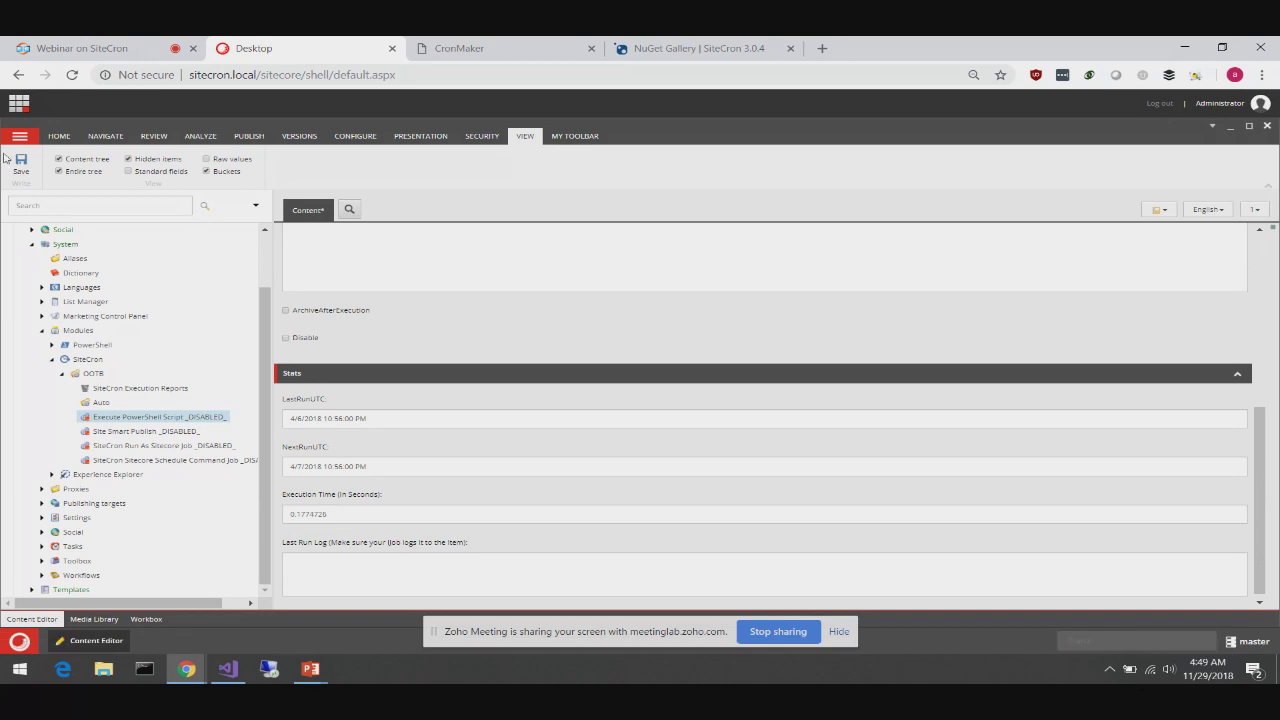
pyautogui.click(286, 339)
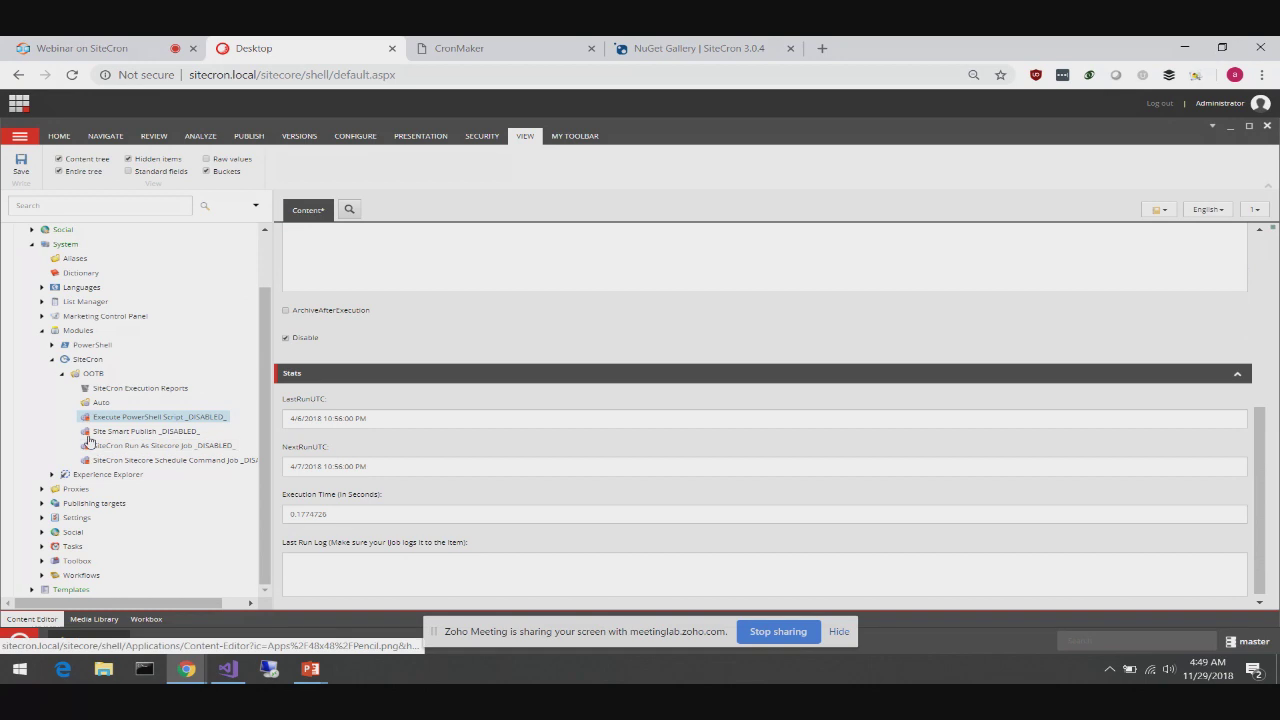
pyautogui.scroll(-1, 545, 407)
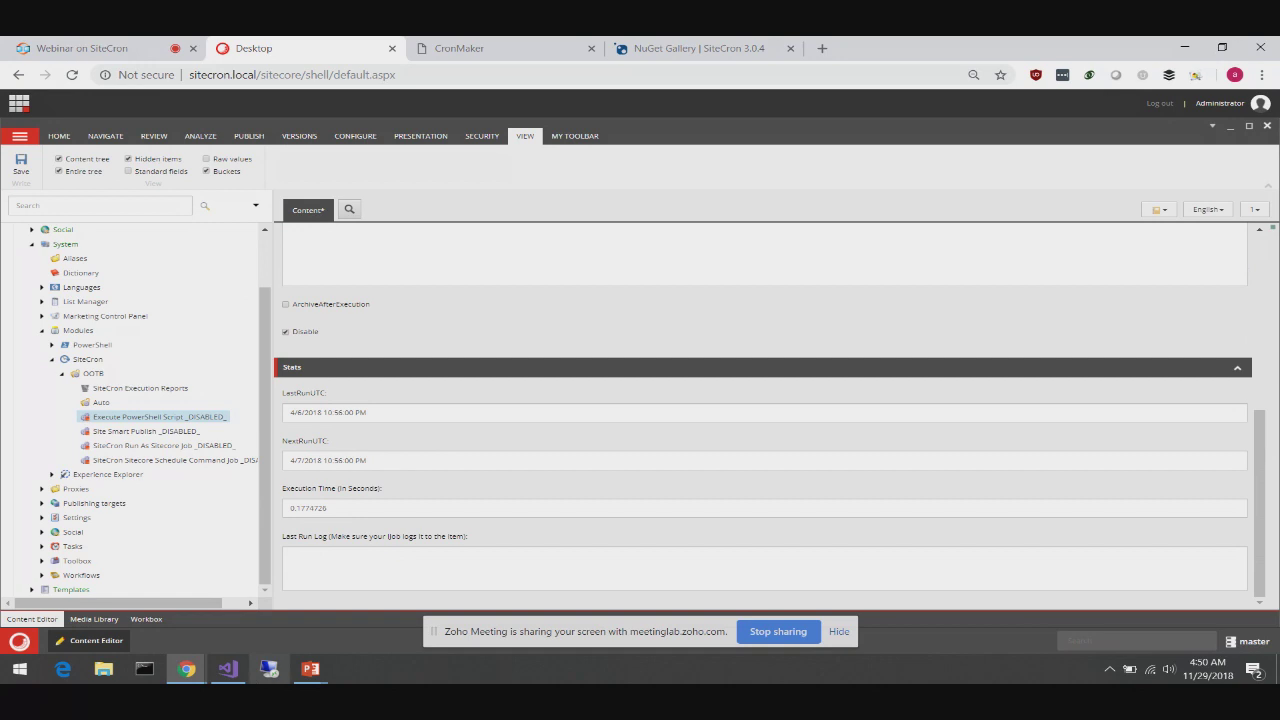
# Try publishing the SiteCron.Web project with FolderProfile from Visual Studio, and reload the Sitecore desktop in Chrome
pyautogui.click(229, 669)
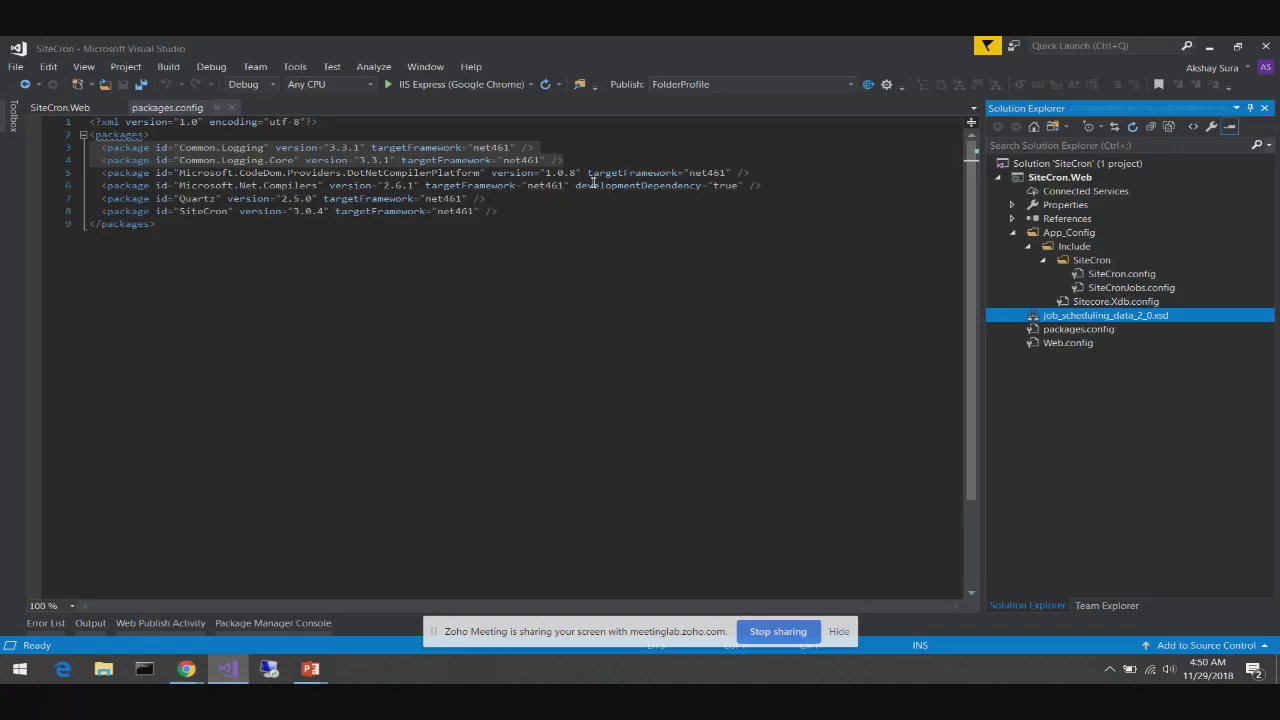
pyautogui.click(869, 85)
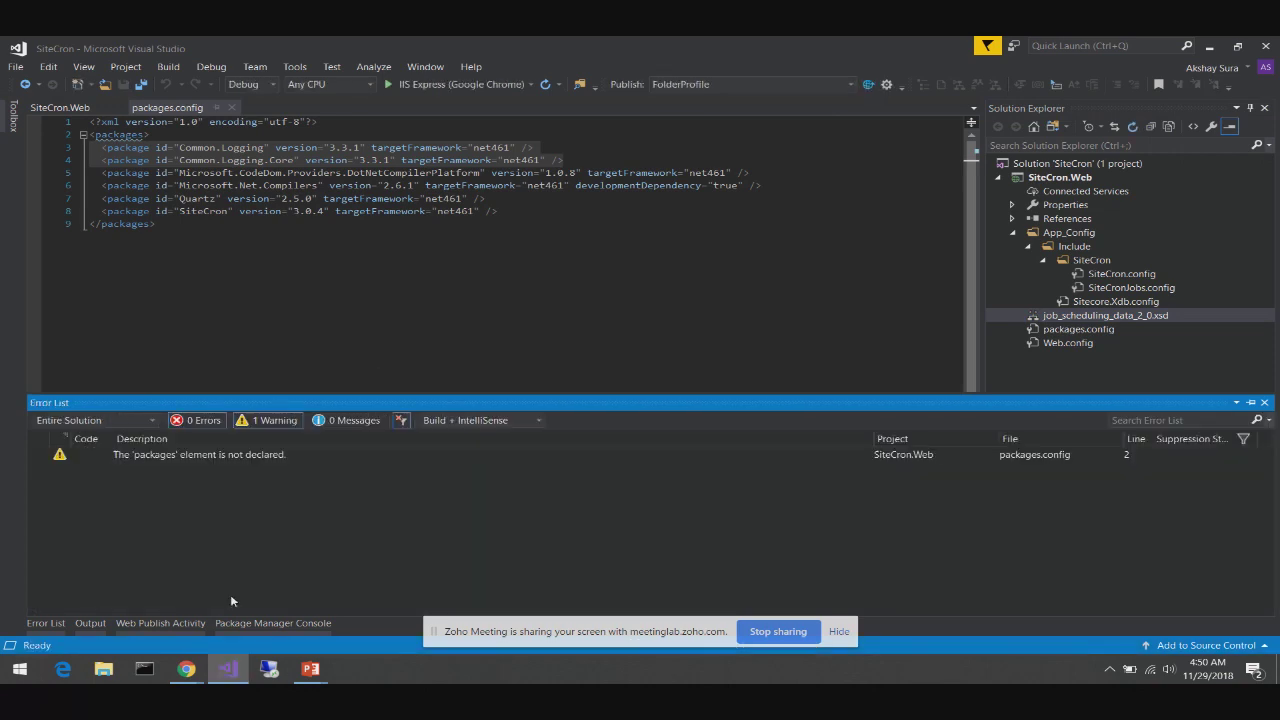
pyautogui.click(188, 672)
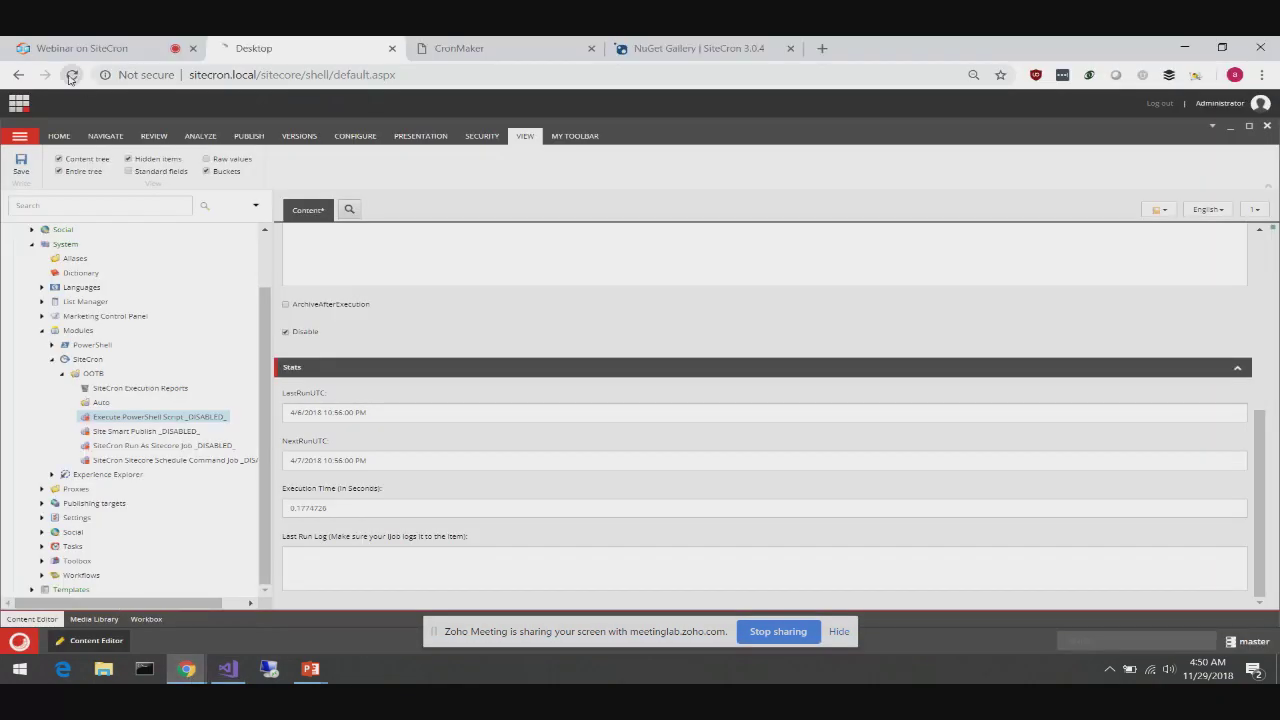
pyautogui.click(71, 76)
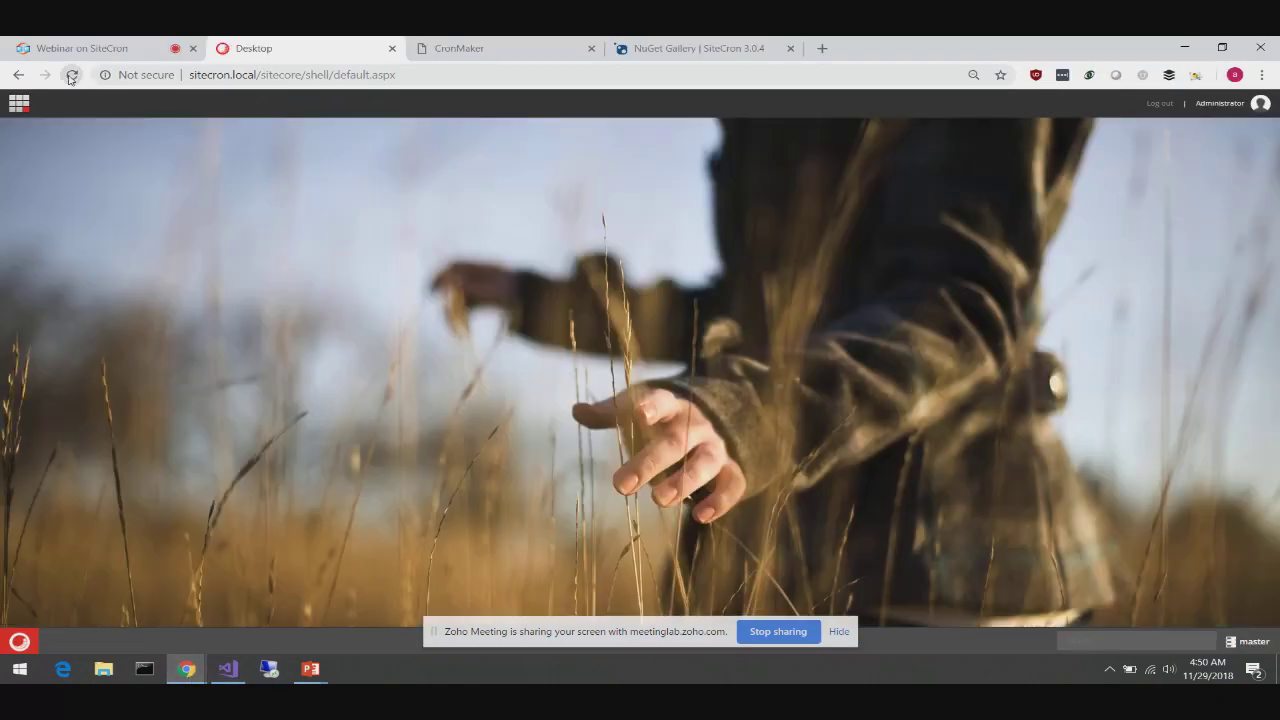
# Close the packages.config and SiteCron.Web documents in Visual Studio and retry publishing with FolderProfile
pyautogui.click(229, 670)
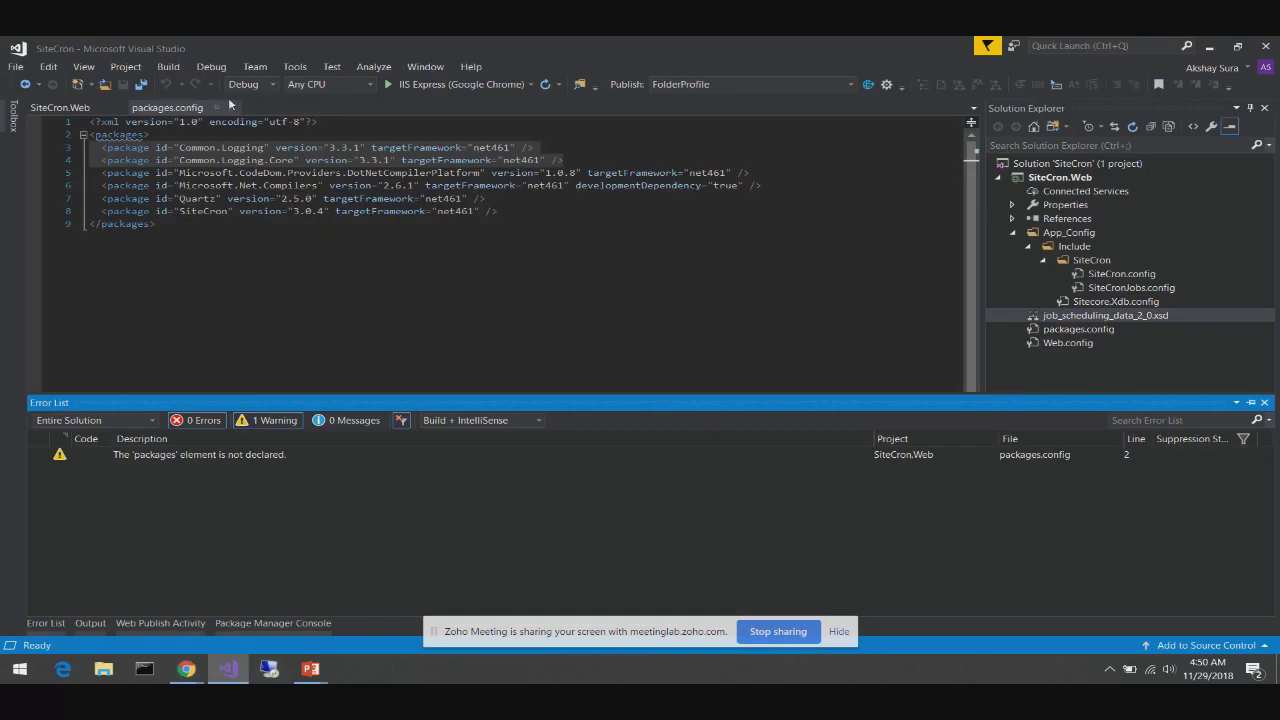
pyautogui.click(216, 107)
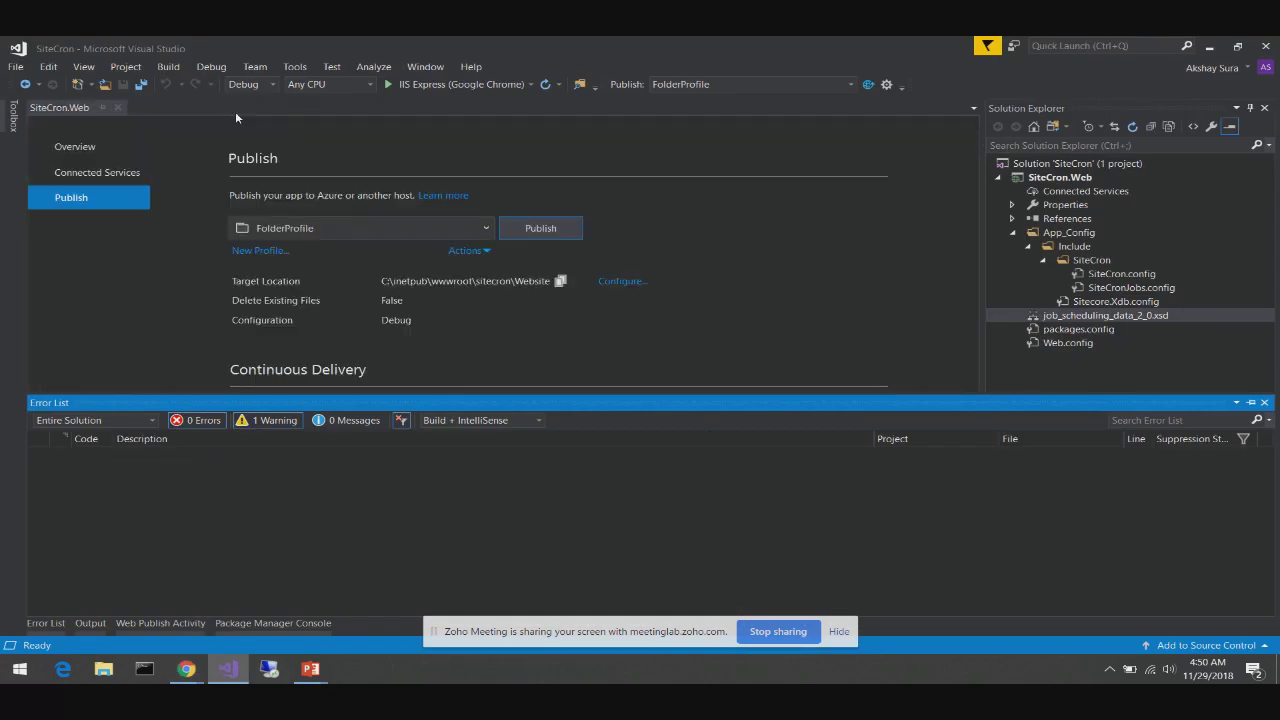
pyautogui.click(121, 107)
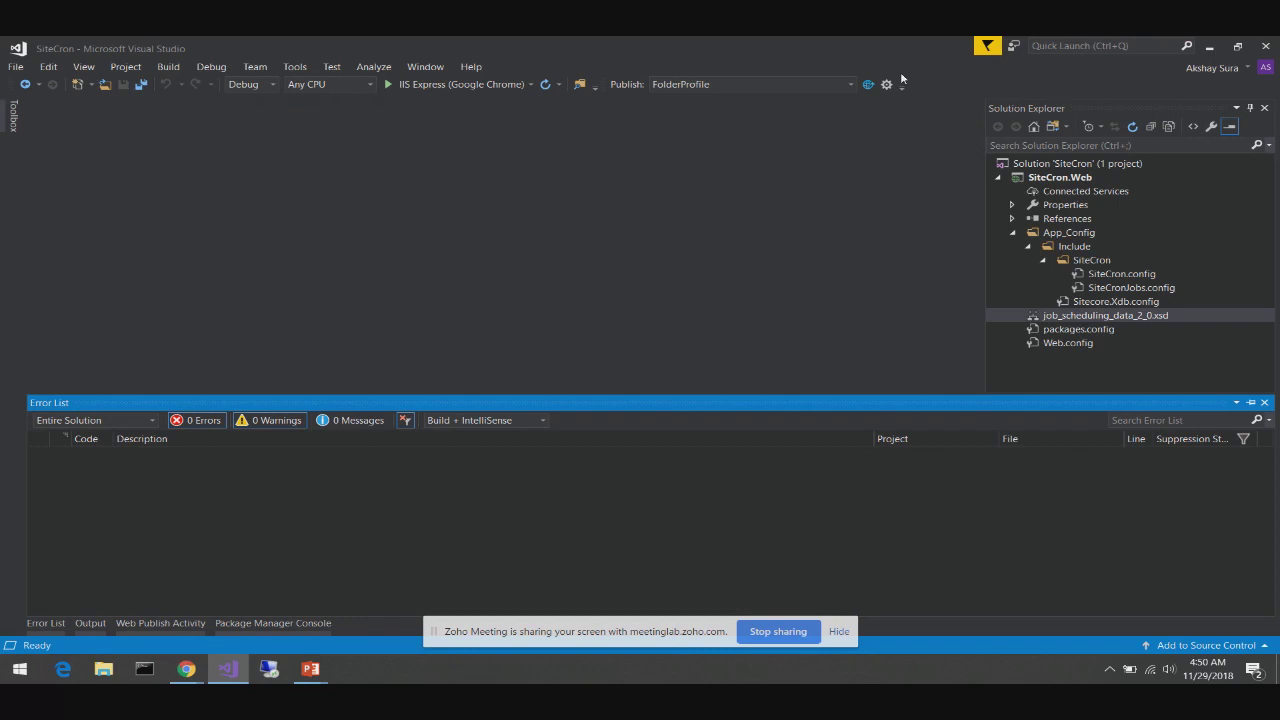
pyautogui.click(868, 85)
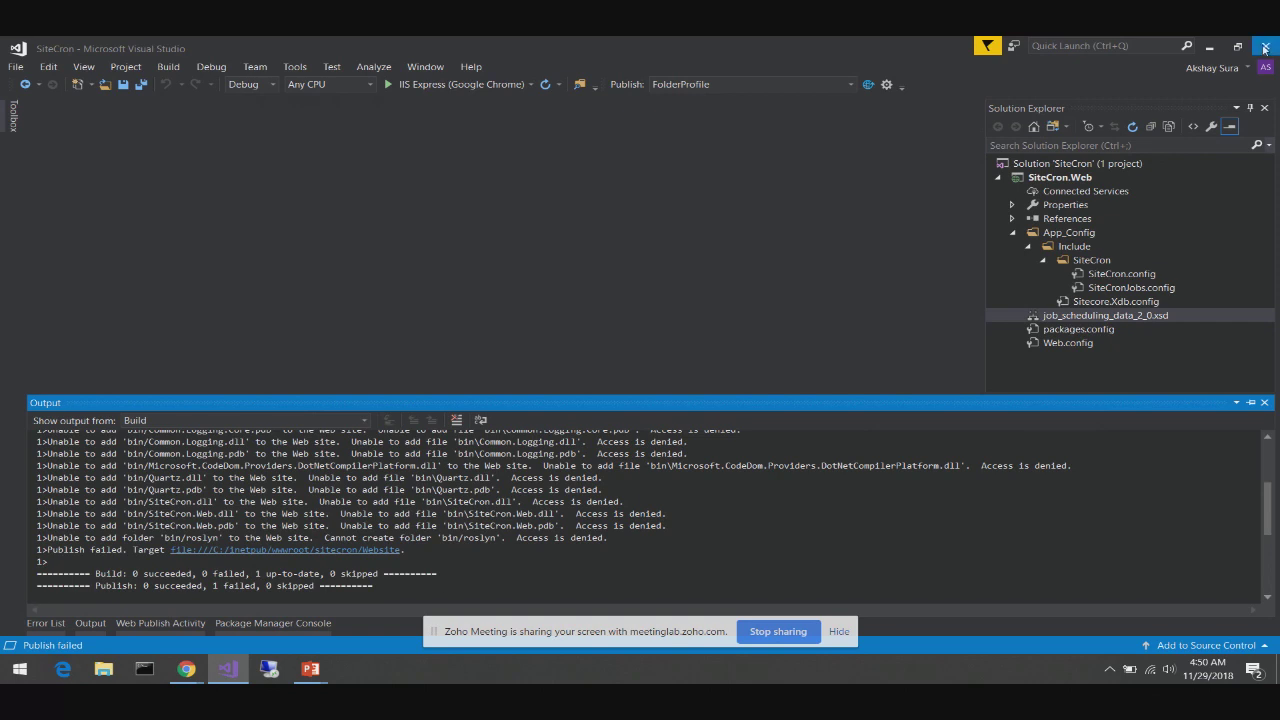
# Close Visual Studio and start Visual Studio 2017 again with administrator rights
pyautogui.click(261, 668)
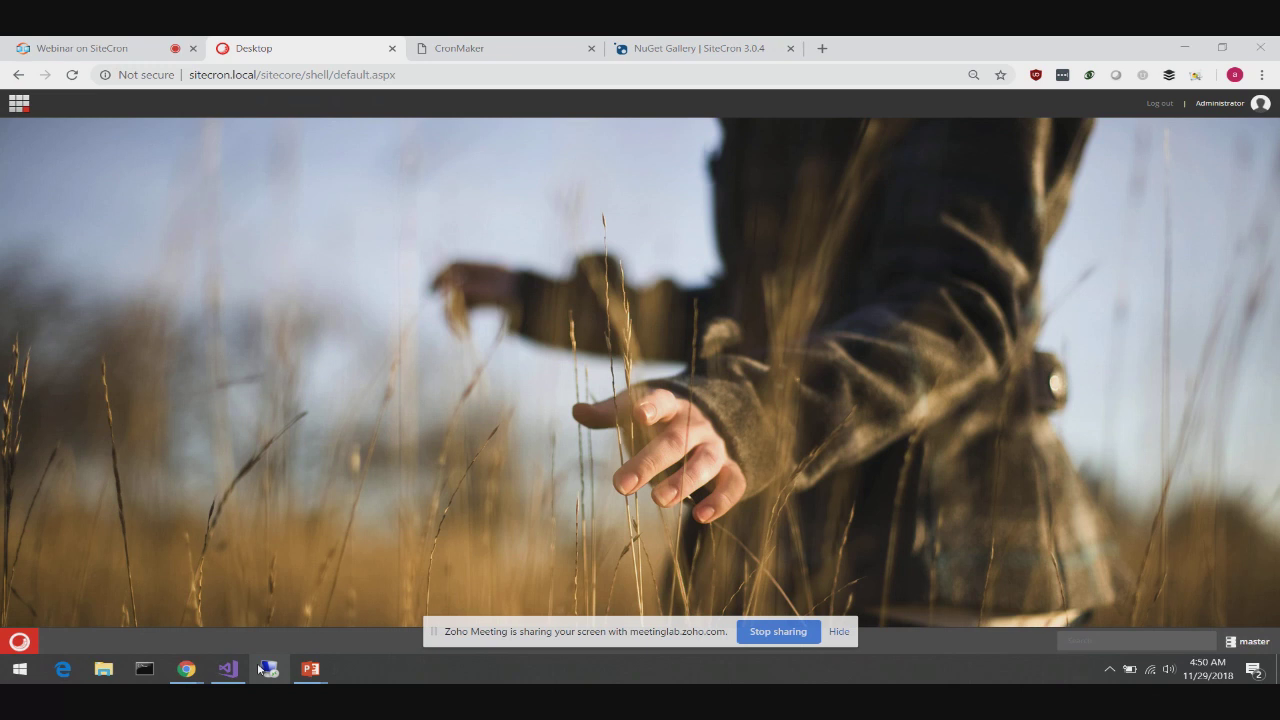
pyautogui.rightClick(228, 668)
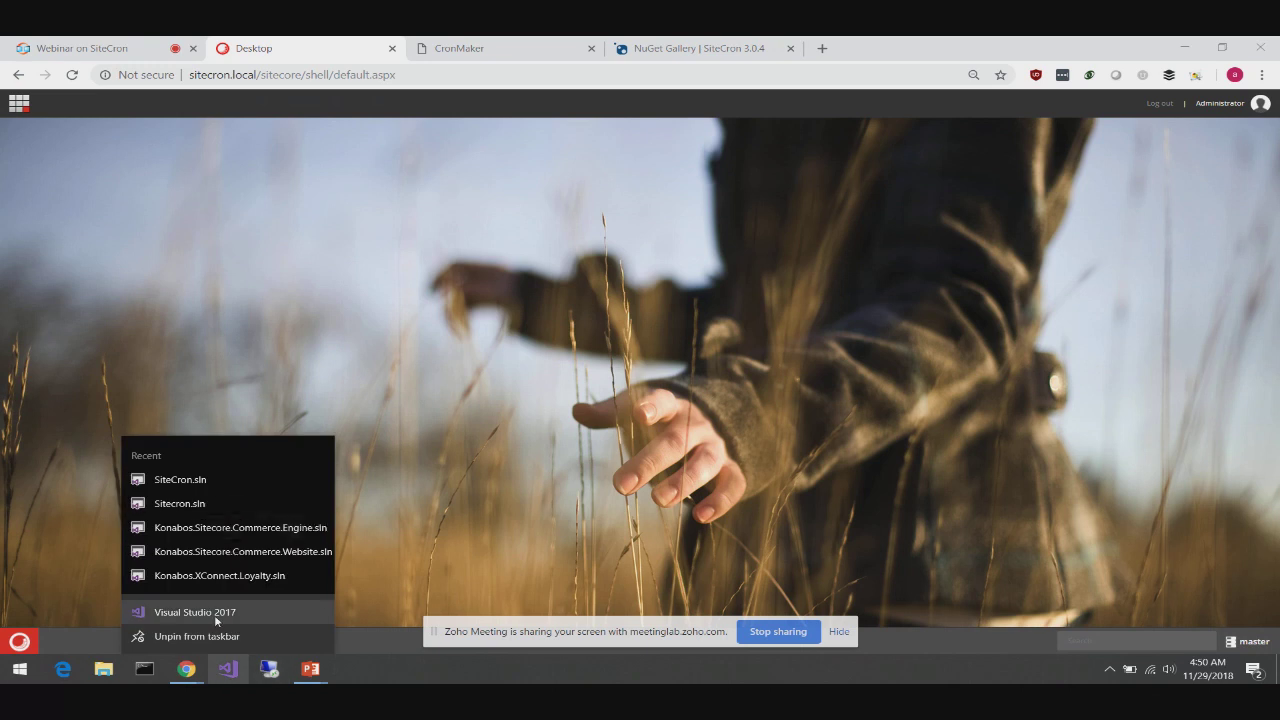
pyautogui.rightClick(216, 612)
pyautogui.click(252, 542)
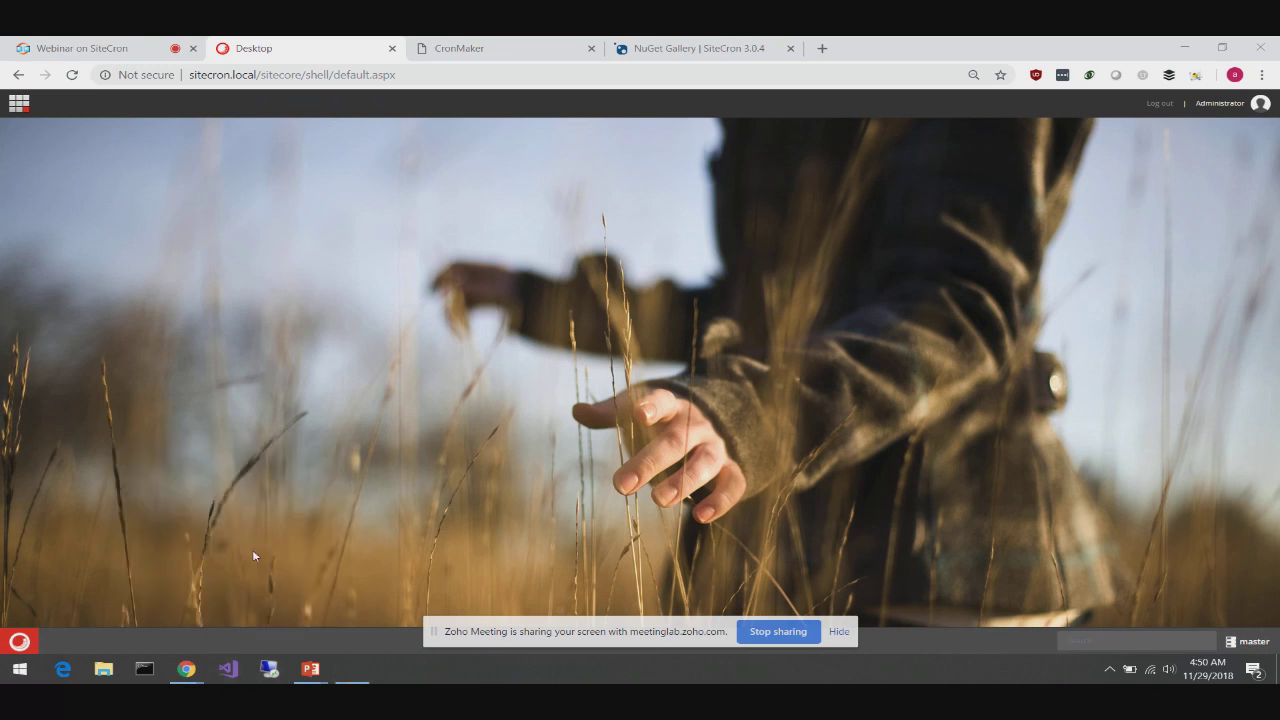
pyautogui.click(585, 455)
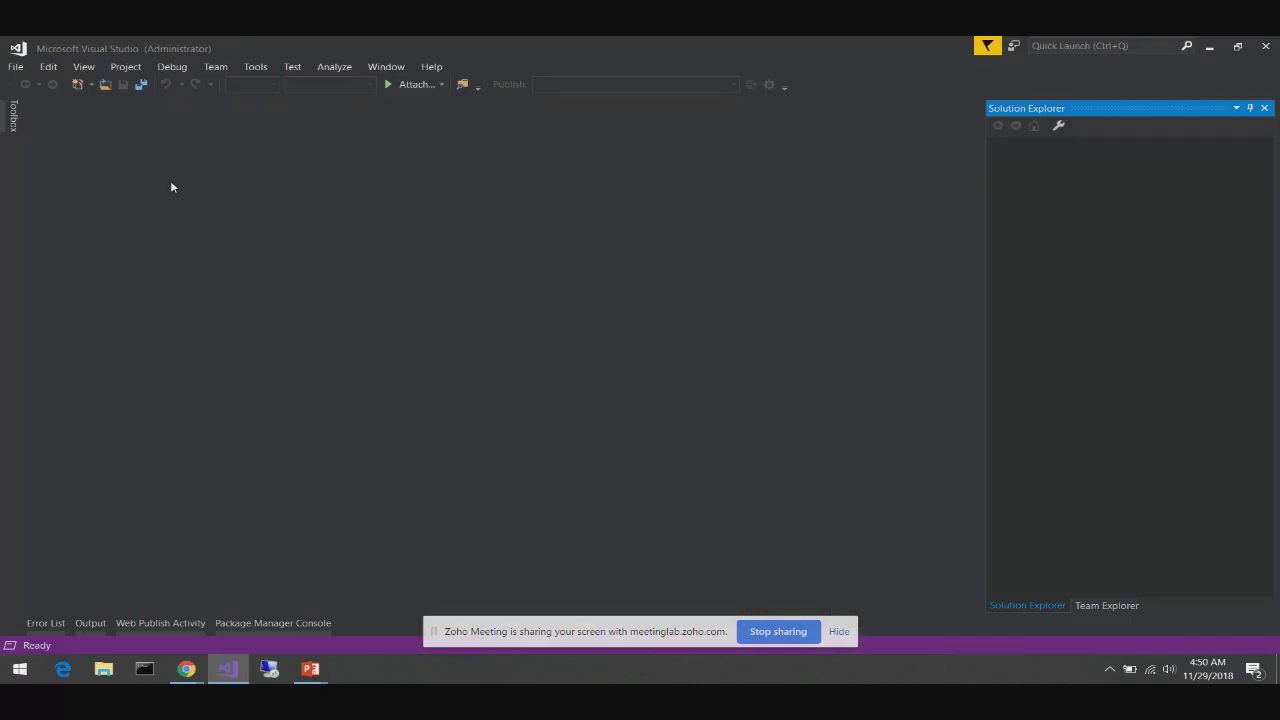
# Open the recent SiteCron solution and publish the SiteCron.Web project using FolderProfile
pyautogui.click(15, 66)
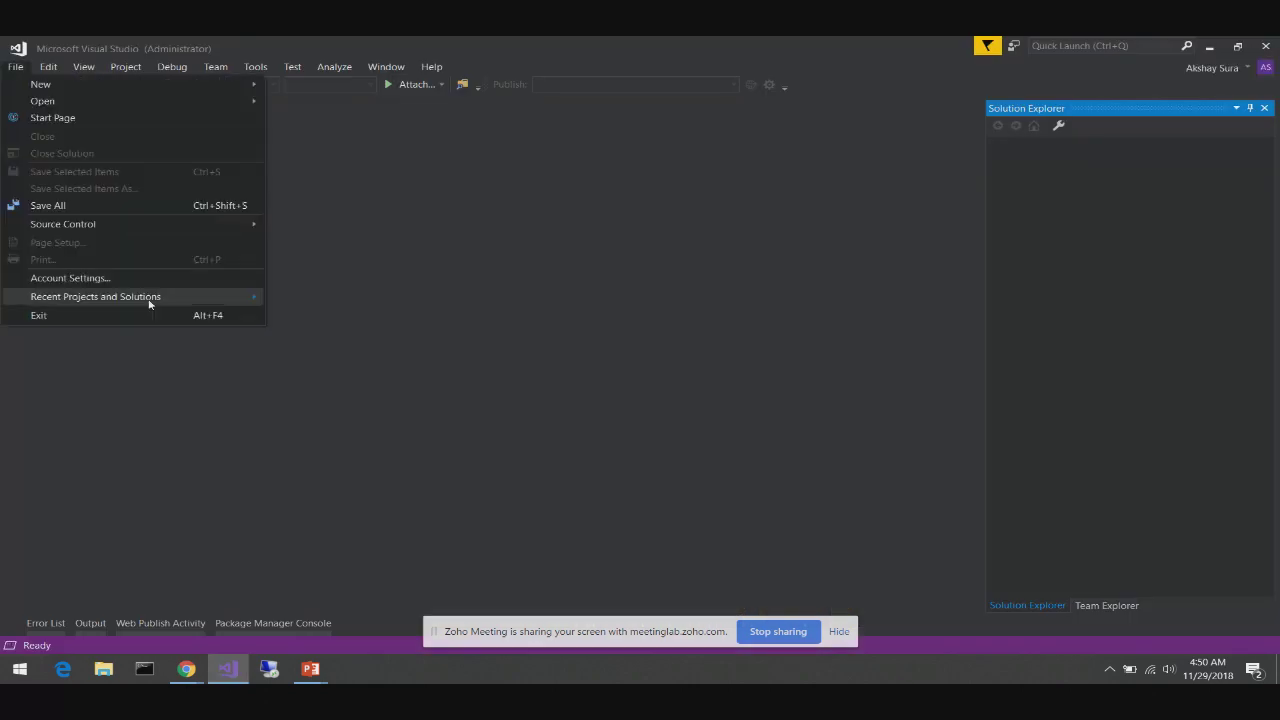
pyautogui.moveTo(150, 298)
pyautogui.click(317, 294)
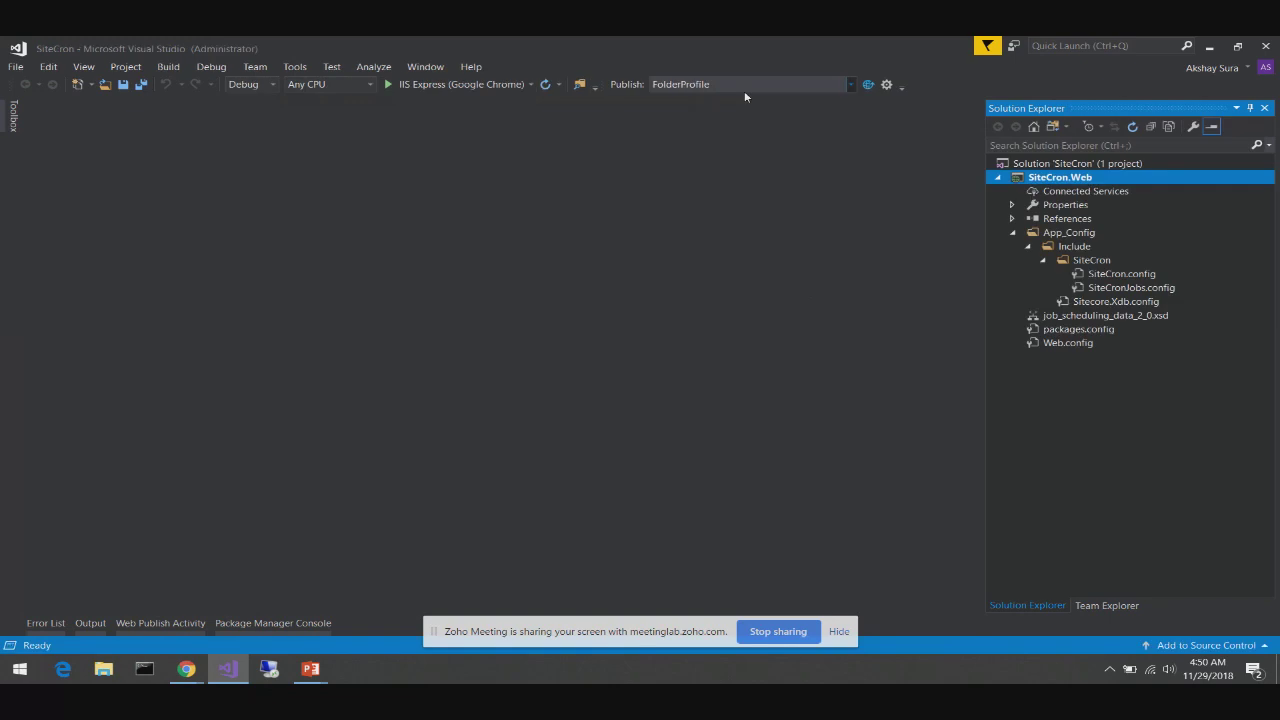
pyautogui.click(868, 84)
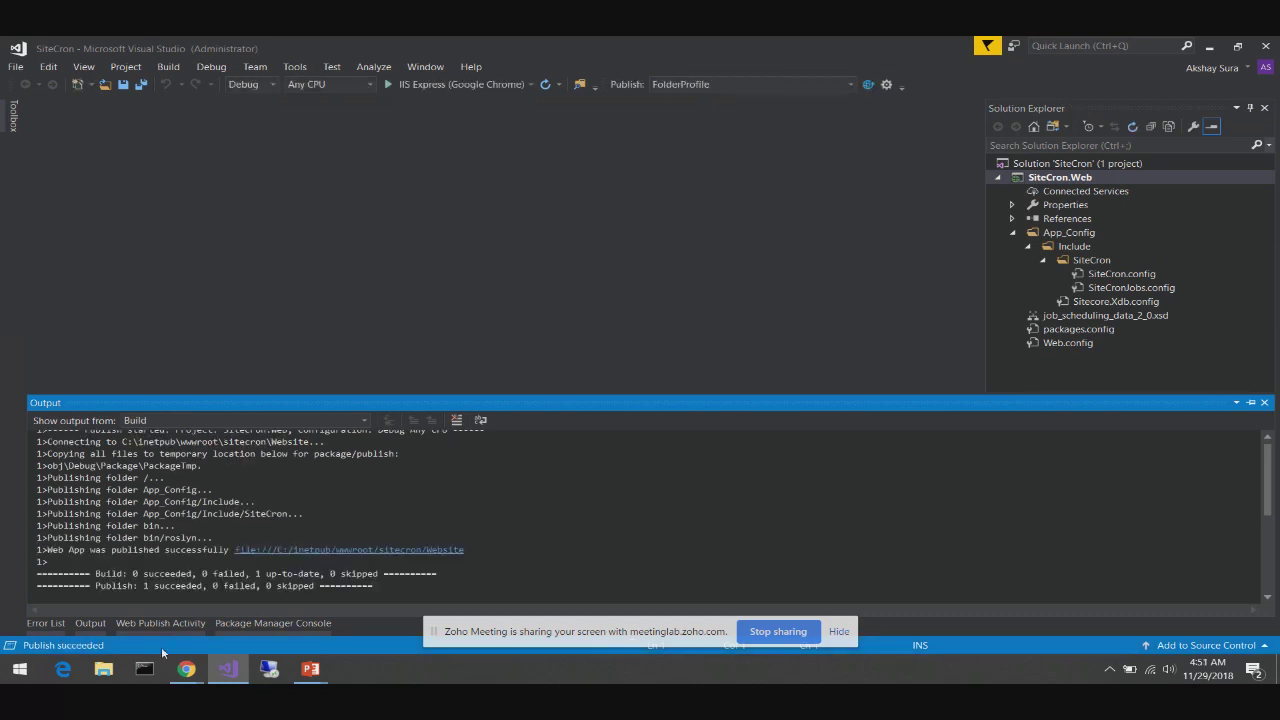
# Switch back to Chrome and reload the Sitecore desktop
pyautogui.moveTo(183, 677)
pyautogui.click(126, 624)
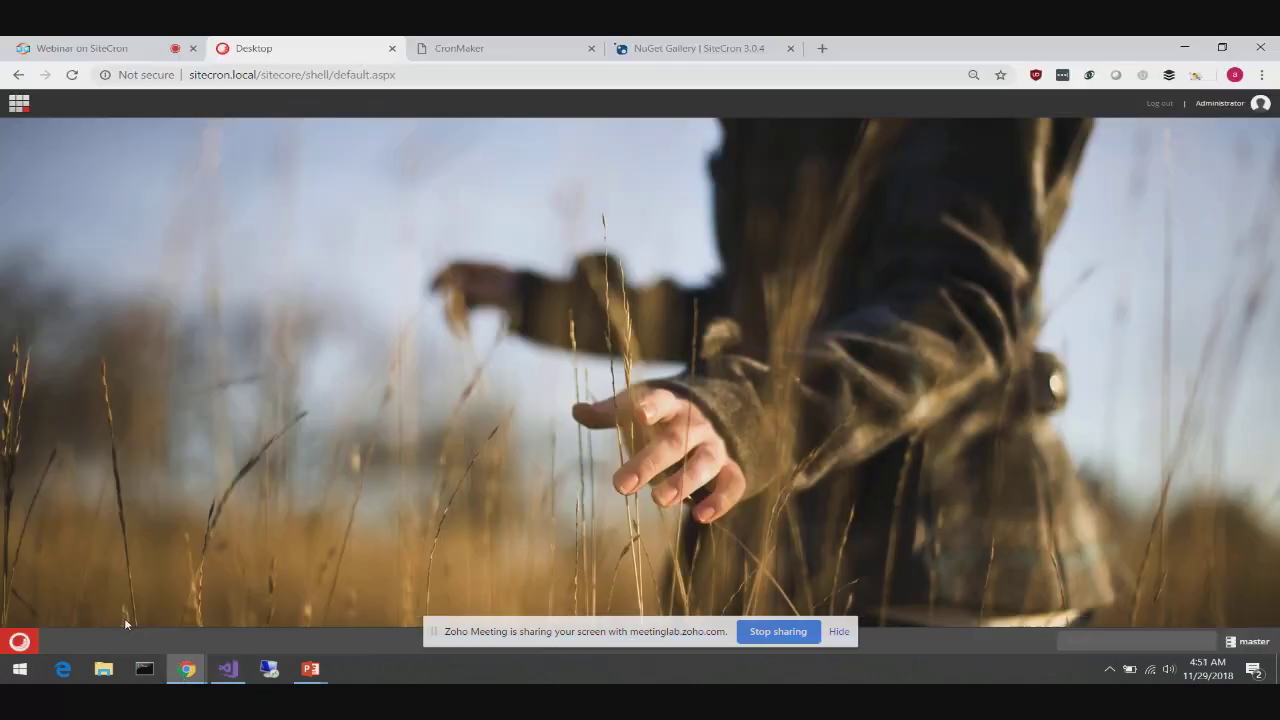
pyautogui.click(72, 75)
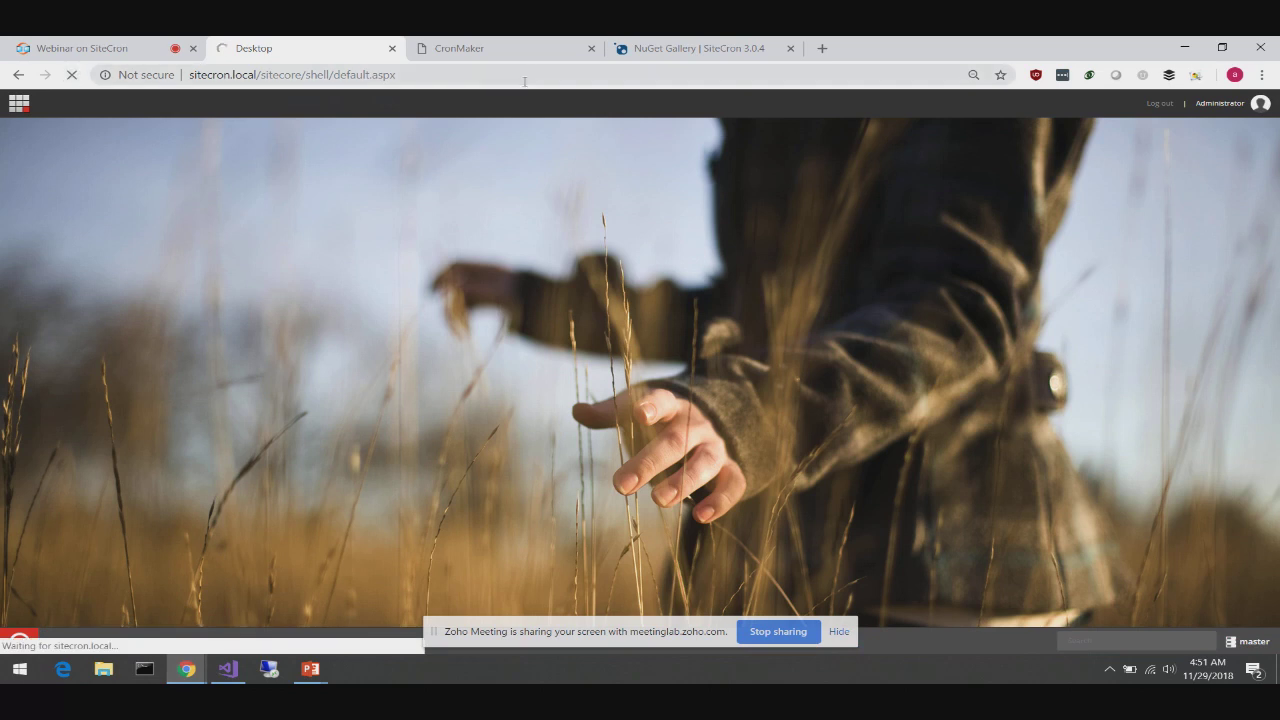
# Open the SiteCron author's GitHub profile in a new browser tab
pyautogui.click(822, 48)
pyautogui.write('git')
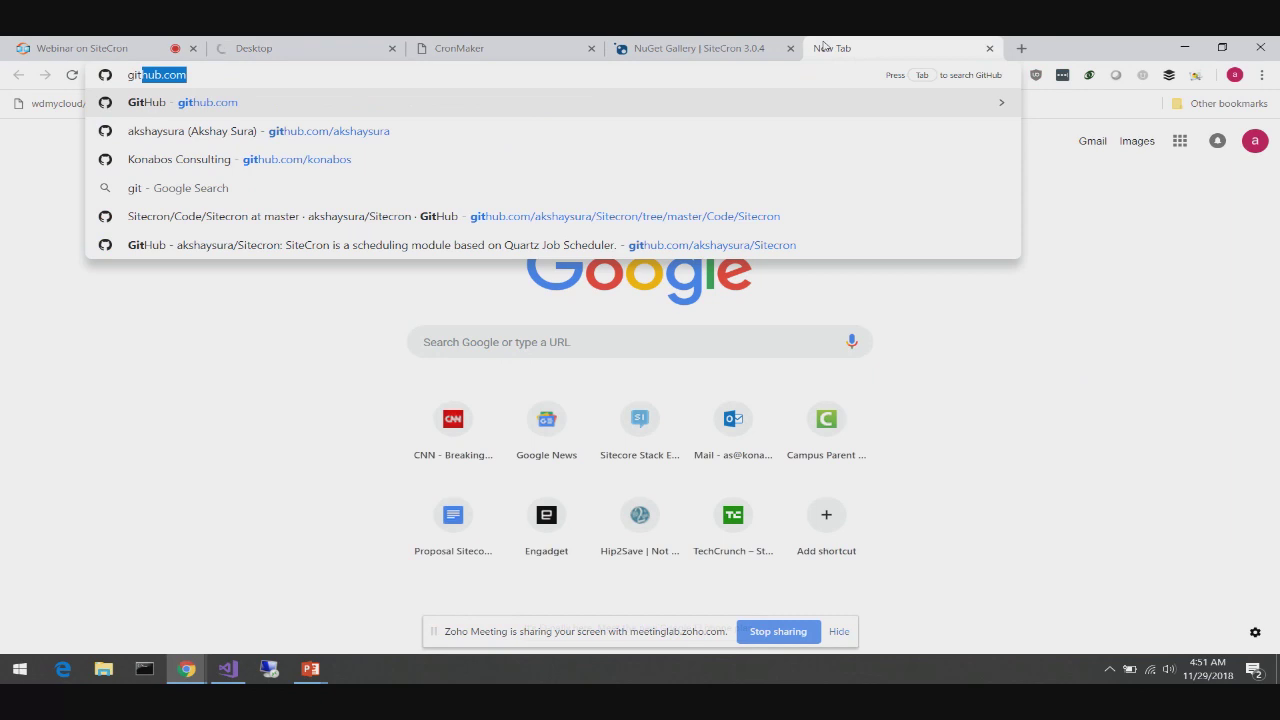
pyautogui.press('Down')
pyautogui.press('Down')
pyautogui.press('Up')
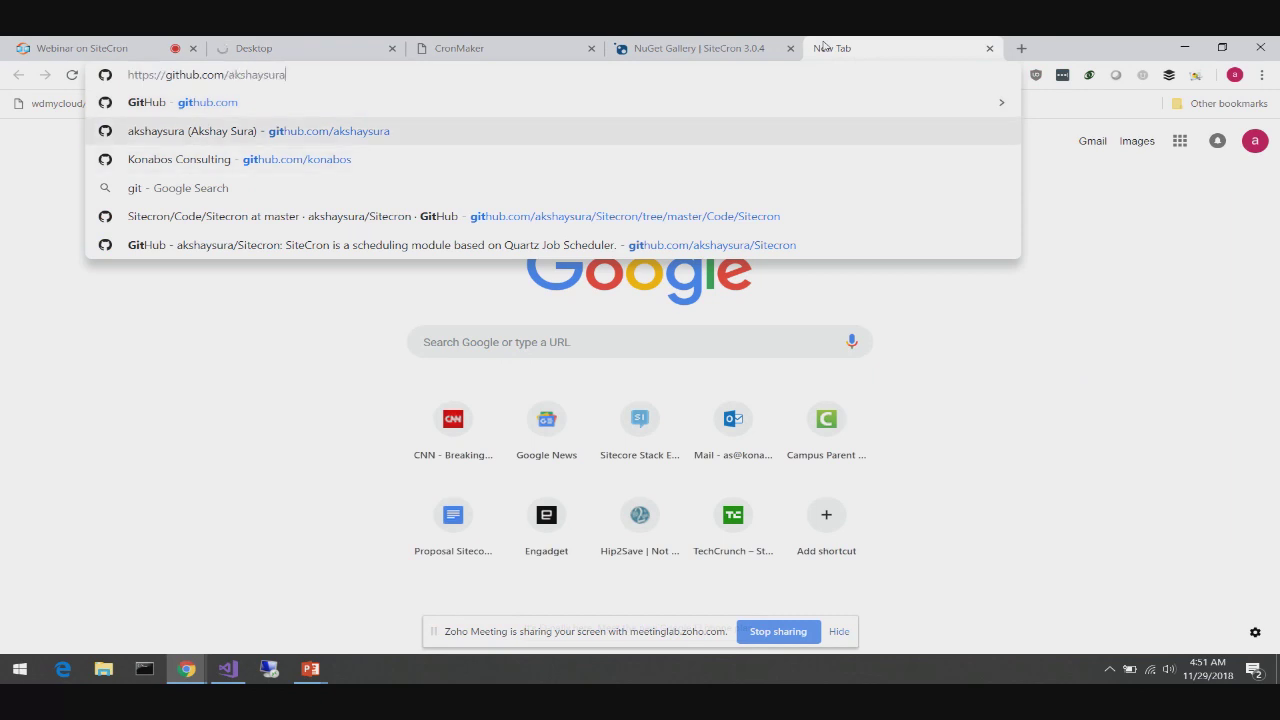
pyautogui.press('Return')
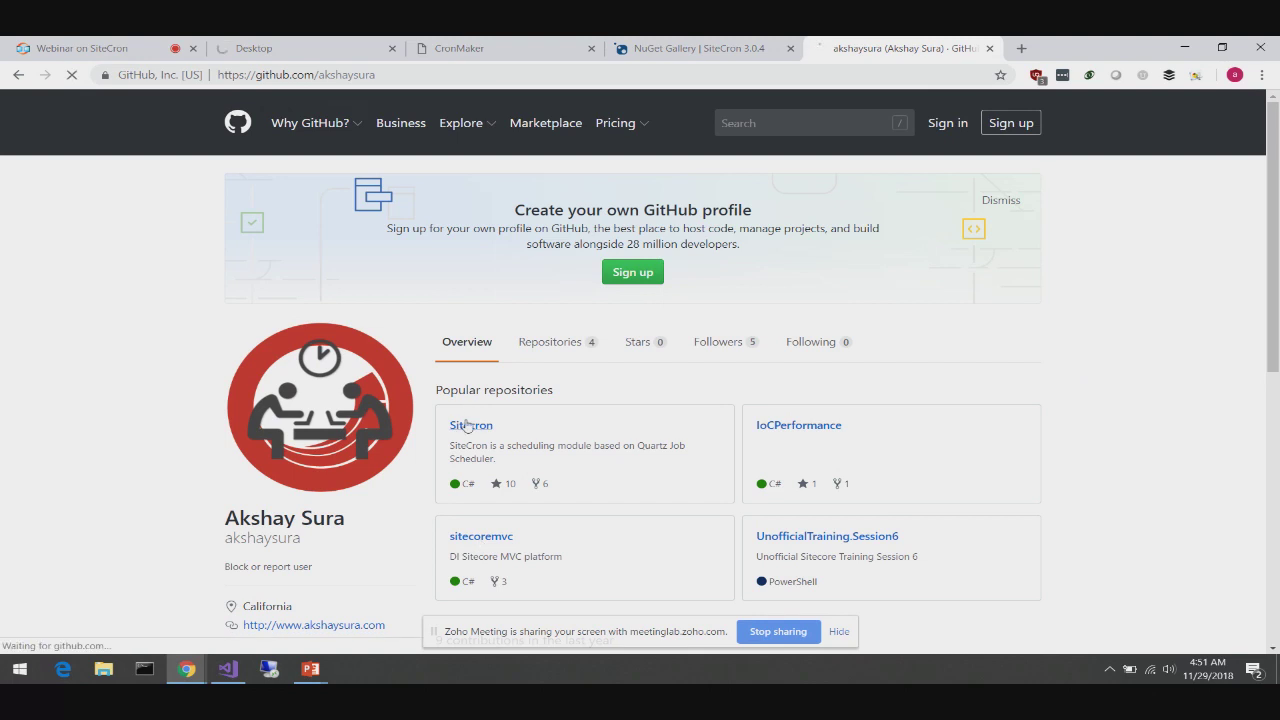
# Open the Sitecron repository from the profile and look over its folders and README.txt
pyautogui.click(465, 425)
pyautogui.scroll(-3, 649, 481)
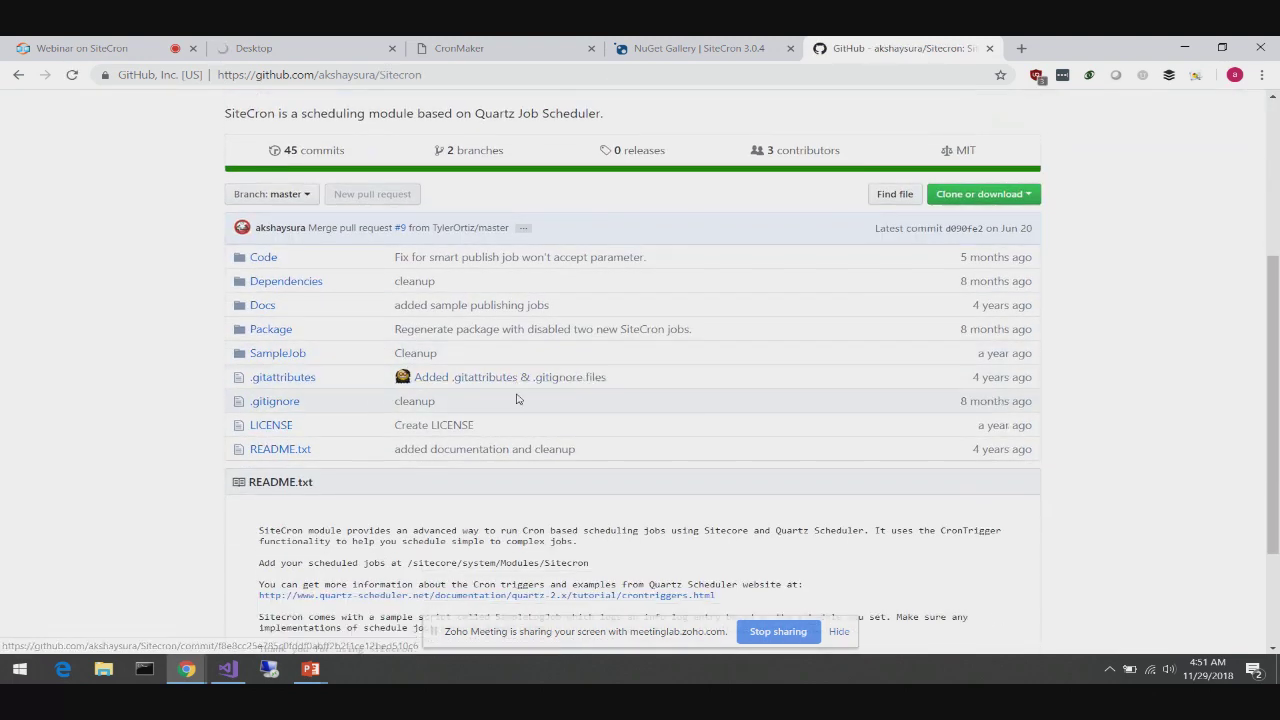
pyautogui.scroll(-1, 517, 398)
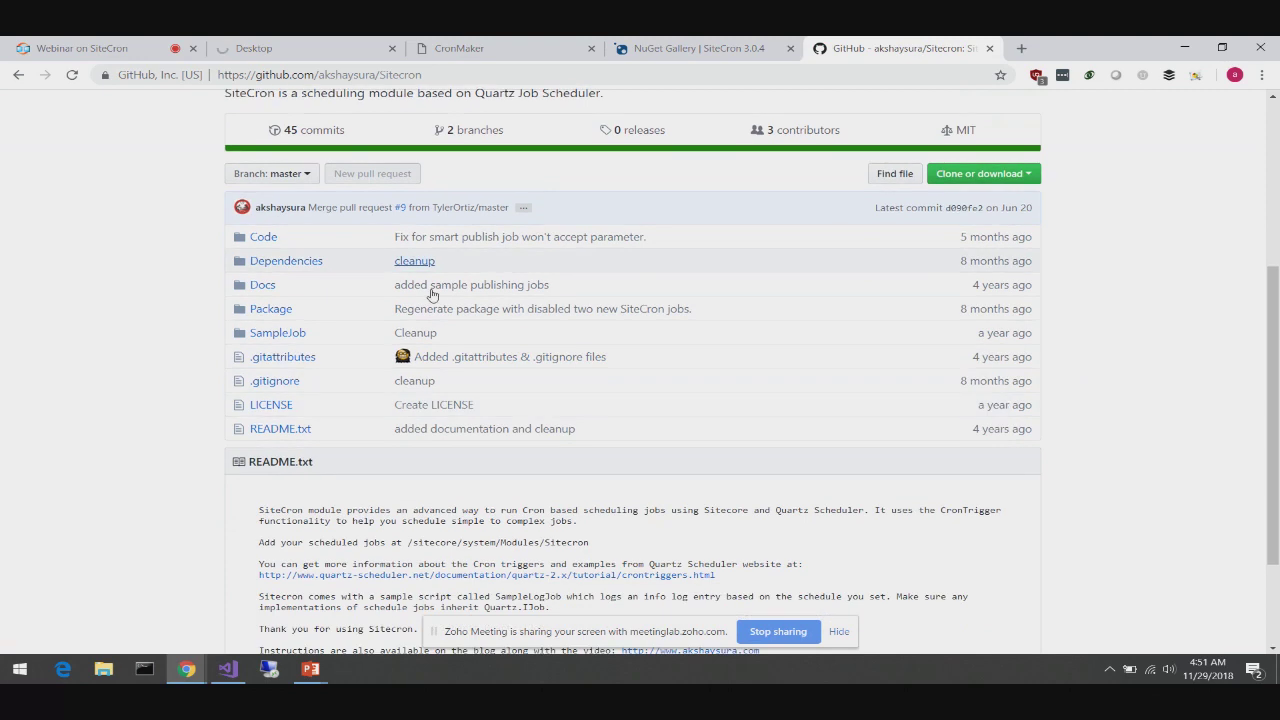
pyautogui.scroll(-1, 430, 300)
pyautogui.scroll(1, 414, 337)
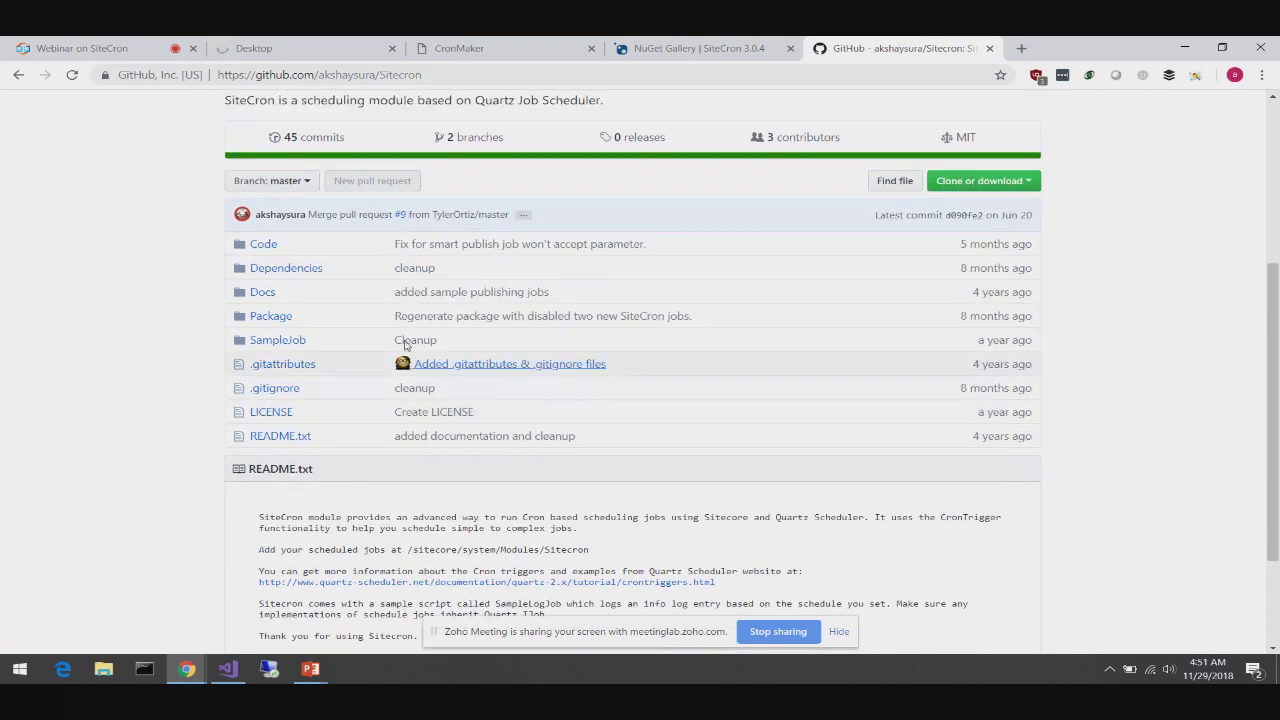
# Browse to Code/Sitecron/Demo/Jobs and view the source of DummyJob.cs
pyautogui.click(263, 246)
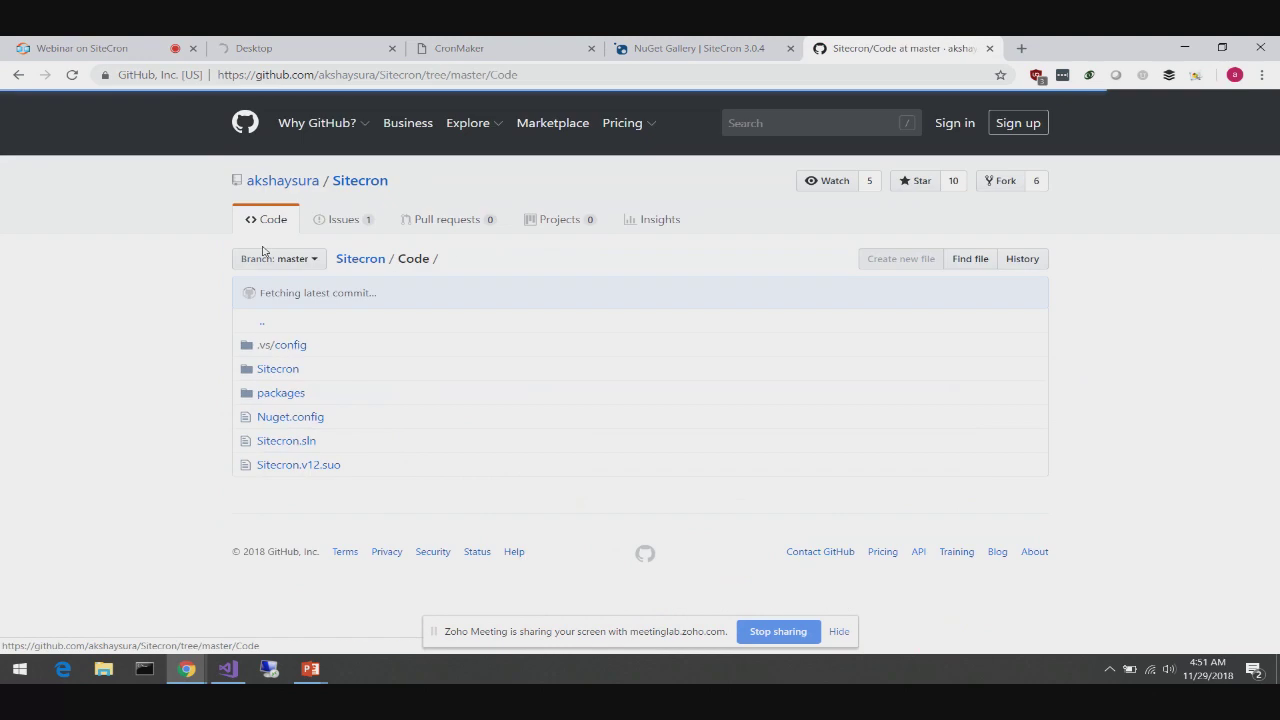
pyautogui.click(283, 374)
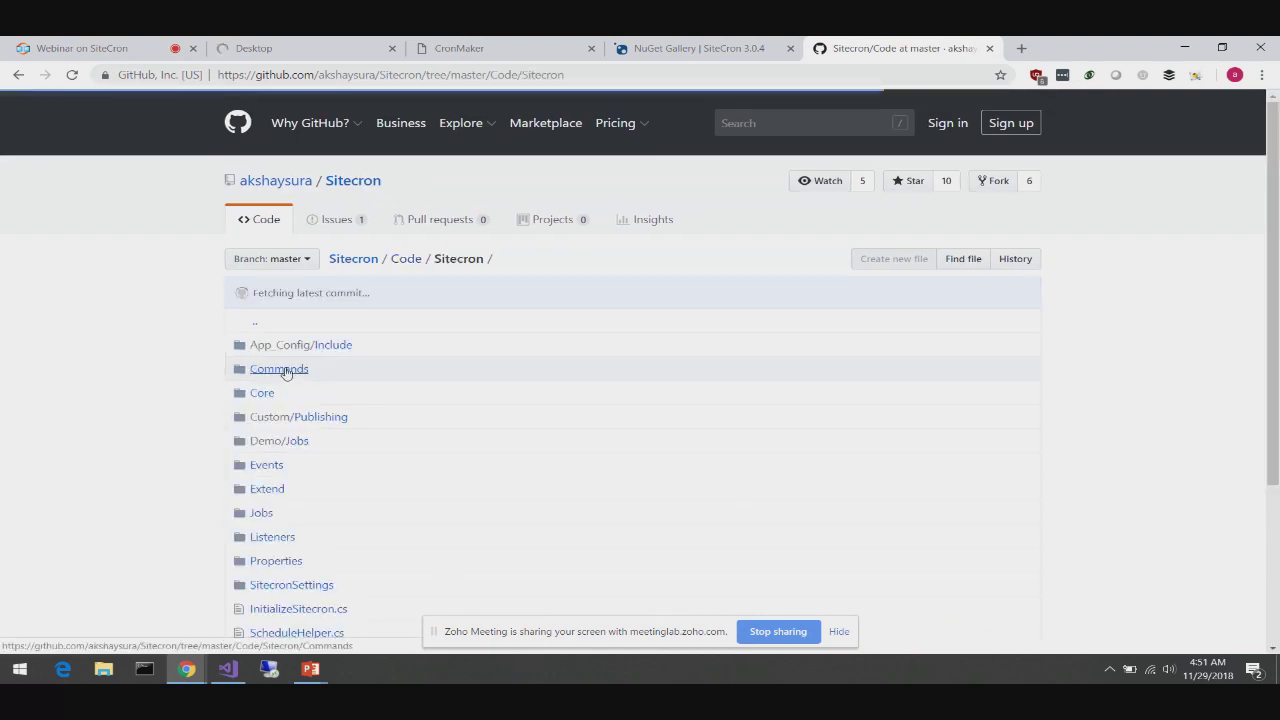
pyautogui.scroll(-1, 285, 371)
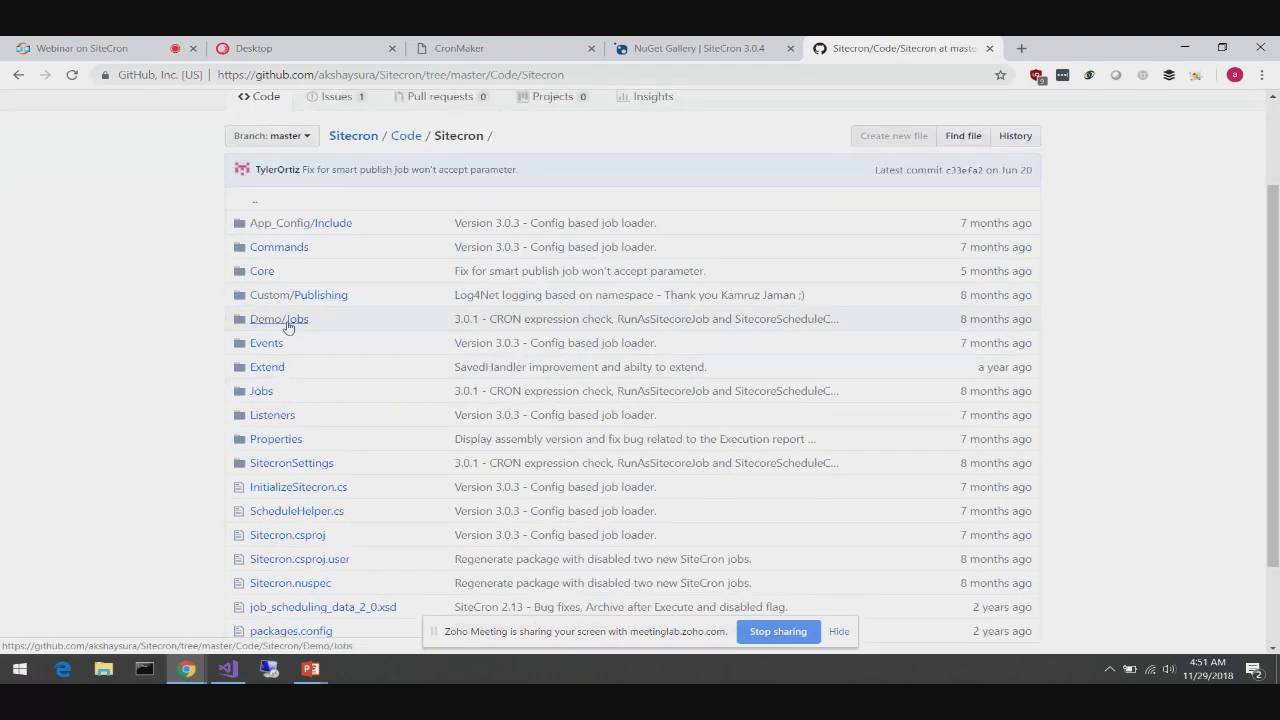
pyautogui.click(283, 320)
pyautogui.click(301, 350)
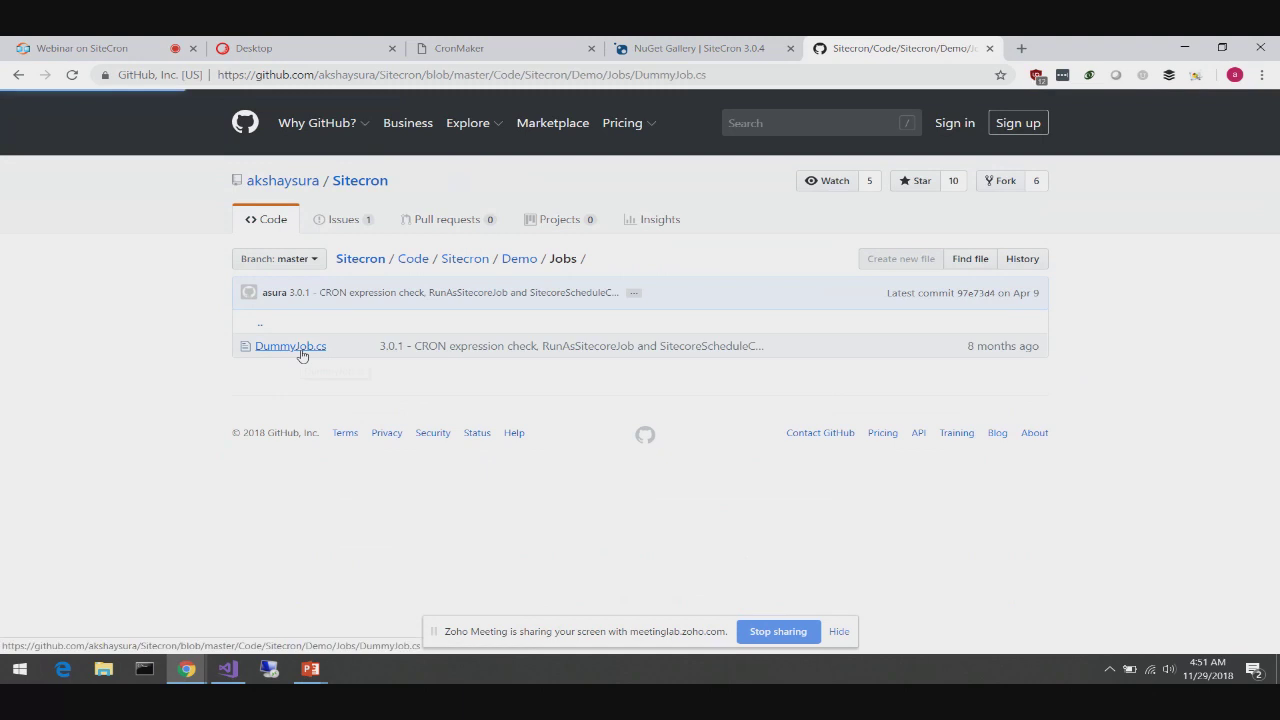
pyautogui.scroll(-1, 458, 507)
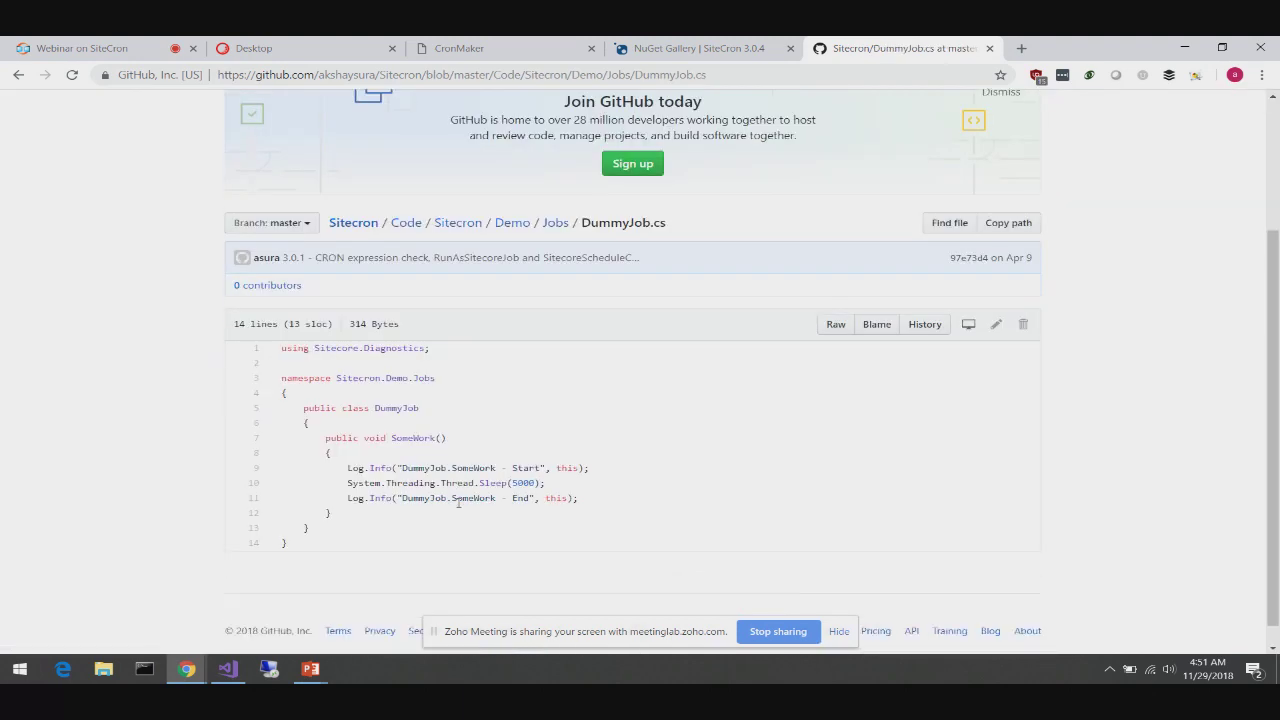
pyautogui.scroll(2, 458, 507)
# Return to the Code/Sitecron folder and open ExecuteScript.cs from Jobs/PowerShell
pyautogui.click(17, 75)
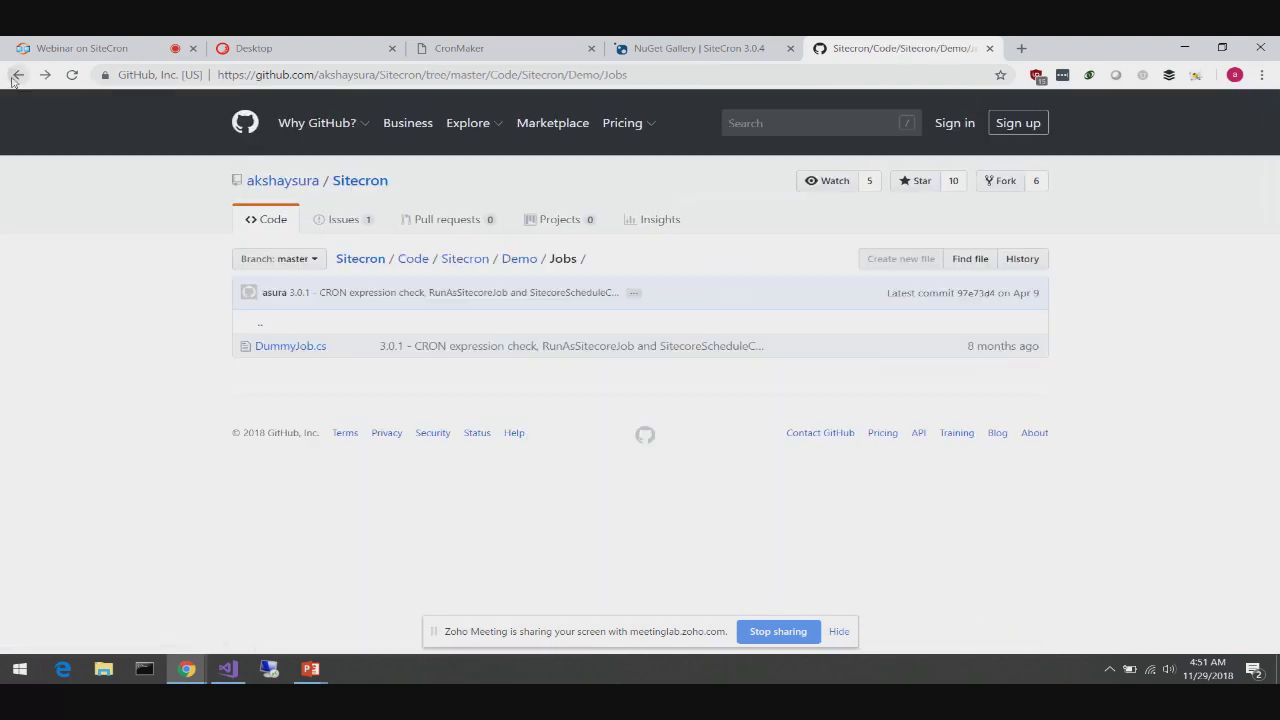
pyautogui.click(17, 75)
pyautogui.click(262, 393)
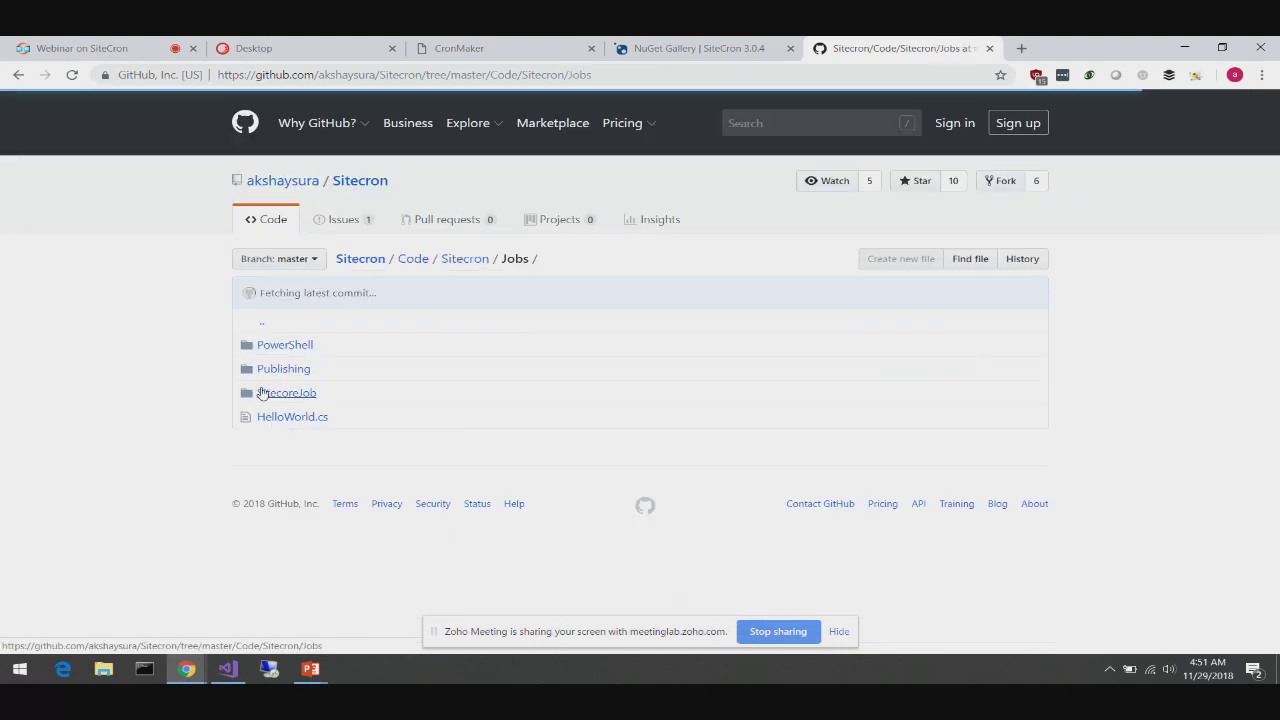
pyautogui.click(290, 345)
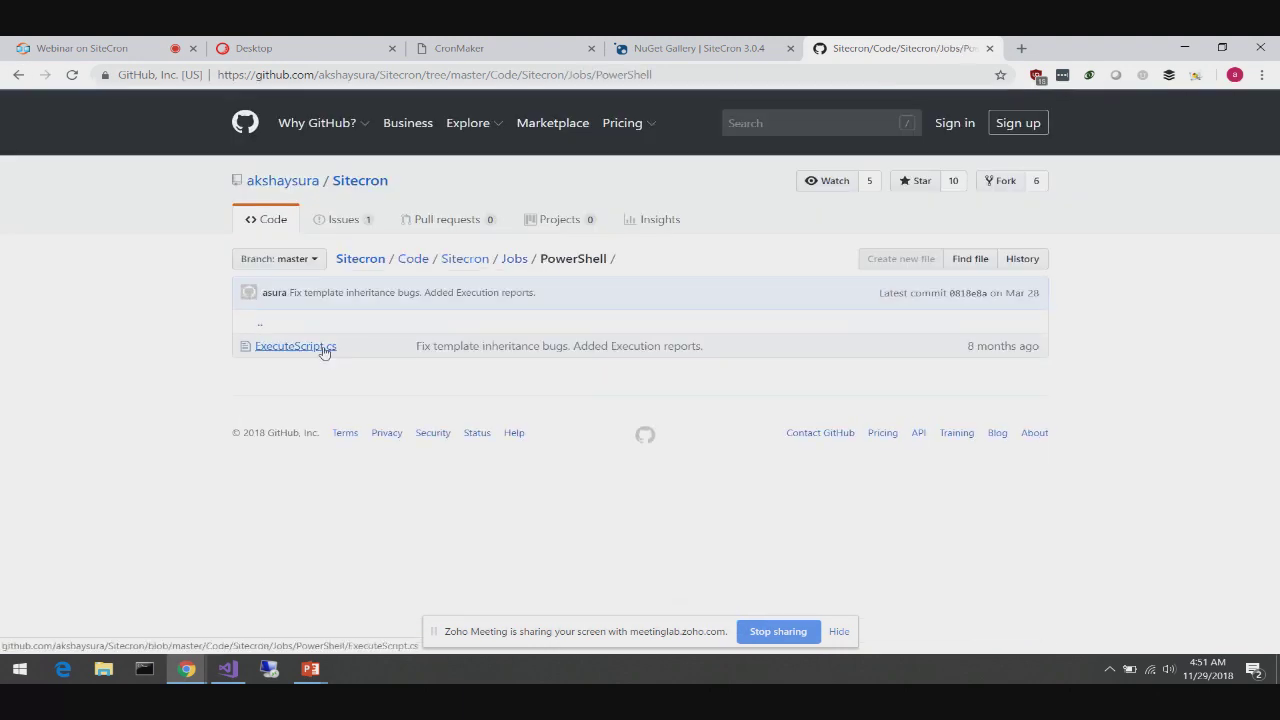
pyautogui.click(320, 348)
pyautogui.scroll(-5, 511, 506)
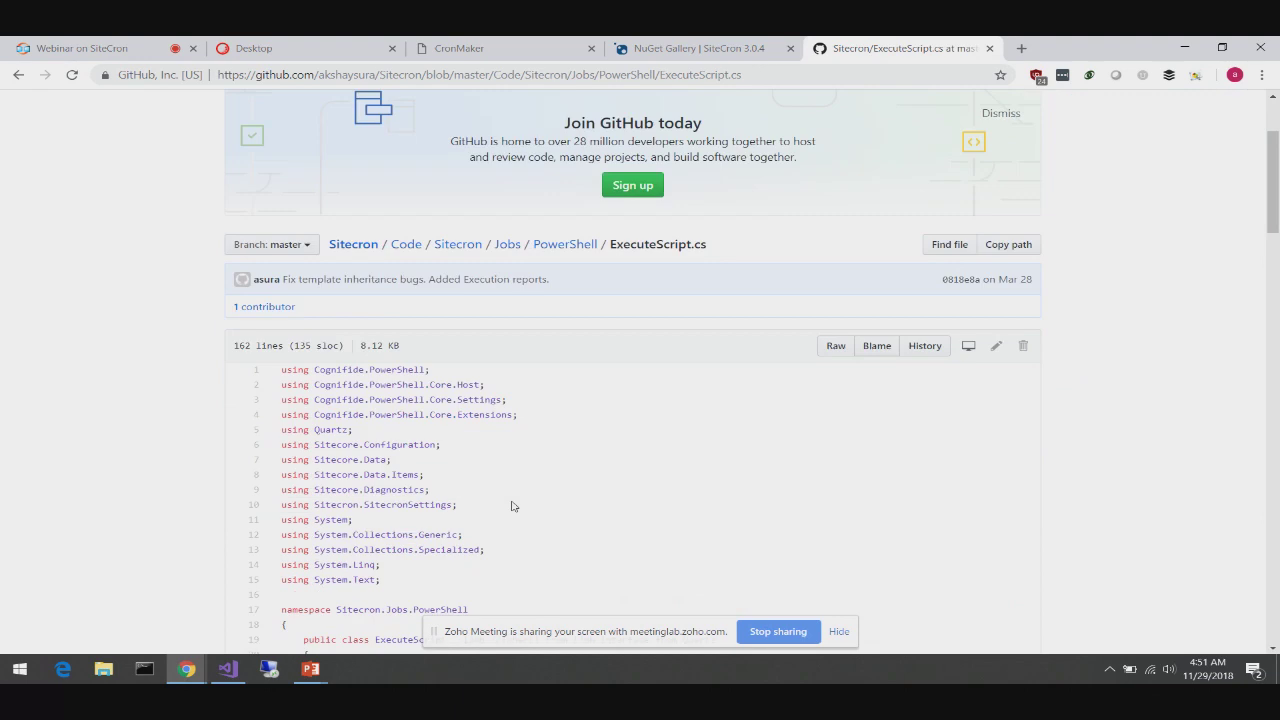
# Review the ExecuteScript class code, highlighting its IJob inheritance declaration and the accompanying Quartz comment
pyautogui.scroll(-2, 511, 500)
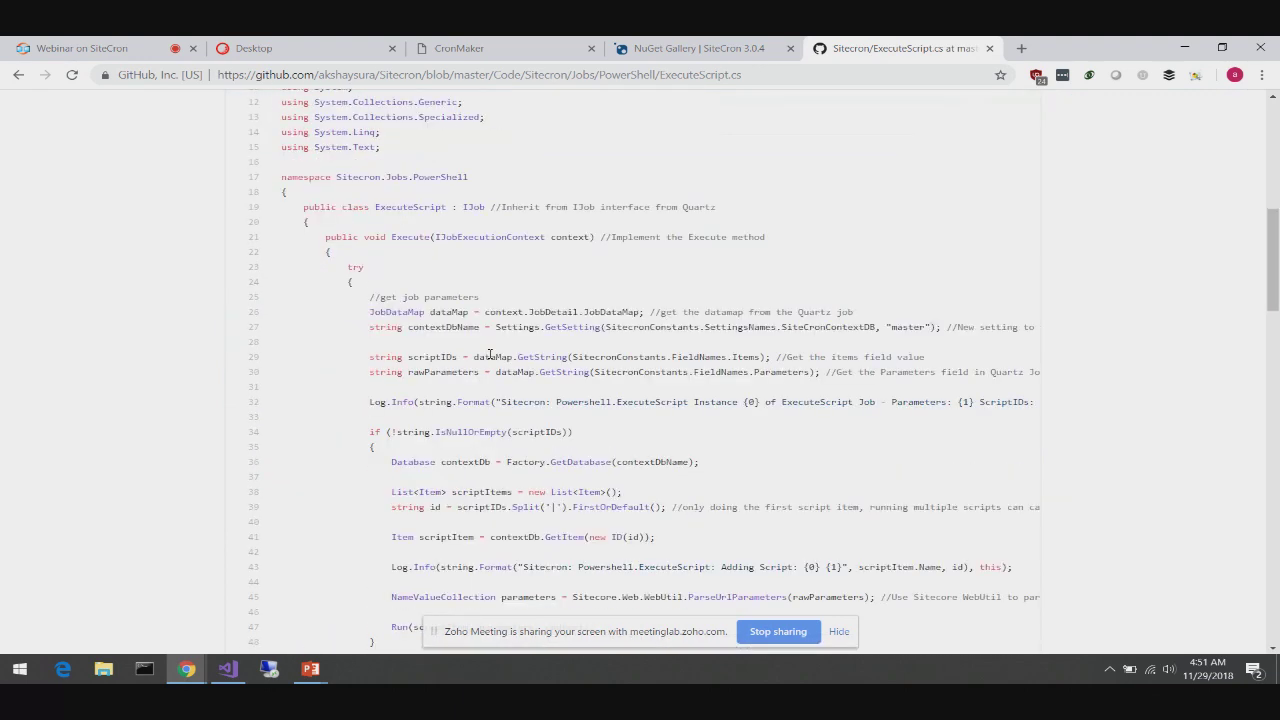
pyautogui.moveTo(462, 211); pyautogui.dragTo(731, 214)
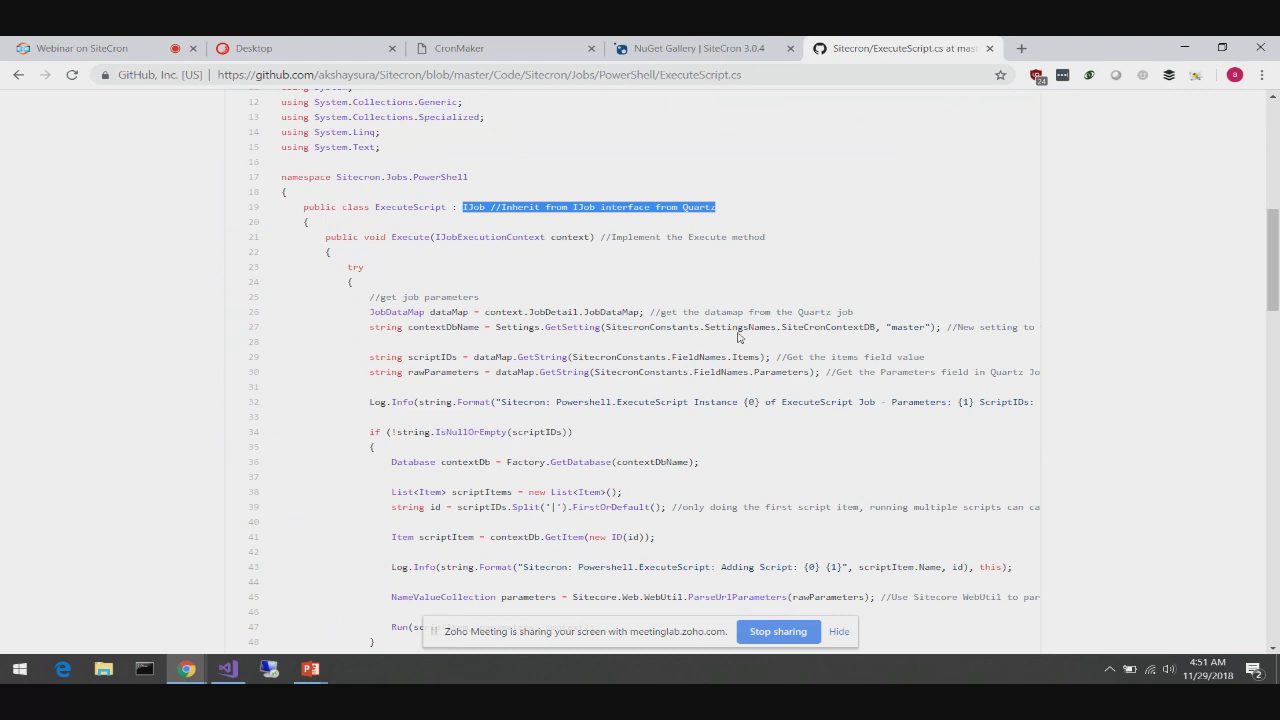
pyautogui.scroll(-1, 737, 337)
pyautogui.scroll(-2, 737, 337)
pyautogui.scroll(3, 737, 337)
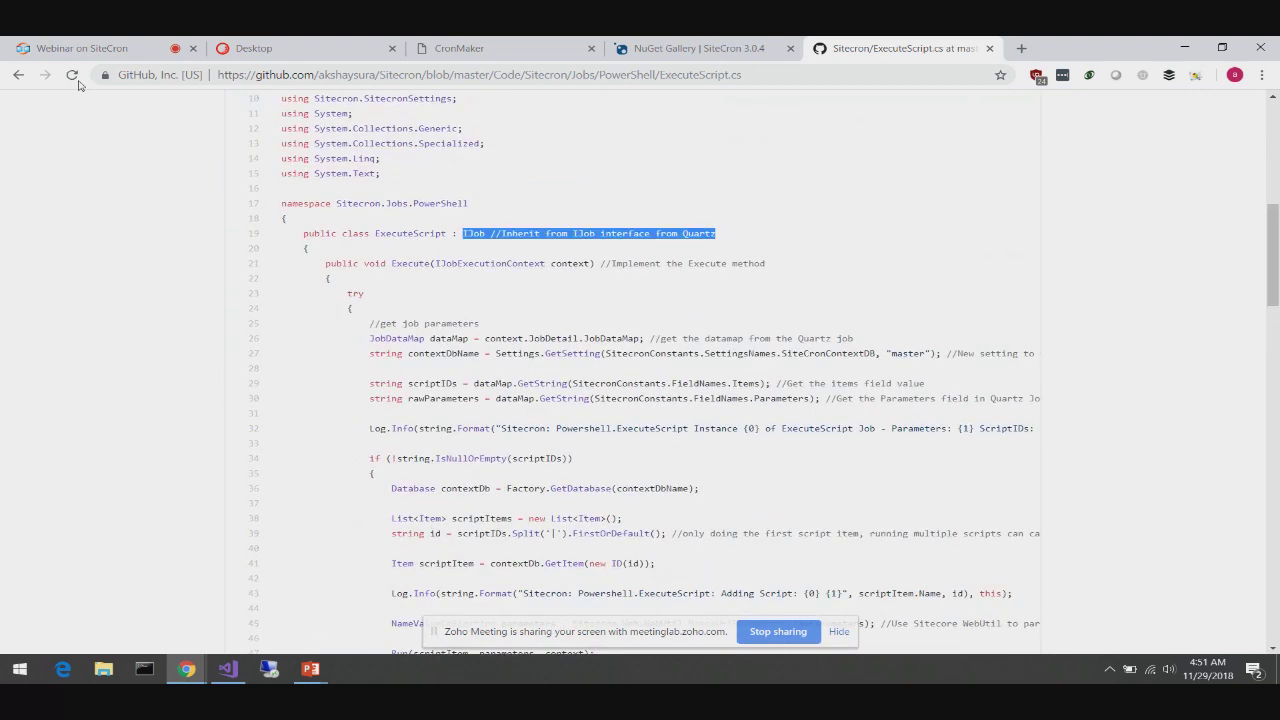
# Switch back to the Sitecore desktop and open the Content Editor
pyautogui.click(292, 45)
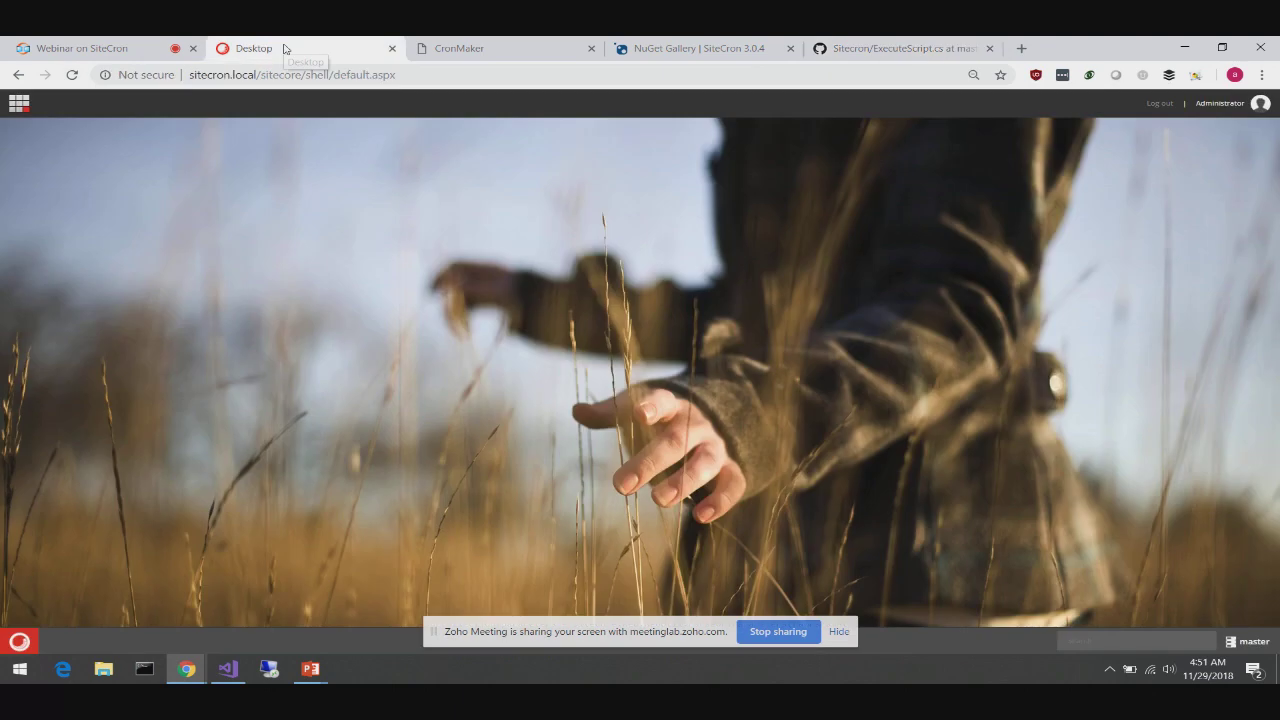
pyautogui.click(35, 637)
pyautogui.click(80, 266)
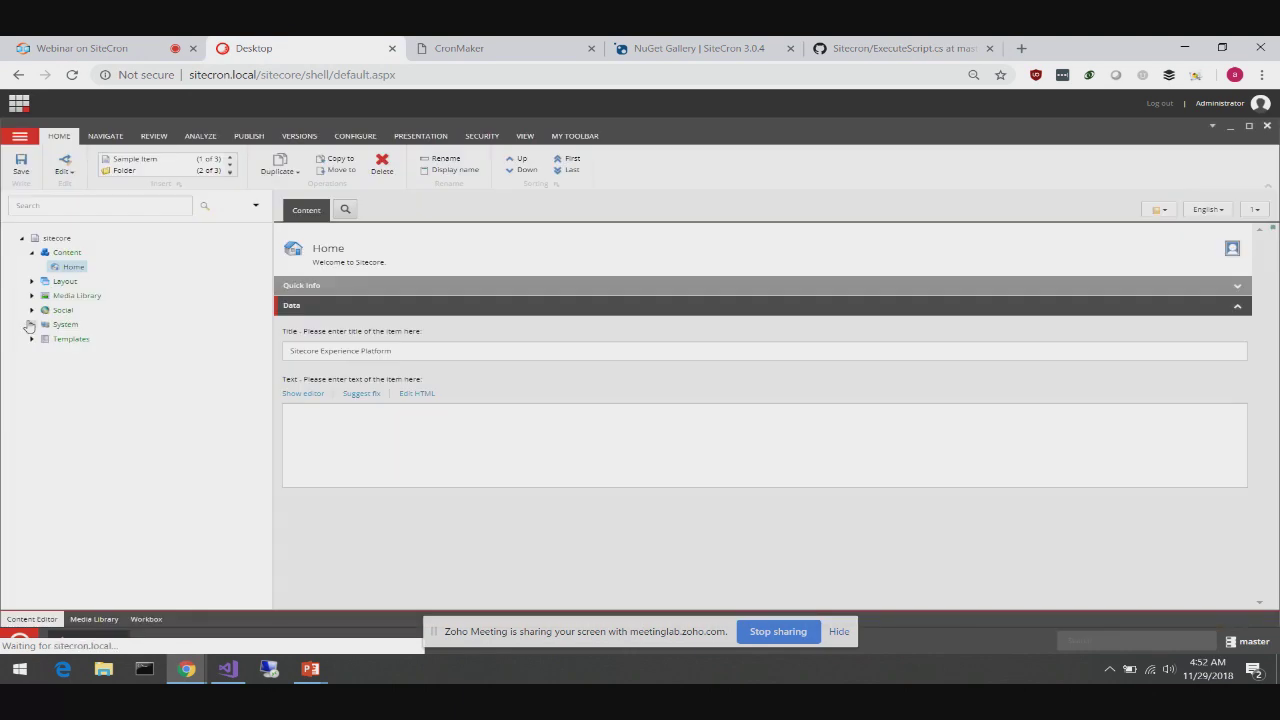
# Open the Execute PowerShell Script _DISABLED_ job under System/Modules/SiteCron/OOTB in the content tree
pyautogui.click(31, 324)
pyautogui.click(42, 411)
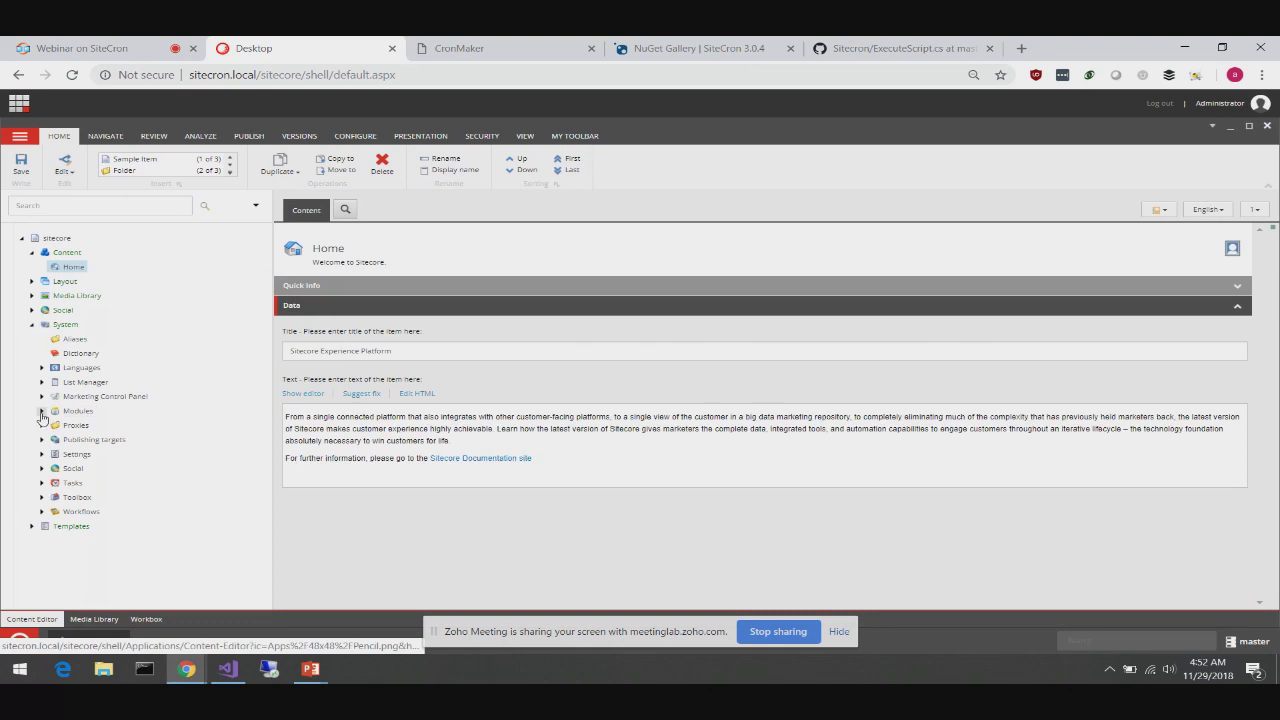
pyautogui.click(52, 440)
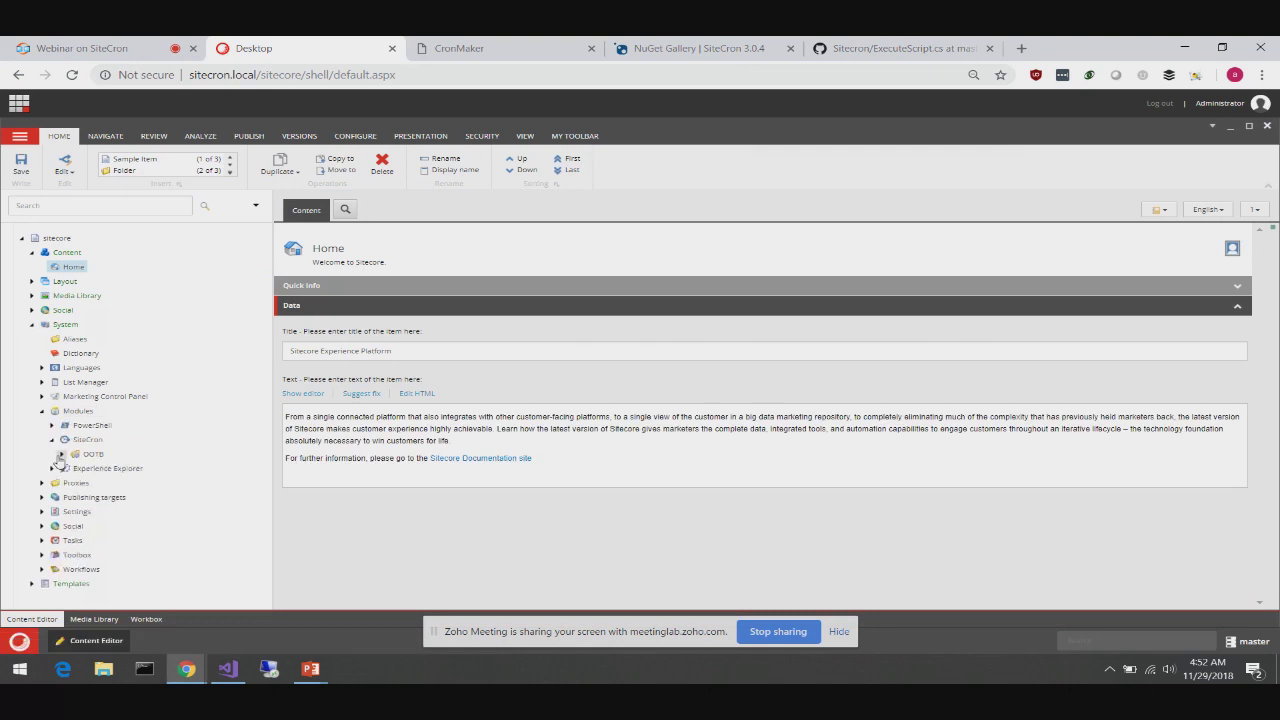
pyautogui.click(61, 454)
pyautogui.scroll(-1, 100, 440)
pyautogui.click(188, 416)
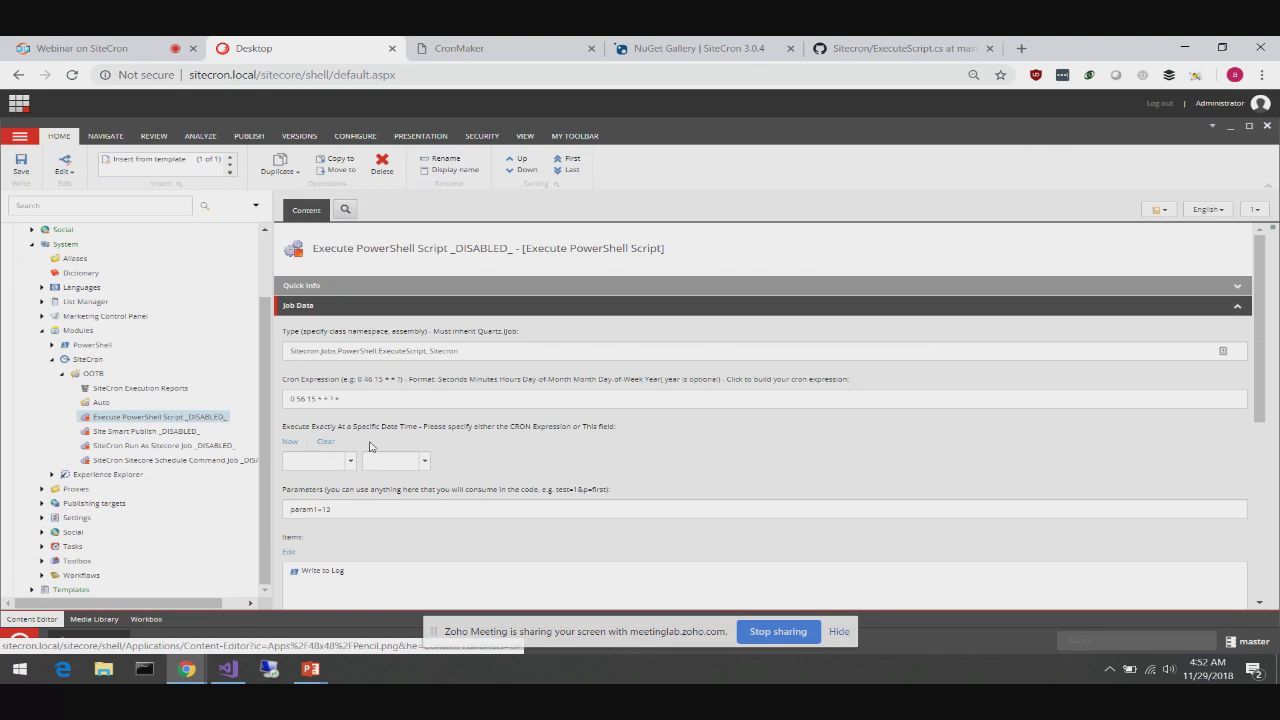
# Set the Execute PowerShell Script job's cron expression to 0 54 4 * * ? *
pyautogui.click(314, 399)
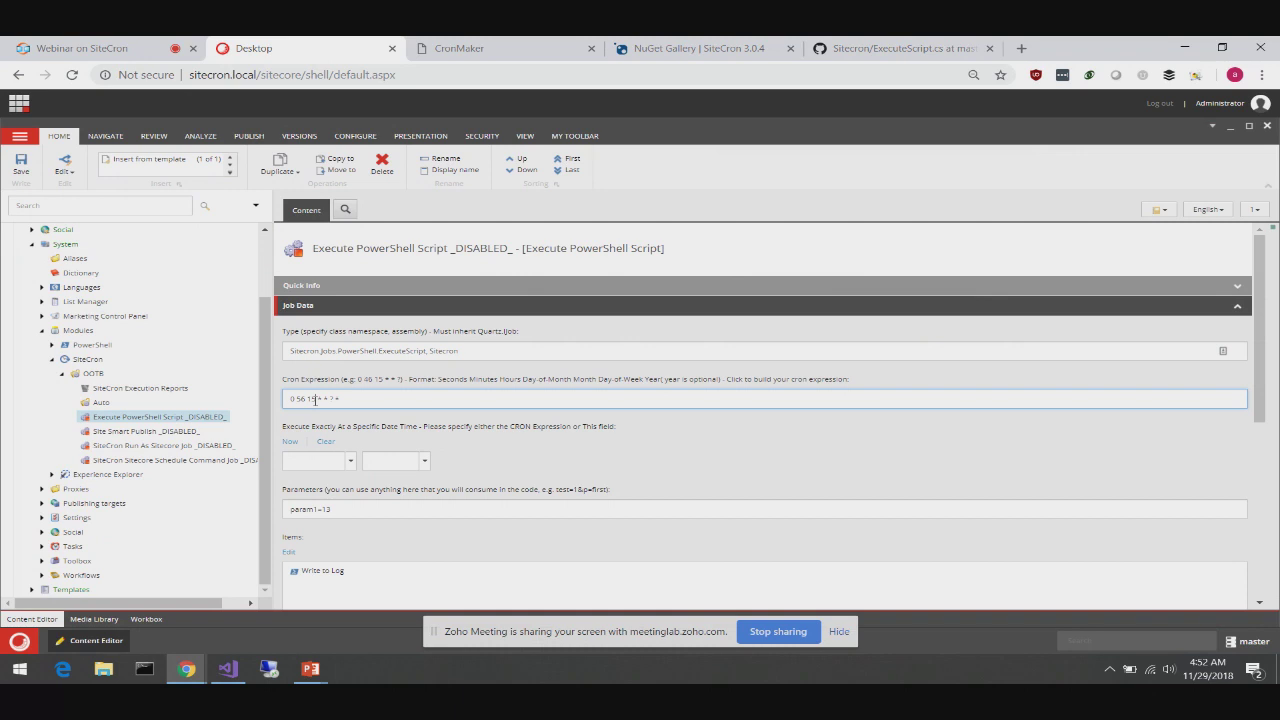
pyautogui.press('BackSpace')
pyautogui.press('BackSpace')
pyautogui.rightClick(308, 398)
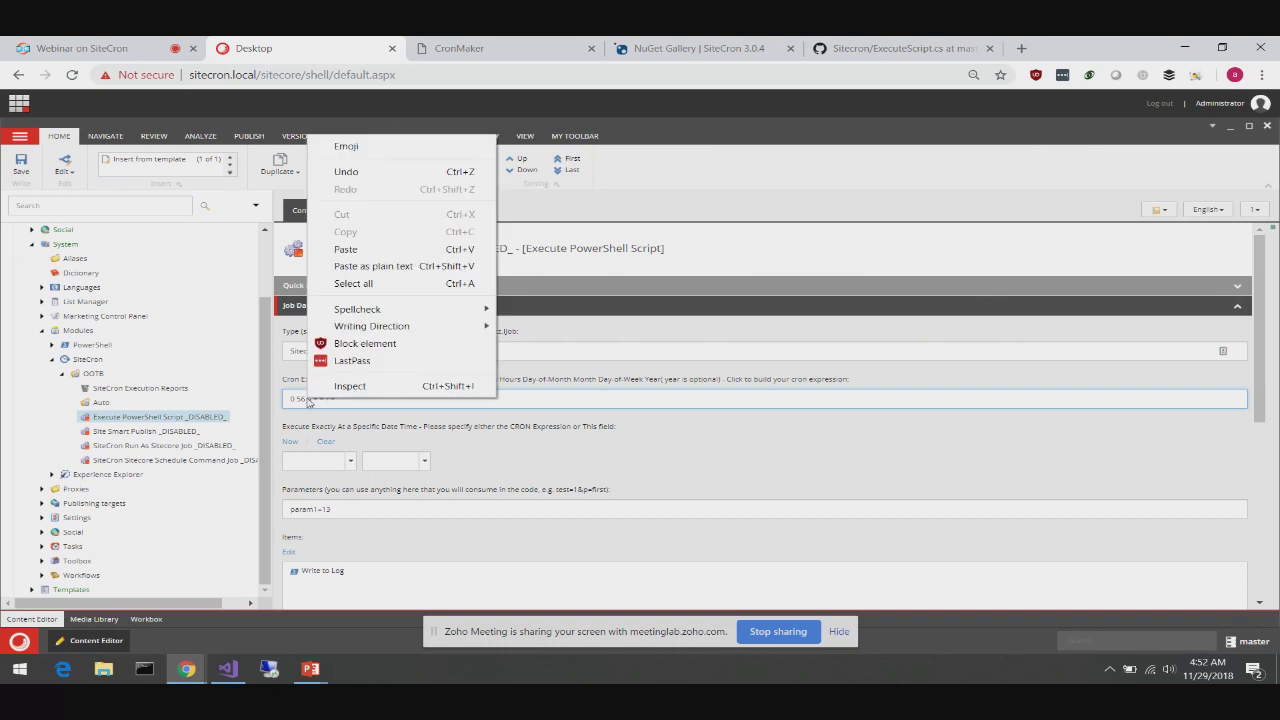
pyautogui.press('Escape')
pyautogui.write('4')
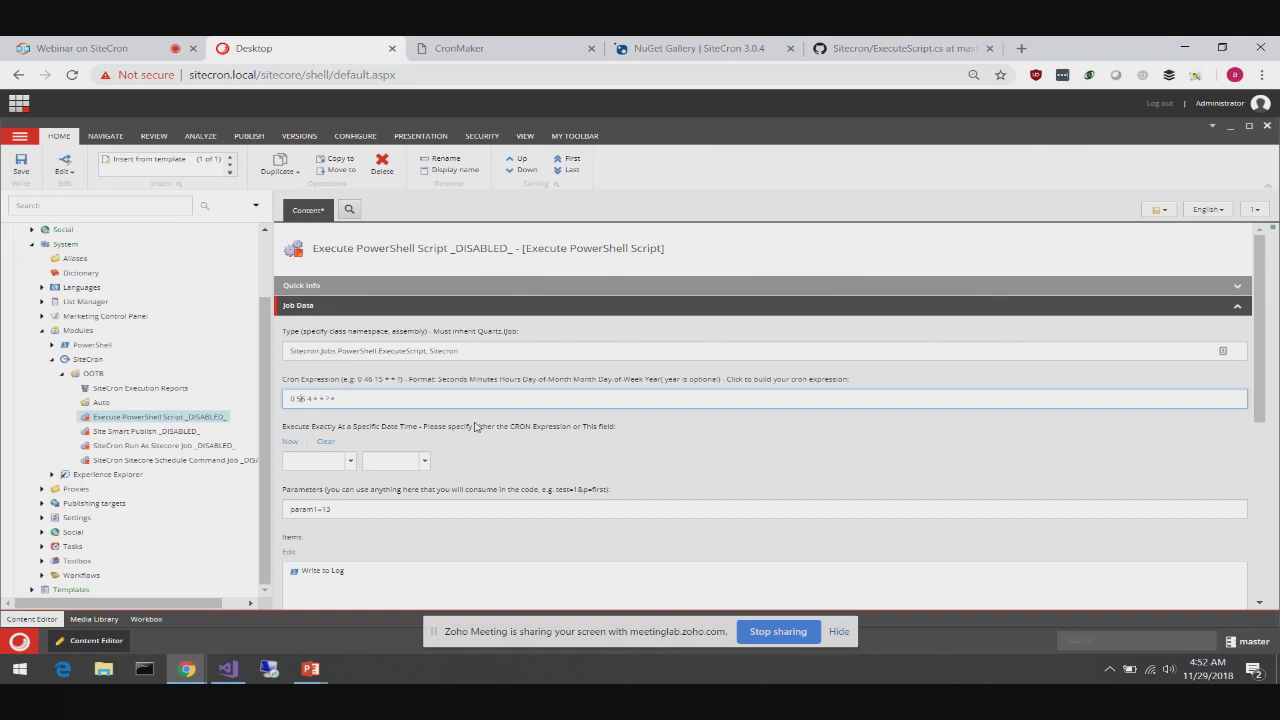
pyautogui.press('BackSpace')
pyautogui.write('4')
# Turn off the Disable option of the Execute PowerShell Script job and save the item
pyautogui.scroll(-2, 400, 537)
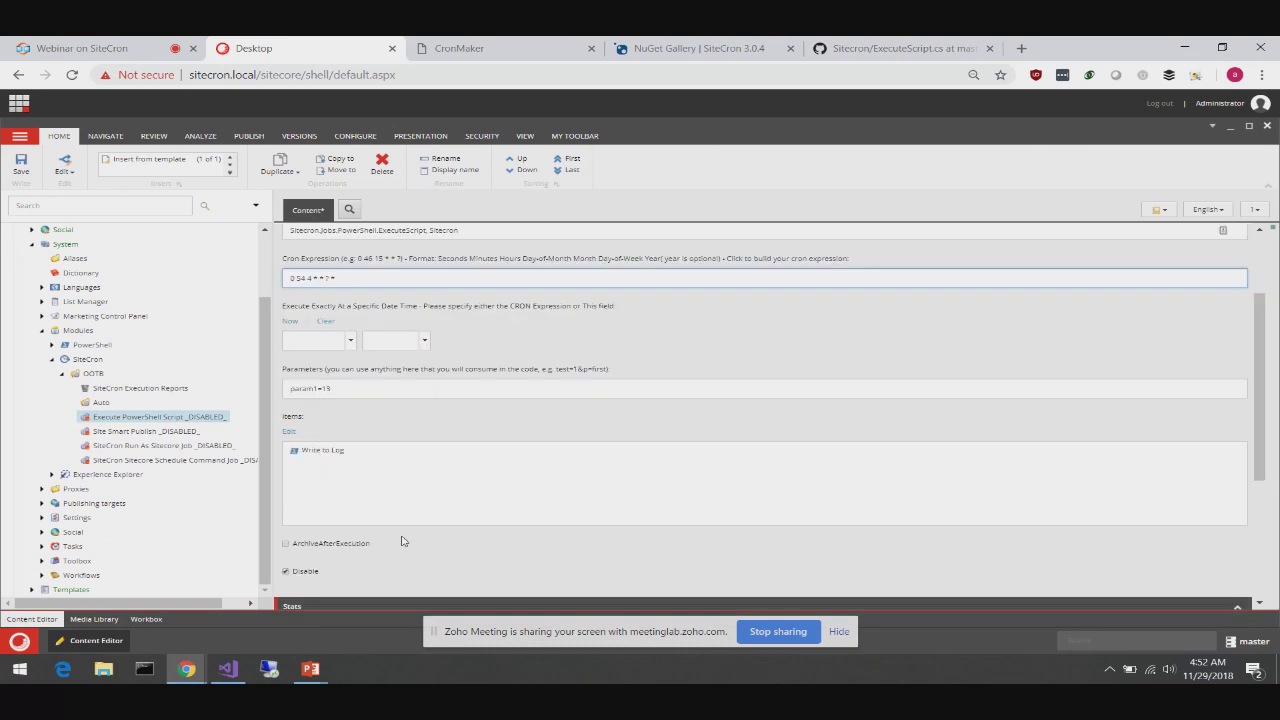
pyautogui.click(286, 572)
pyautogui.click(18, 168)
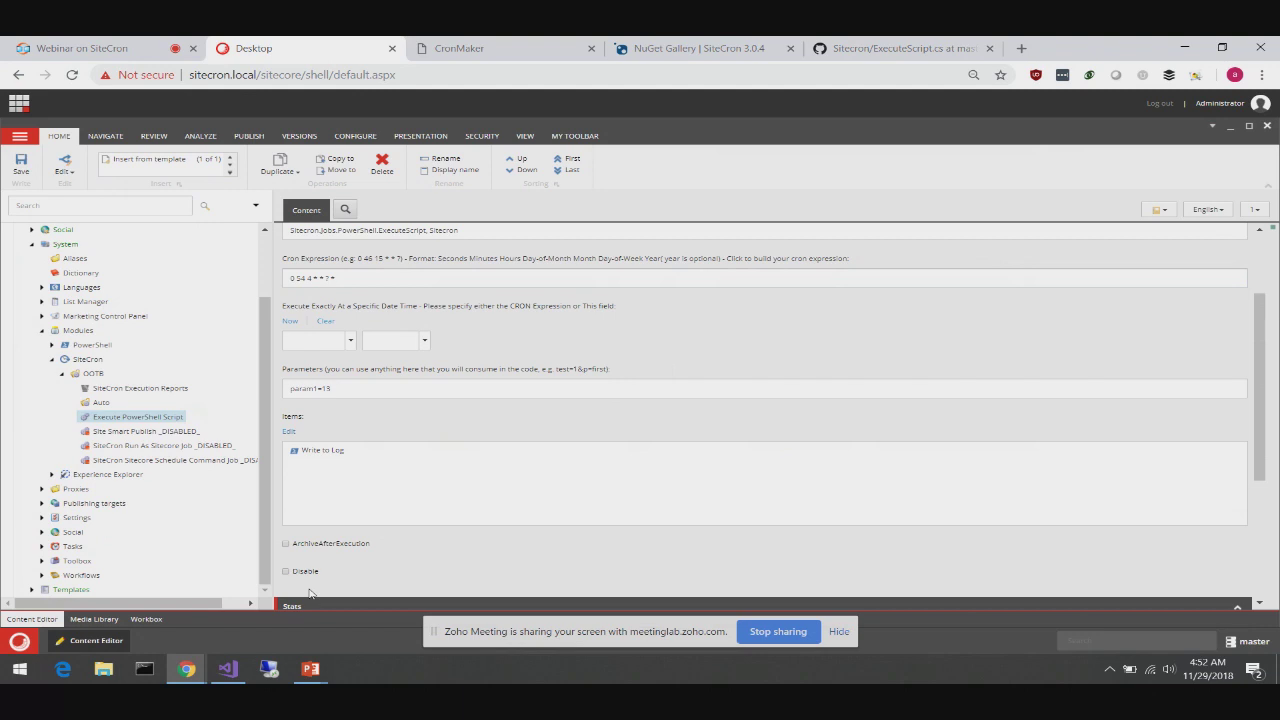
# Run the Execute PowerShell Script job immediately with Execute SiteCron Job Now, and widen the content tree
pyautogui.rightClick(167, 418)
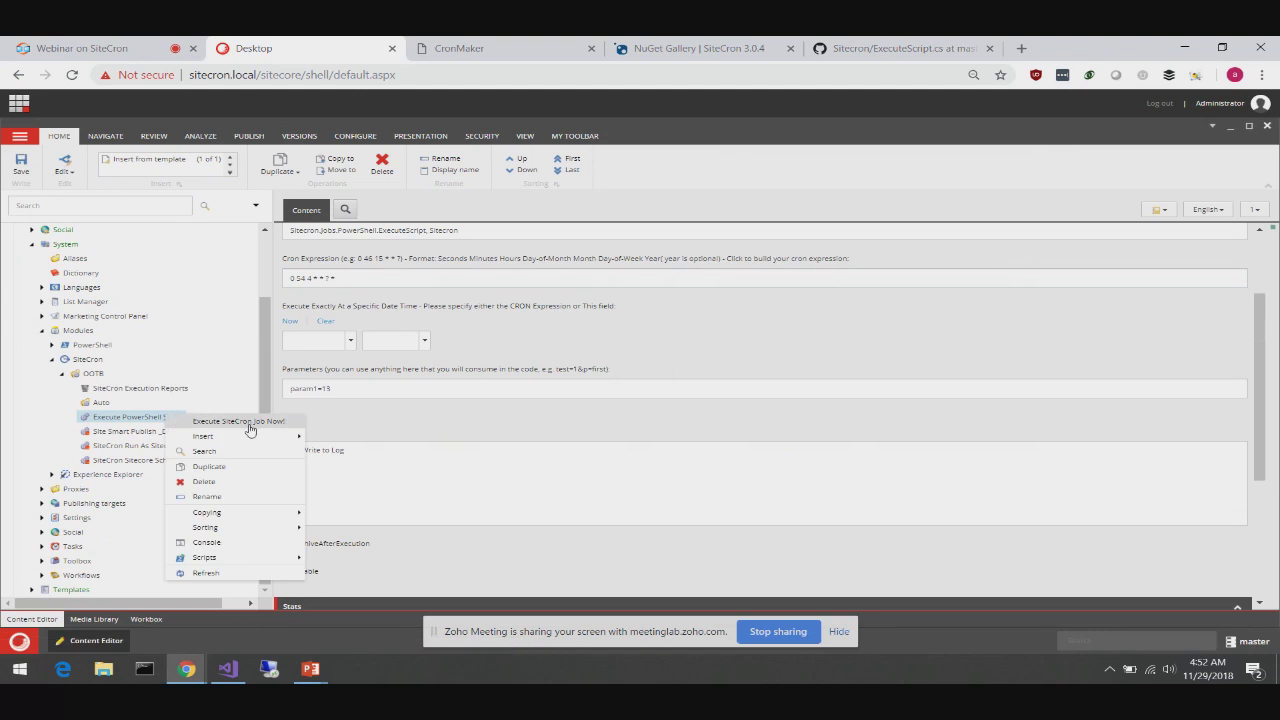
pyautogui.click(249, 424)
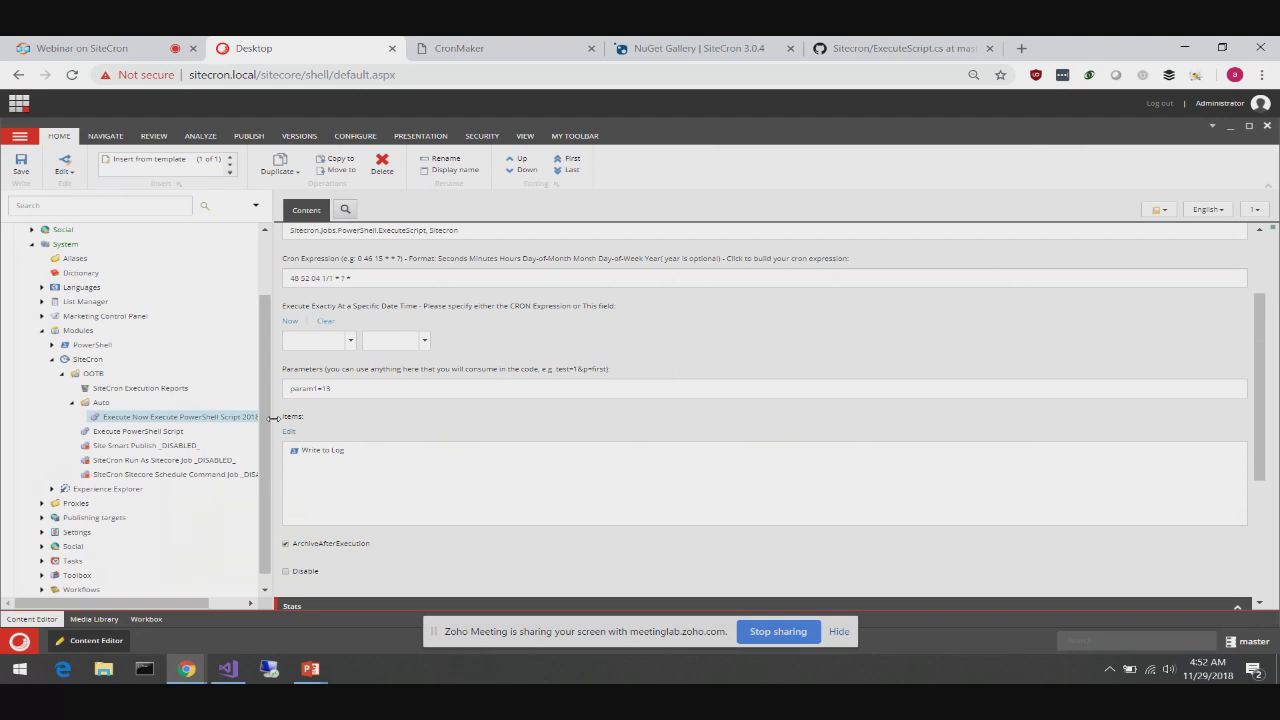
pyautogui.moveTo(274, 424); pyautogui.dragTo(344, 414)
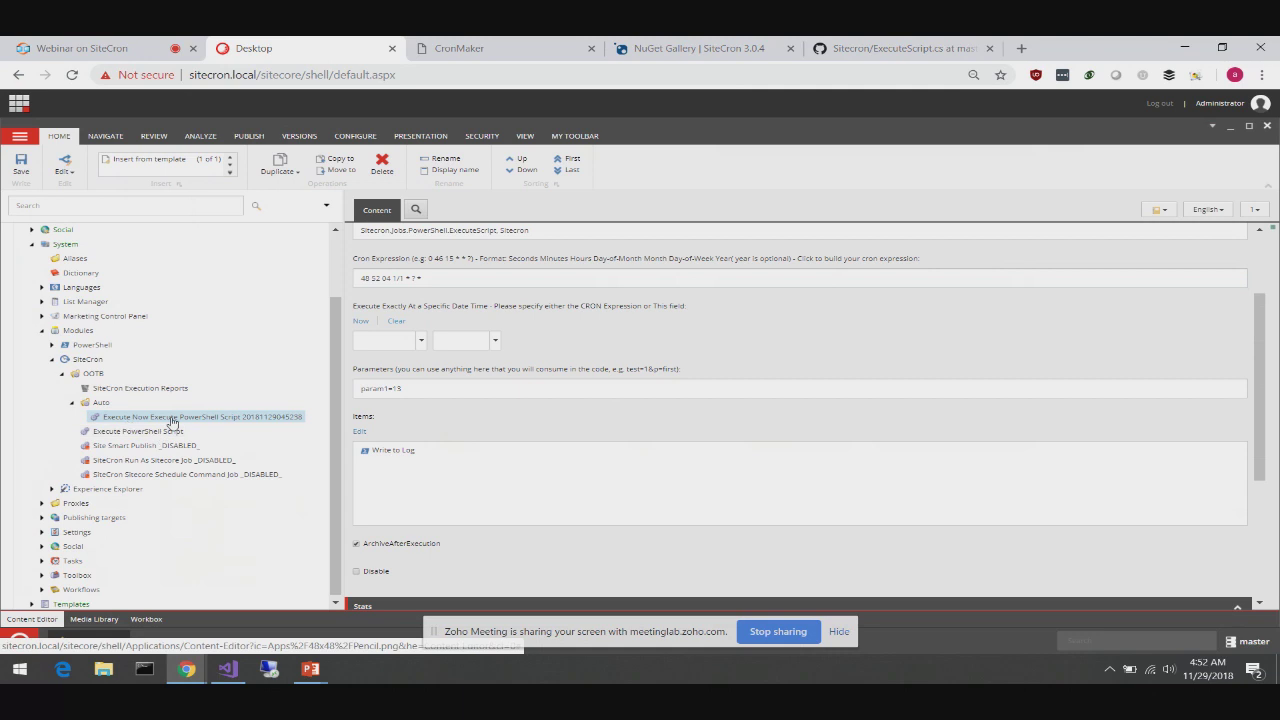
# Select the Auto folder under OOTB and refresh it to check the on-demand job item
pyautogui.click(101, 404)
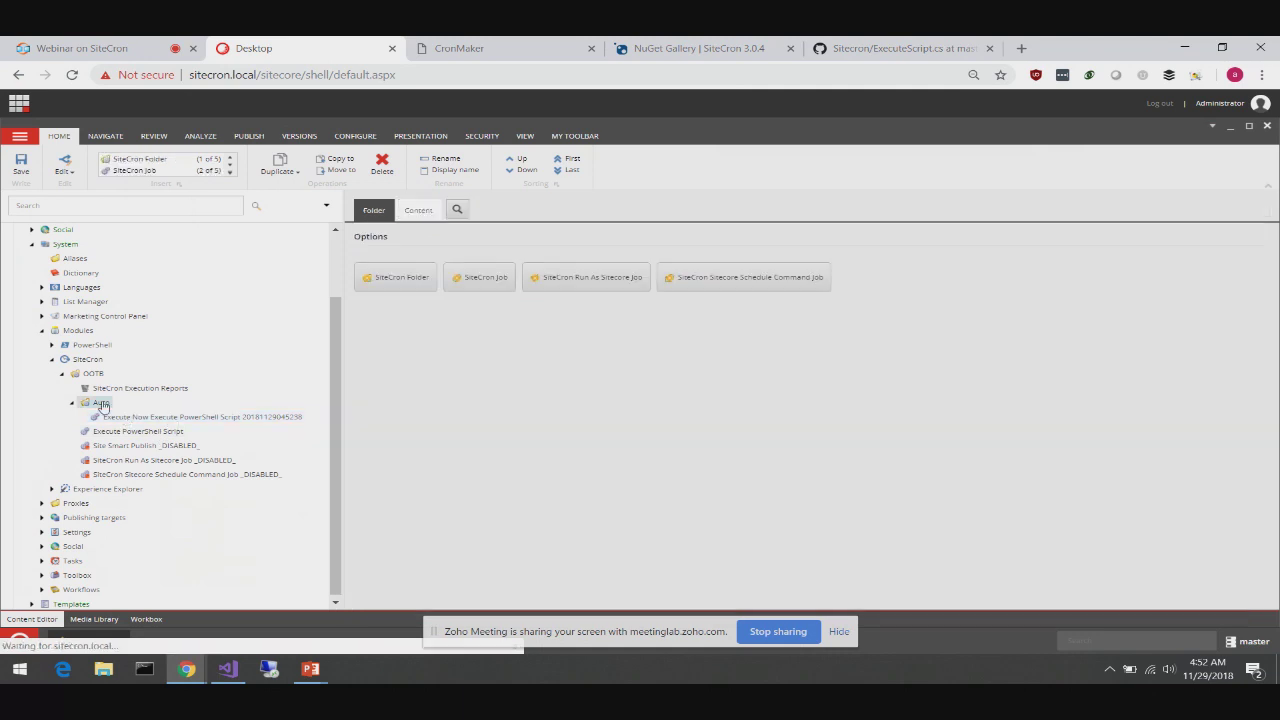
pyautogui.rightClick(101, 404)
pyautogui.click(162, 551)
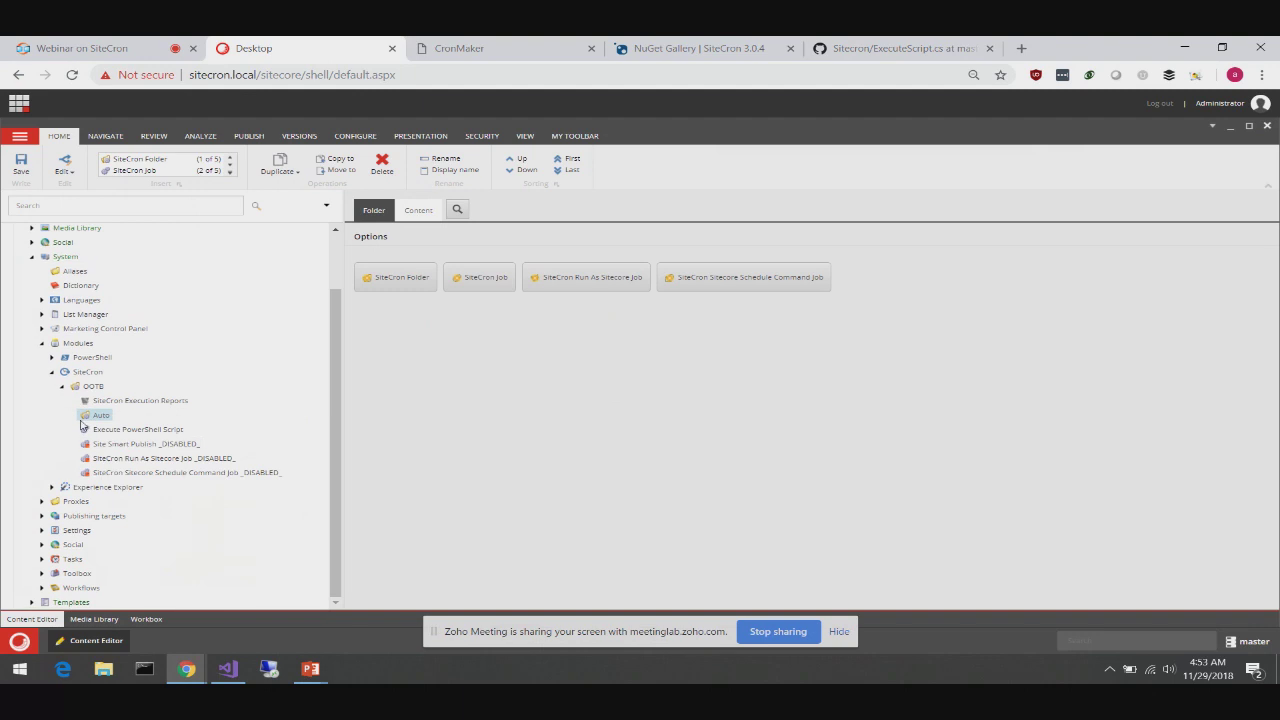
# Refresh SiteCron Execution Reports, expand its 2018/11/29/12/52 folders and open the Execute Now Execute PowerShell Script report
pyautogui.click(99, 402)
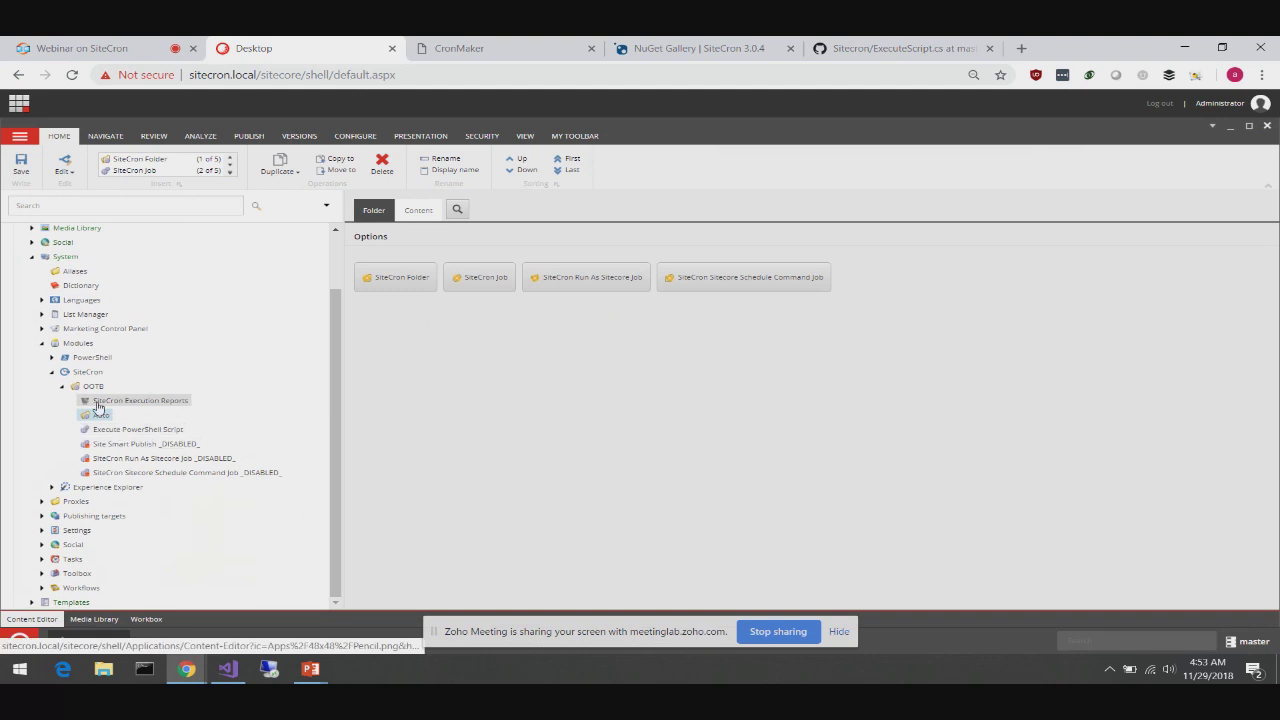
pyautogui.rightClick(98, 403)
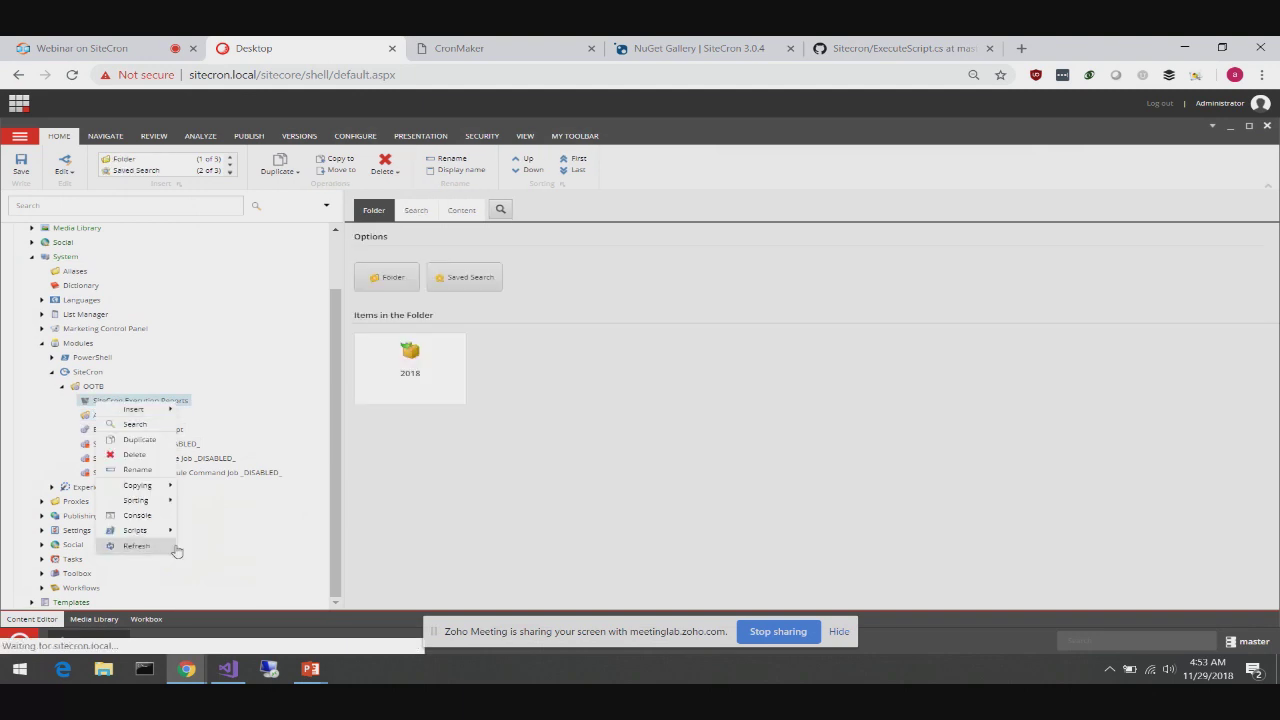
pyautogui.click(137, 546)
pyautogui.click(83, 402)
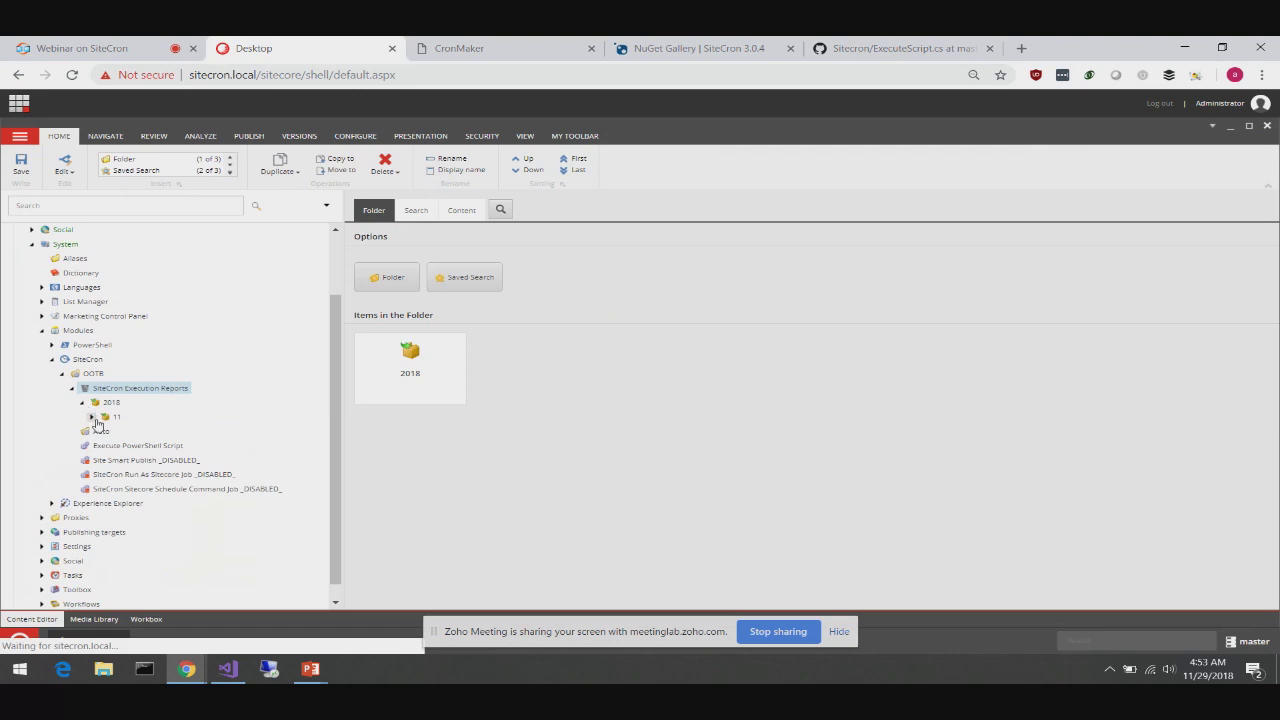
pyautogui.click(92, 417)
pyautogui.click(101, 431)
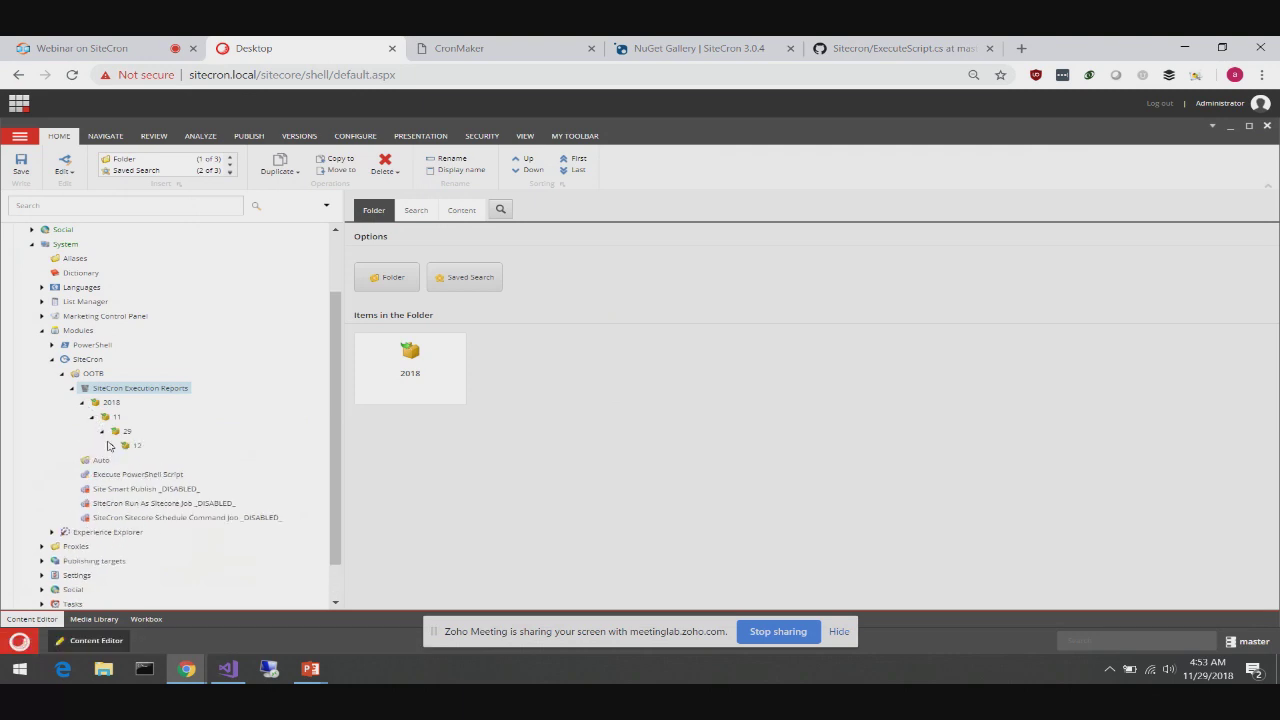
pyautogui.click(111, 446)
pyautogui.click(121, 460)
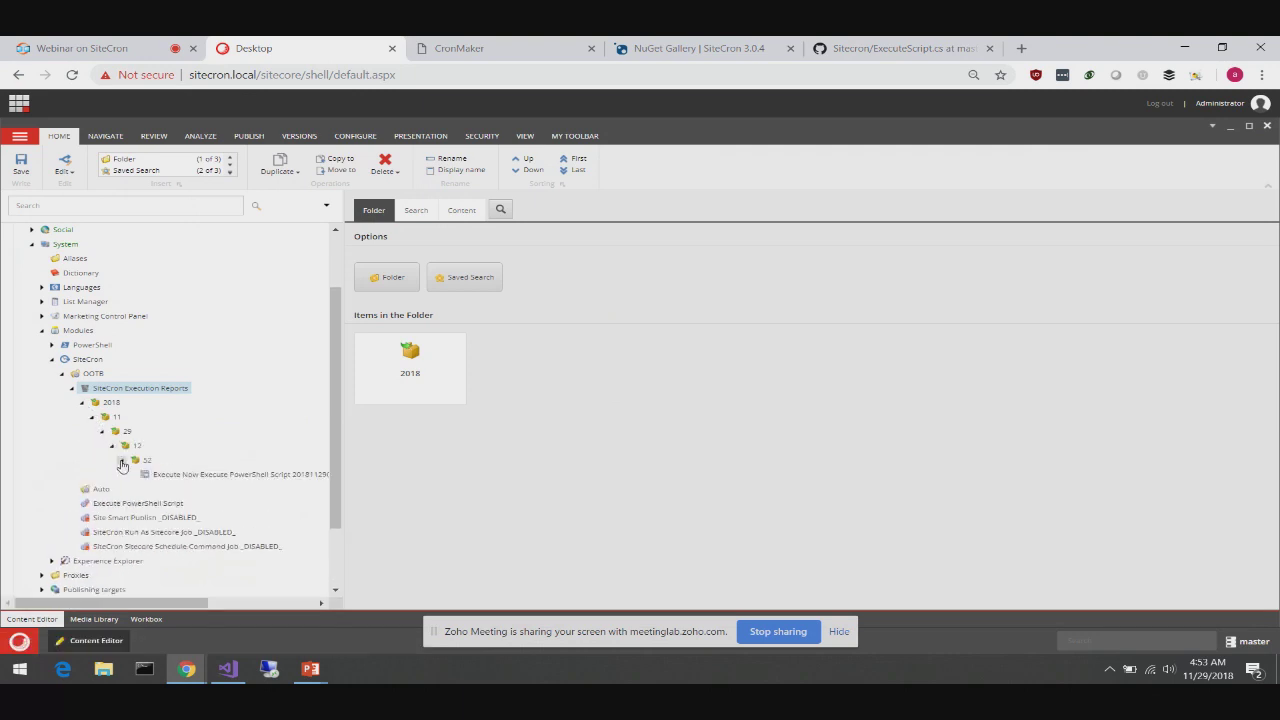
pyautogui.click(189, 474)
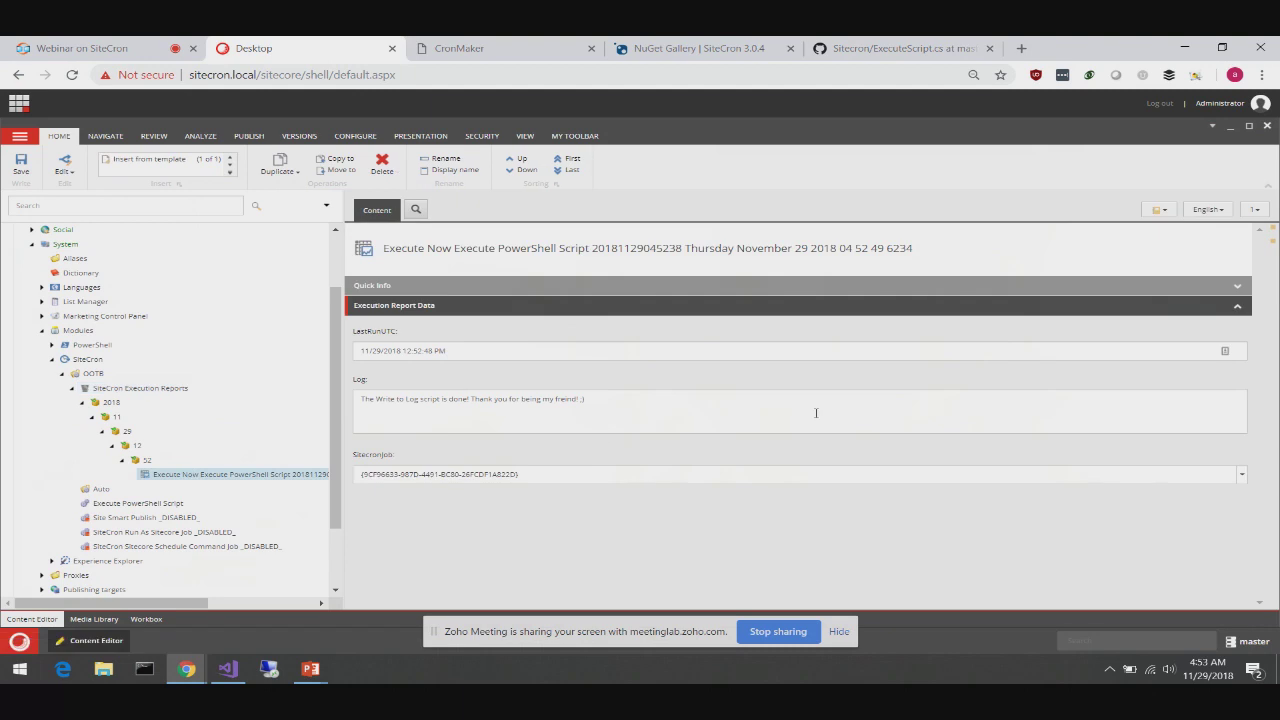
# Review the Execute Now report's data, highlighting the message in its Log field
pyautogui.scroll(-1, 231, 378)
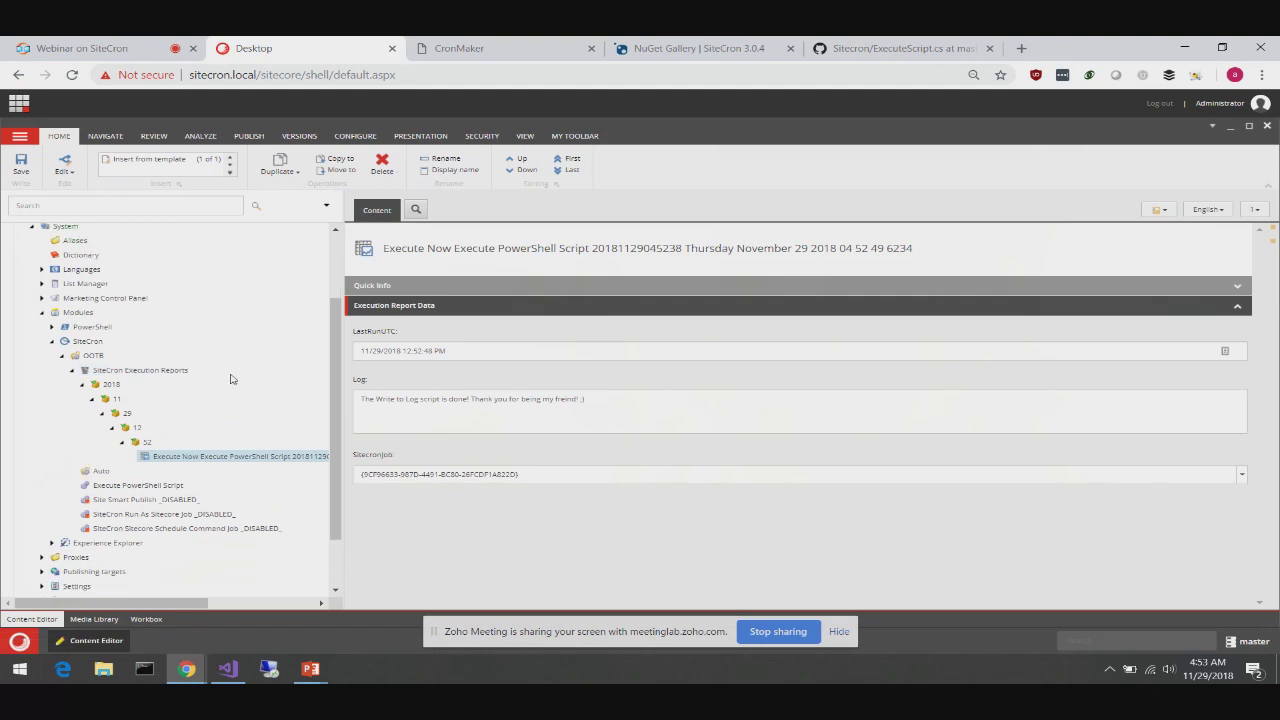
pyautogui.scroll(-3, 231, 378)
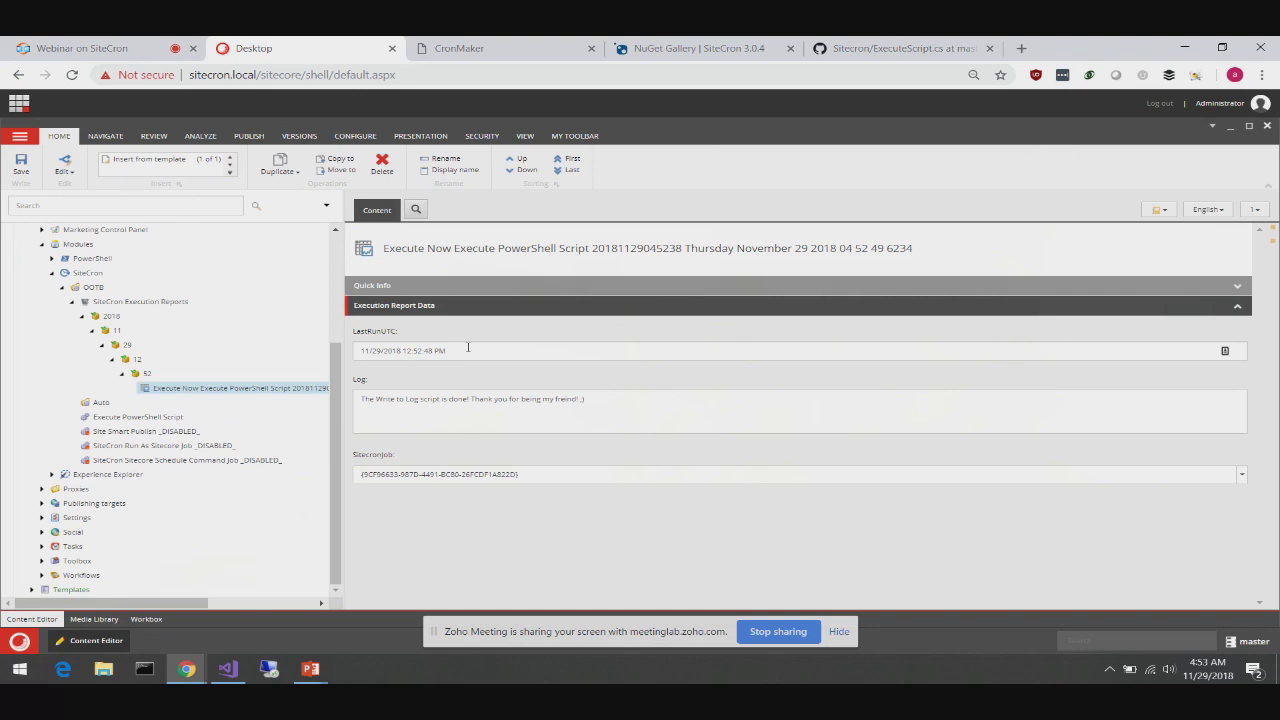
pyautogui.moveTo(363, 399); pyautogui.dragTo(641, 401)
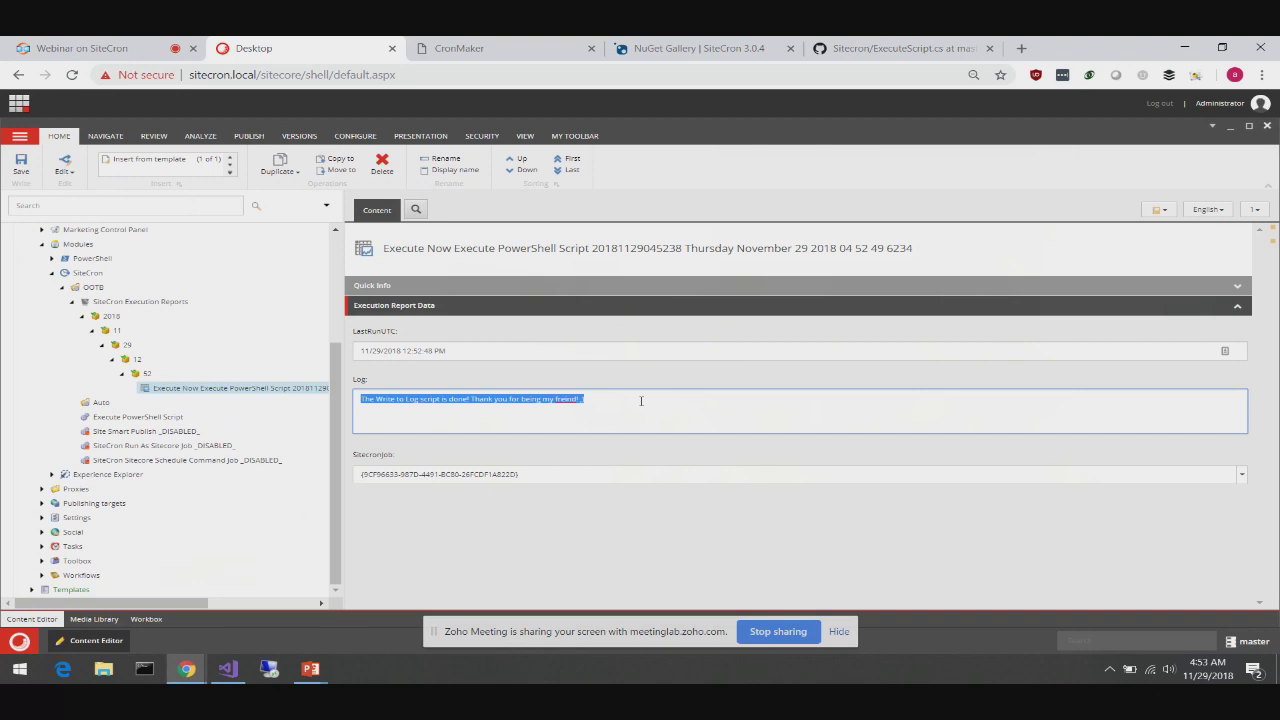
pyautogui.click(580, 406)
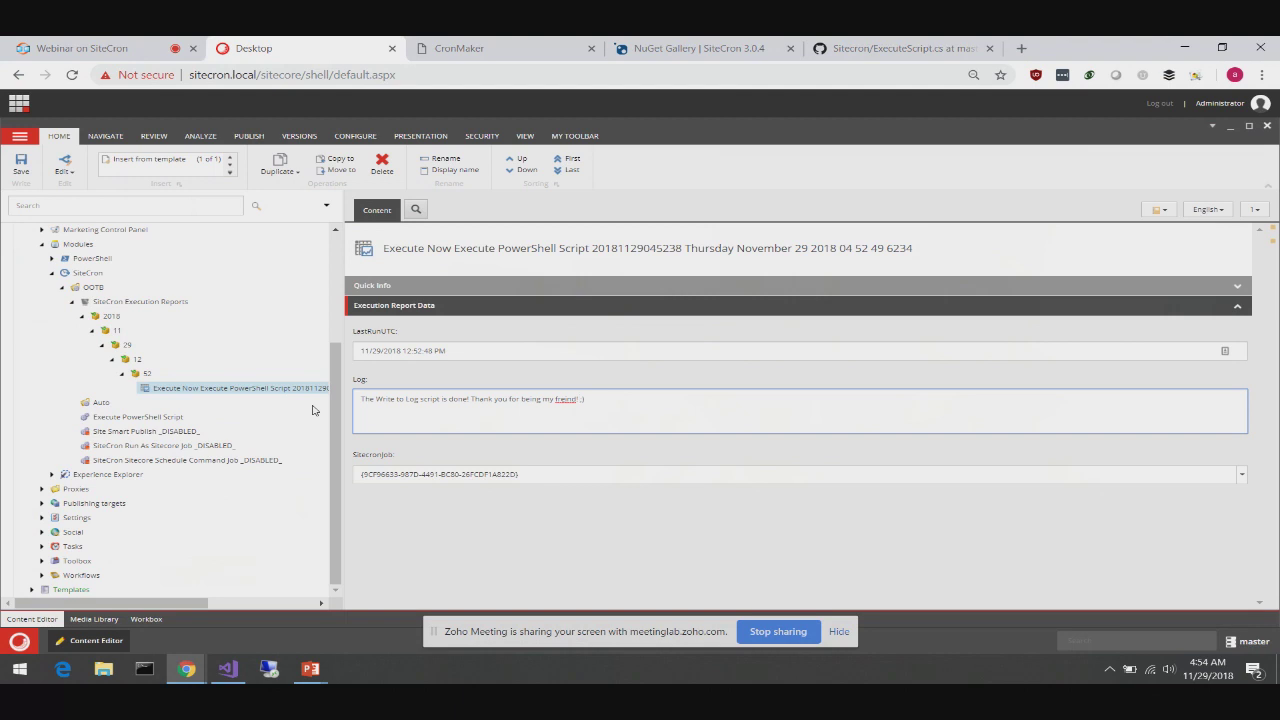
# Refresh the 2018 reports folder and expand it down to 11/29/12/54 to find the scheduled run's report
pyautogui.click(166, 417)
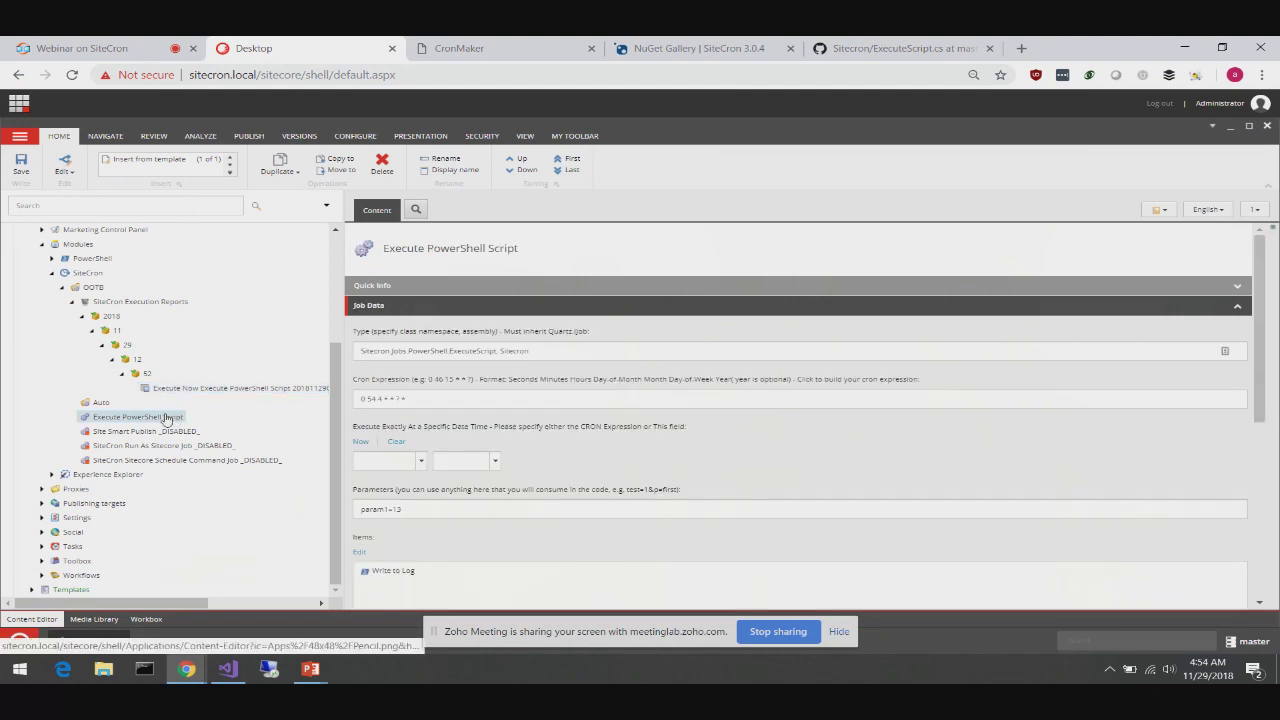
pyautogui.click(110, 316)
pyautogui.rightClick(115, 320)
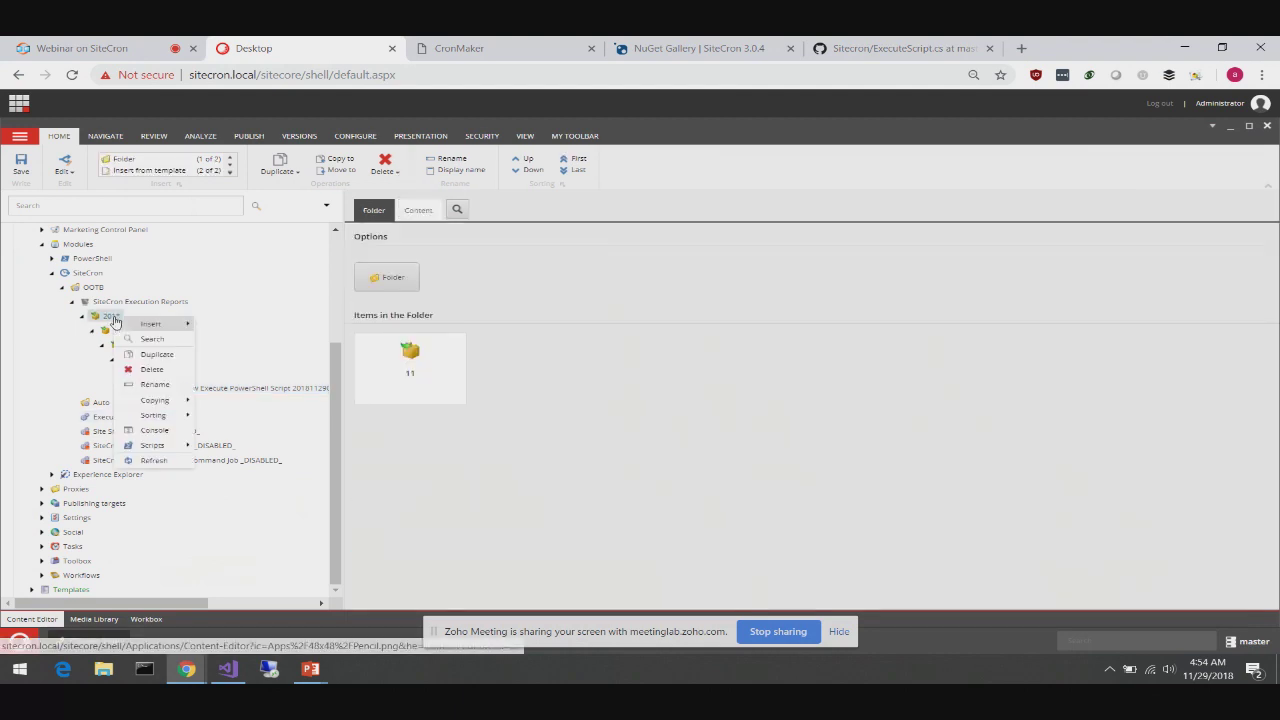
pyautogui.click(155, 460)
pyautogui.click(97, 402)
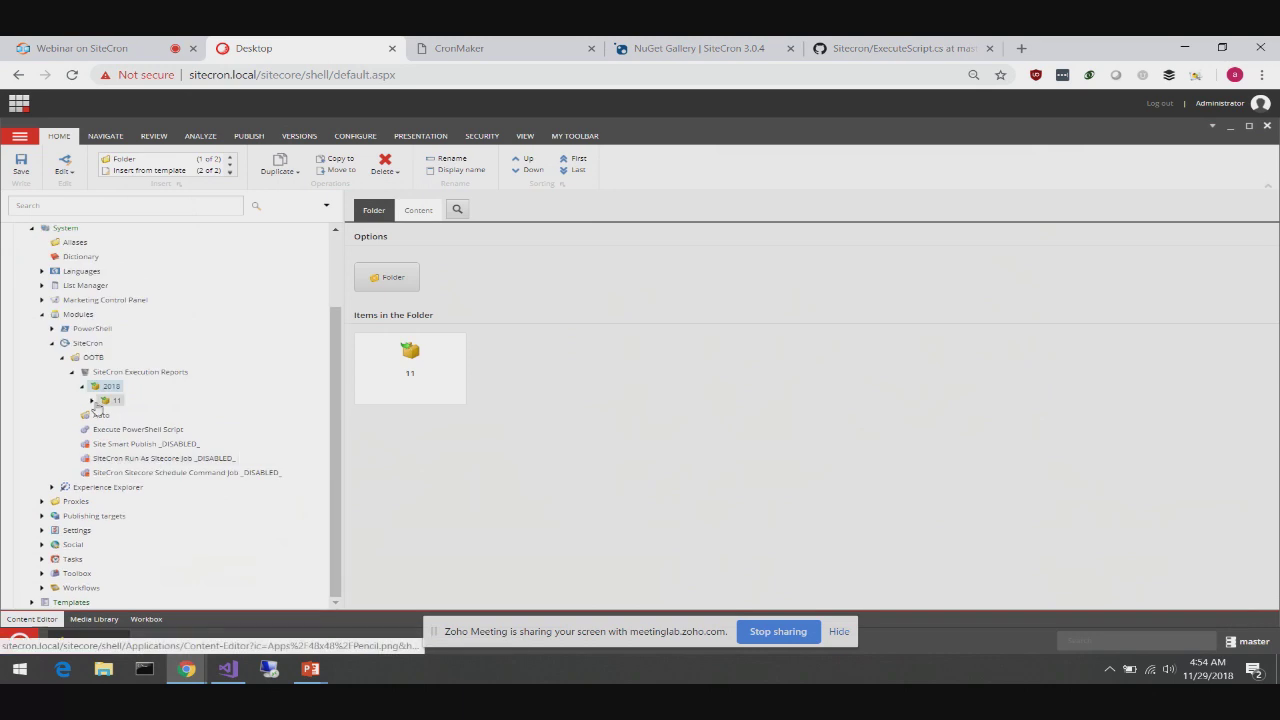
pyautogui.click(109, 402)
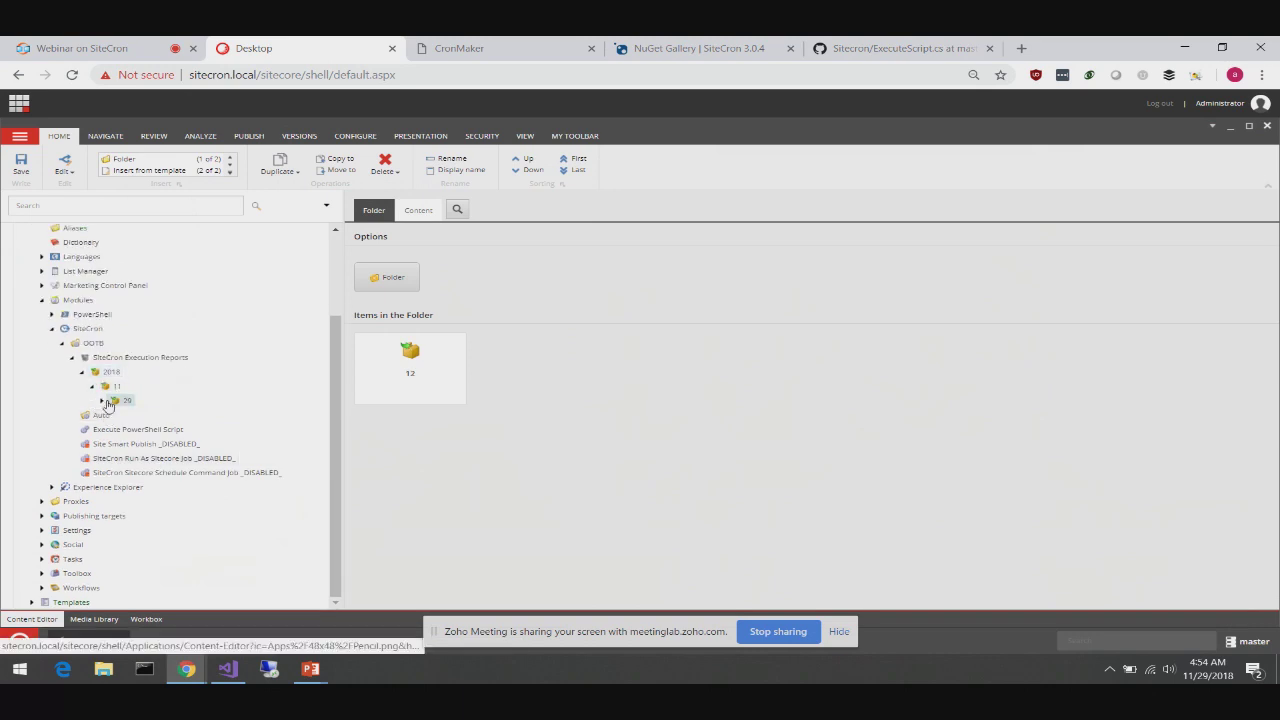
pyautogui.click(103, 401)
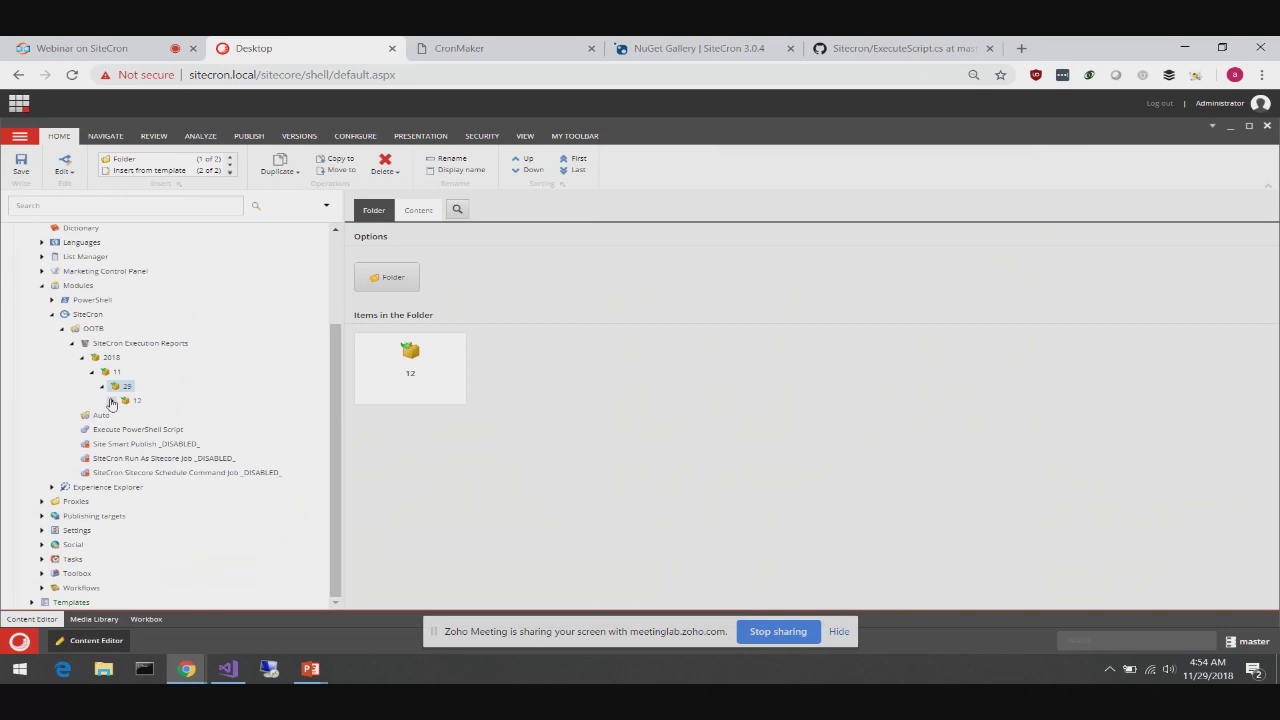
pyautogui.click(121, 400)
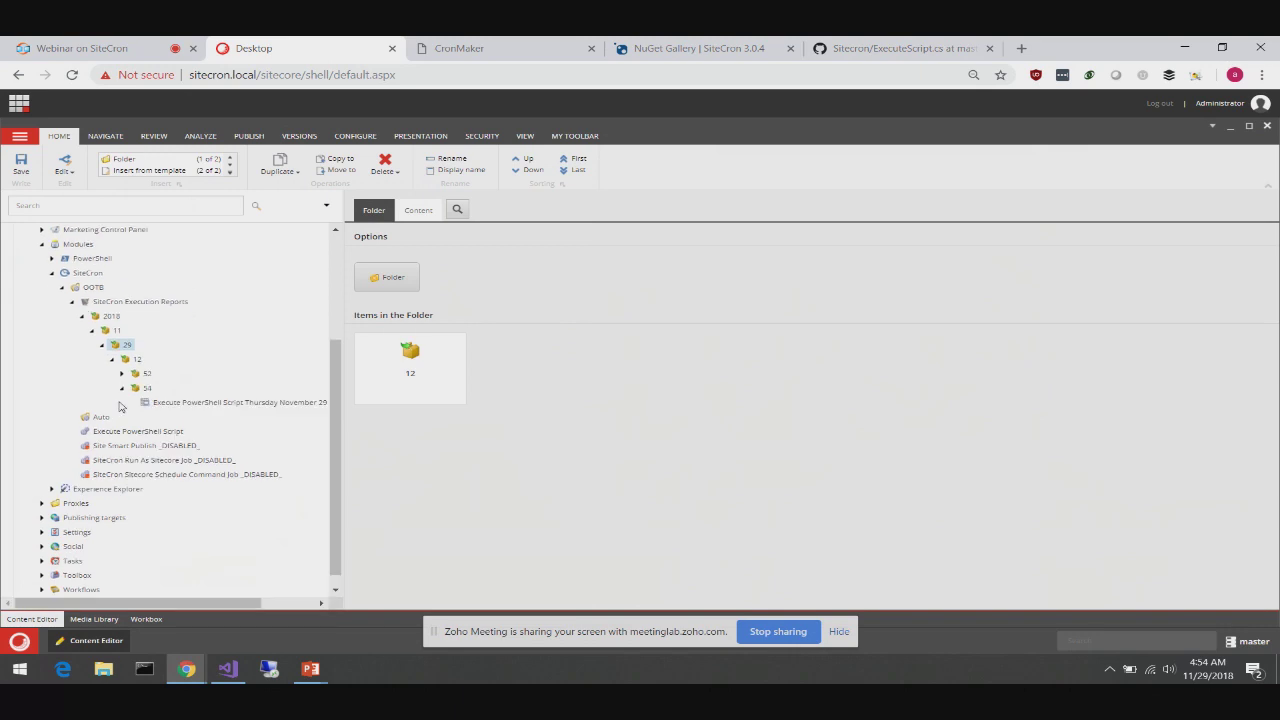
# Open the scheduled Execute PowerShell Script report under 54 and expand its SitecronJob field to inspect the linked job
pyautogui.click(177, 402)
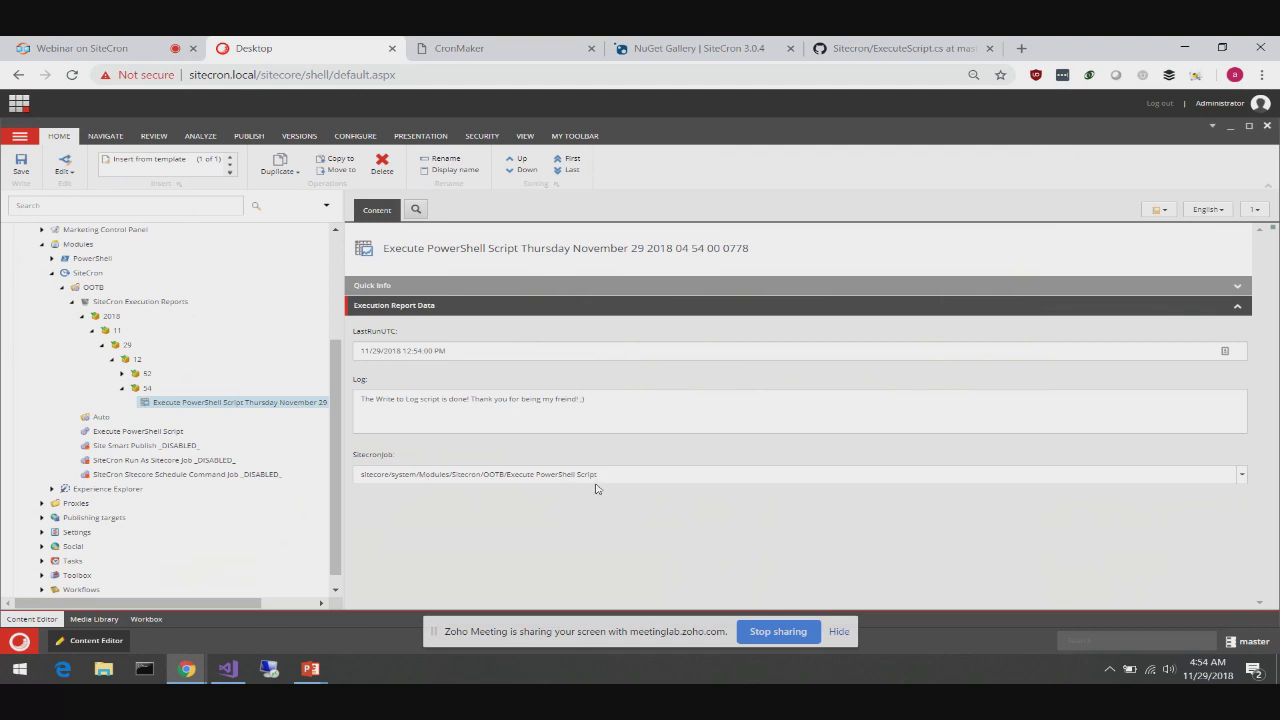
pyautogui.click(1242, 475)
pyautogui.scroll(-2, 1232, 481)
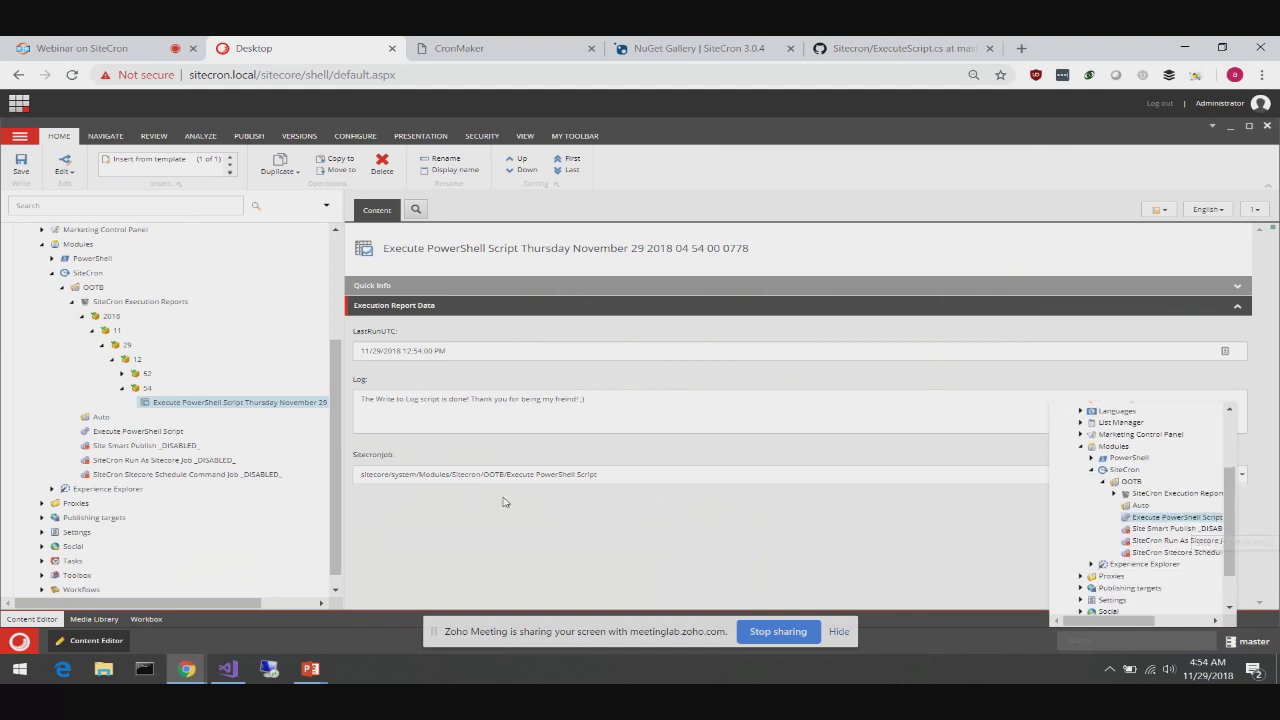
# Switch to File Explorer and browse to C:\inetpub\wwwroot\sitecron\Data\logs
pyautogui.click(107, 677)
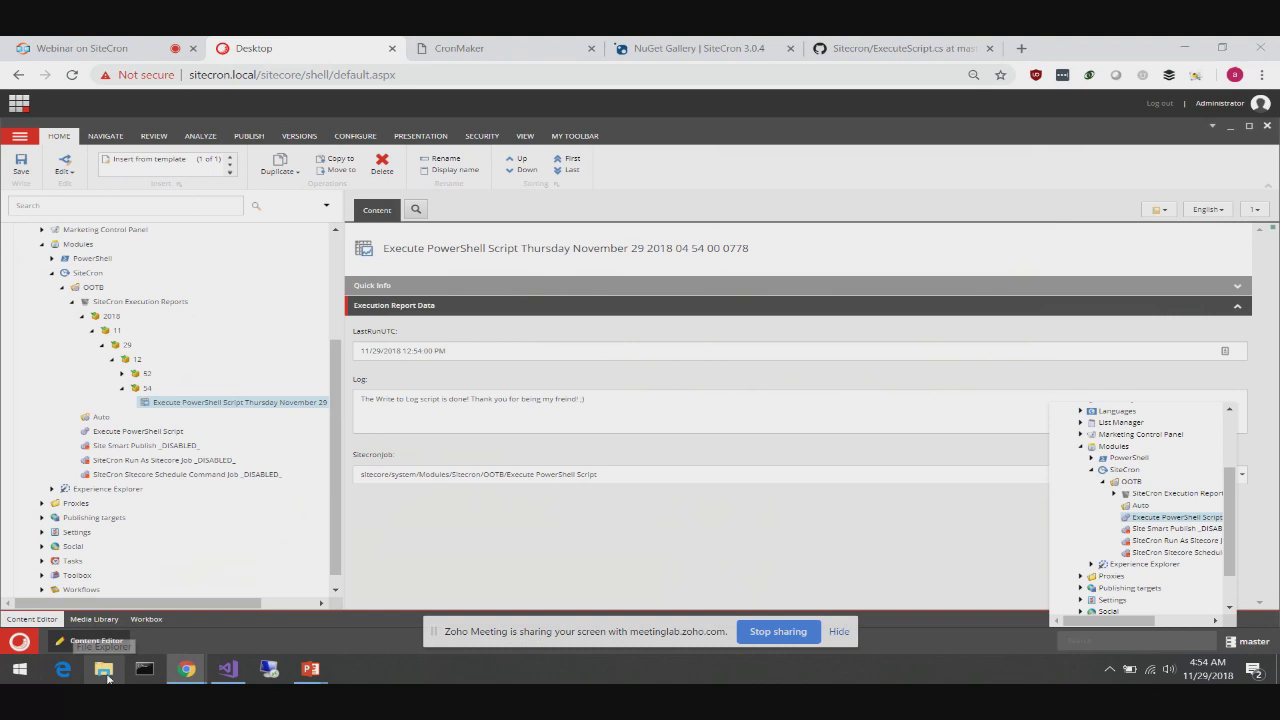
pyautogui.scroll(-1, 323, 486)
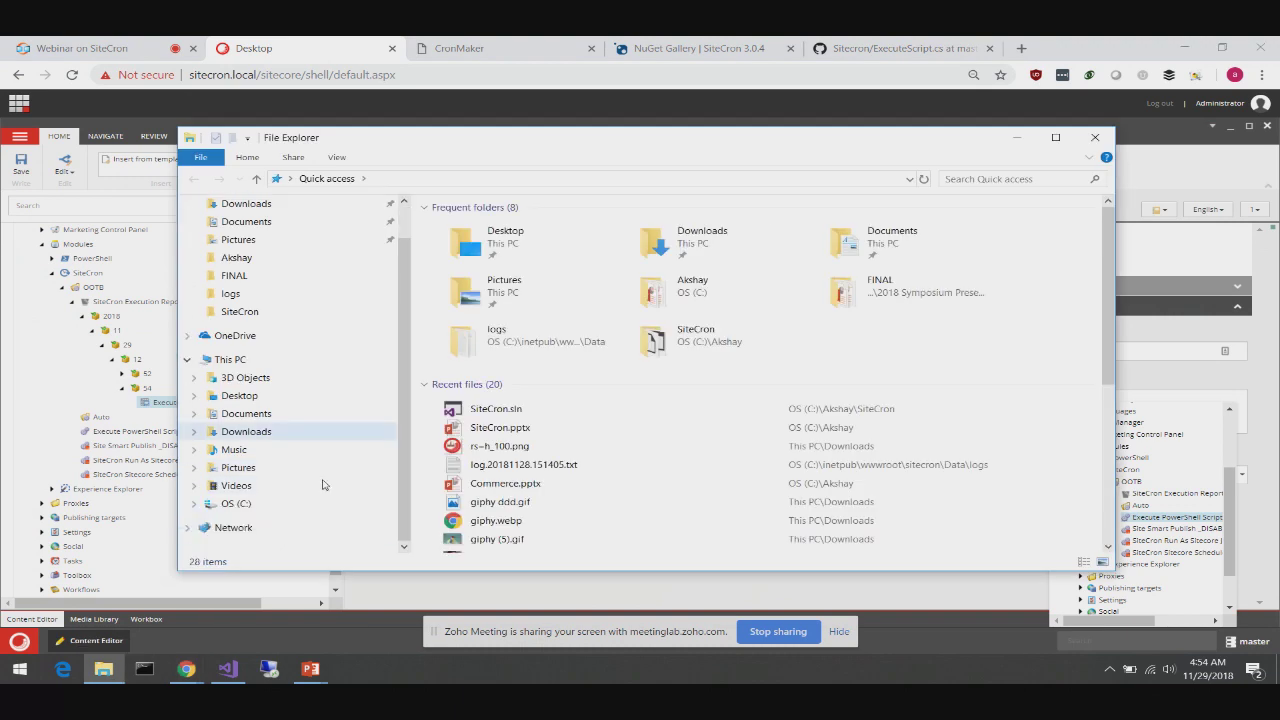
pyautogui.click(238, 503)
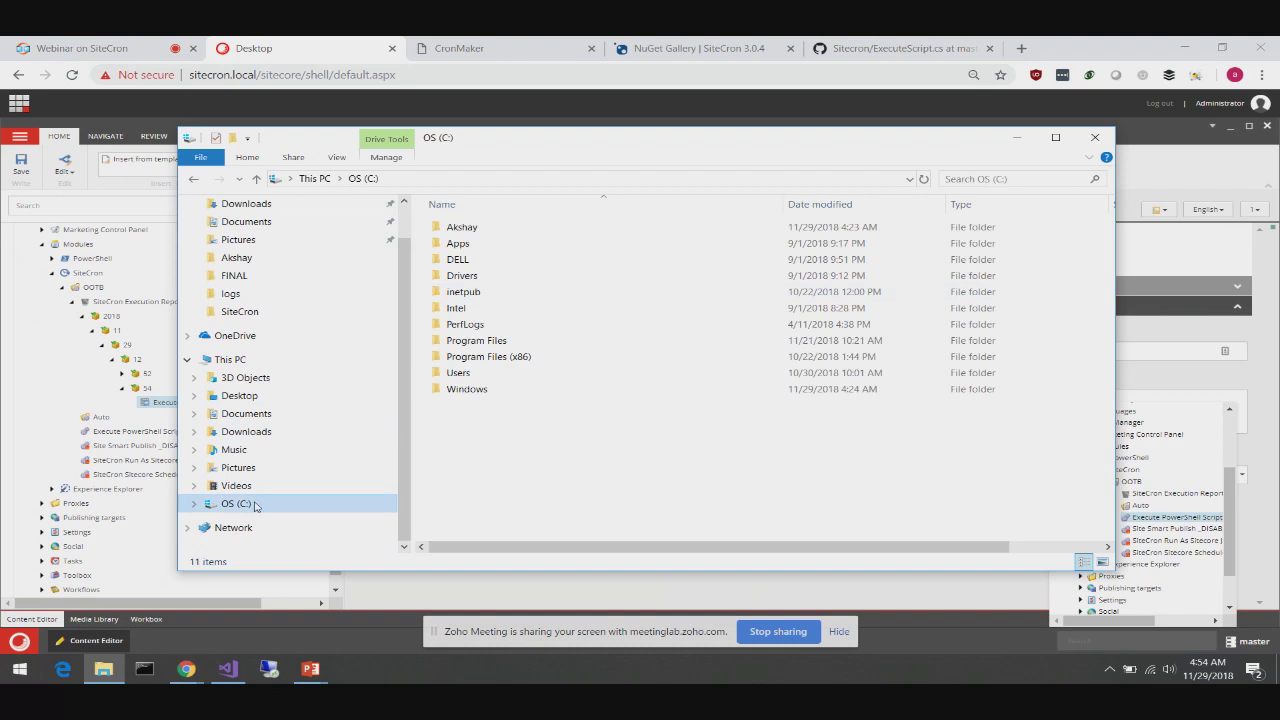
pyautogui.doubleClick(486, 290)
pyautogui.doubleClick(487, 291)
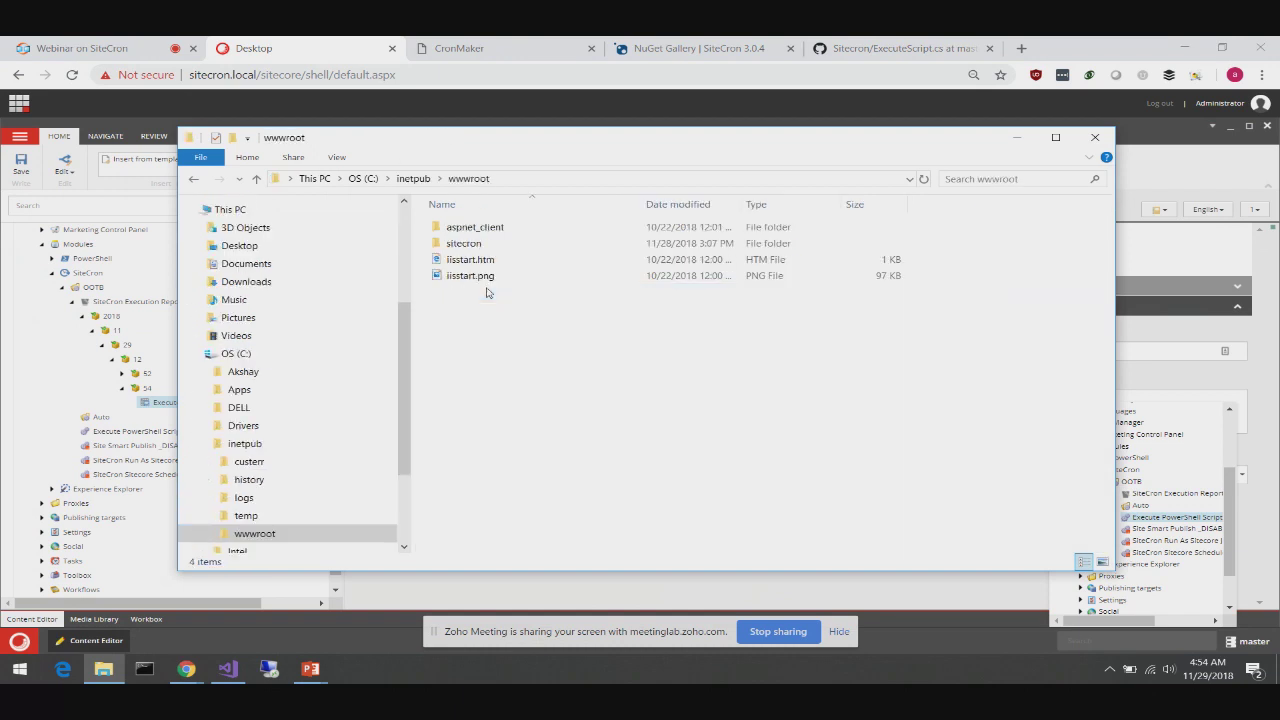
pyautogui.doubleClick(486, 244)
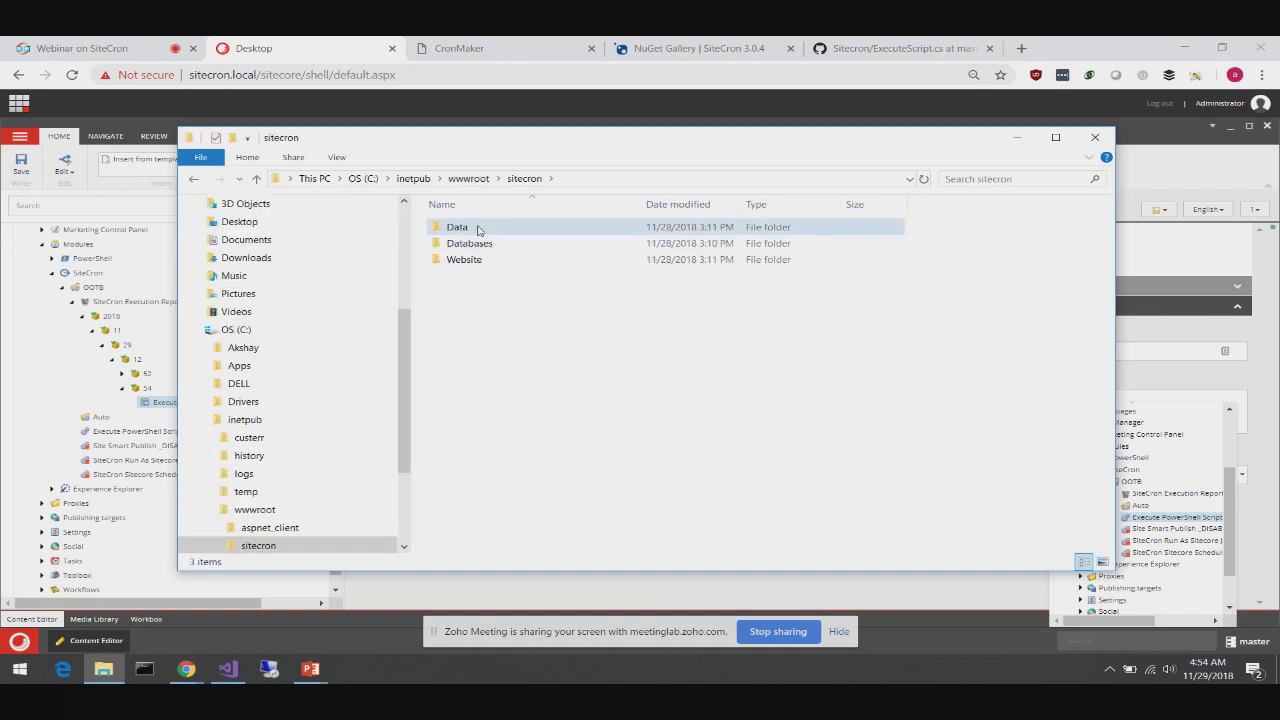
pyautogui.doubleClick(478, 230)
pyautogui.doubleClick(474, 281)
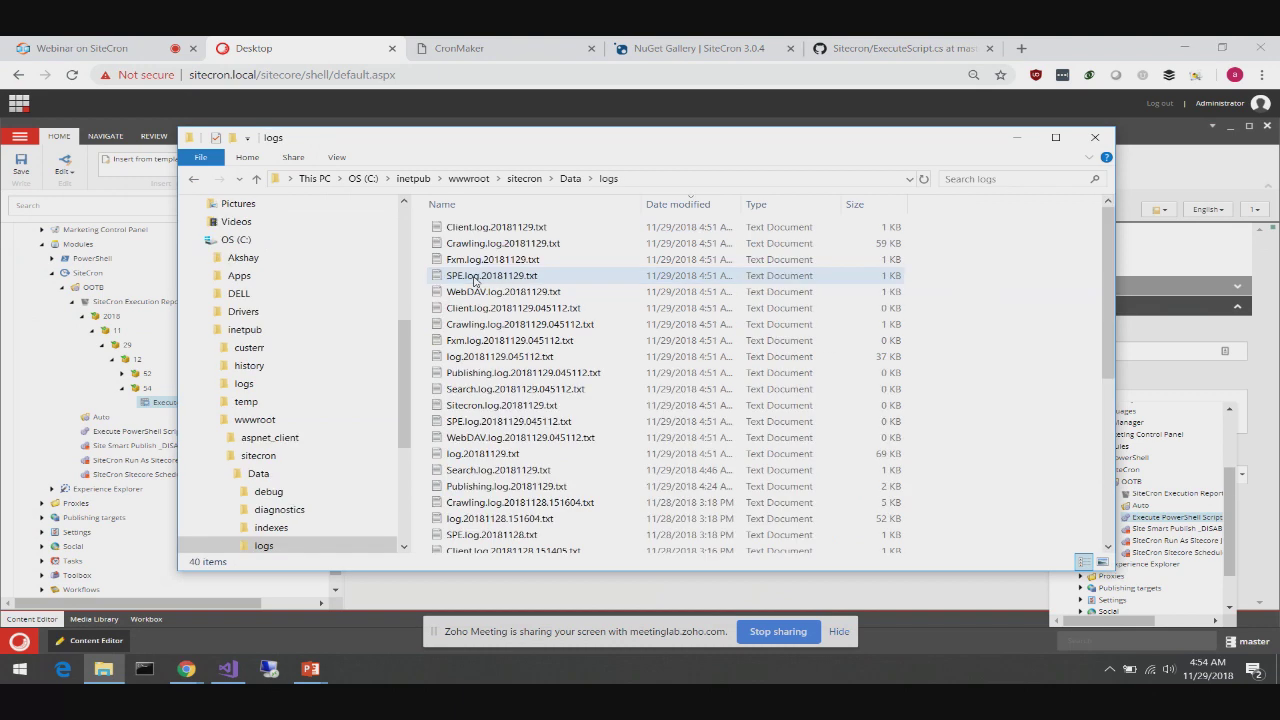
# Open SPE.log.20181129.txt in Notepad to check its contents, then close it
pyautogui.click(527, 277)
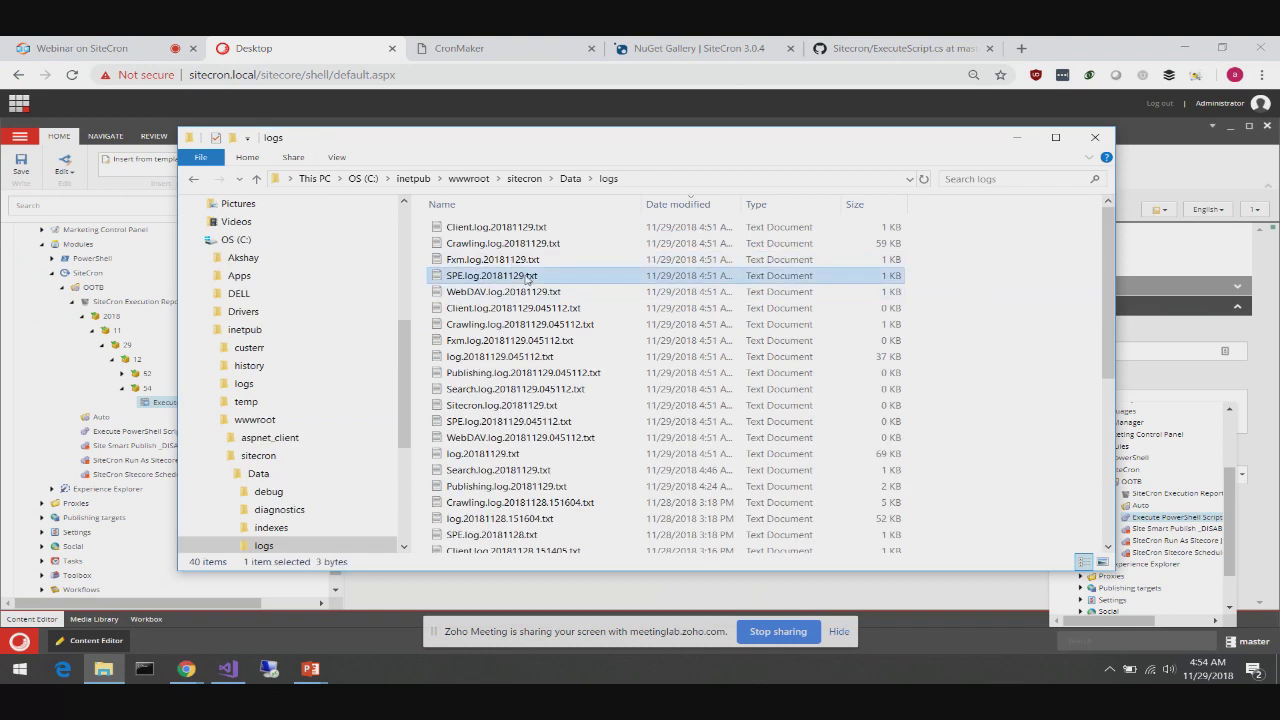
pyautogui.doubleClick(527, 277)
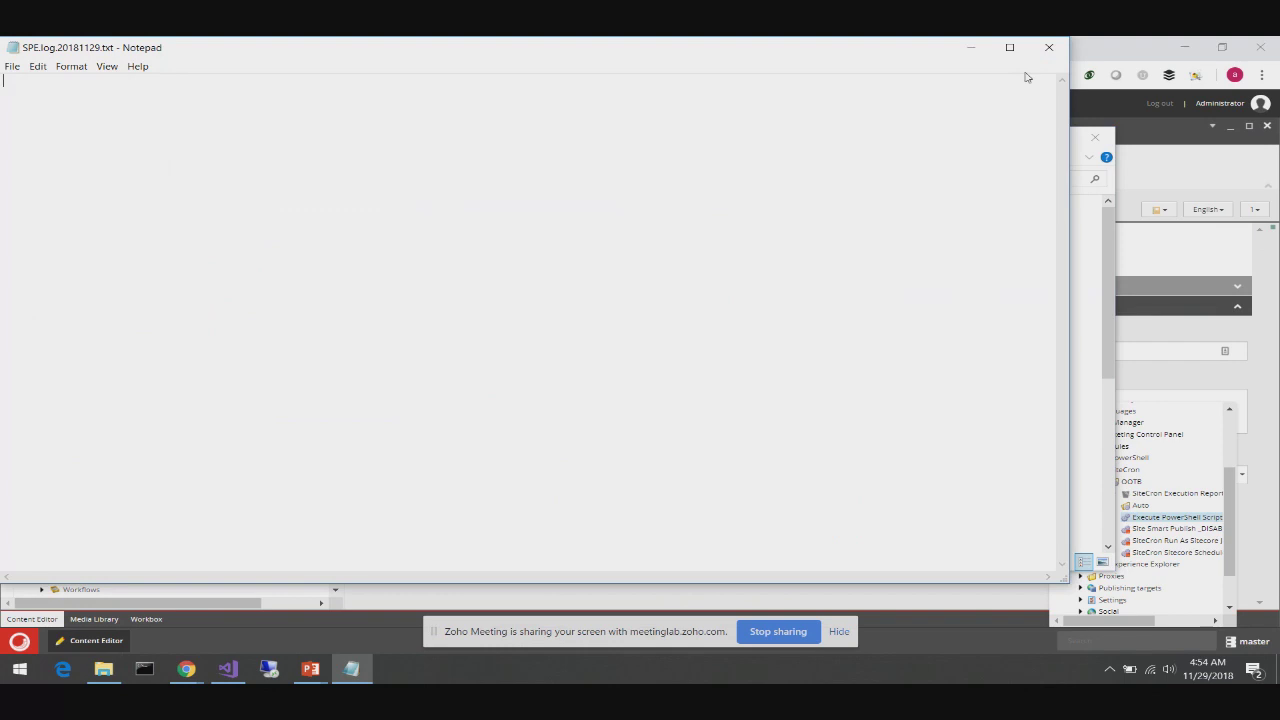
pyautogui.click(1049, 47)
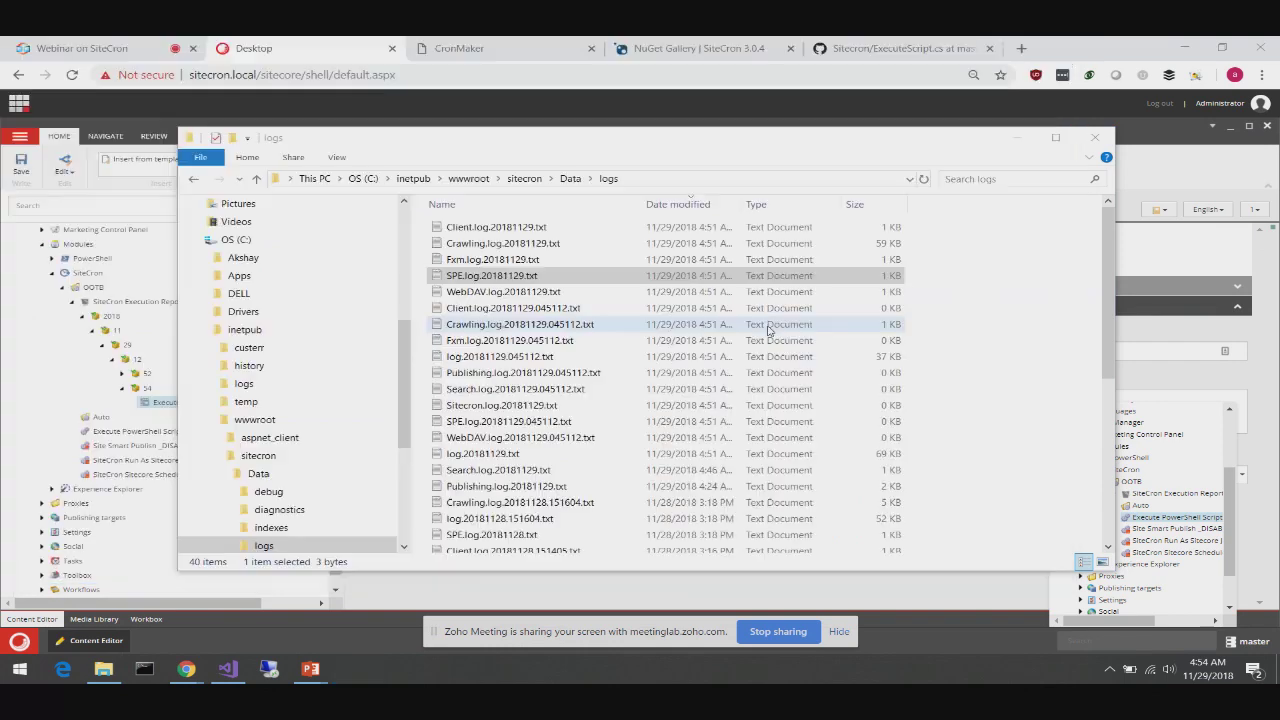
# Open Sitecron.log.20181129.txt in a maximized Notepad window and go to its latest entries
pyautogui.doubleClick(539, 405)
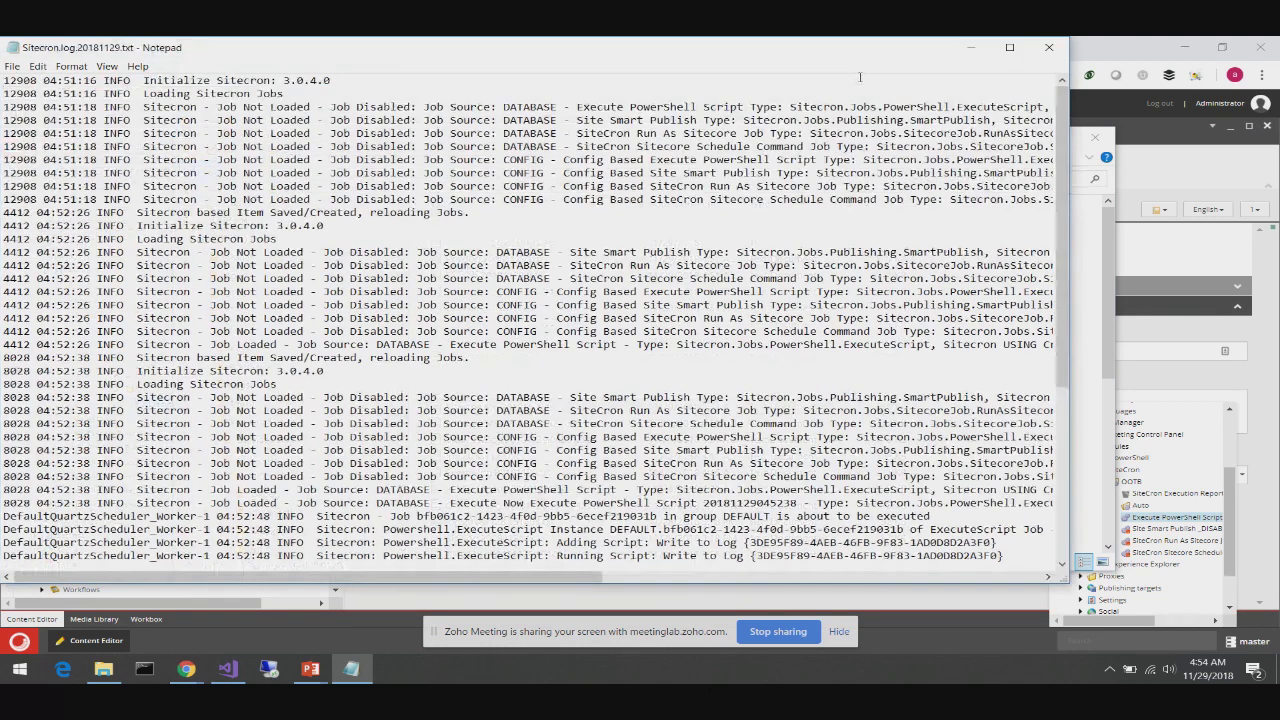
pyautogui.doubleClick(859, 47)
pyautogui.scroll(-5, 640, 350)
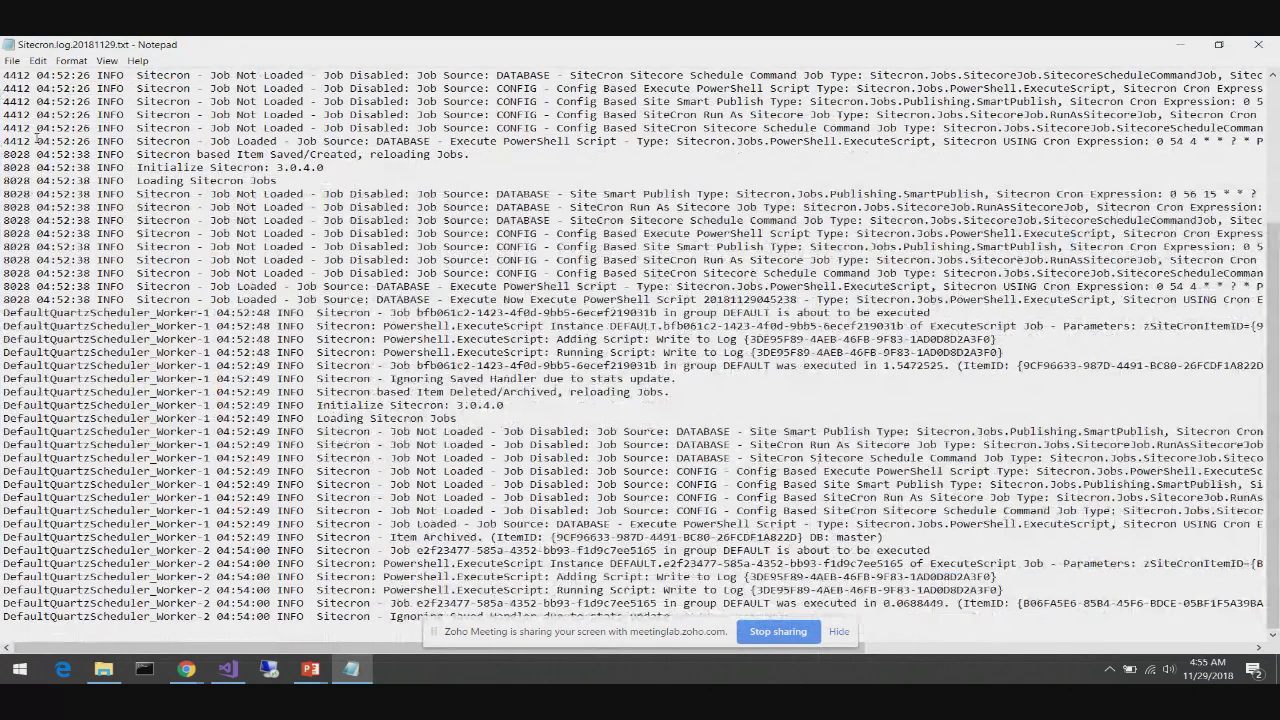
# Examine the 04:52:38 job-loading entries, highlighting the job source and the loaded Execute PowerShell Script job
pyautogui.moveTo(3, 166); pyautogui.dragTo(572, 299)
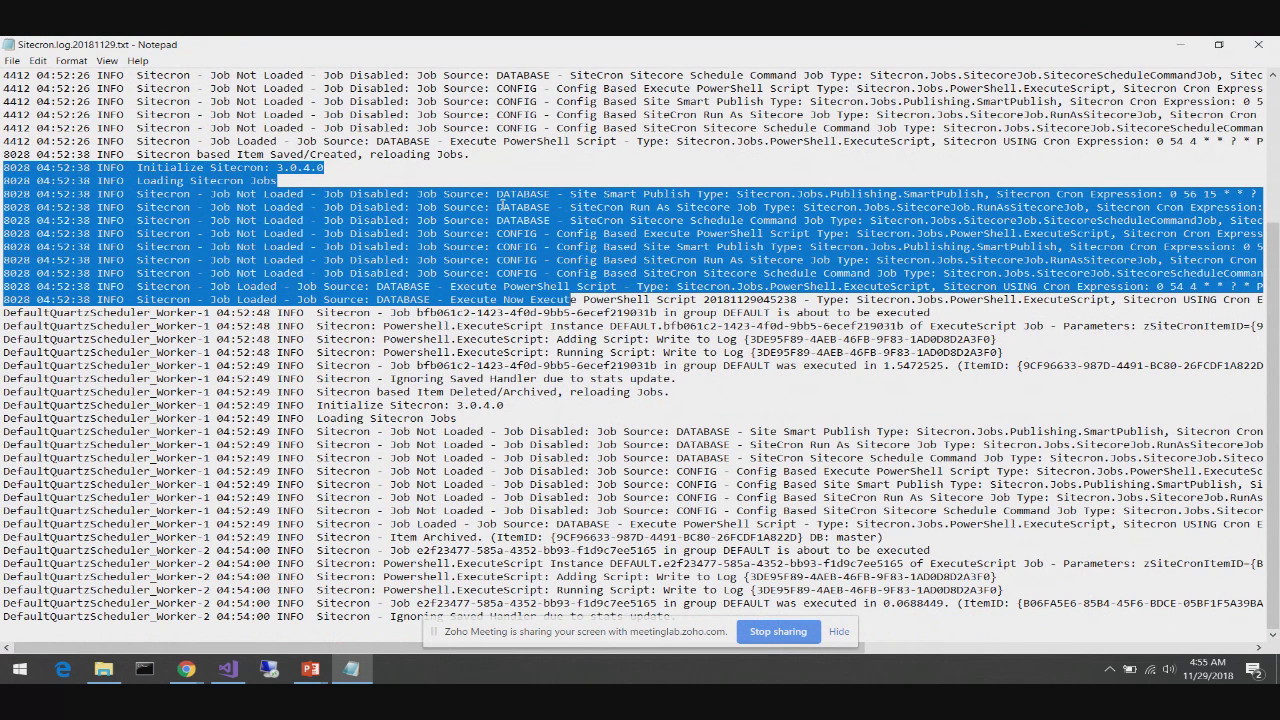
pyautogui.doubleClick(521, 233)
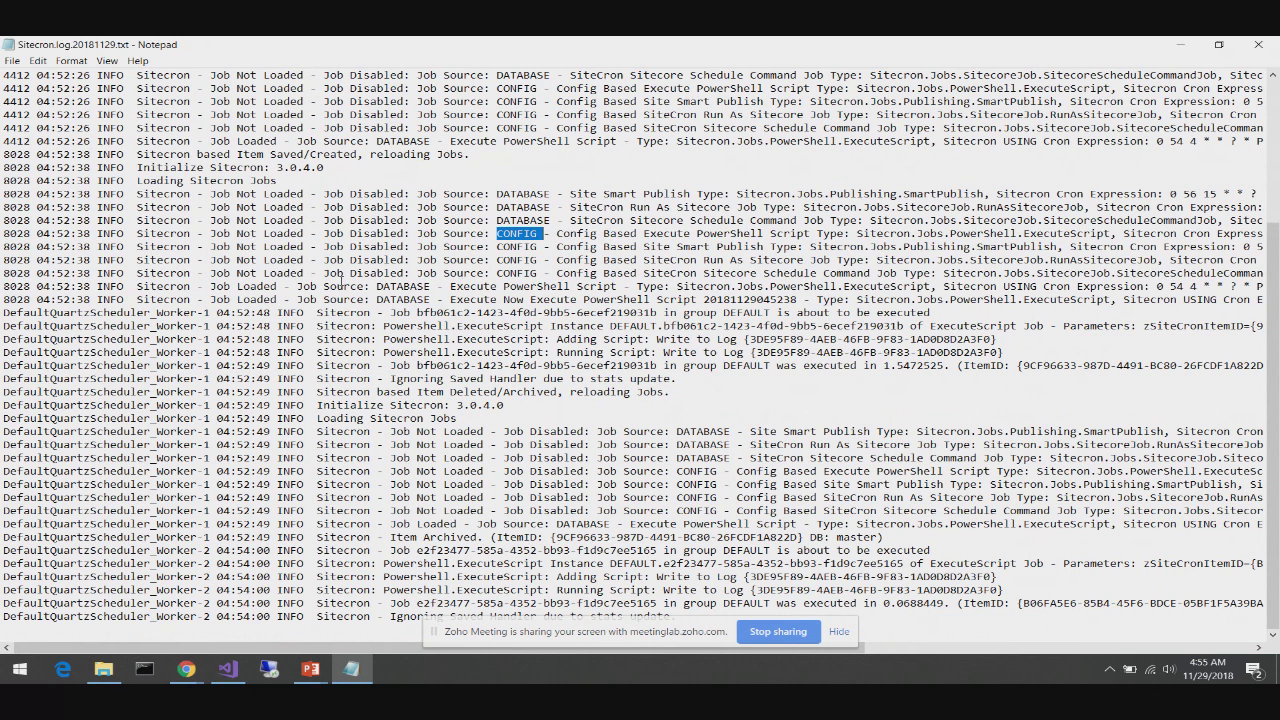
pyautogui.moveTo(431, 287); pyautogui.dragTo(632, 290)
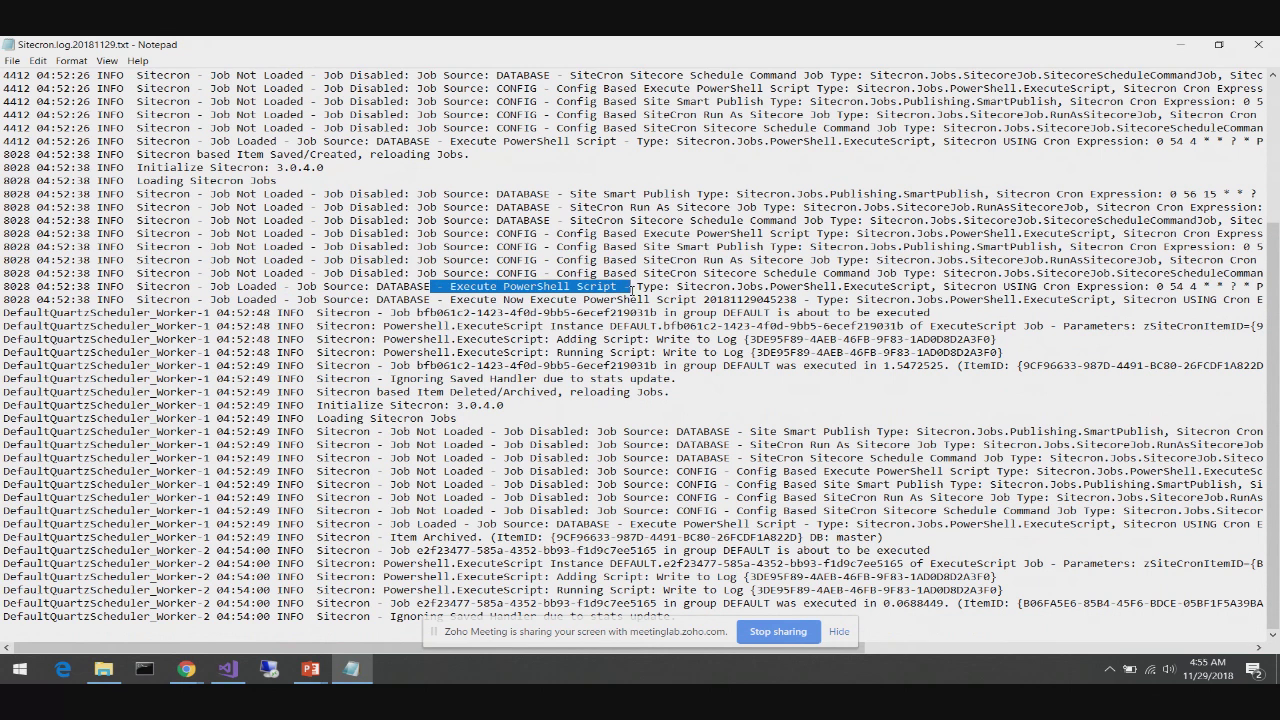
# Examine the execution entries of the on-demand run at 04:52:48 and the scheduled run at 04:54:00
pyautogui.moveTo(322, 312); pyautogui.dragTo(698, 383)
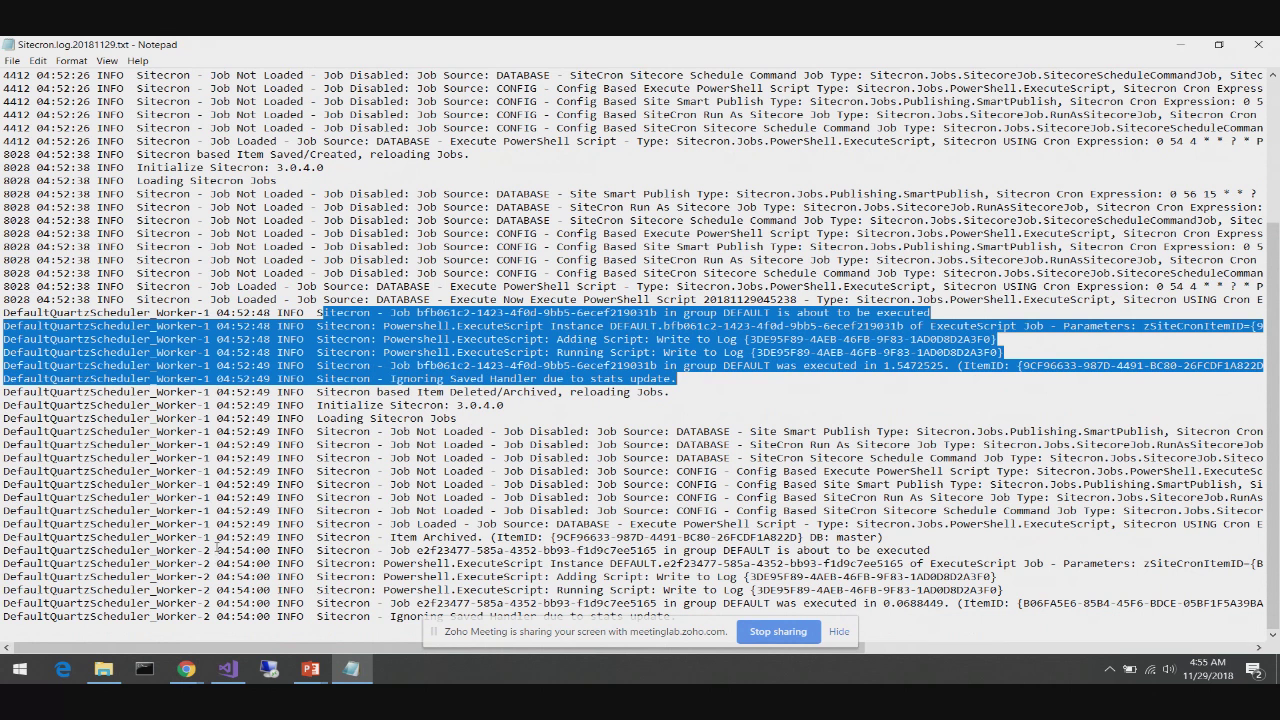
pyautogui.moveTo(217, 549); pyautogui.dragTo(272, 549)
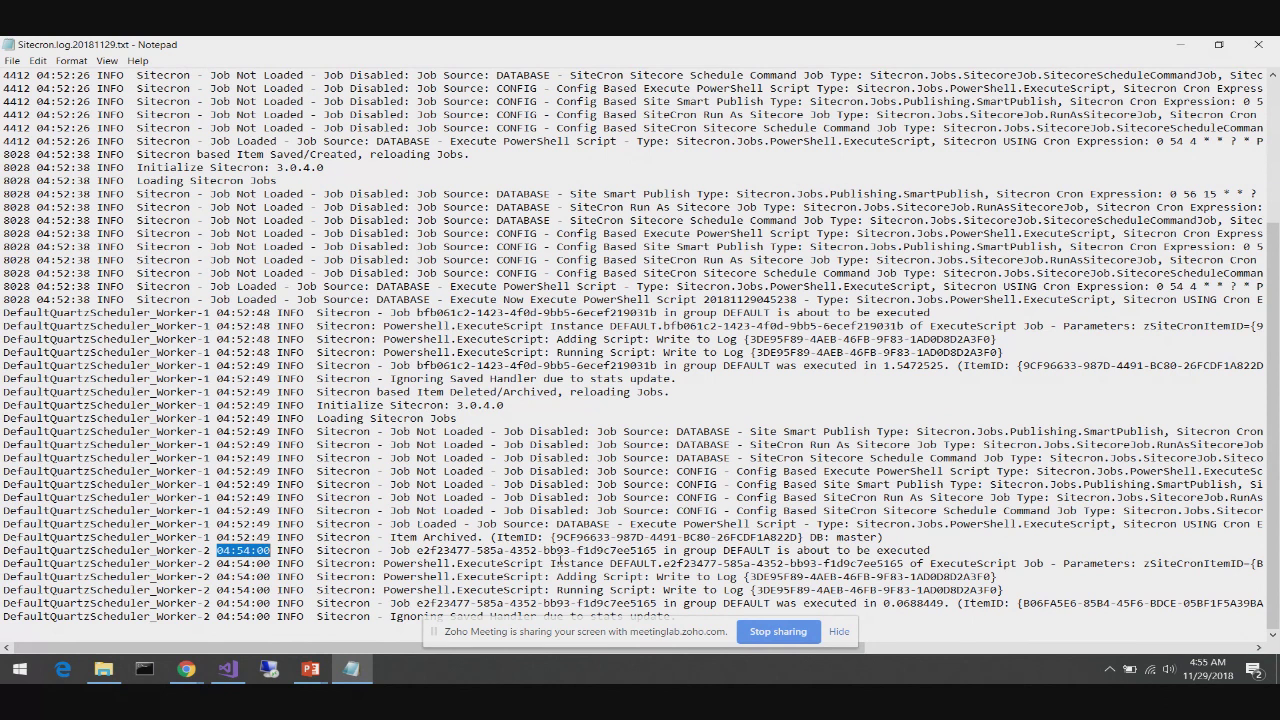
pyautogui.moveTo(391, 550); pyautogui.dragTo(944, 614)
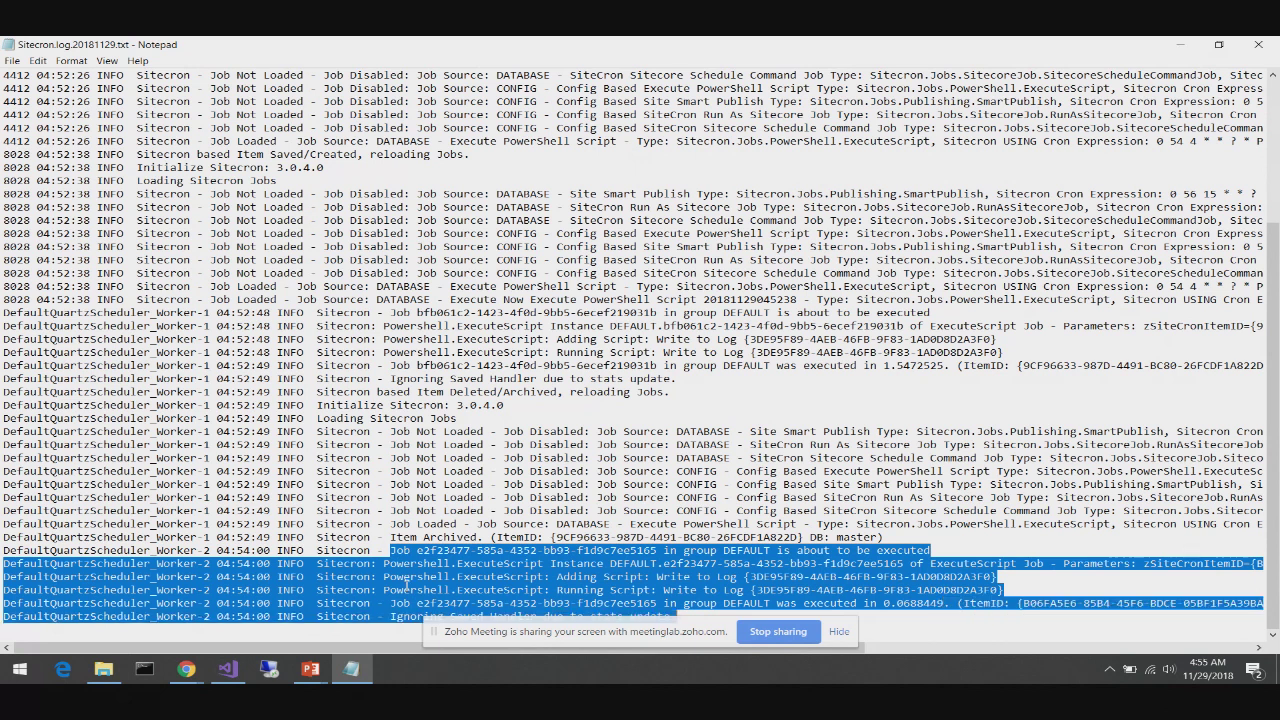
# Switch to the Content Editor in Chrome and review the disabled SiteCron Sitecore Schedule Command job's fields, including its Sitecore Schedule Job options
pyautogui.moveTo(192, 676)
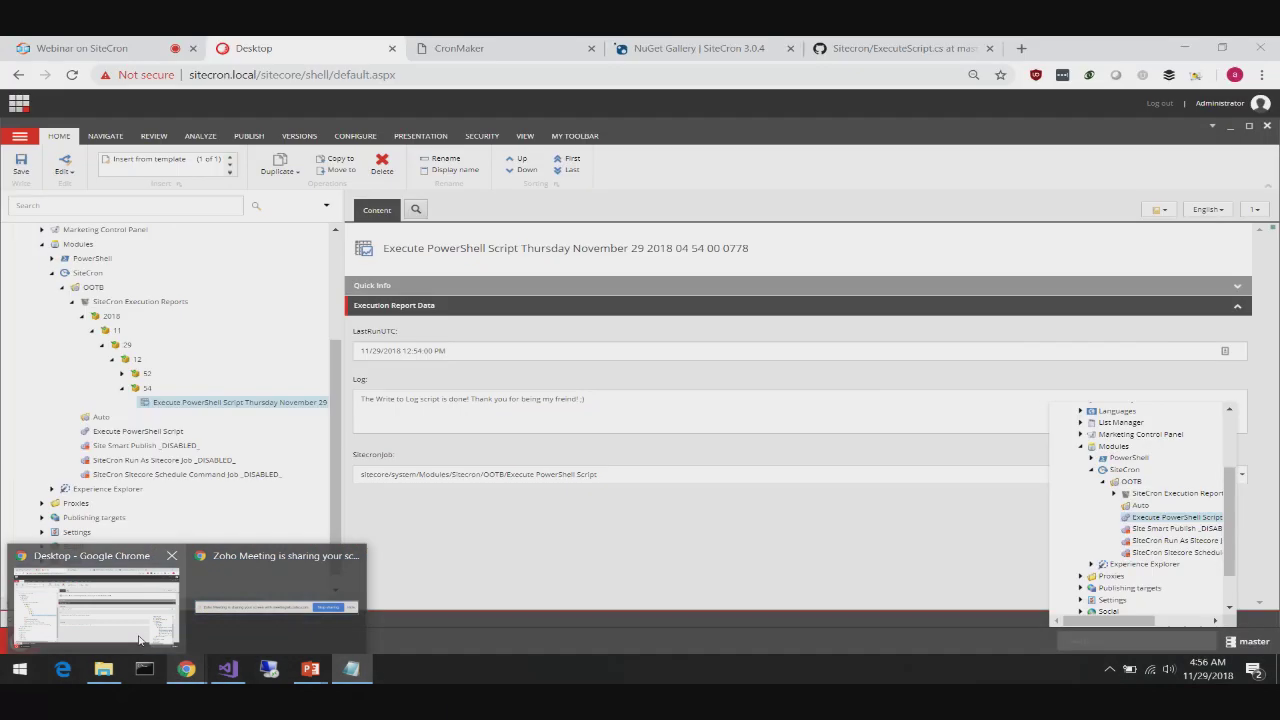
pyautogui.click(140, 638)
pyautogui.click(138, 431)
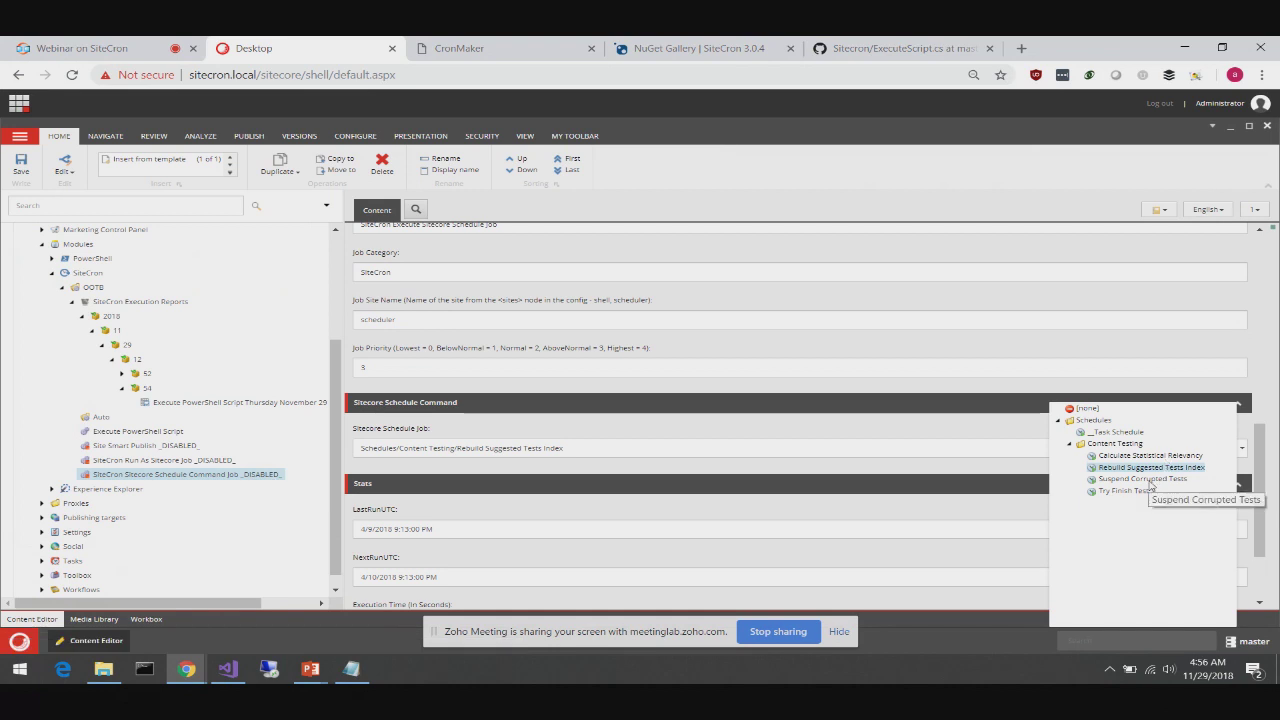
pyautogui.click(780, 395)
pyautogui.scroll(2, 781, 396)
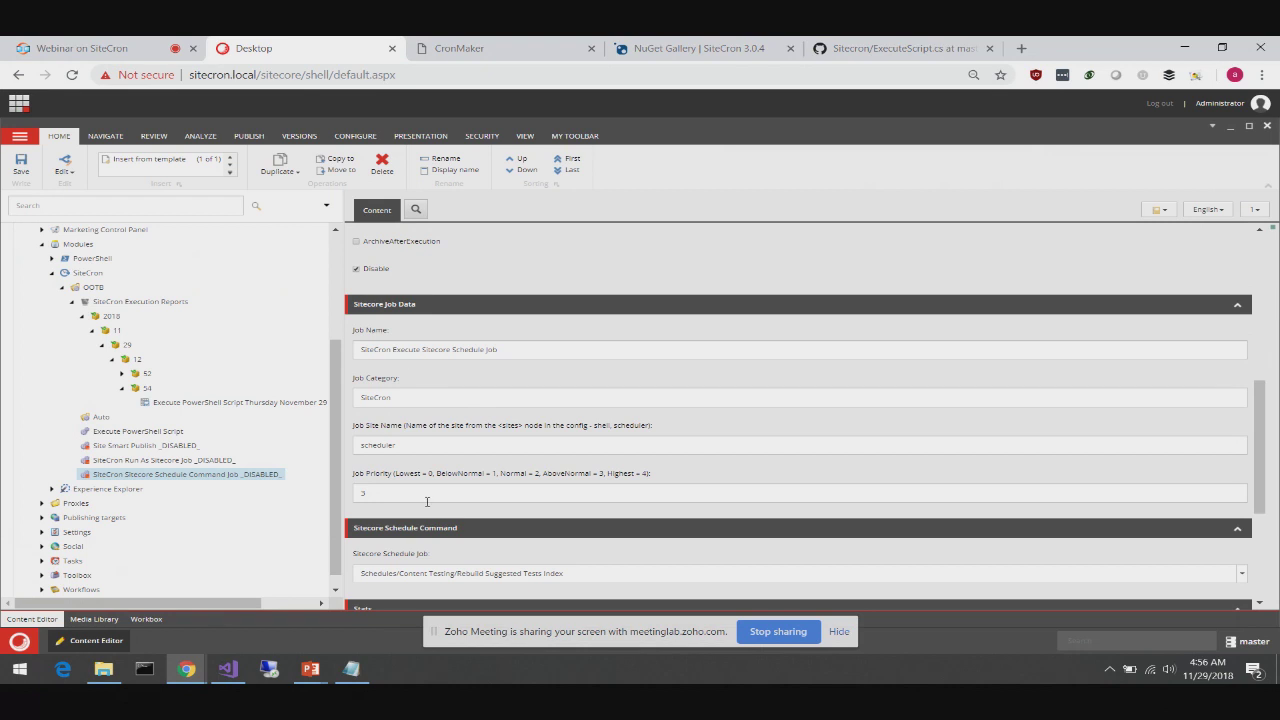
pyautogui.scroll(-2, 506, 500)
pyautogui.scroll(10, 500, 460)
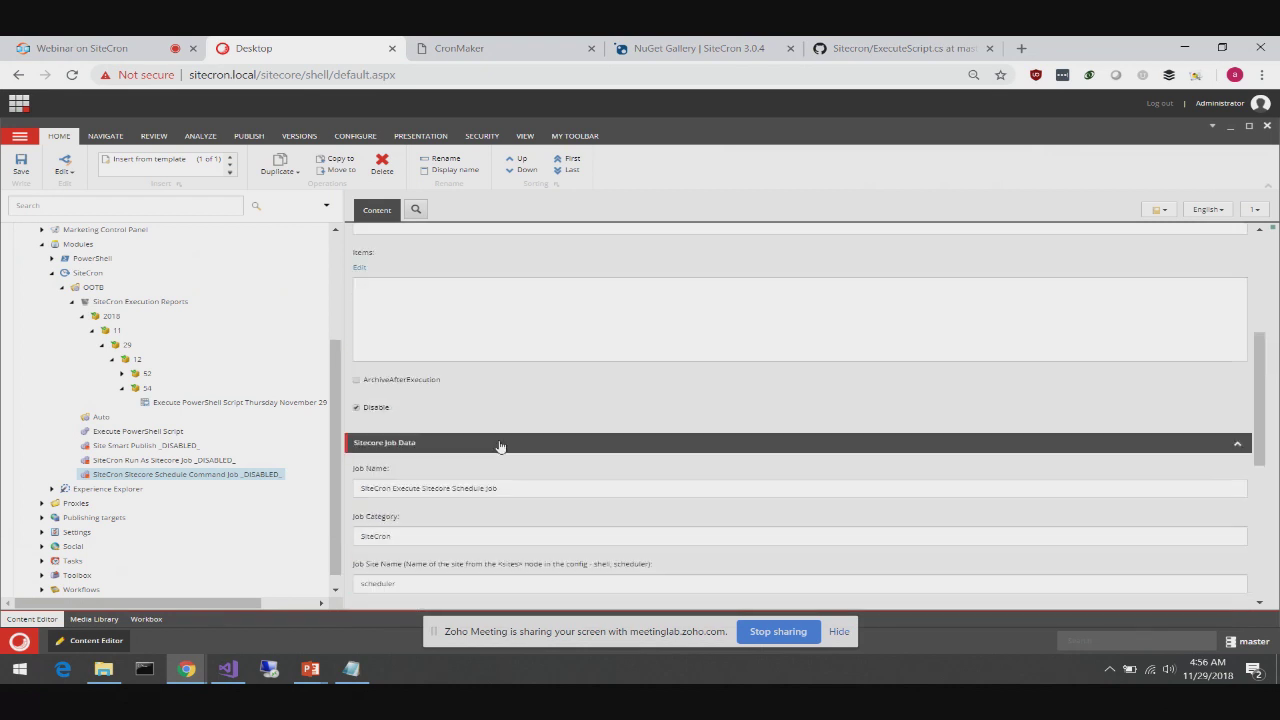
pyautogui.scroll(1, 500, 446)
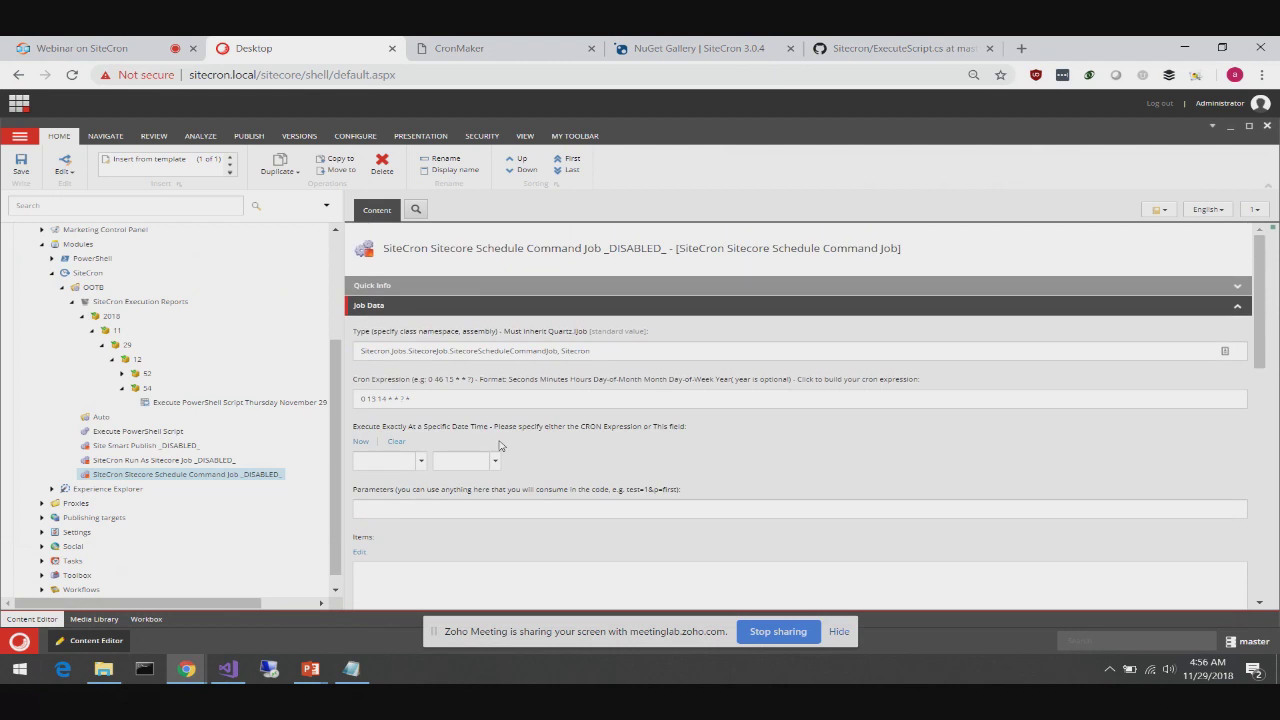
# Expand the schedule command job's Quick Info and open its template in the Template Manager
pyautogui.click(481, 289)
pyautogui.click(578, 380)
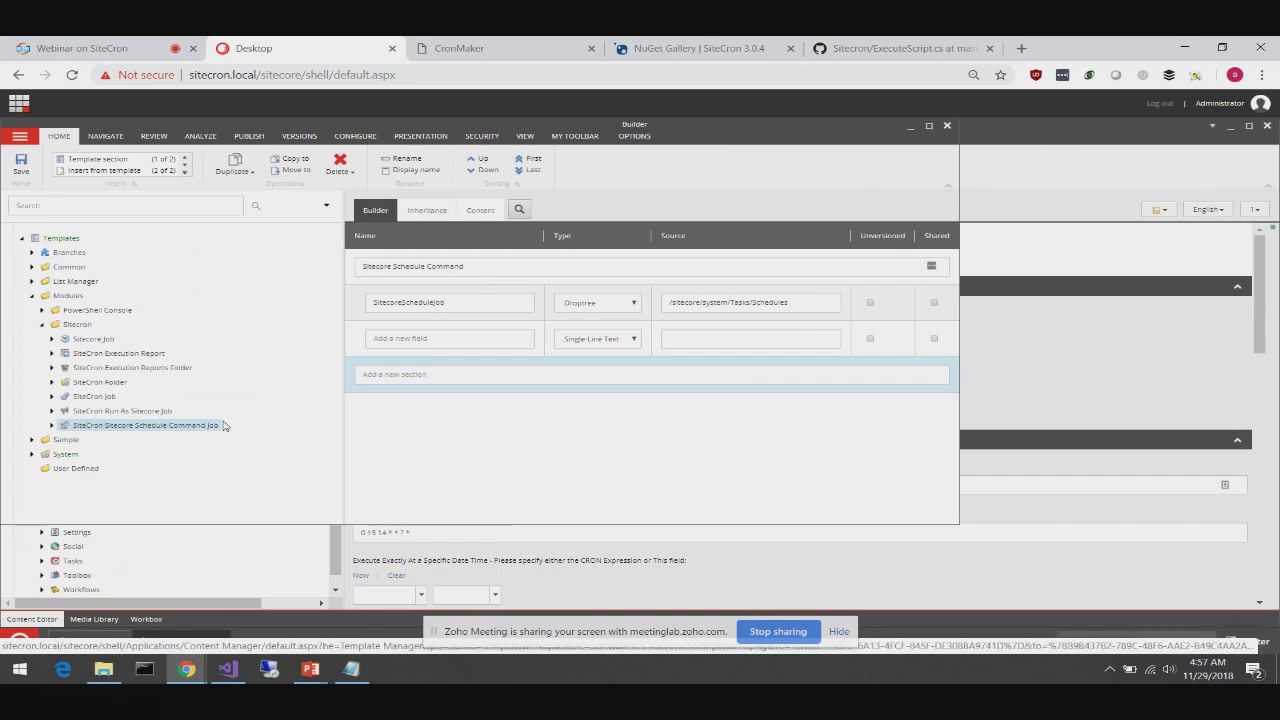
pyautogui.moveTo(246, 414); pyautogui.dragTo(486, 322)
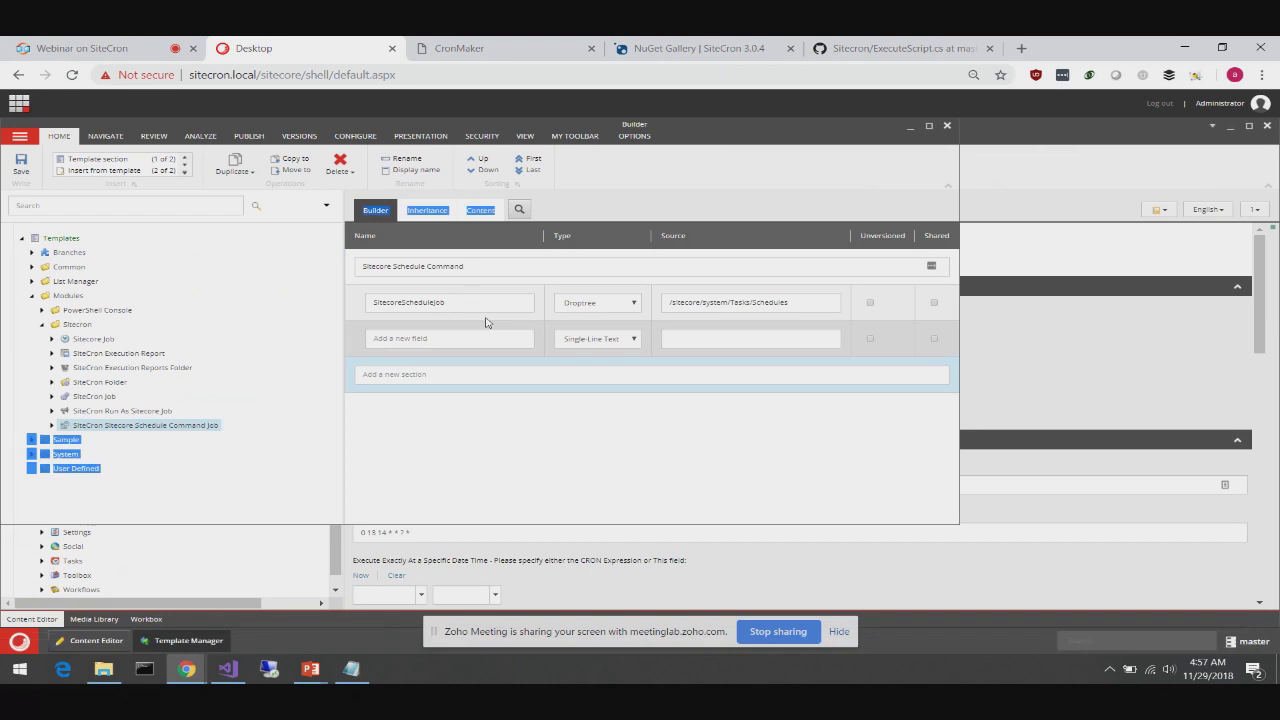
# Examine the Job Data and Stats field definitions of the SiteCron Job template
pyautogui.click(108, 397)
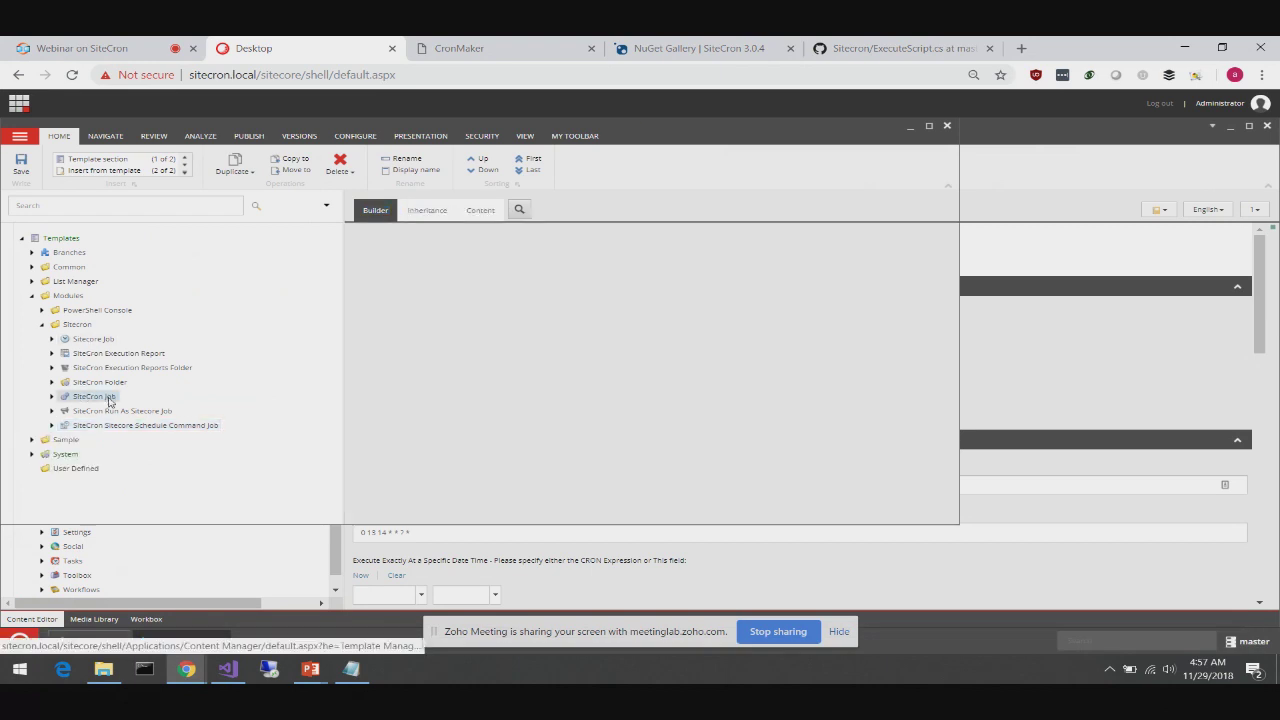
pyautogui.scroll(-10, 658, 378)
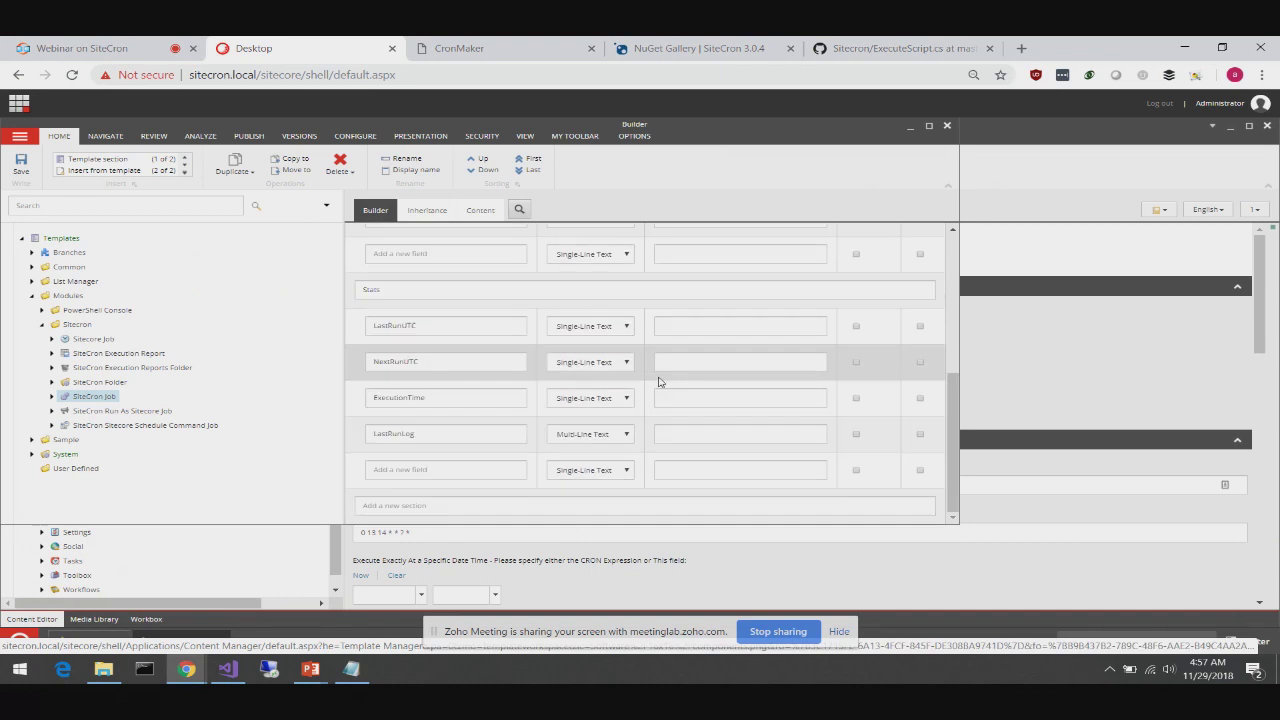
pyautogui.scroll(10, 658, 378)
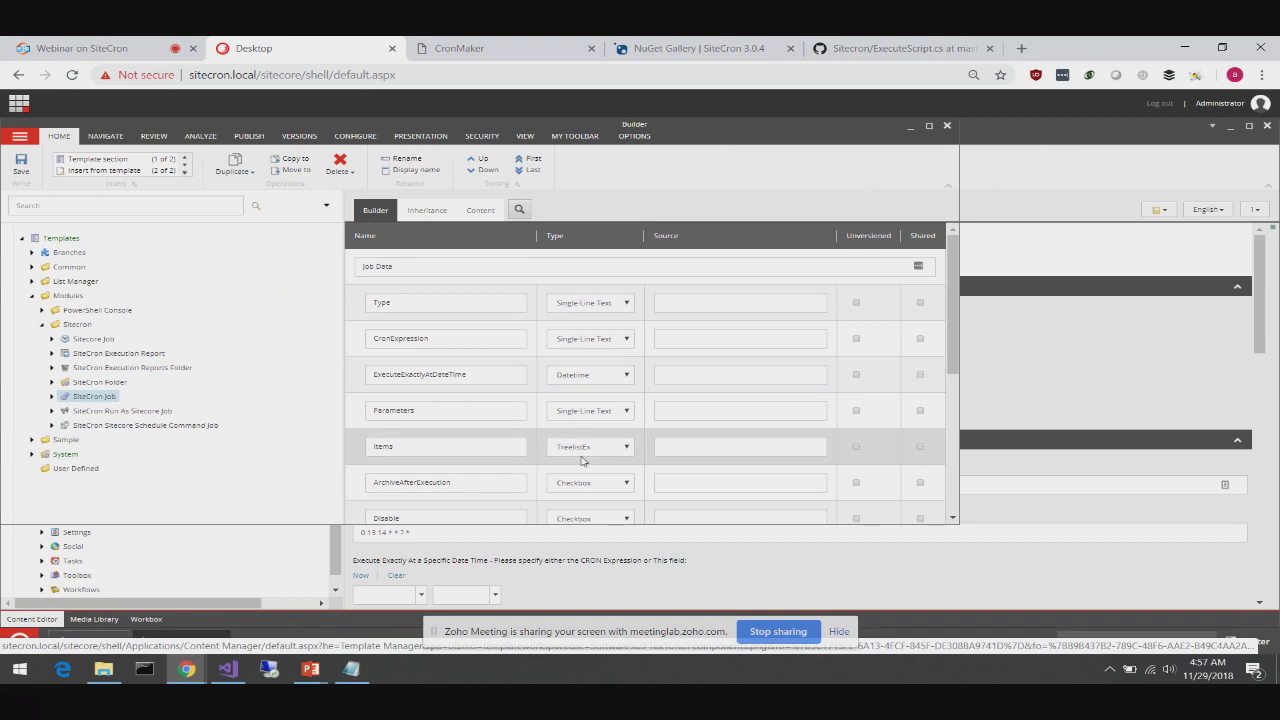
# Inspect the SiteCron Sitecore Schedule Command Job template's field source and base templates, then return to its field definitions
pyautogui.click(172, 427)
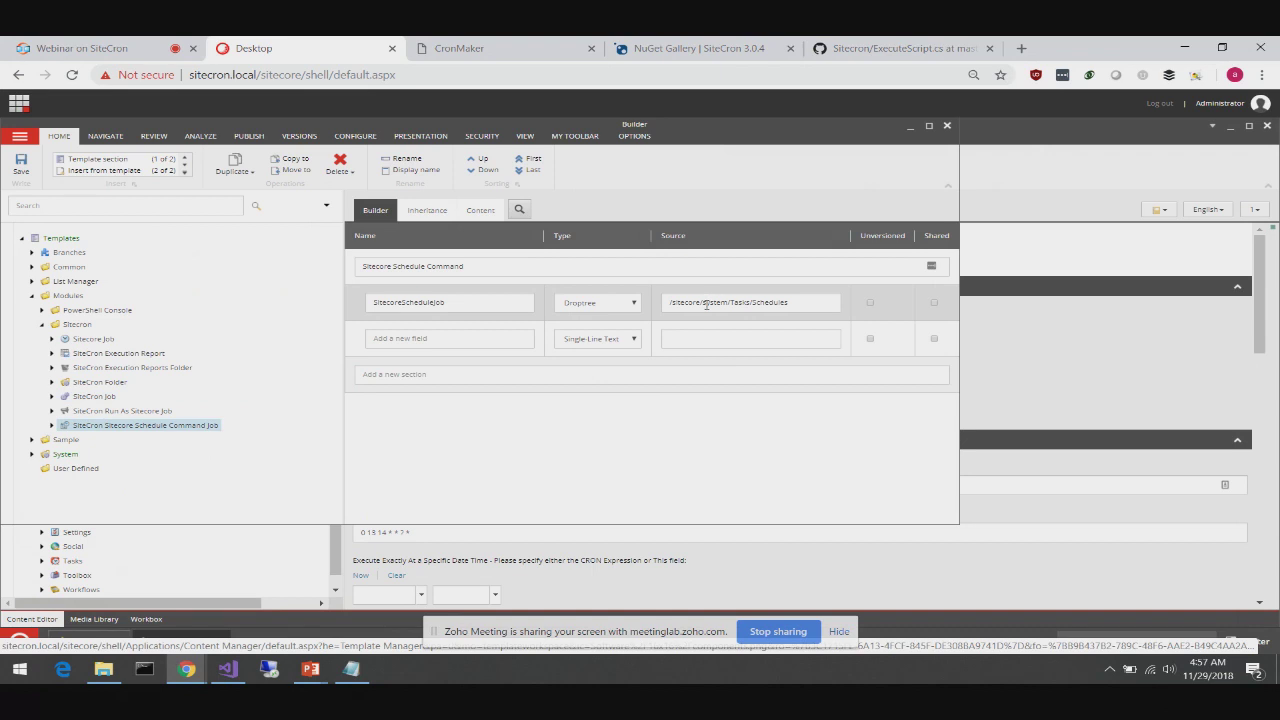
pyautogui.click(480, 210)
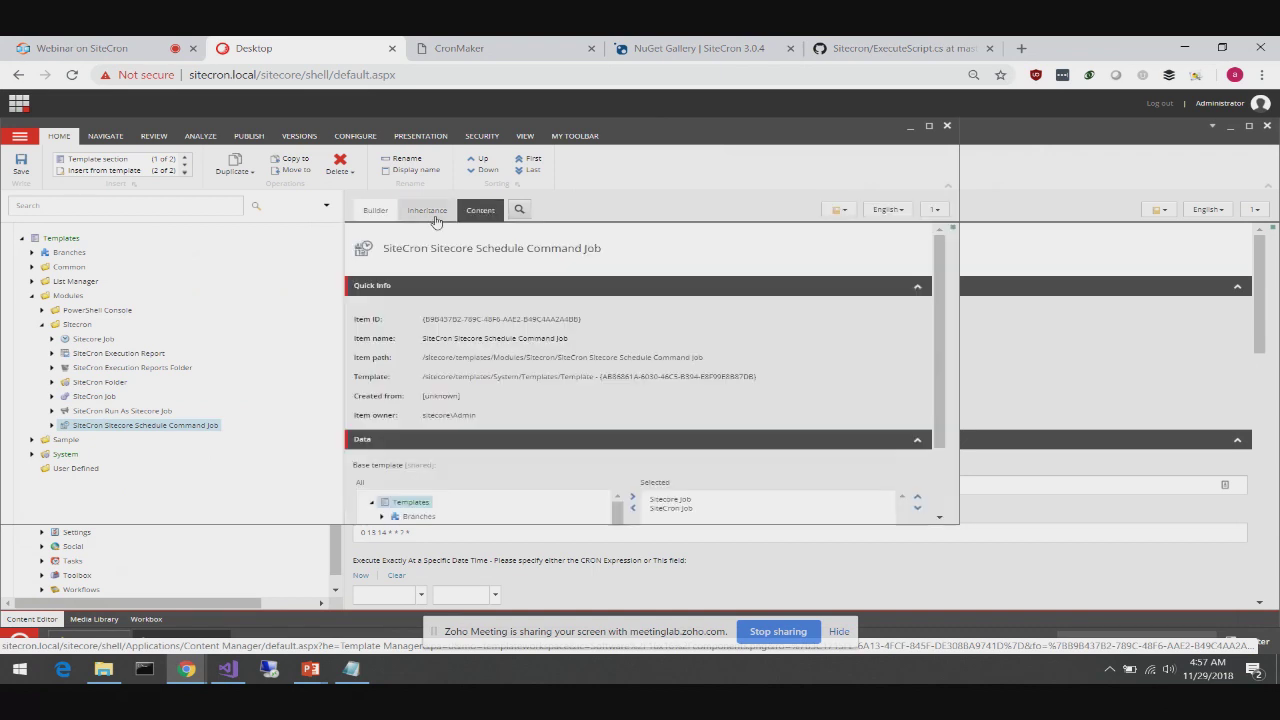
pyautogui.click(435, 214)
pyautogui.click(481, 211)
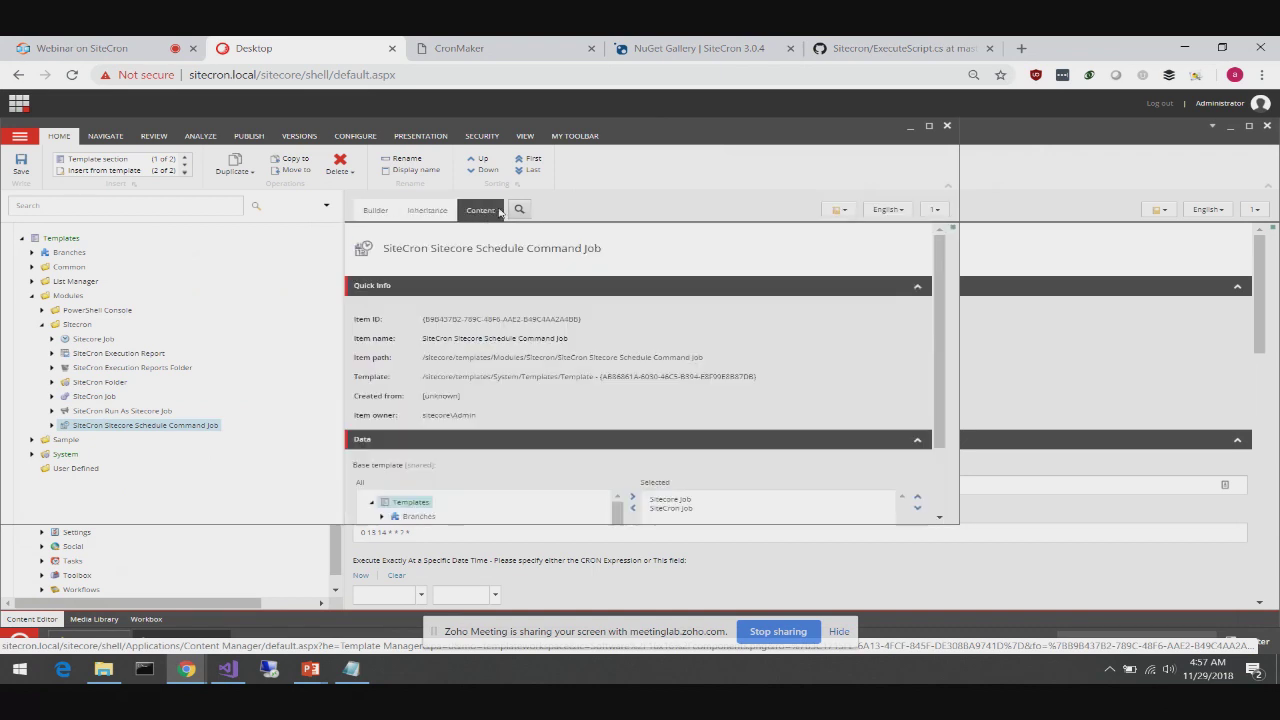
pyautogui.scroll(-1, 668, 370)
pyautogui.click(680, 418)
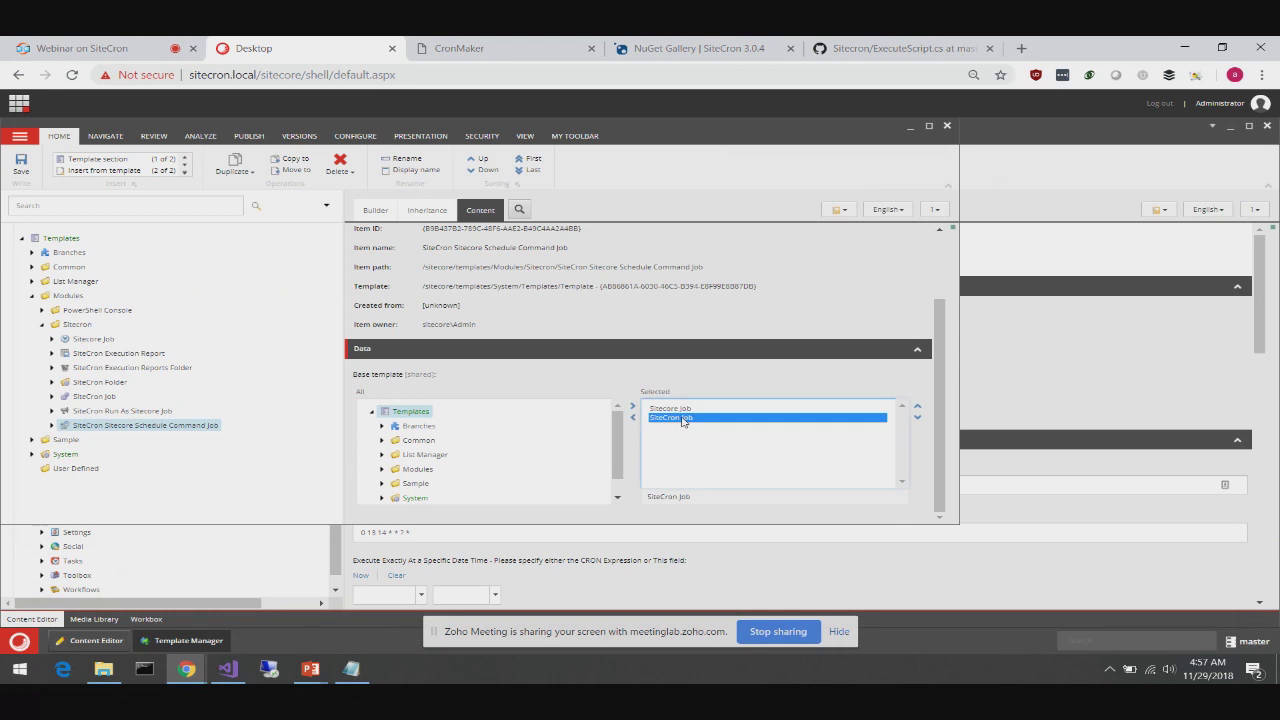
pyautogui.click(372, 210)
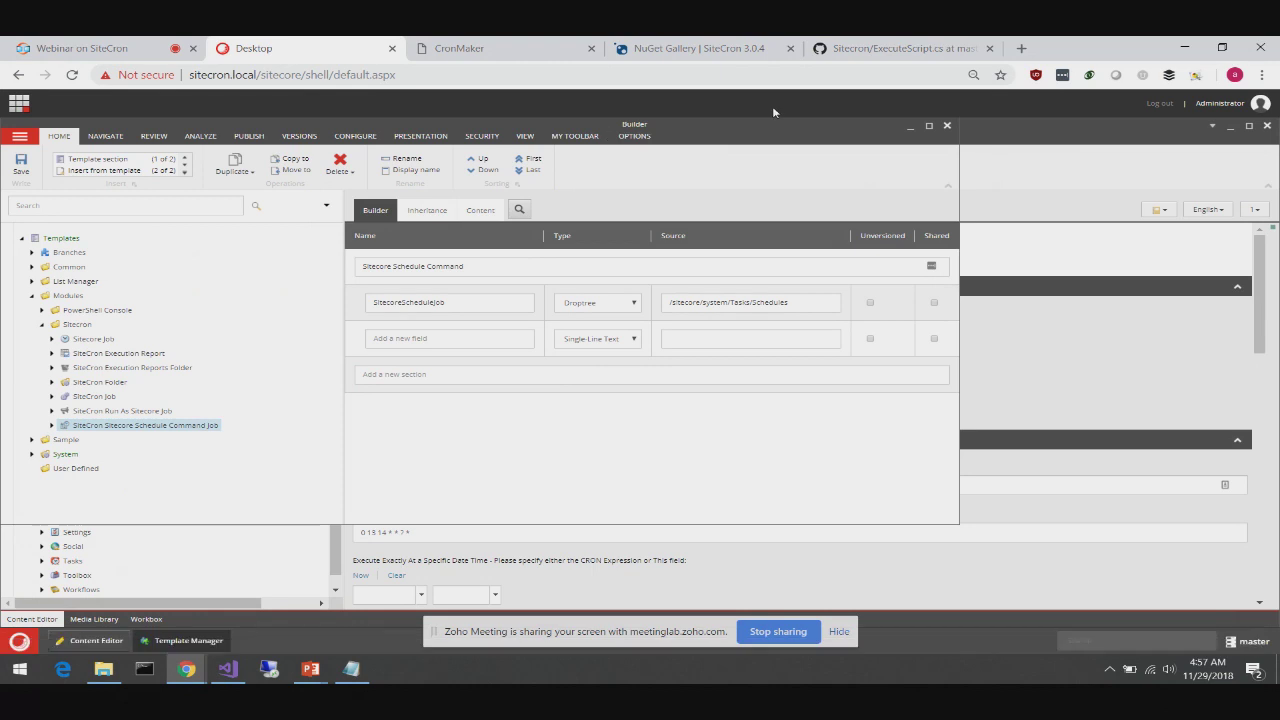
# Go to the Jobs/Publishing folder of the Sitecron GitHub repository and open SmartPublish.cs
pyautogui.click(828, 60)
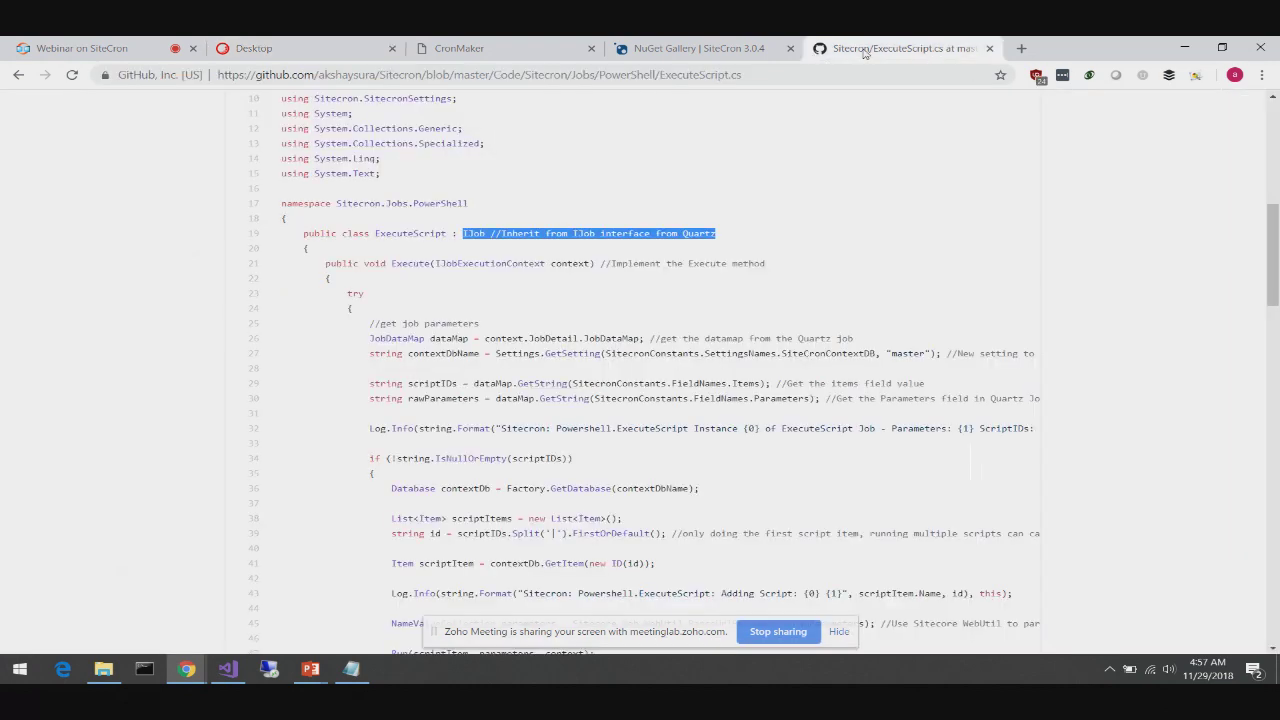
pyautogui.scroll(3, 640, 264)
pyautogui.scroll(2, 637, 263)
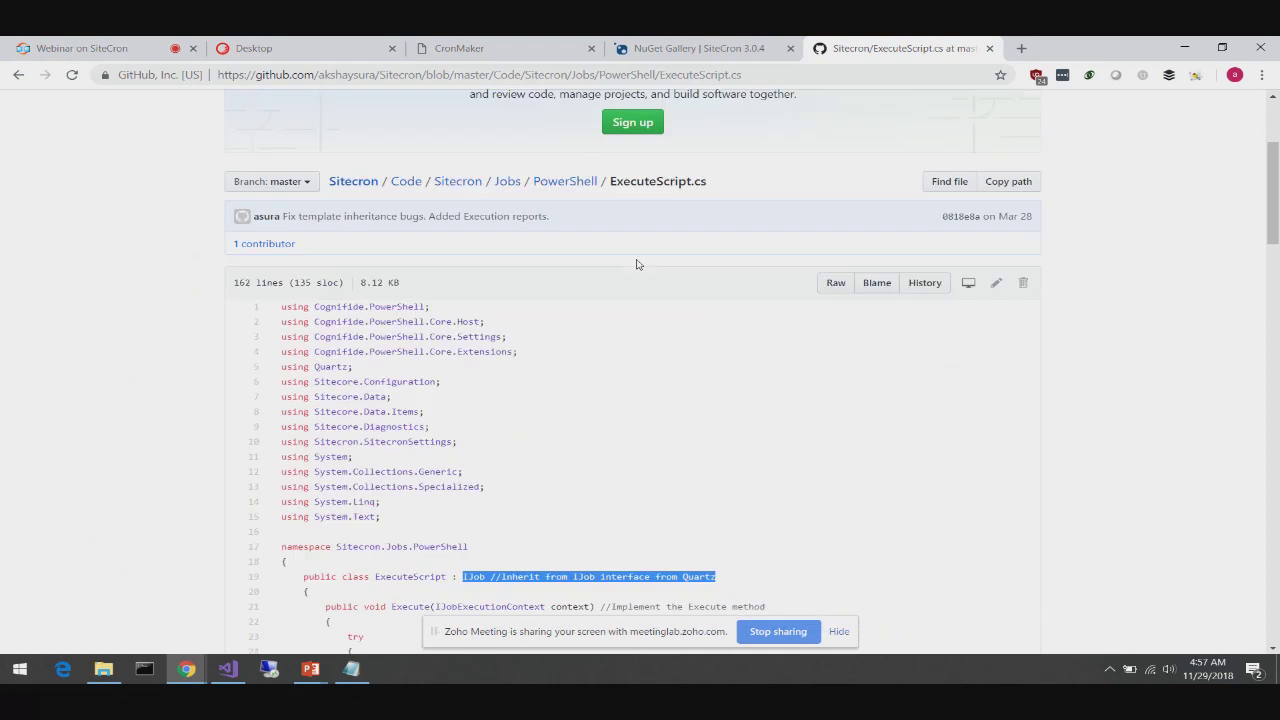
pyautogui.click(18, 75)
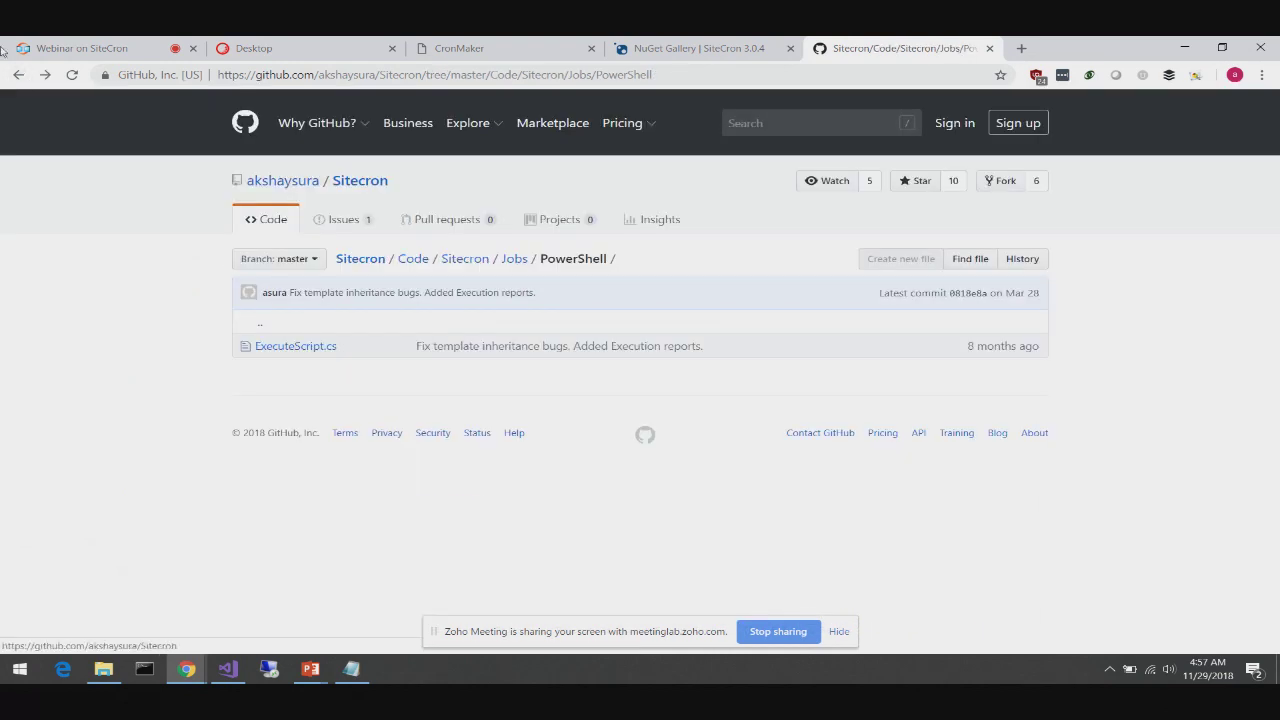
pyautogui.click(18, 75)
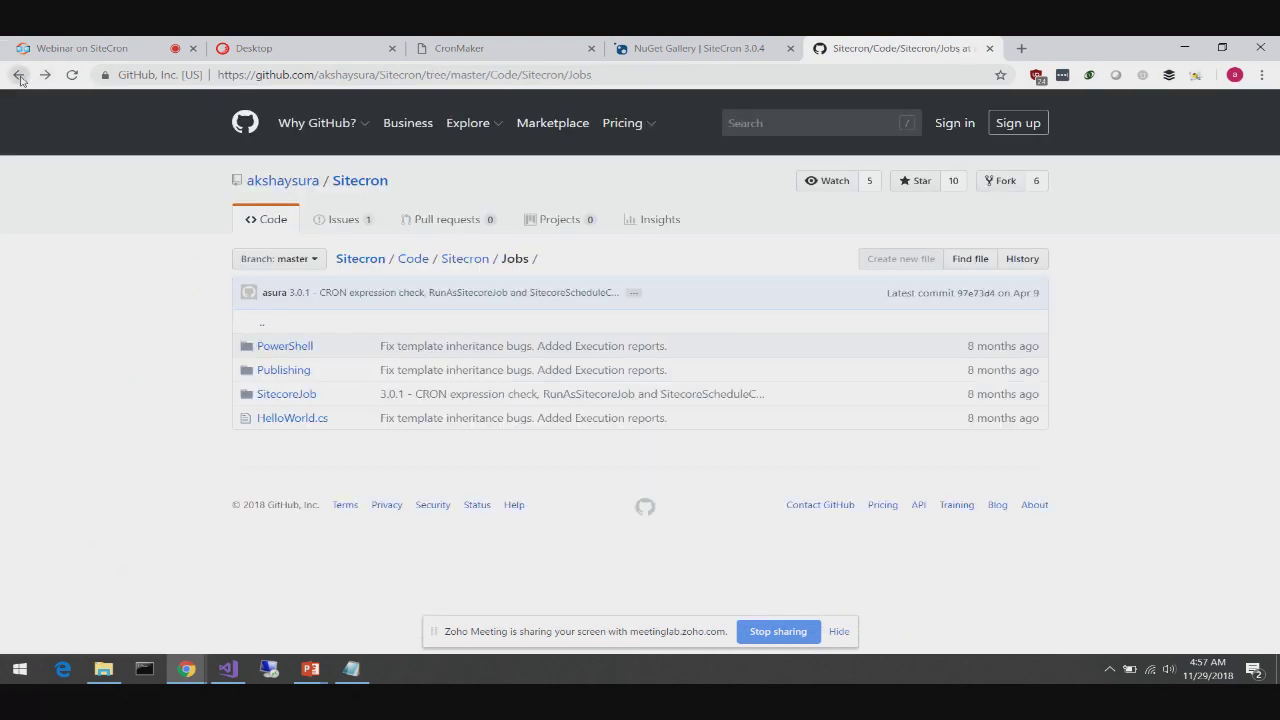
pyautogui.click(303, 372)
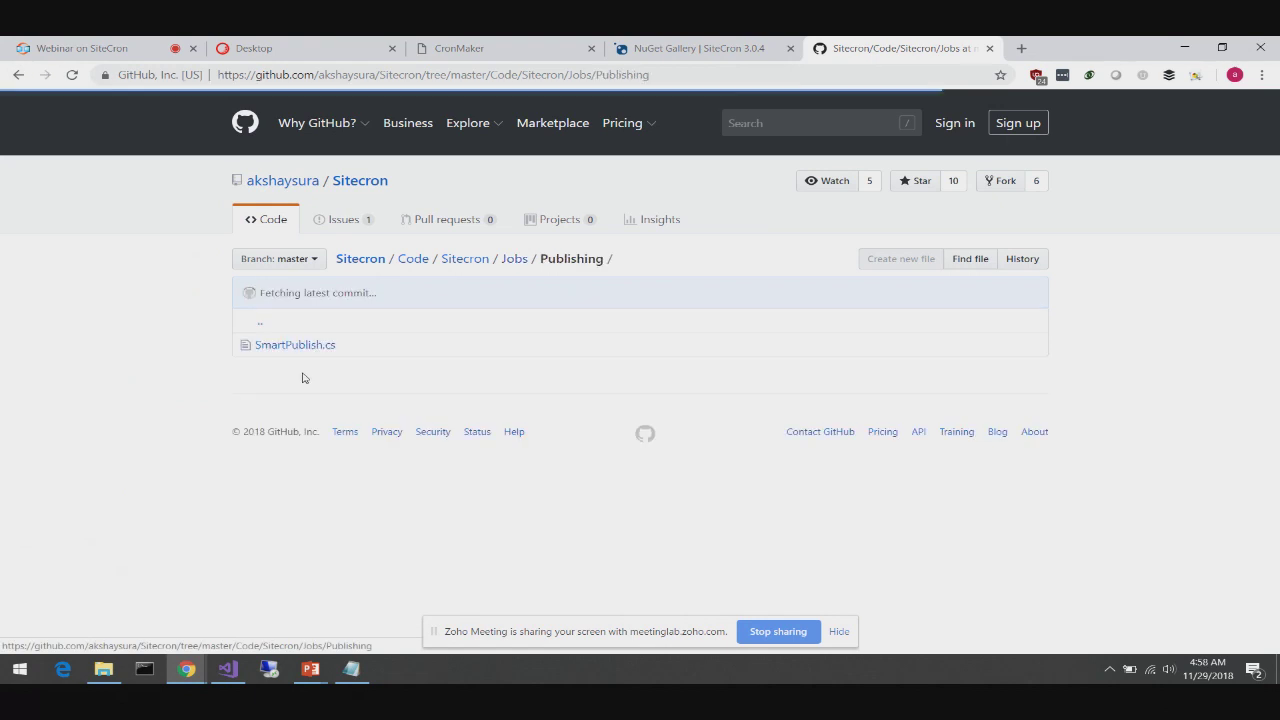
pyautogui.click(295, 346)
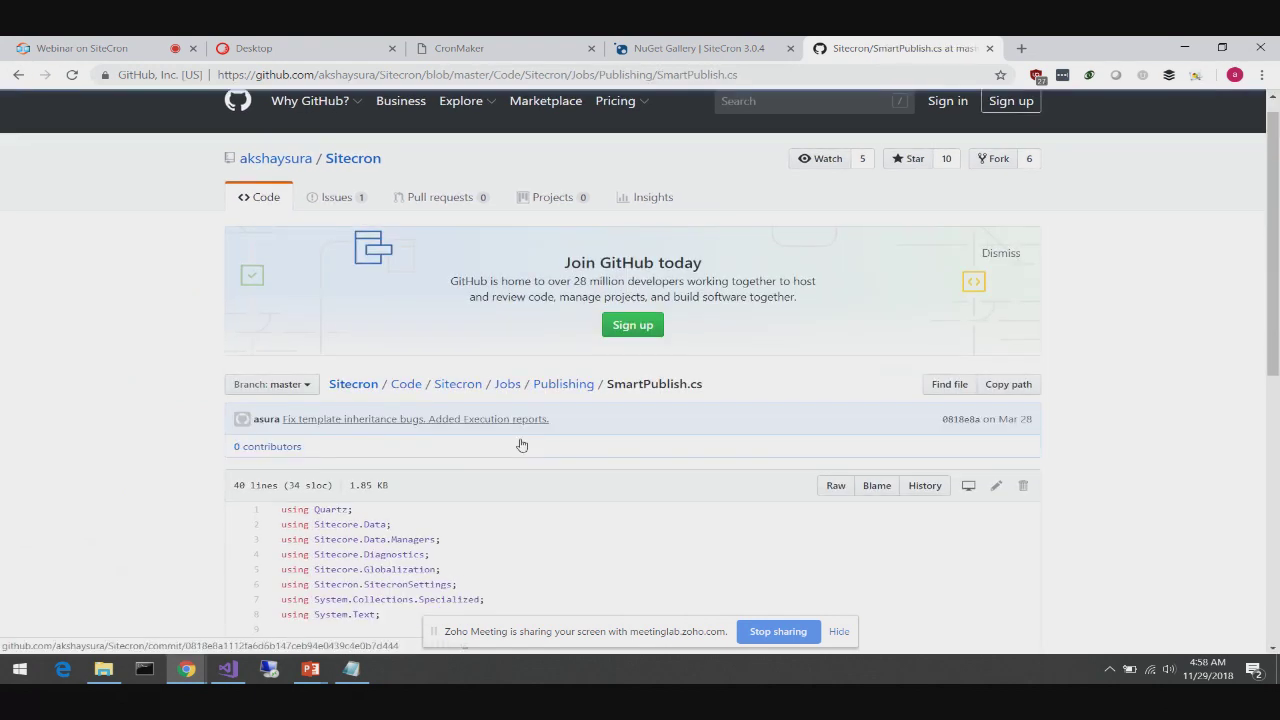
# Examine the SmartPublish class code, highlighting its IJob inheritance, Execute method body and the JobDataMap.Put line that passes the log data
pyautogui.scroll(-5, 520, 446)
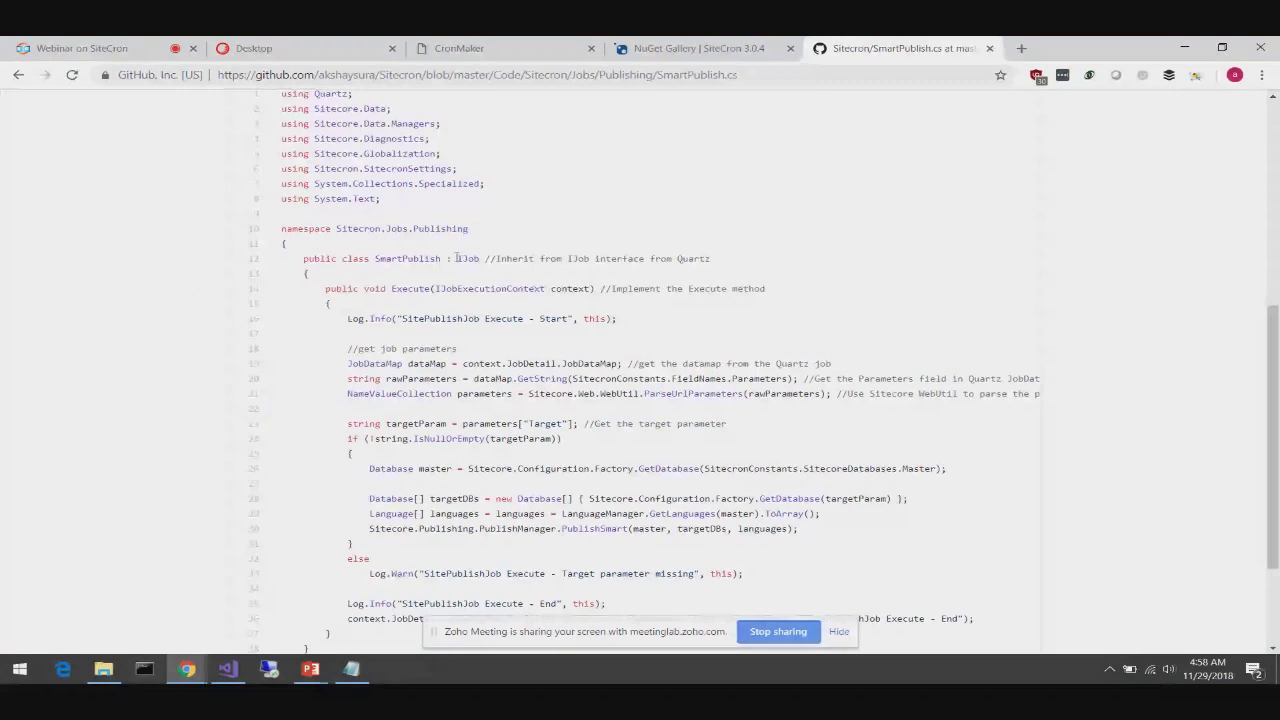
pyautogui.moveTo(457, 258); pyautogui.dragTo(607, 255)
pyautogui.scroll(-1, 607, 255)
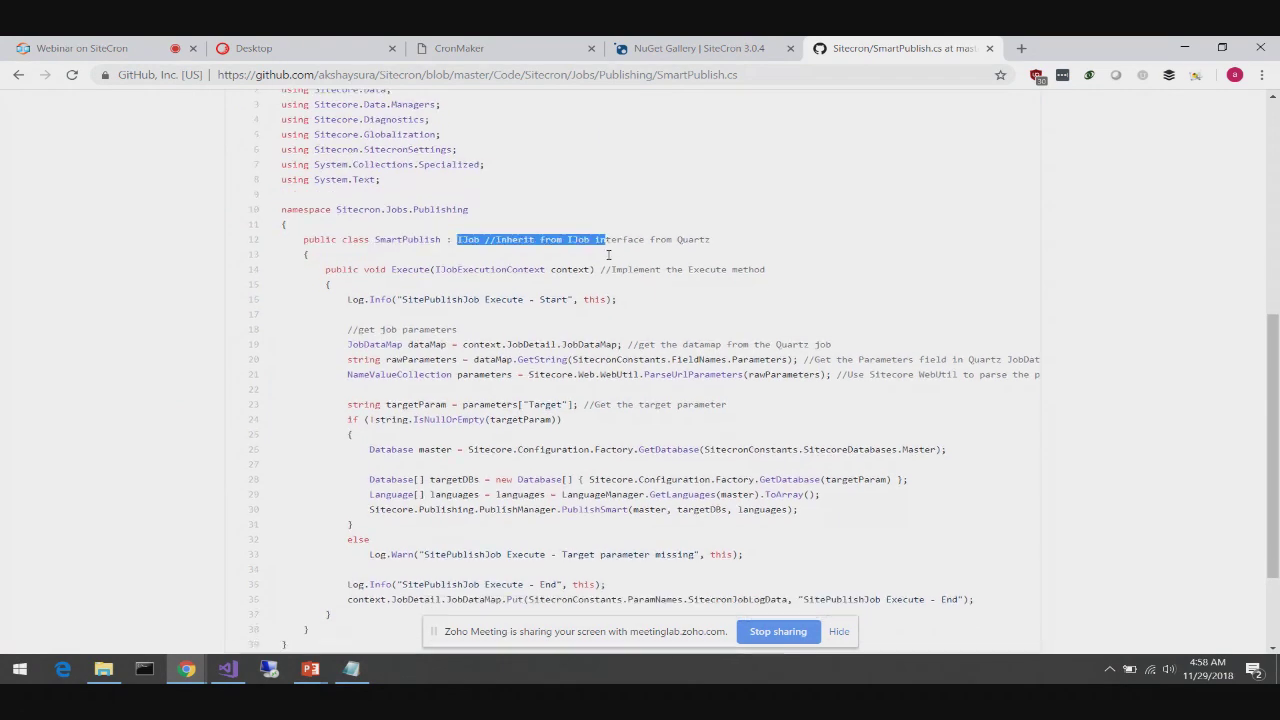
pyautogui.scroll(-3, 608, 255)
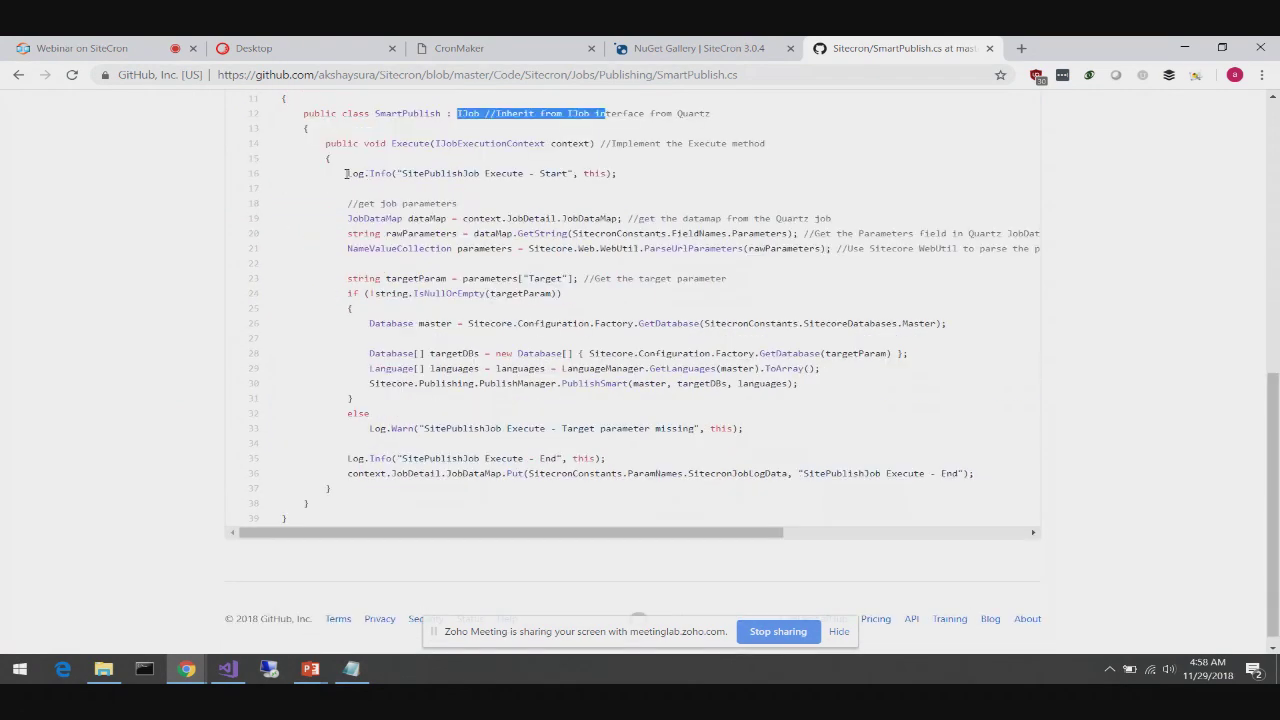
pyautogui.moveTo(346, 174); pyautogui.dragTo(1095, 522)
pyautogui.click(1095, 522)
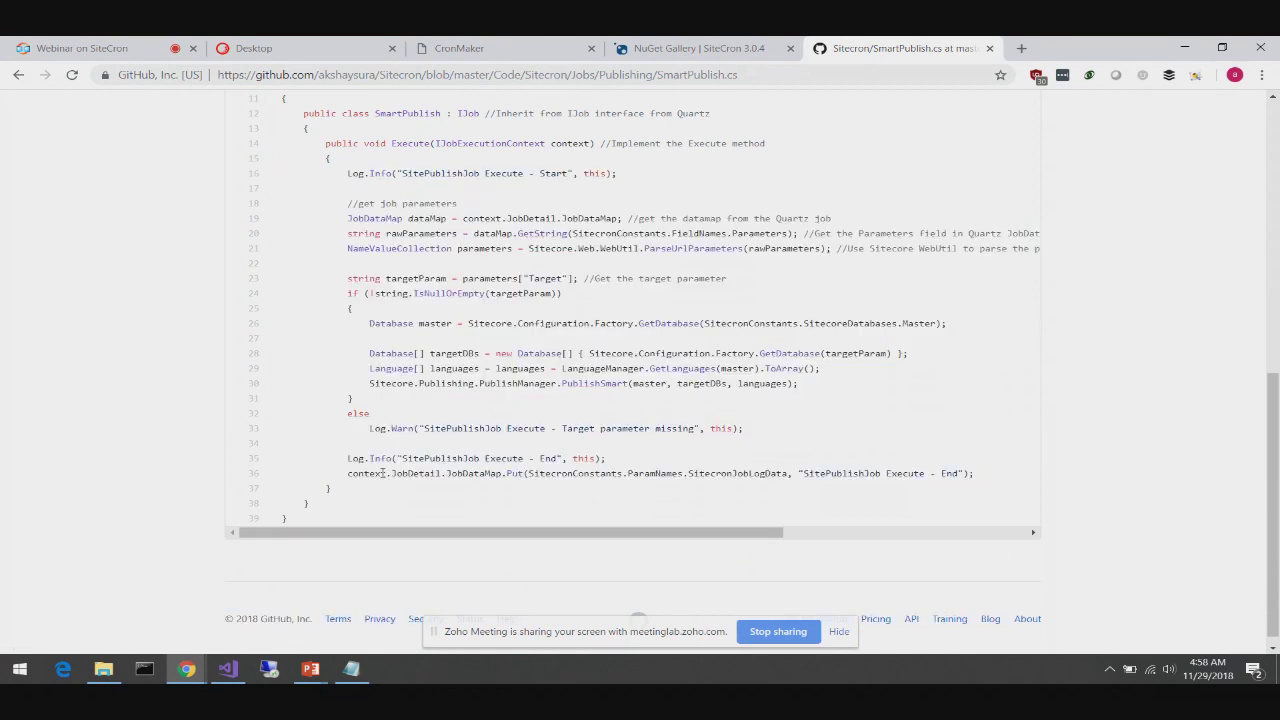
pyautogui.moveTo(381, 473); pyautogui.dragTo(550, 474)
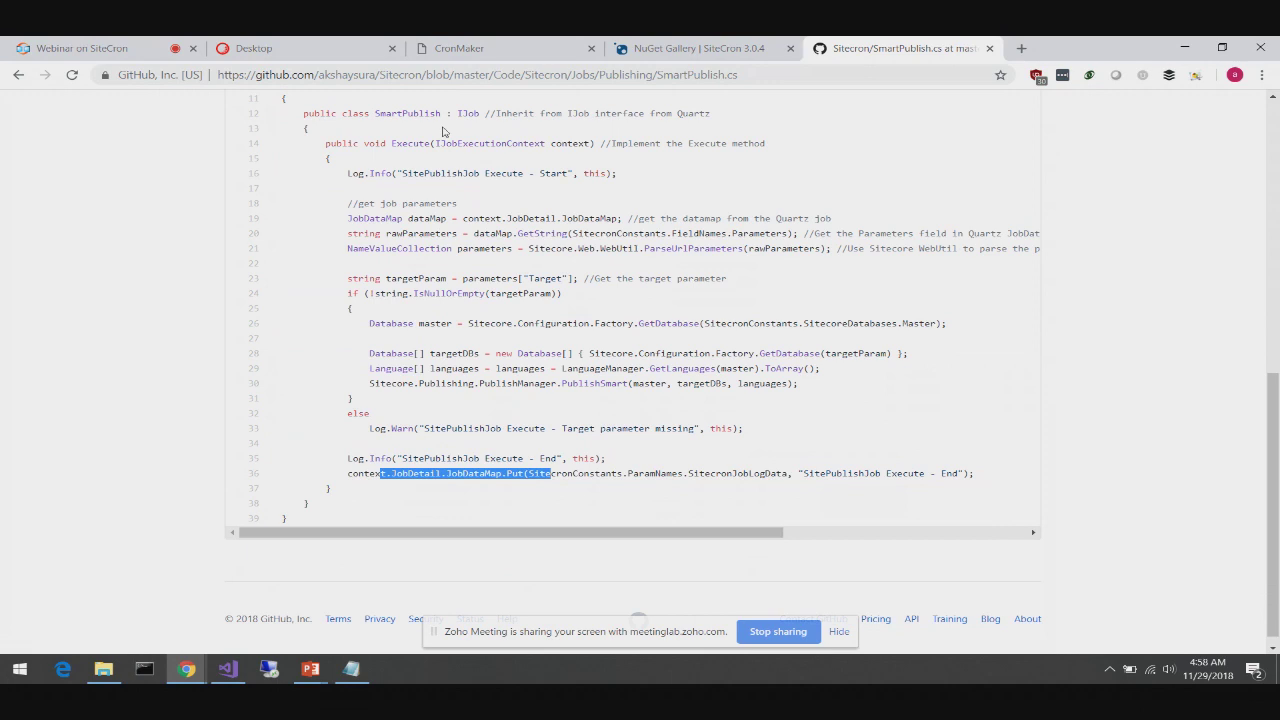
# Return to the Content Editor and open the Write to Log script under PowerShell/Script Library/Sitecron/Sample
pyautogui.click(356, 45)
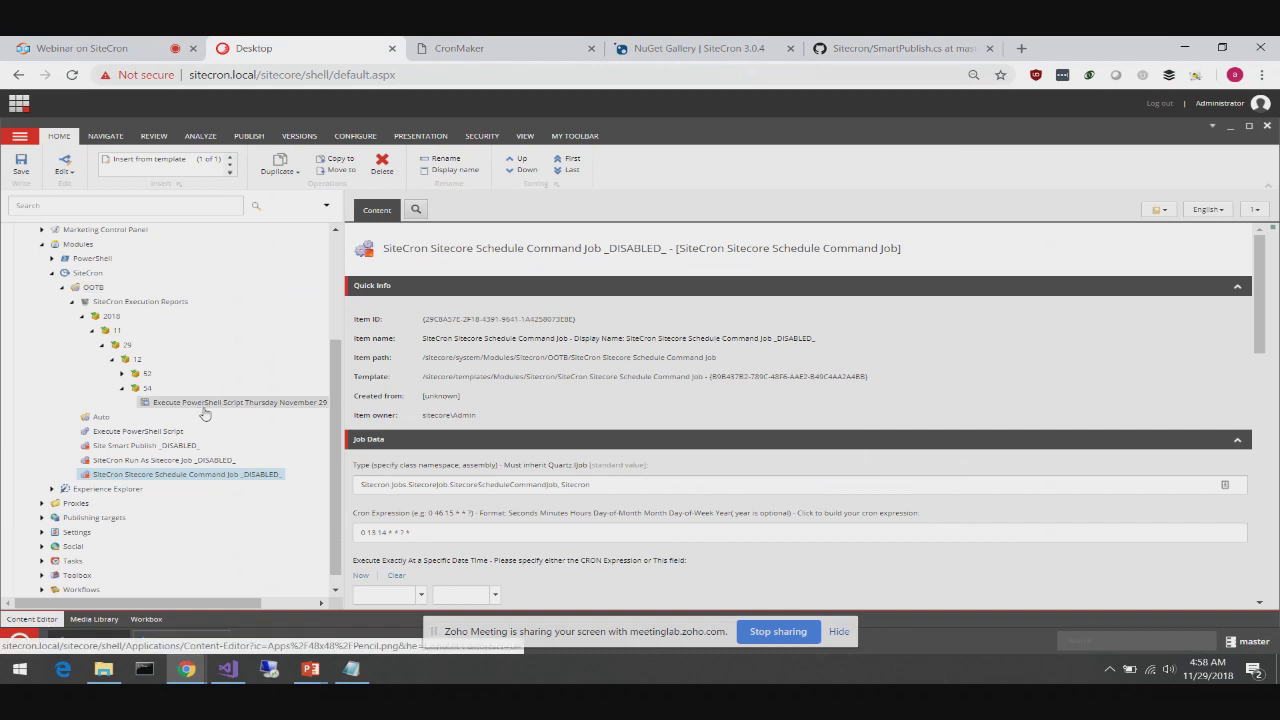
pyautogui.click(51, 259)
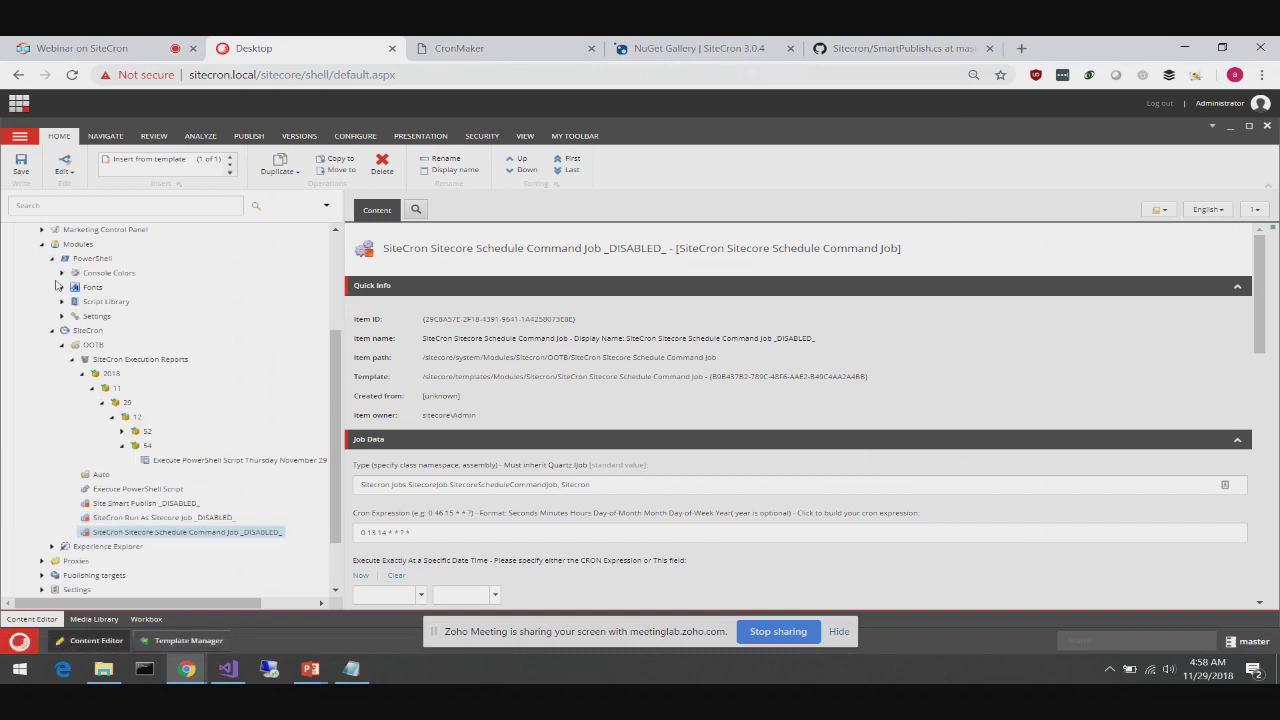
pyautogui.click(61, 301)
pyautogui.scroll(-3, 125, 412)
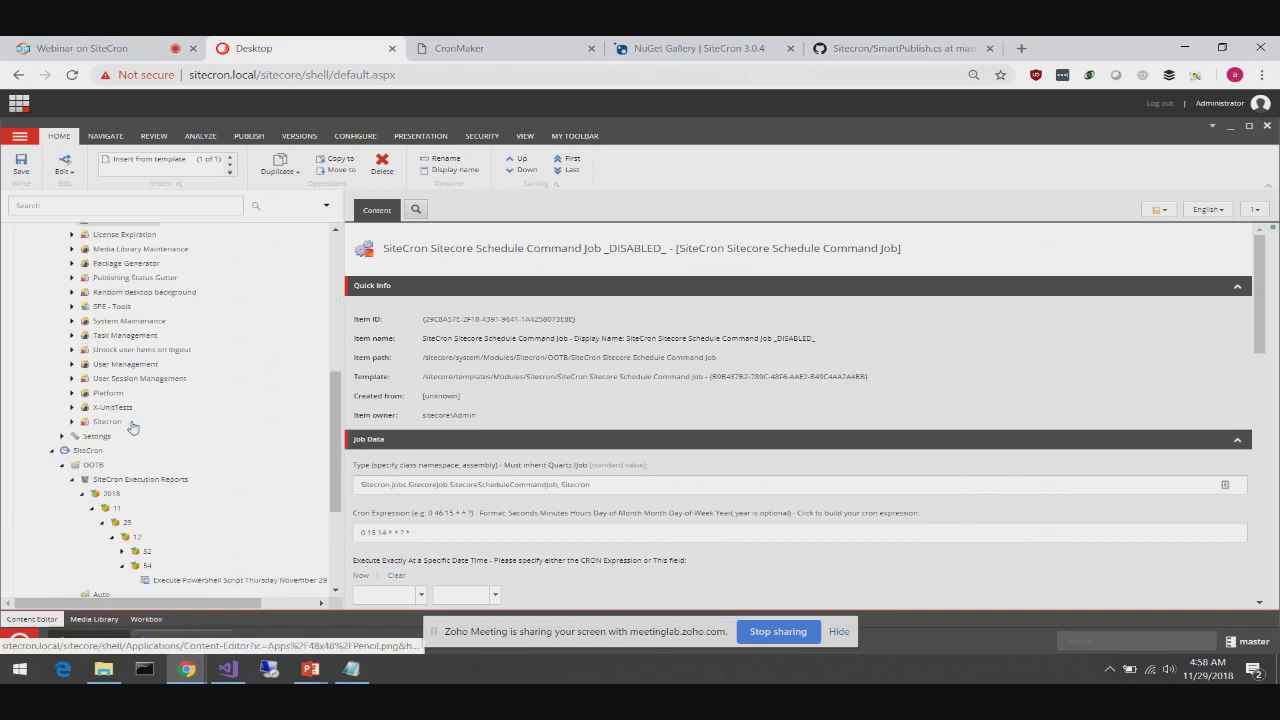
pyautogui.click(72, 421)
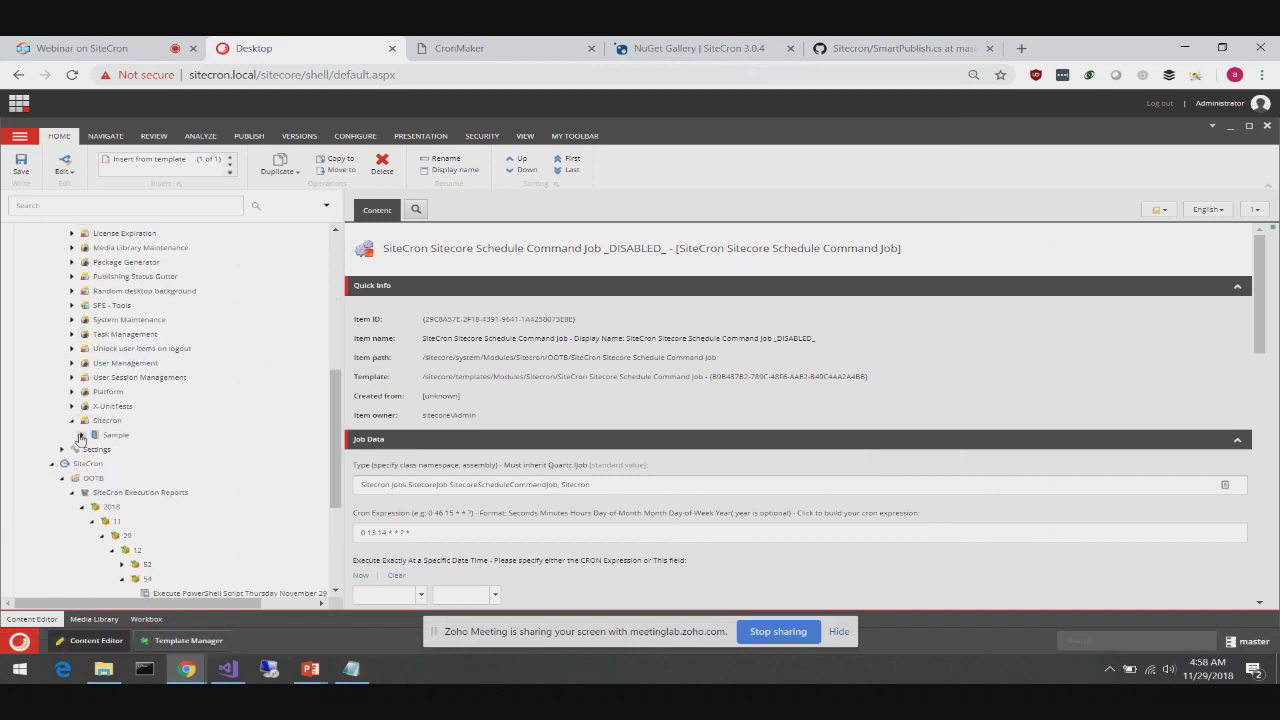
pyautogui.click(81, 435)
pyautogui.click(130, 449)
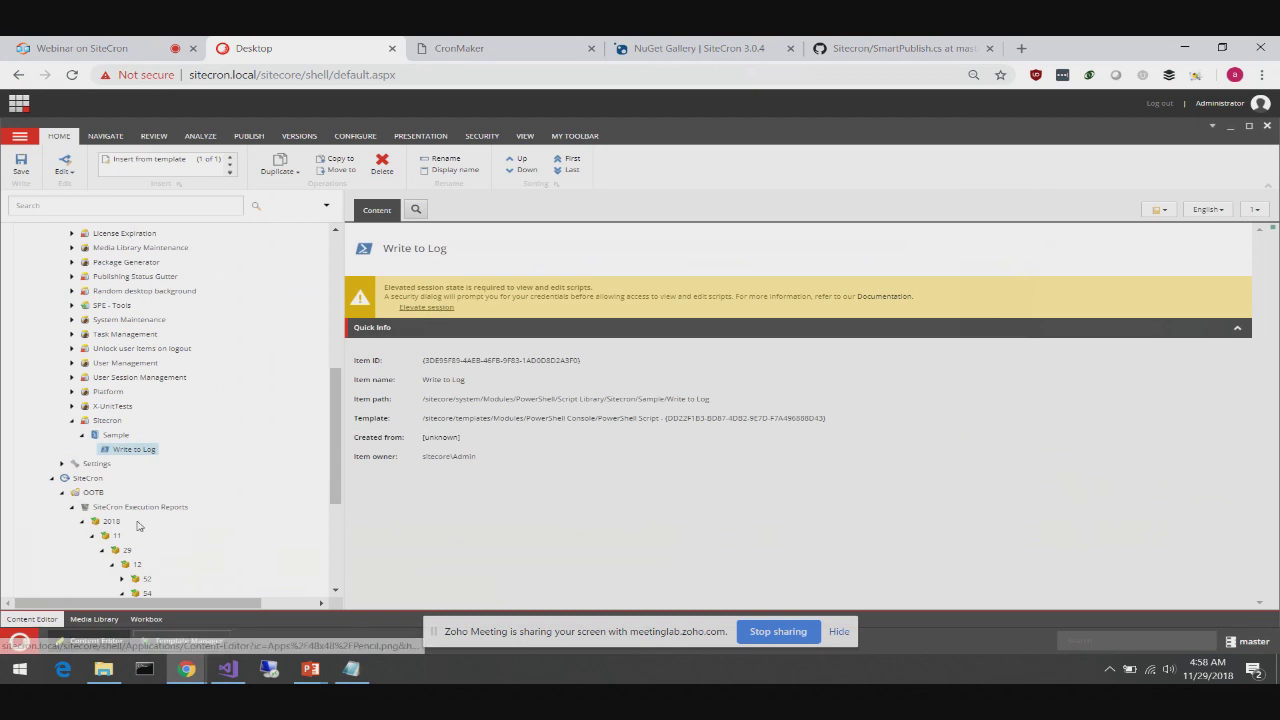
# Collapse the Script Library, view the 04:54 execution report, and open the Execute PowerShell Script job
pyautogui.scroll(5, 37, 361)
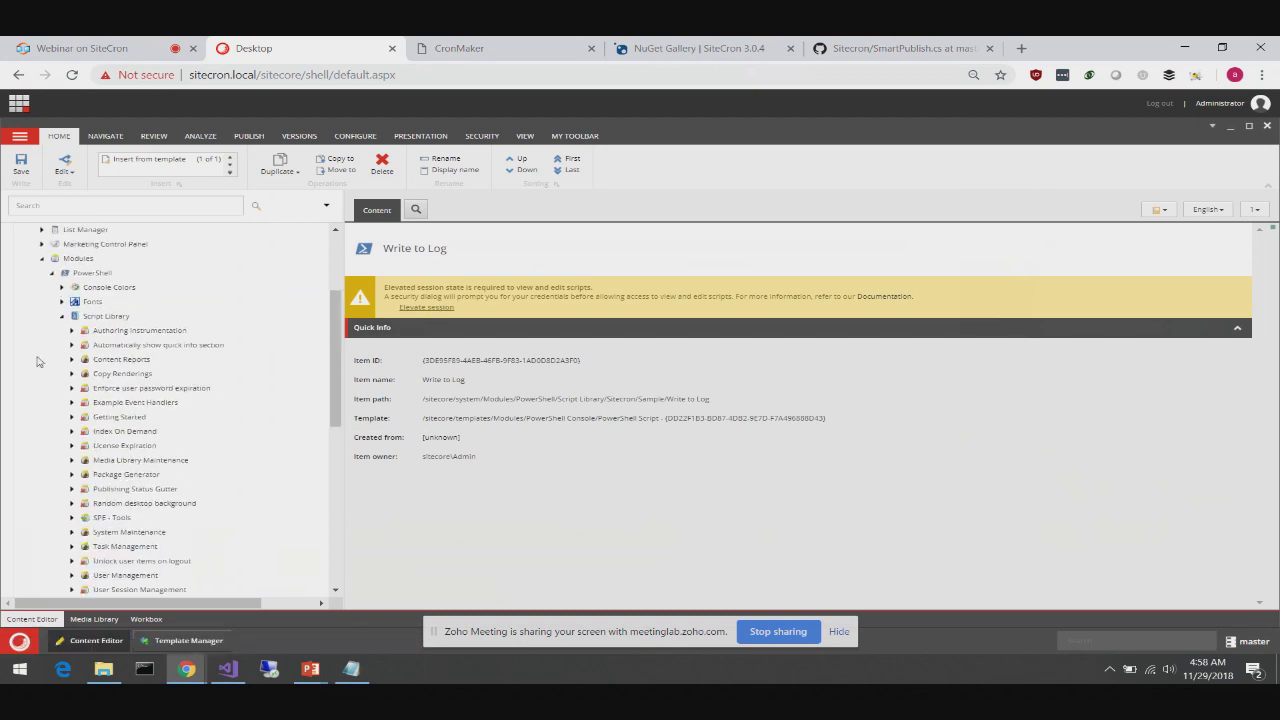
pyautogui.click(62, 316)
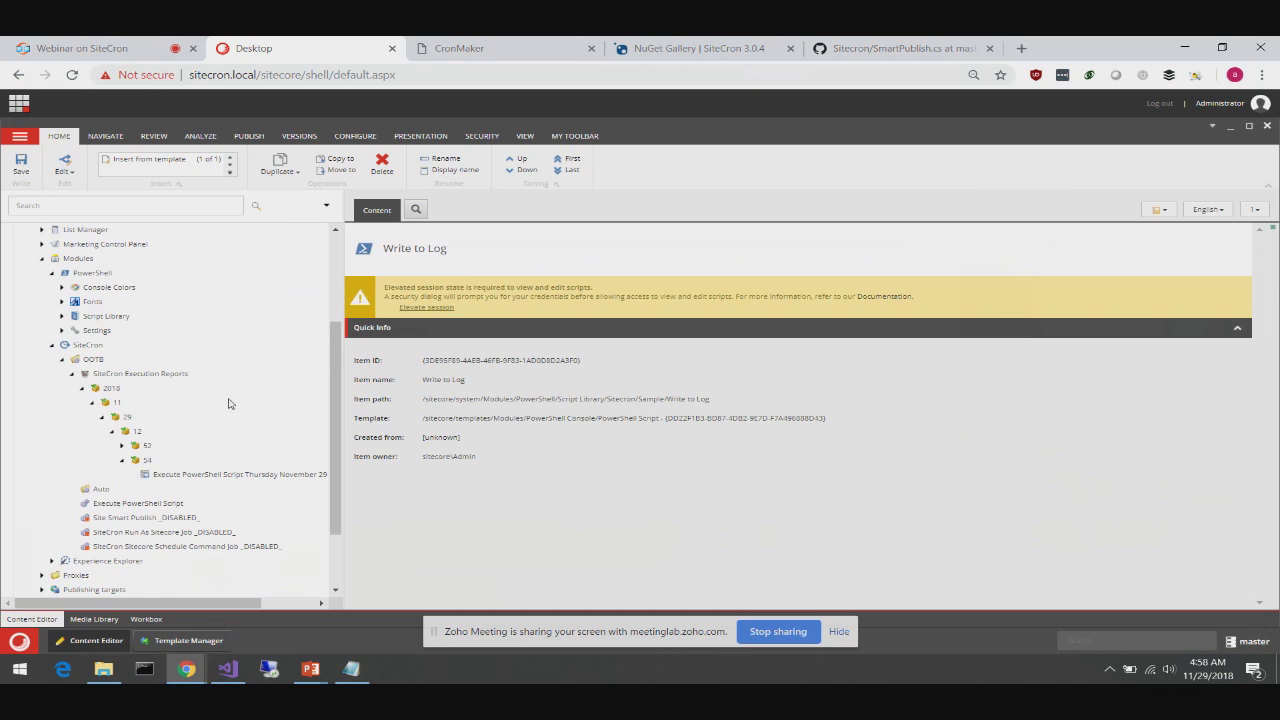
pyautogui.click(210, 474)
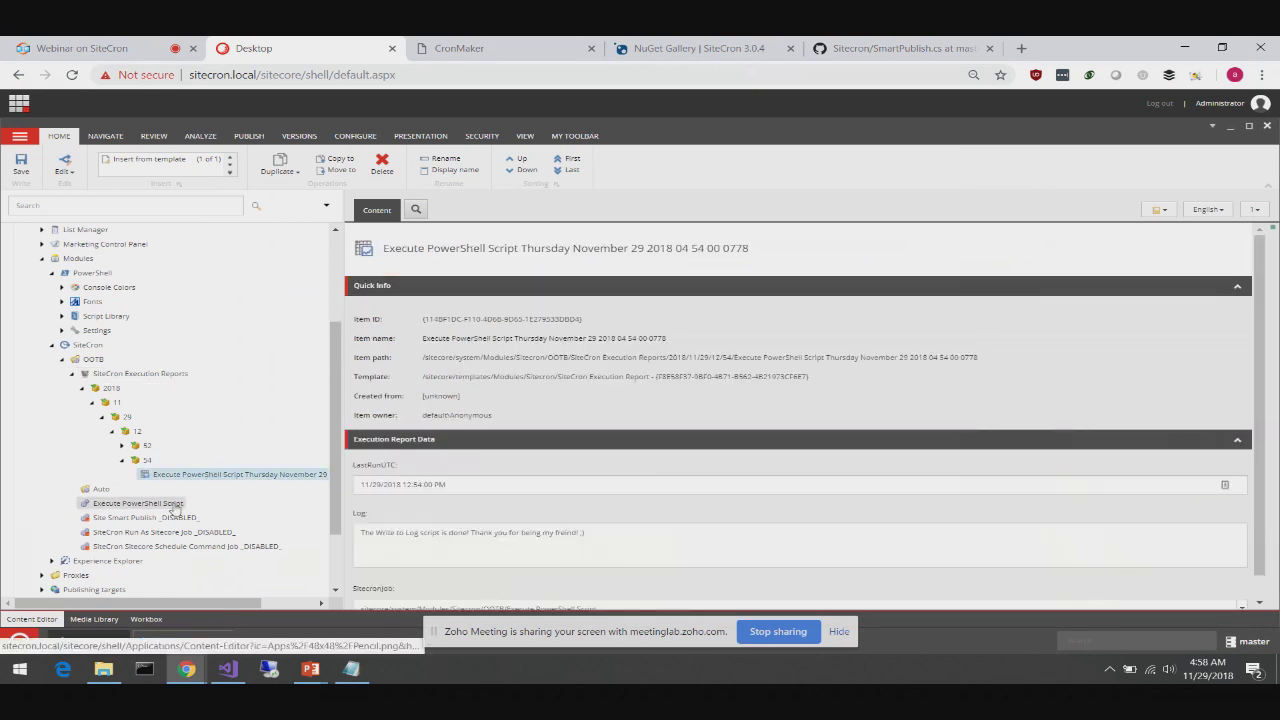
pyautogui.click(173, 505)
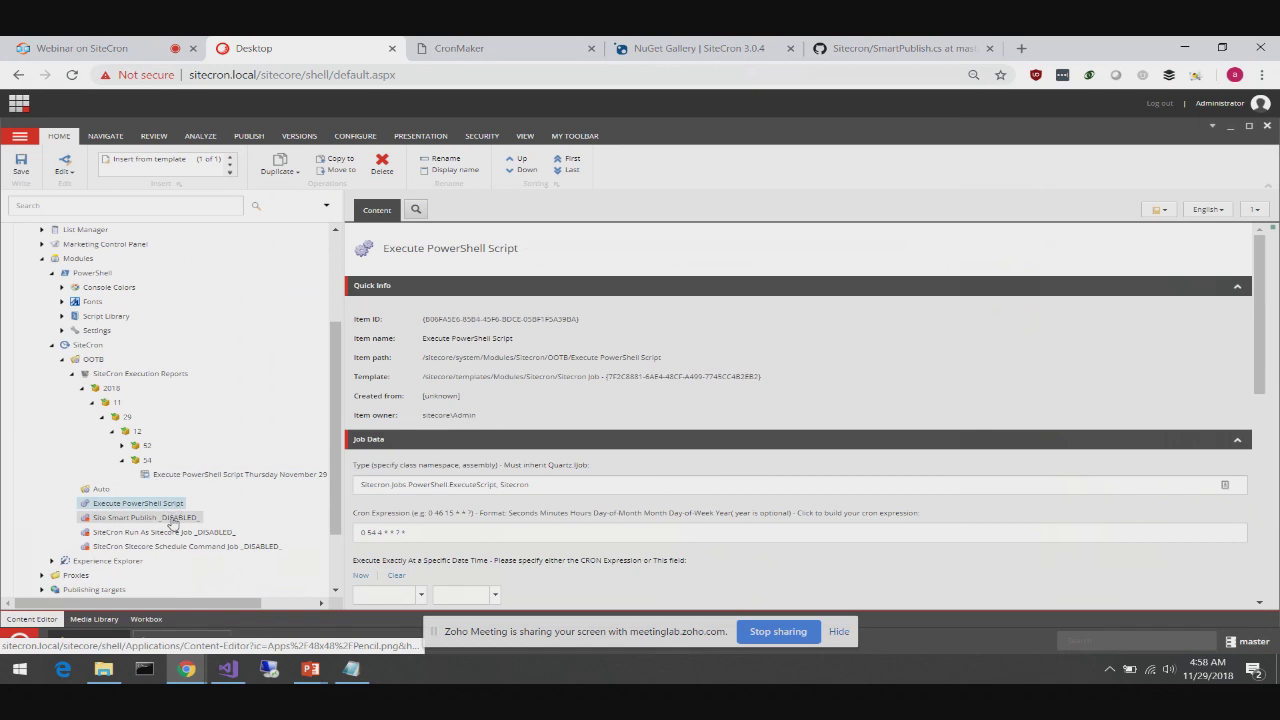
# View the Site Smart Publish job, and reopen the Execute PowerShell Script job to examine its Job Data fields
pyautogui.click(173, 521)
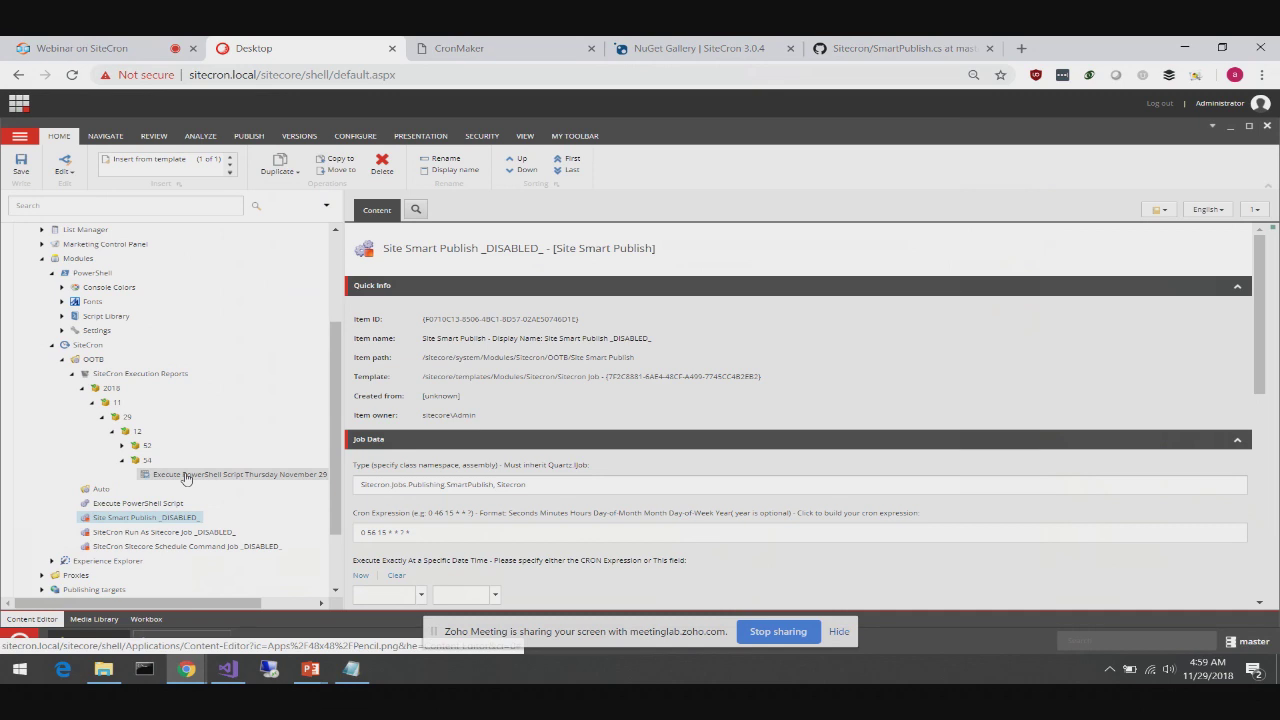
pyautogui.moveTo(185, 478); pyautogui.dragTo(167, 494)
pyautogui.click(149, 504)
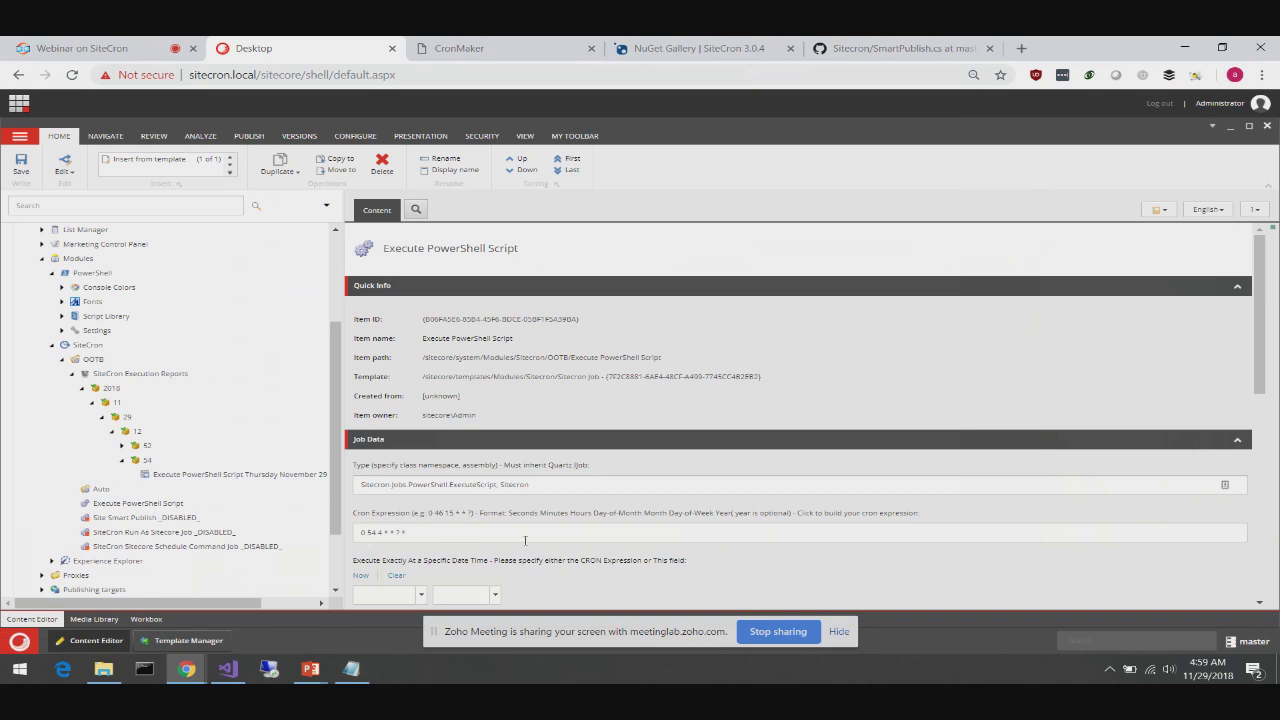
pyautogui.scroll(-2, 600, 530)
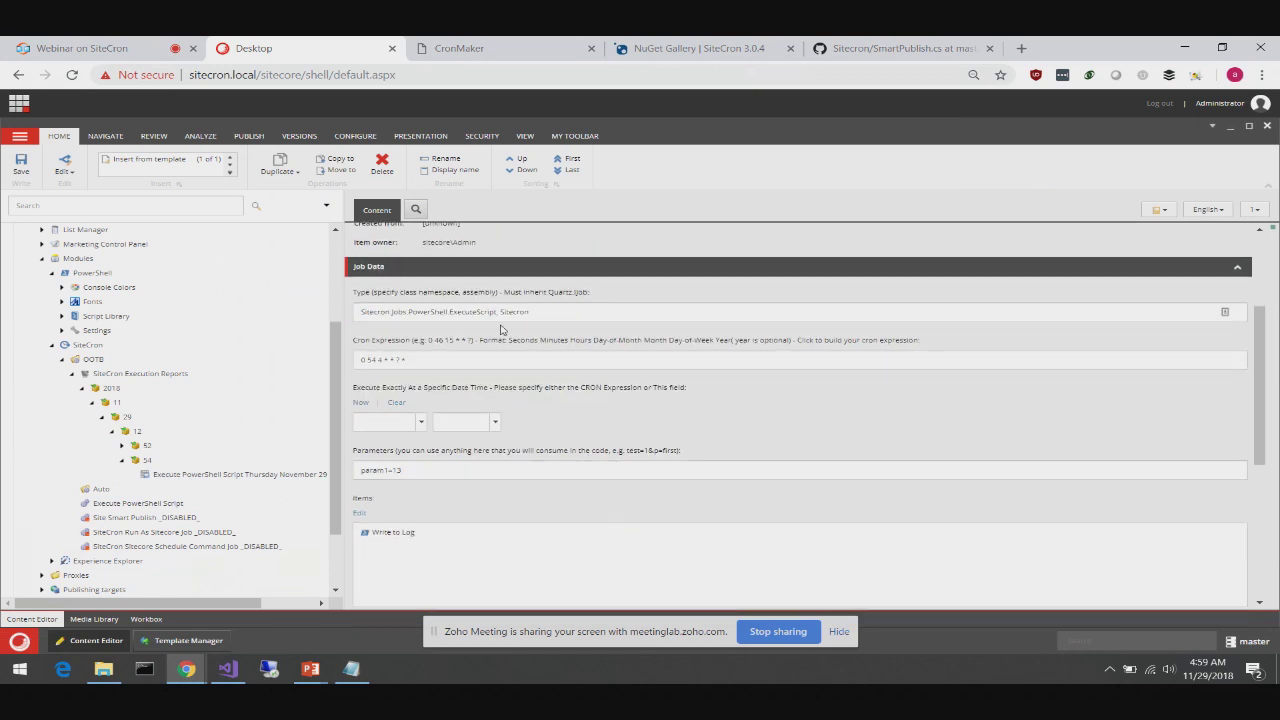
# Switch to the PowerPoint slide show, present the feature list and Links slides, and end the show
pyautogui.moveTo(302, 678)
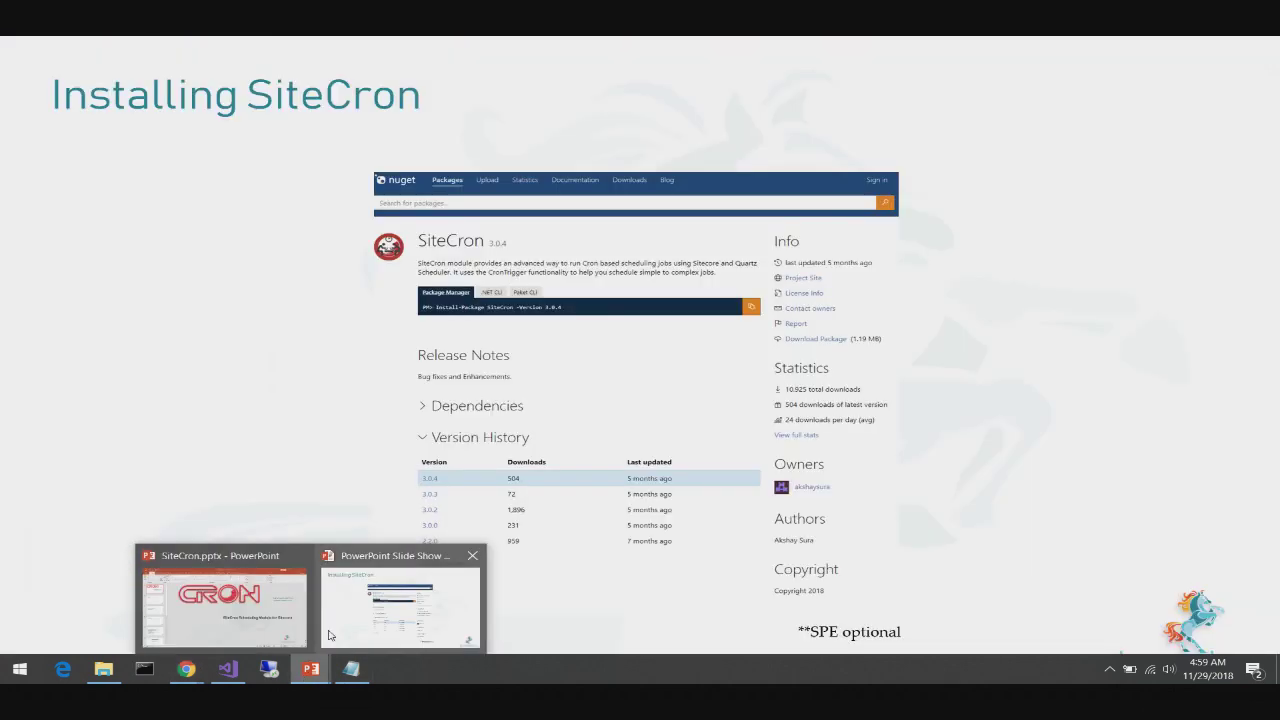
pyautogui.click(329, 634)
pyautogui.click(328, 635)
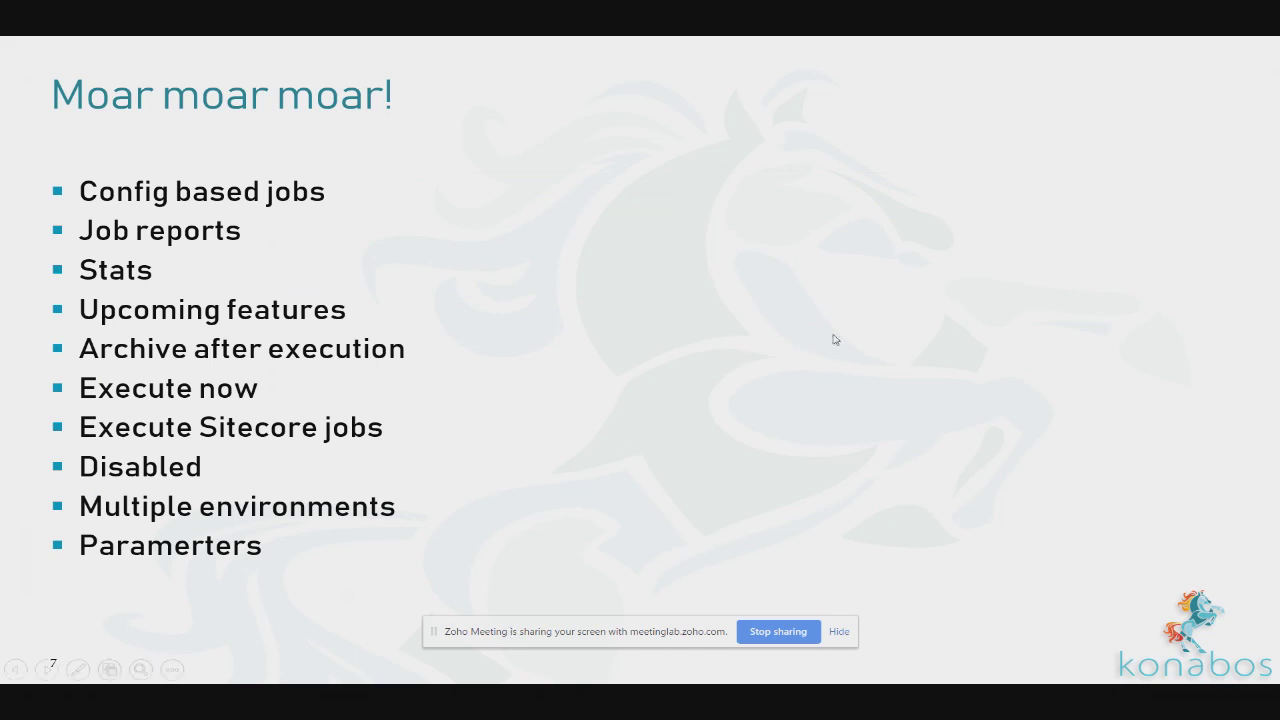
pyautogui.press('Right')
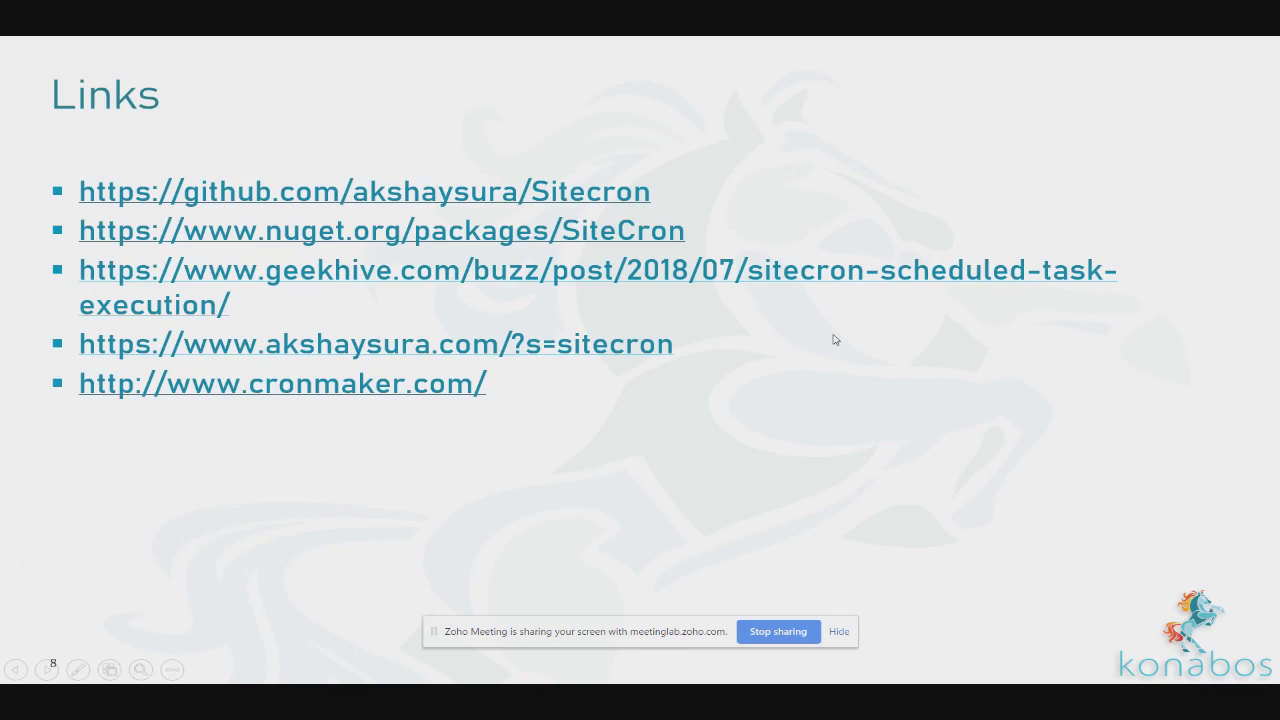
pyautogui.press('Left')
pyautogui.press('Right')
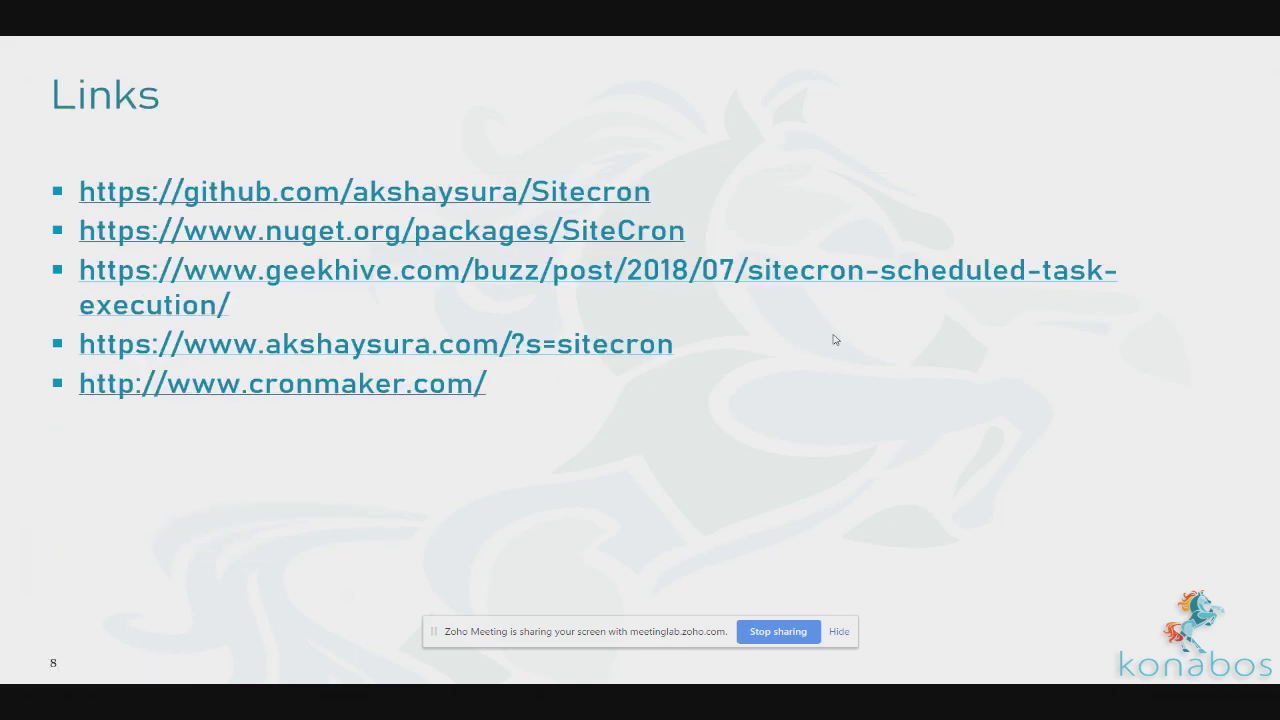
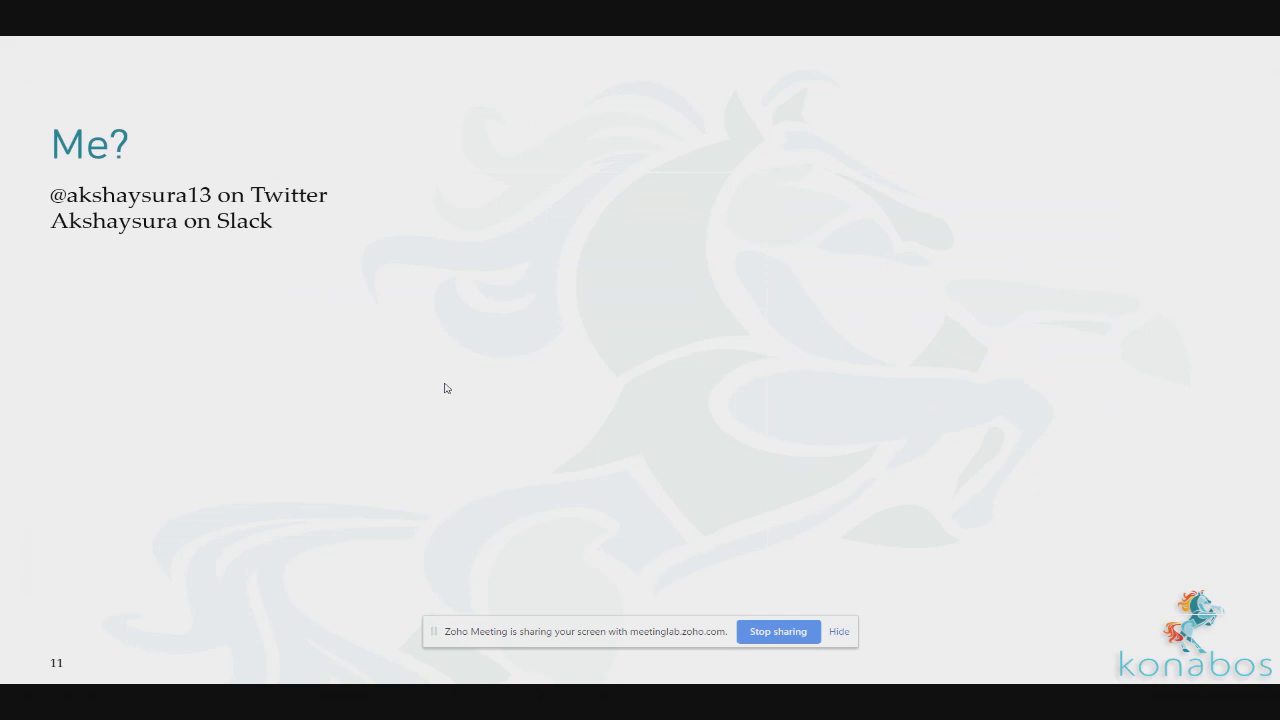
pyautogui.press('Escape')
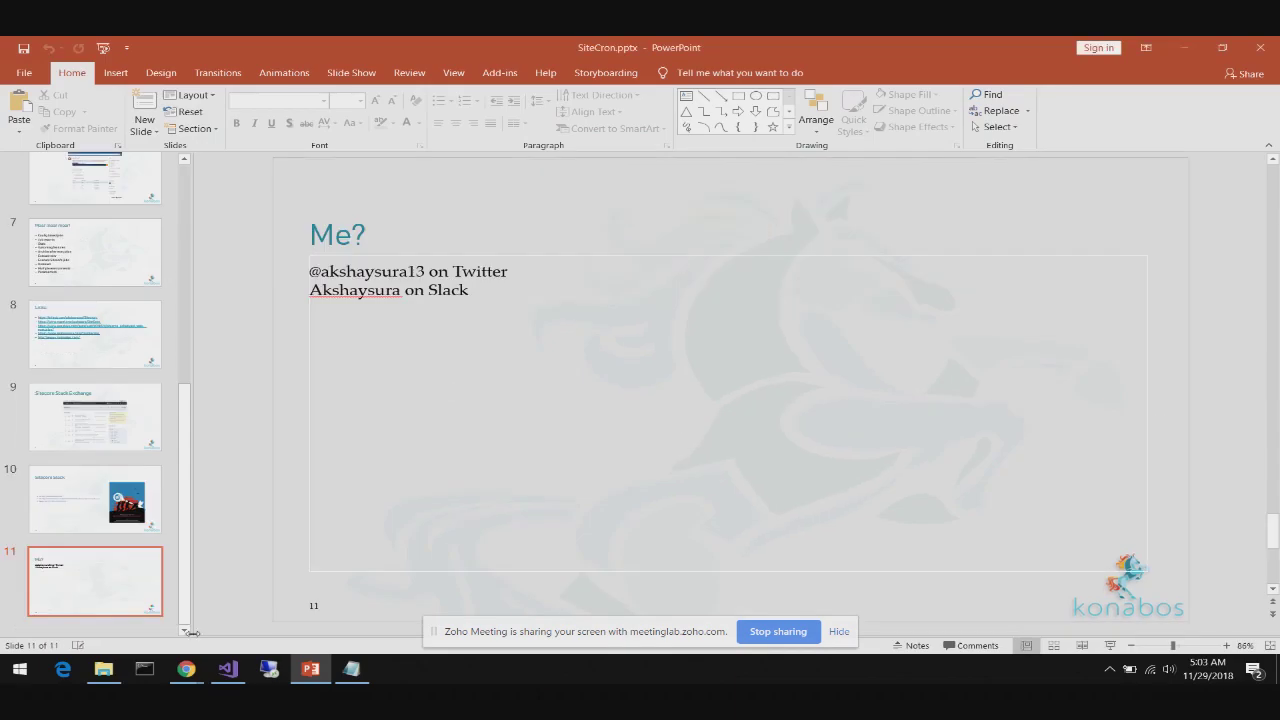
# Switch to Visual Studio, open SiteCron.config and highlight the Sitecron logger element in the log4net section
pyautogui.click(226, 674)
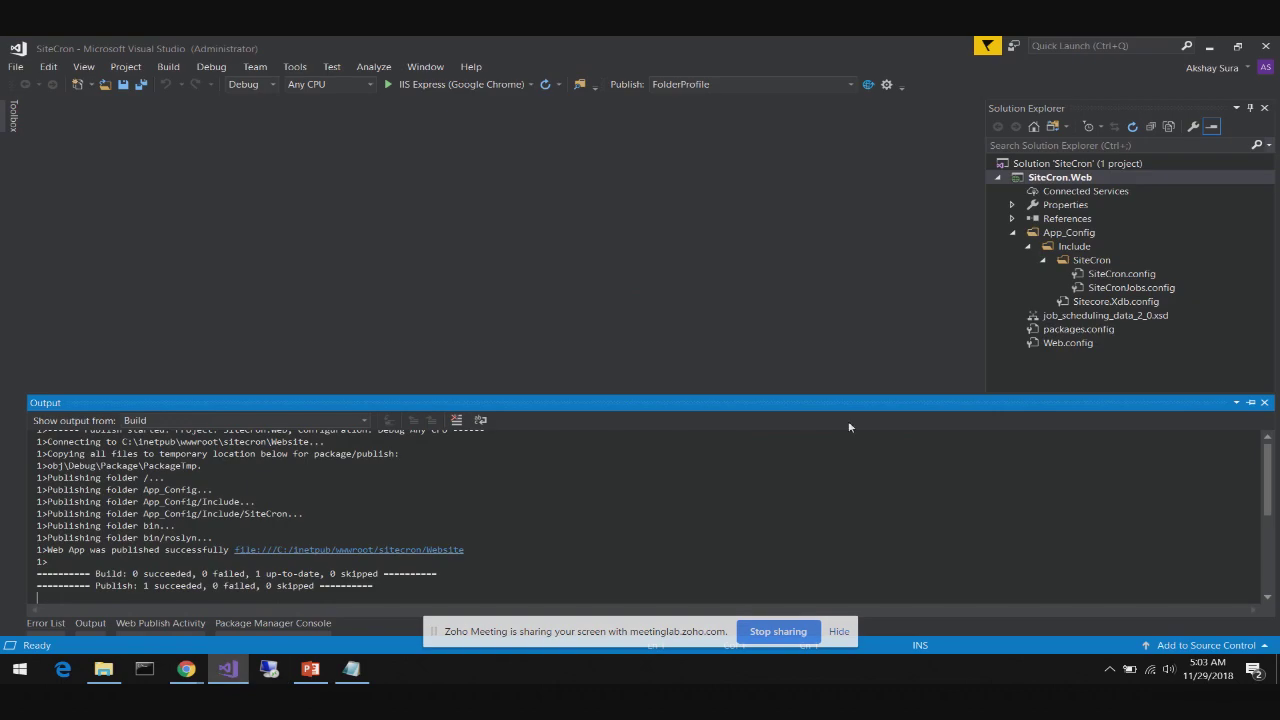
pyautogui.doubleClick(1122, 274)
pyautogui.scroll(-15, 614, 427)
pyautogui.scroll(-3, 614, 427)
pyautogui.scroll(2, 614, 427)
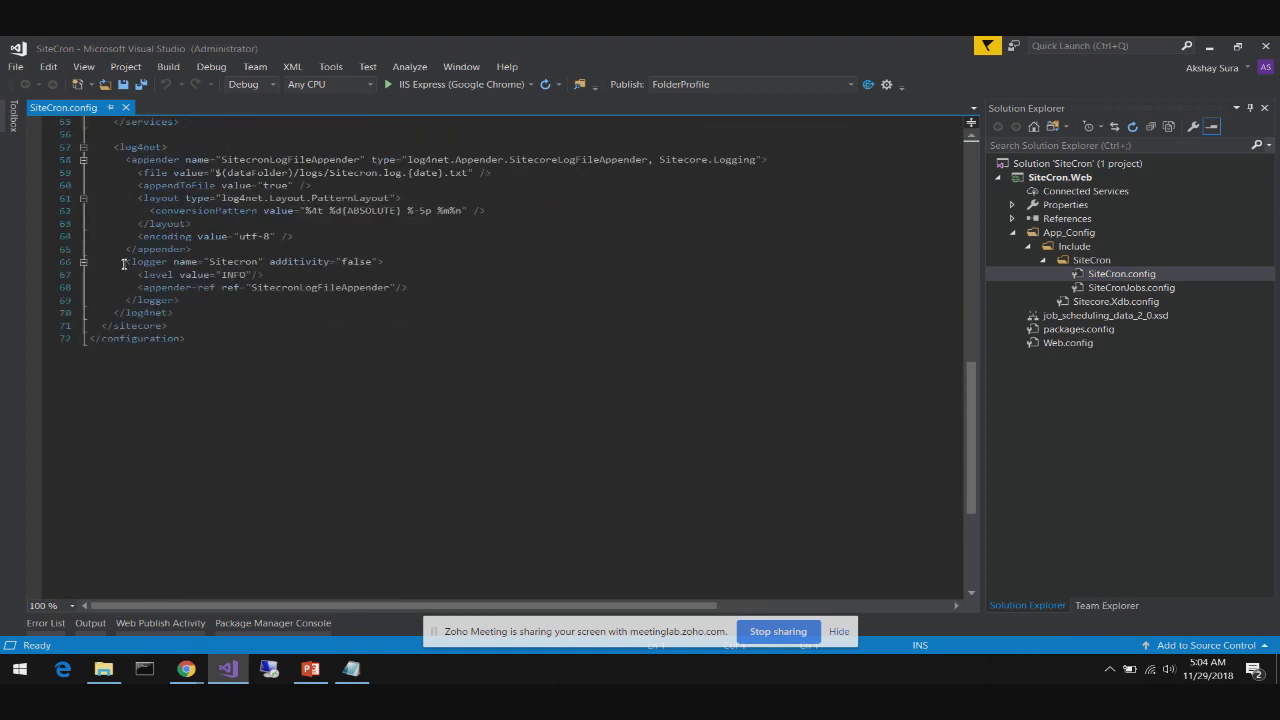
pyautogui.moveTo(125, 261); pyautogui.dragTo(254, 300)
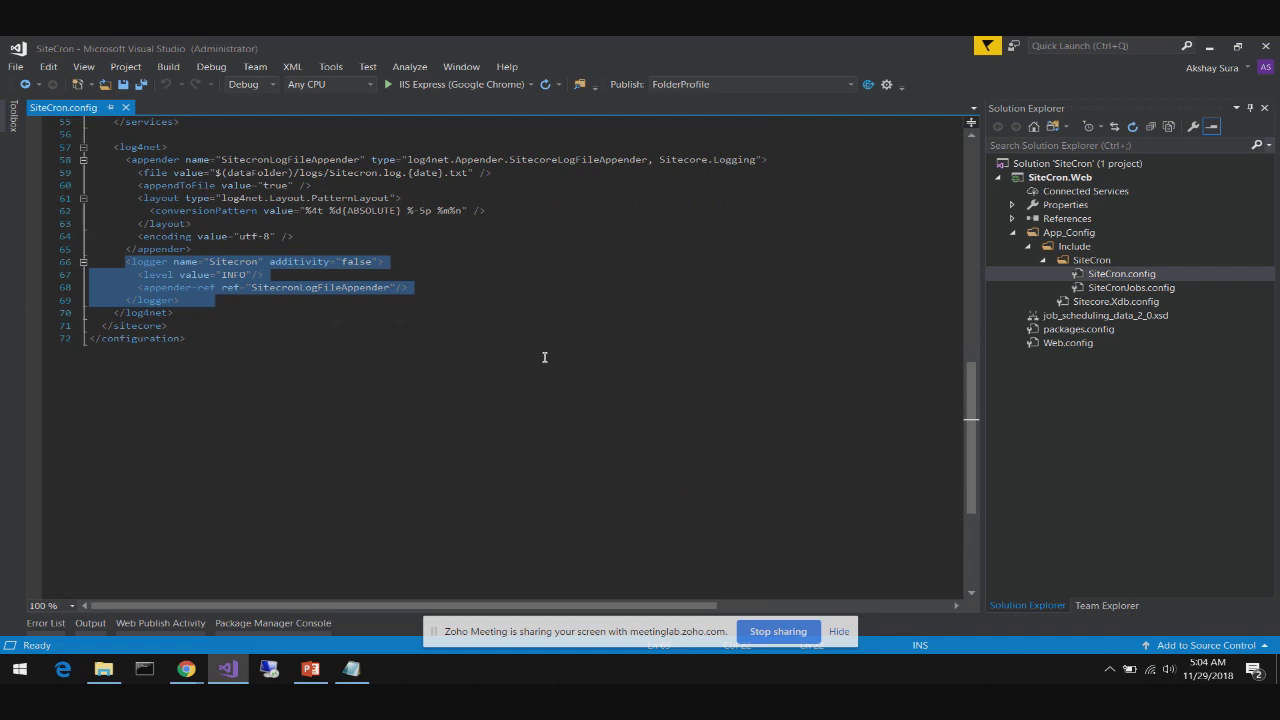
# Switch to the Sitecore Content Editor in Chrome to view the Parameters field of the Execute PowerShell Script job
pyautogui.click(186, 668)
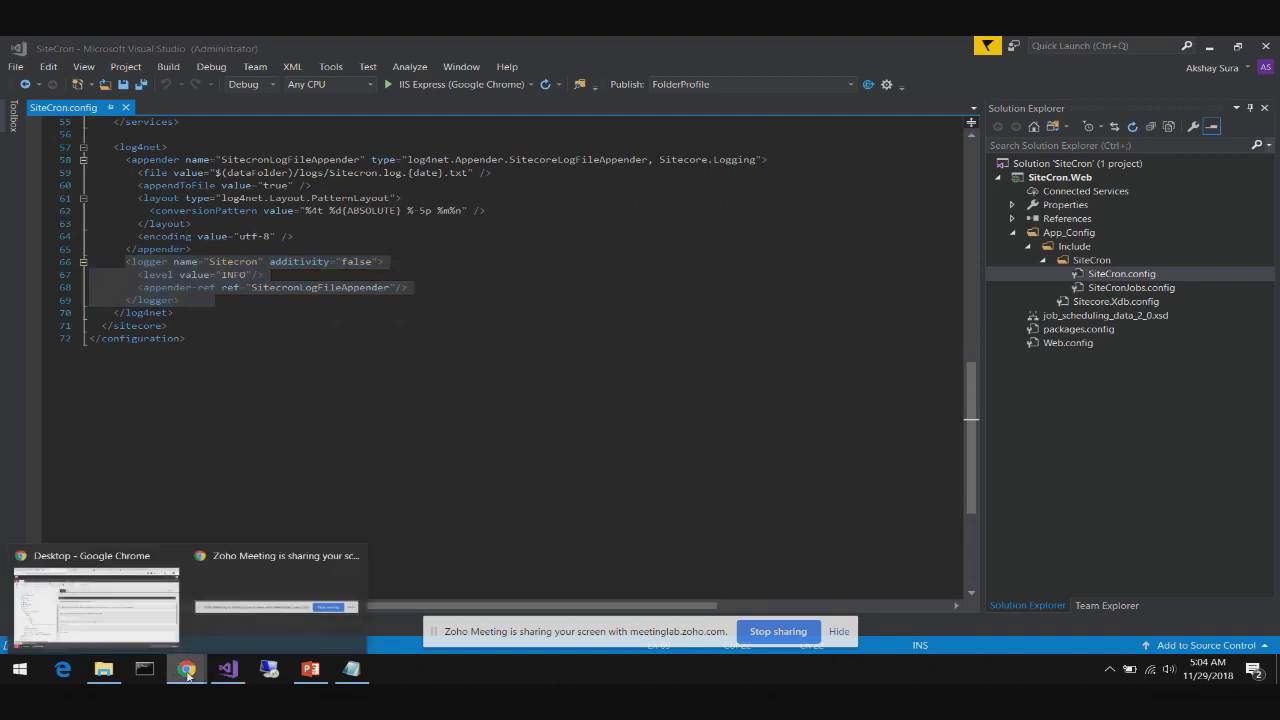
pyautogui.click(130, 624)
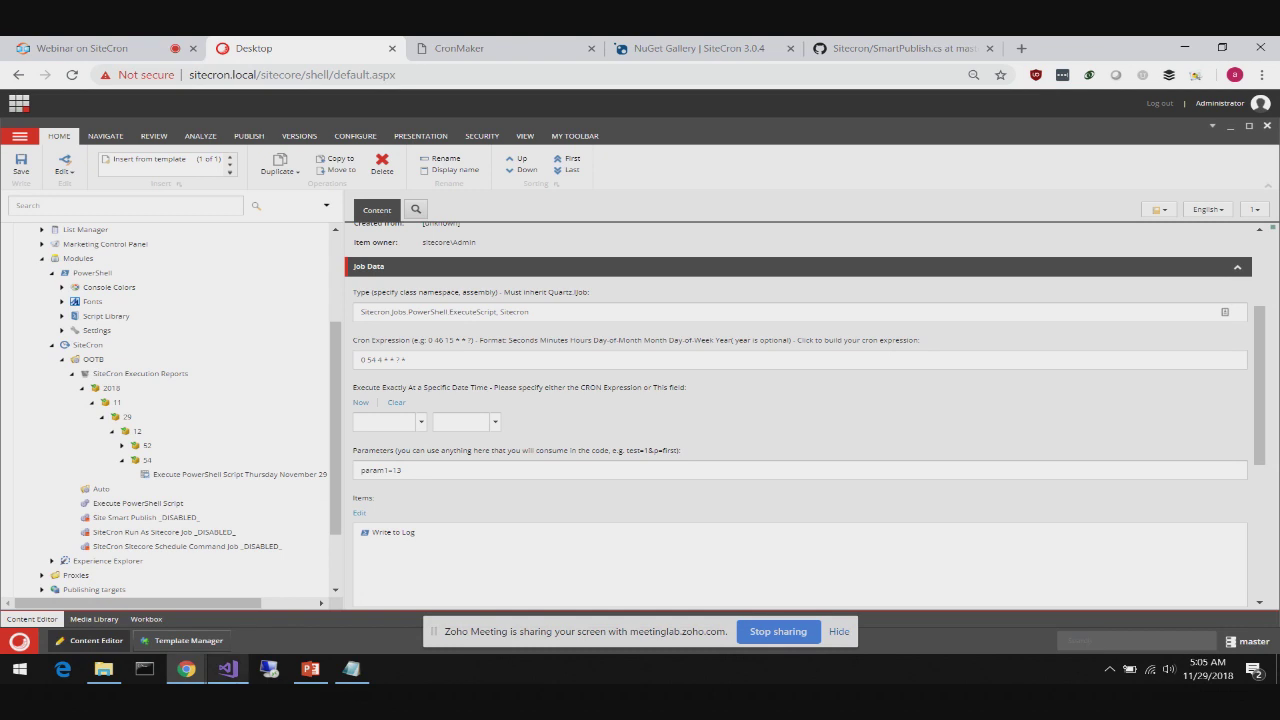
# Return to SiteCron.config in Visual Studio and examine its event handlers, pipeline processor and service registrations
pyautogui.moveTo(246, 674)
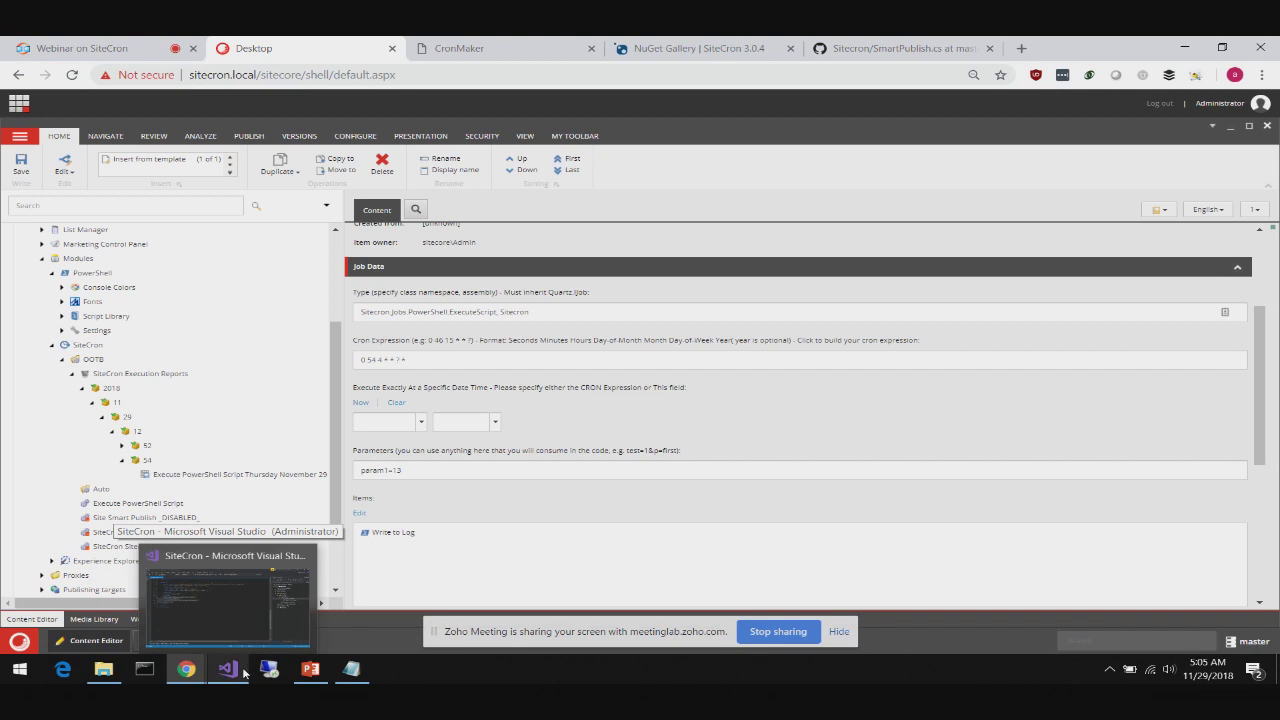
pyautogui.click(243, 674)
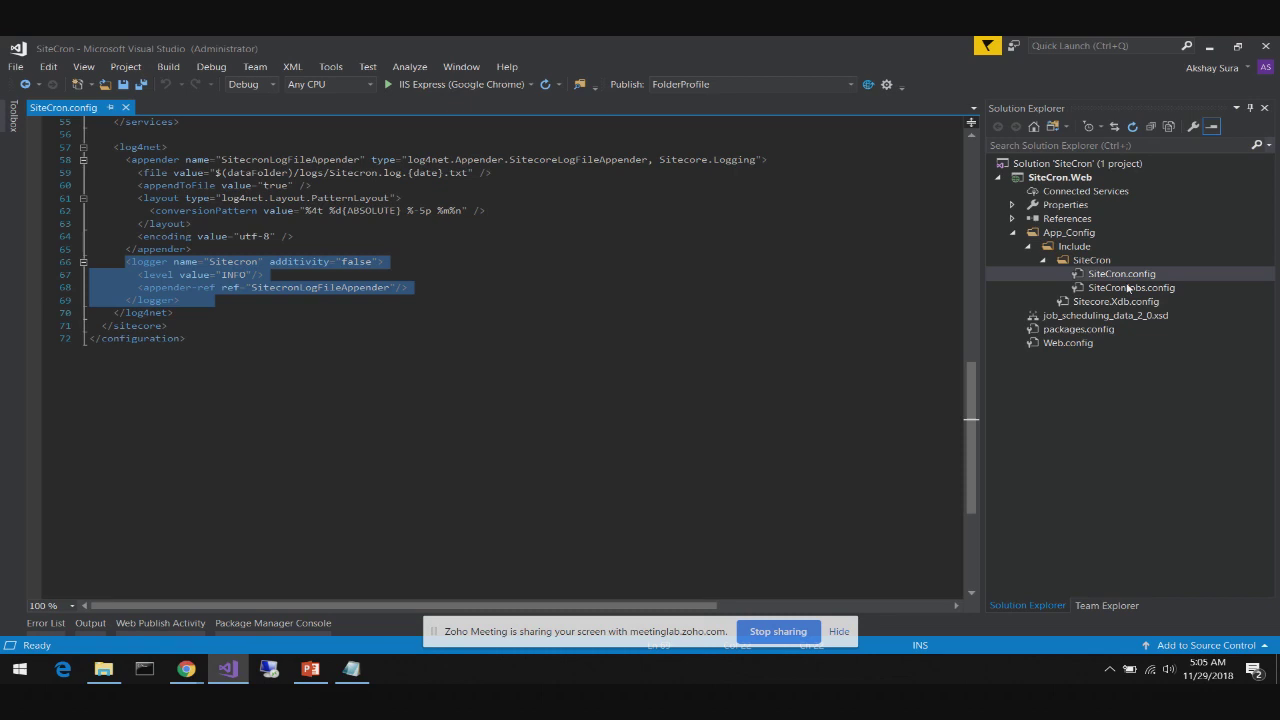
pyautogui.scroll(9, 677, 347)
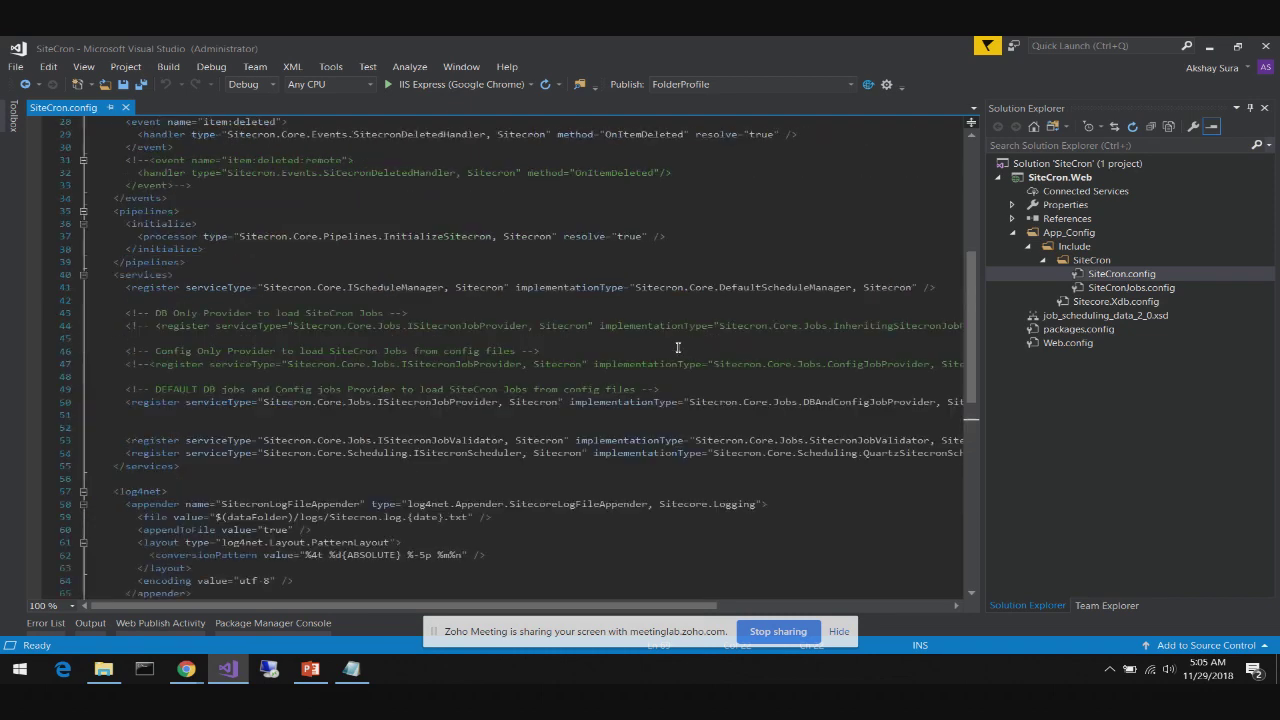
pyautogui.scroll(5, 677, 347)
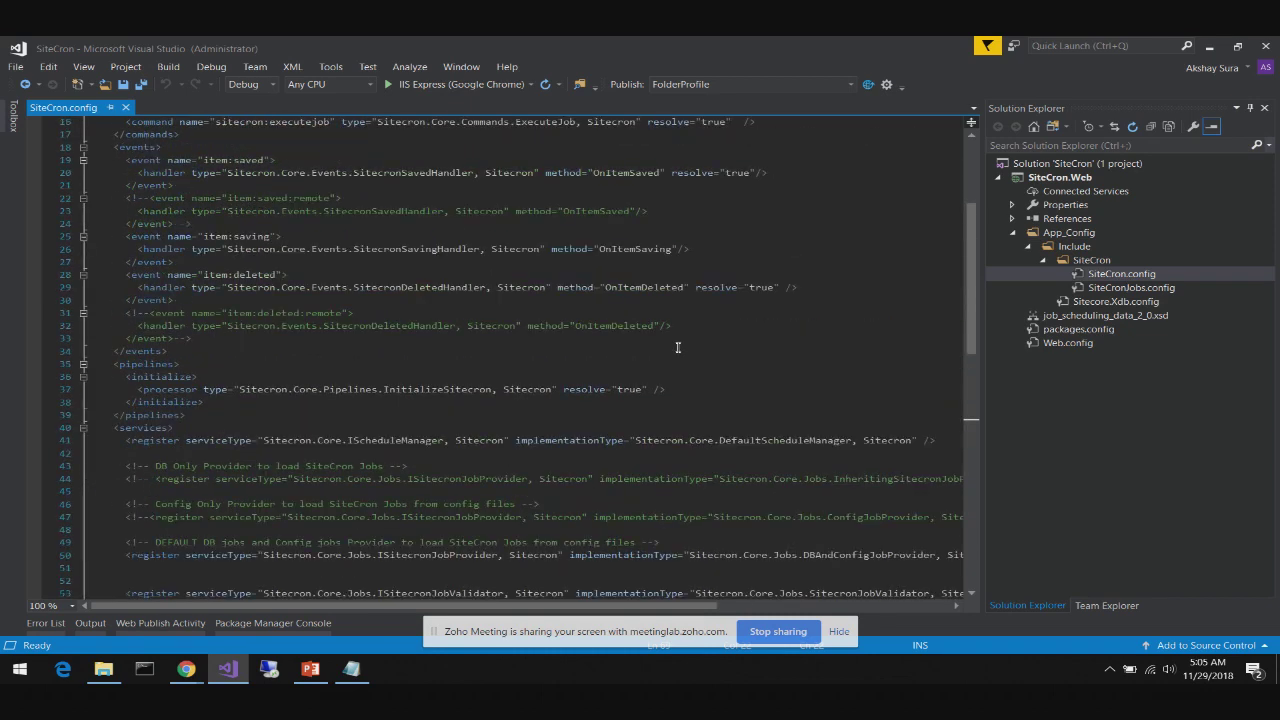
pyautogui.scroll(-1, 677, 347)
pyautogui.scroll(-4, 677, 345)
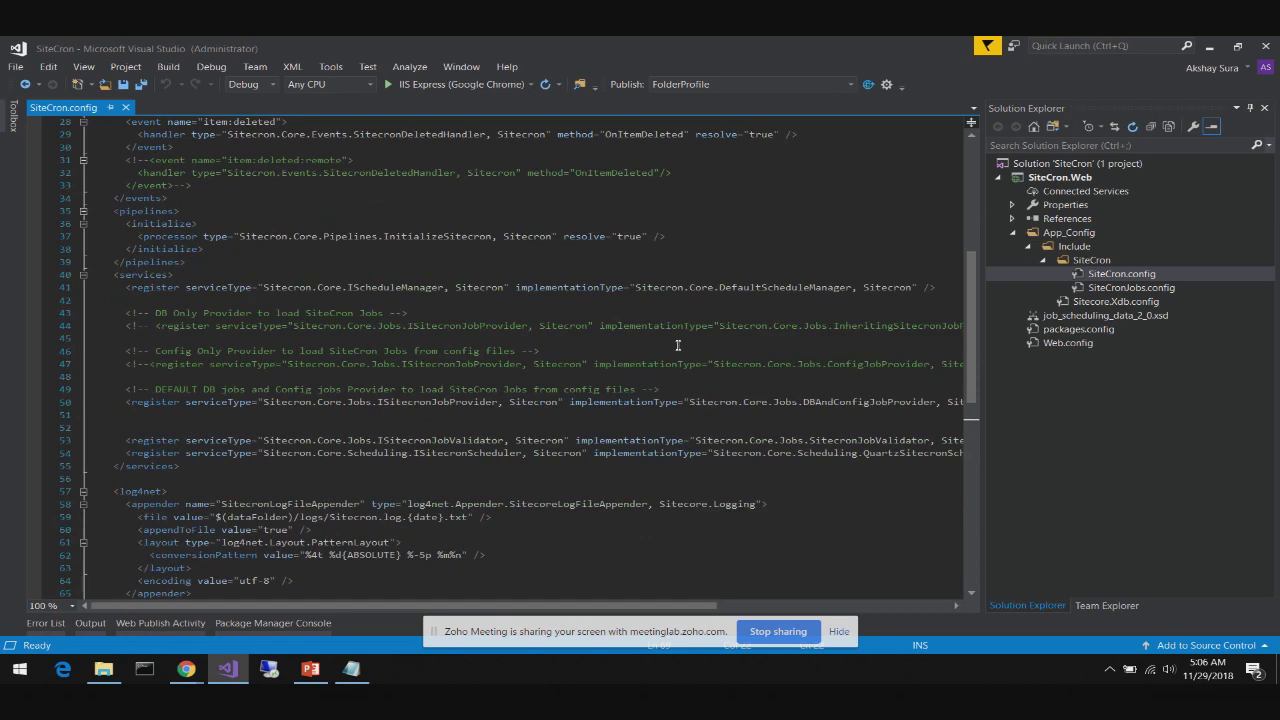
pyautogui.scroll(1, 677, 345)
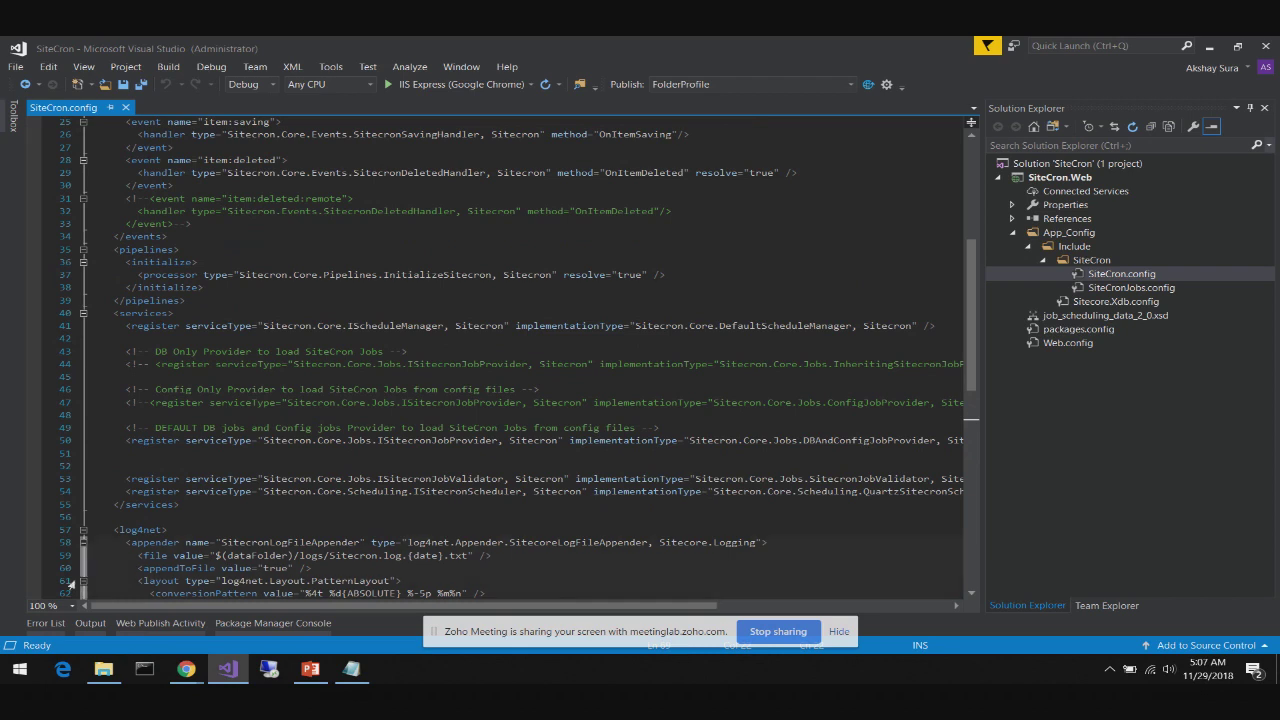
# Go back to the Content Editor in Chrome and view the SiteCron Execution Reports in the content tree
pyautogui.moveTo(183, 668)
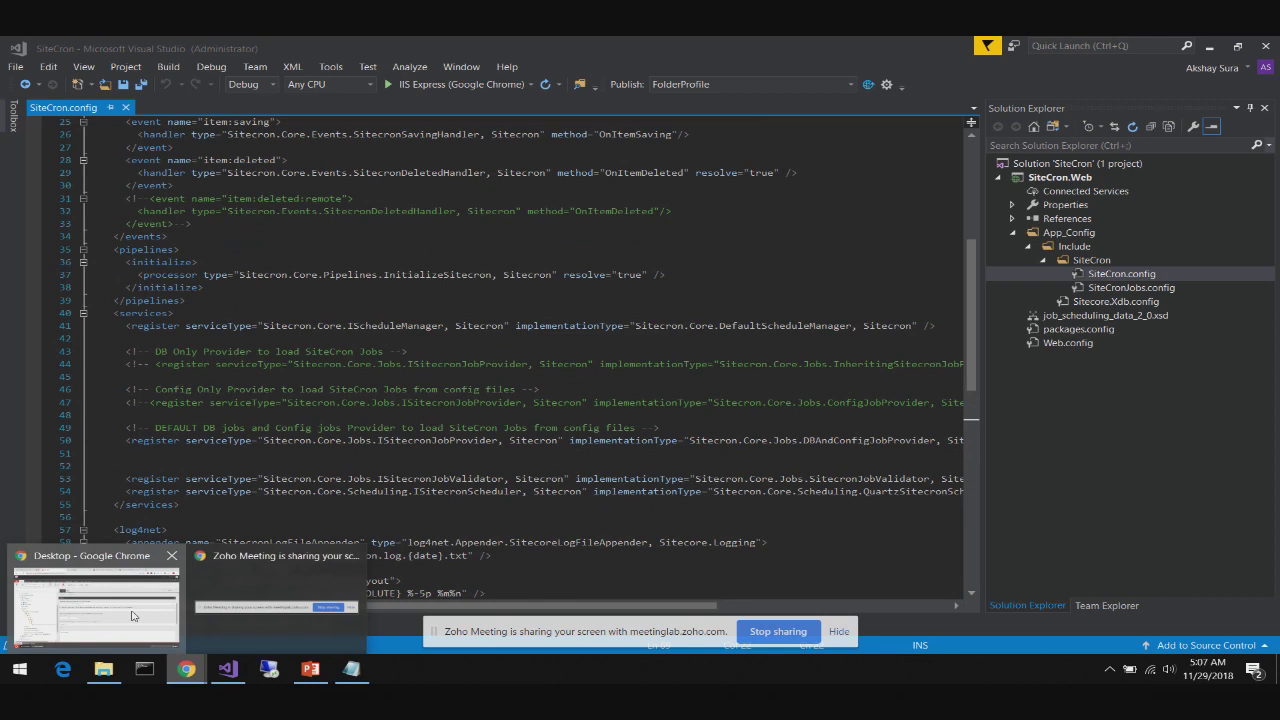
pyautogui.click(86, 600)
pyautogui.scroll(-2, 154, 405)
pyautogui.scroll(-1, 154, 405)
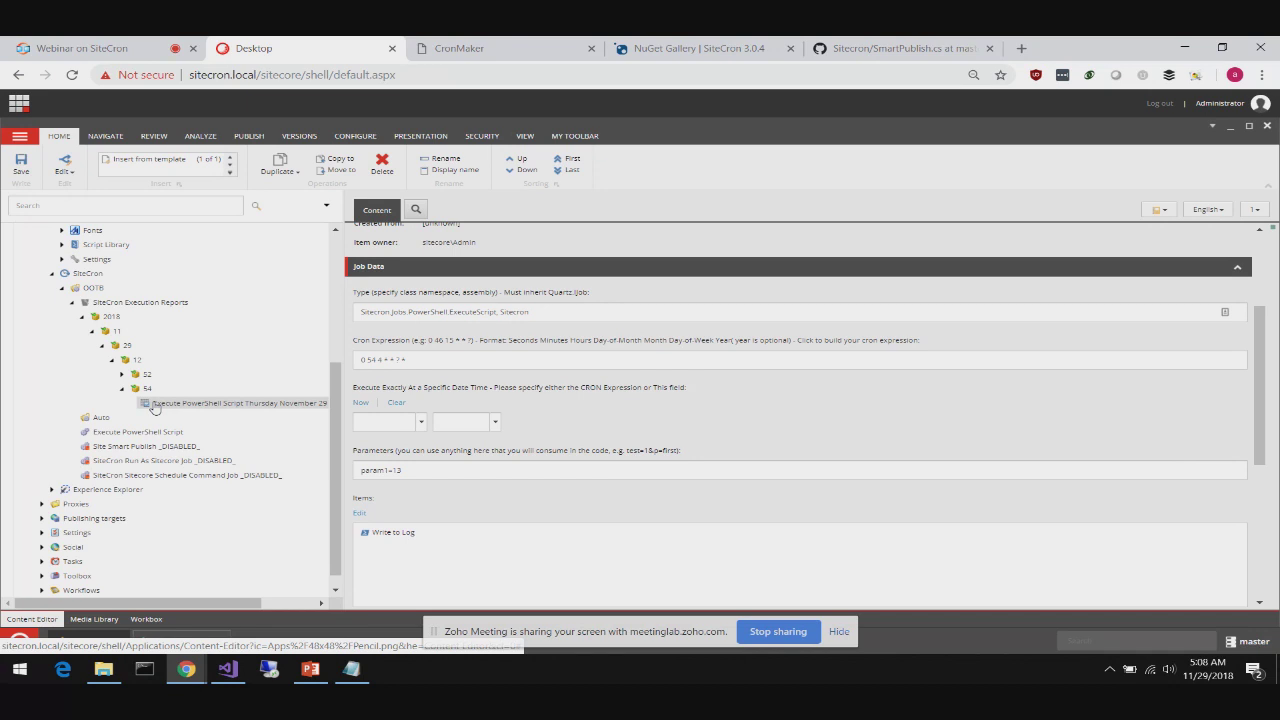
# Open the chat in the SiteCron webinar's Zoho Meeting page, read through the attendees' questions, and close the chat
pyautogui.click(95, 50)
pyautogui.click(40, 178)
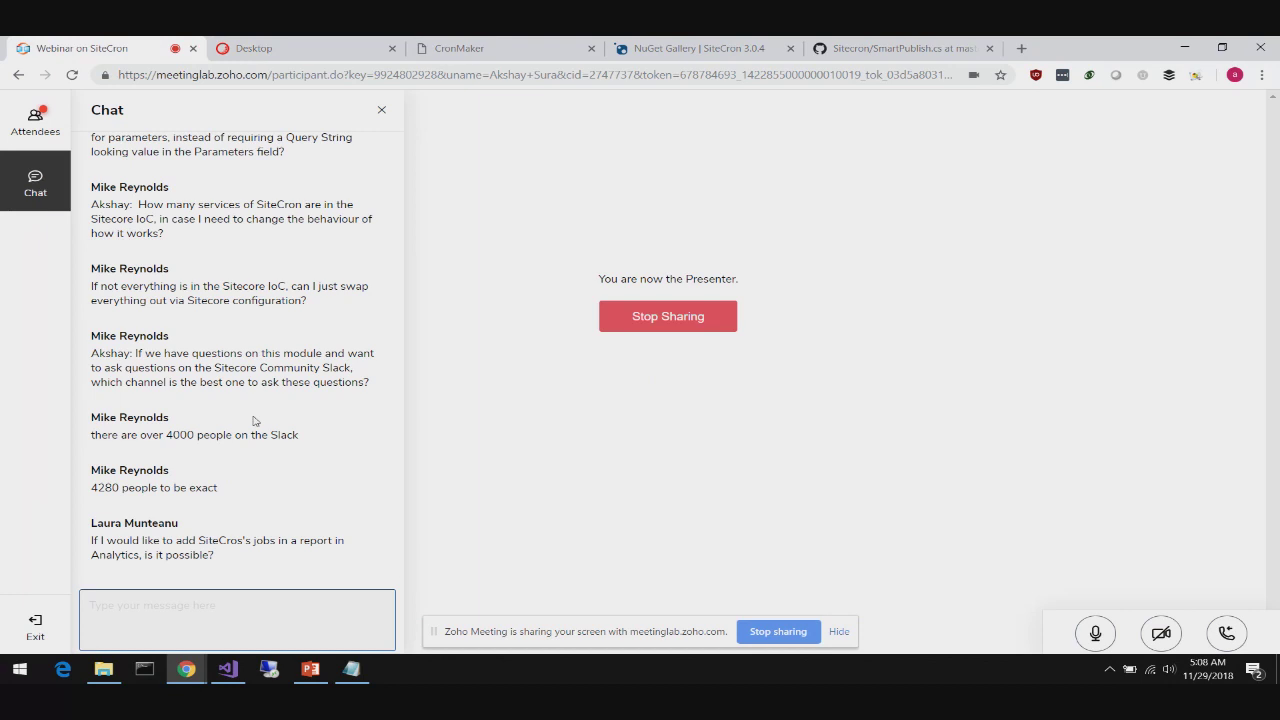
pyautogui.scroll(2, 254, 421)
pyautogui.scroll(2, 254, 421)
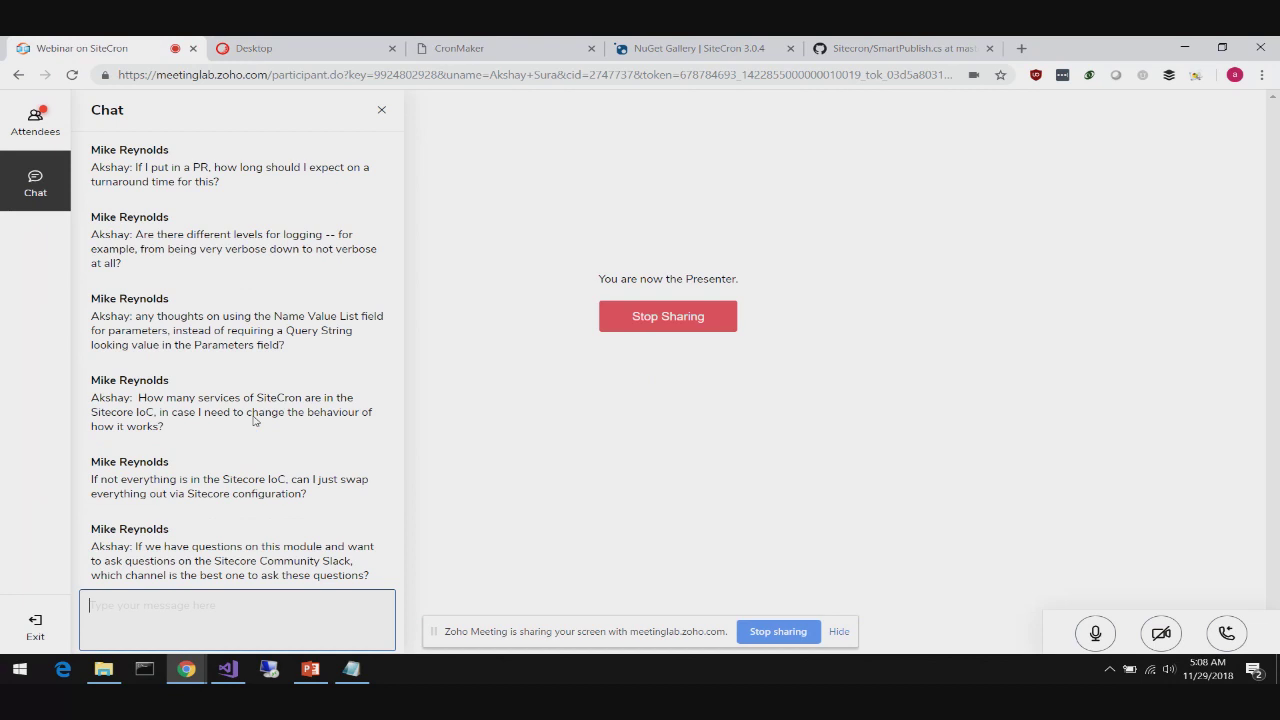
pyautogui.scroll(-4, 254, 421)
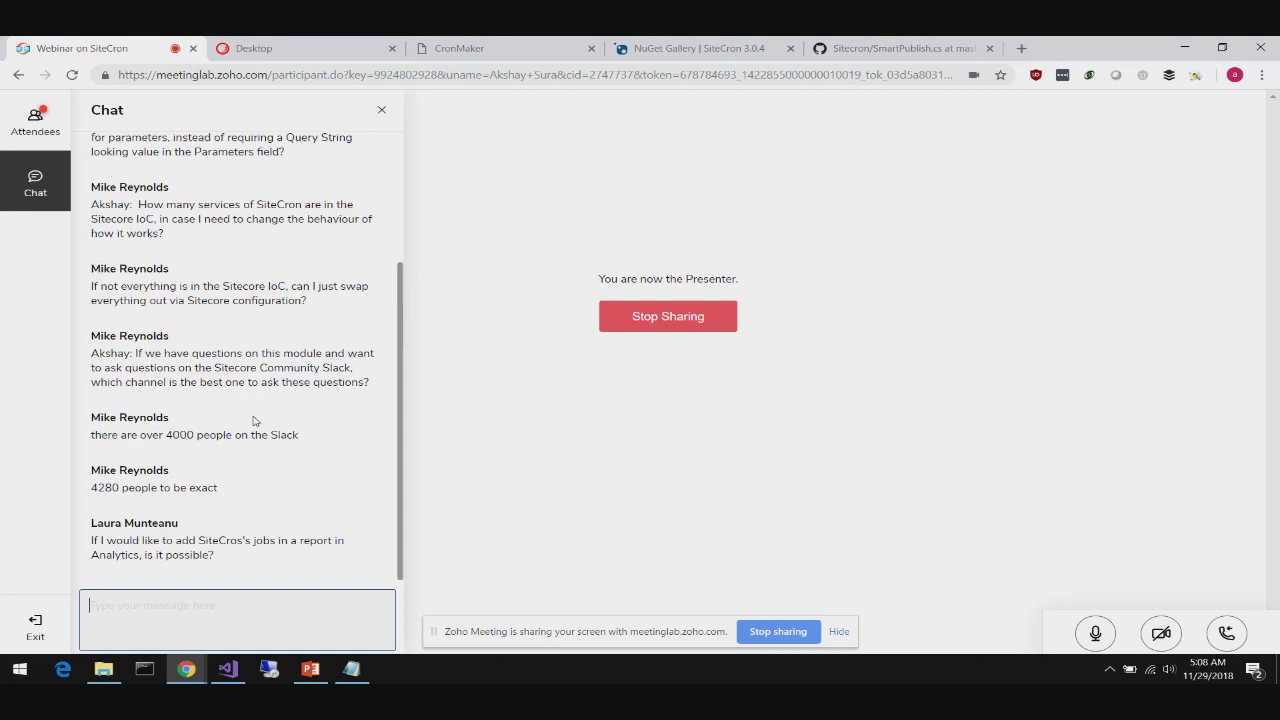
pyautogui.click(35, 195)
pyautogui.click(33, 194)
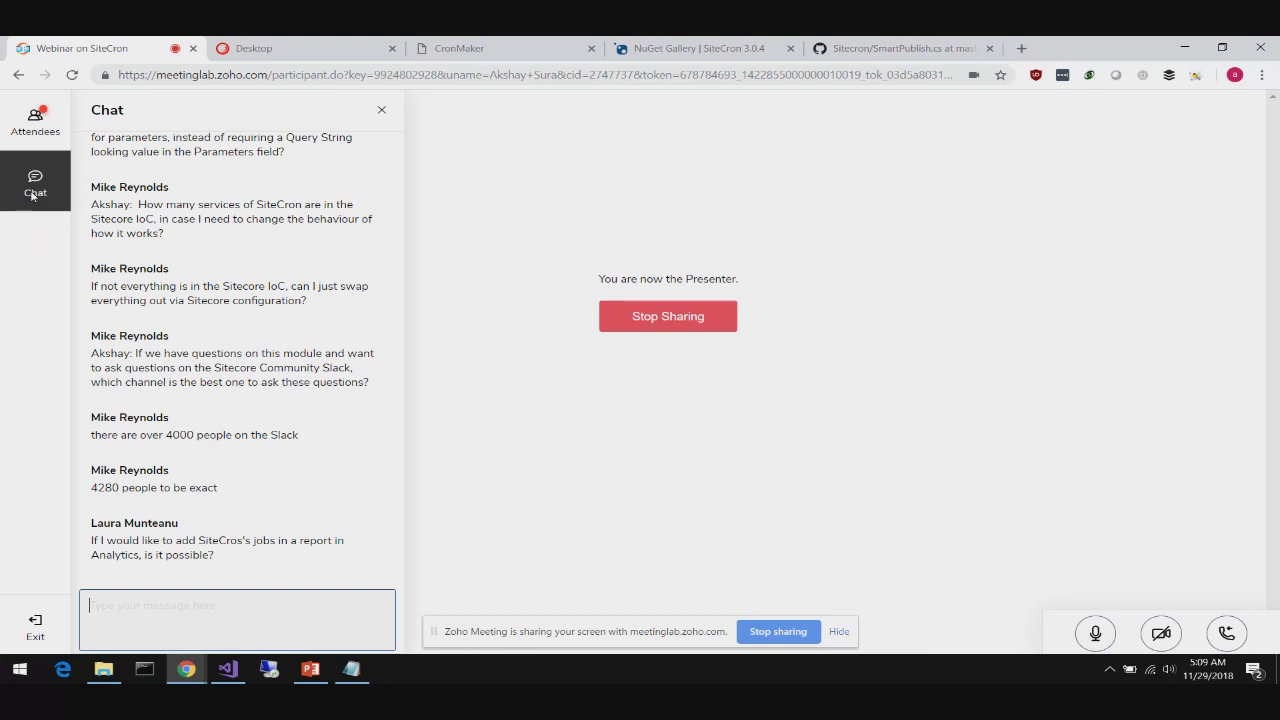
pyautogui.click(33, 195)
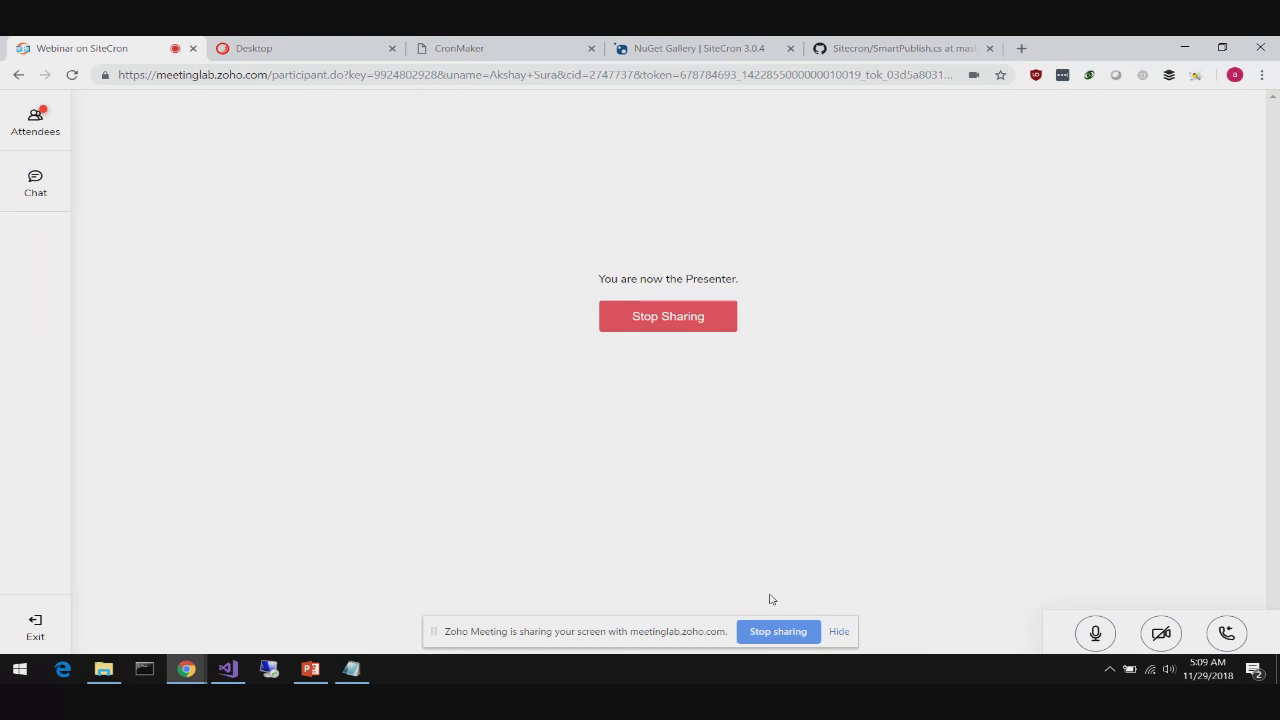
# Stop sharing the screen in the Zoho meeting
pyautogui.moveTo(315, 668)
pyautogui.click(706, 323)
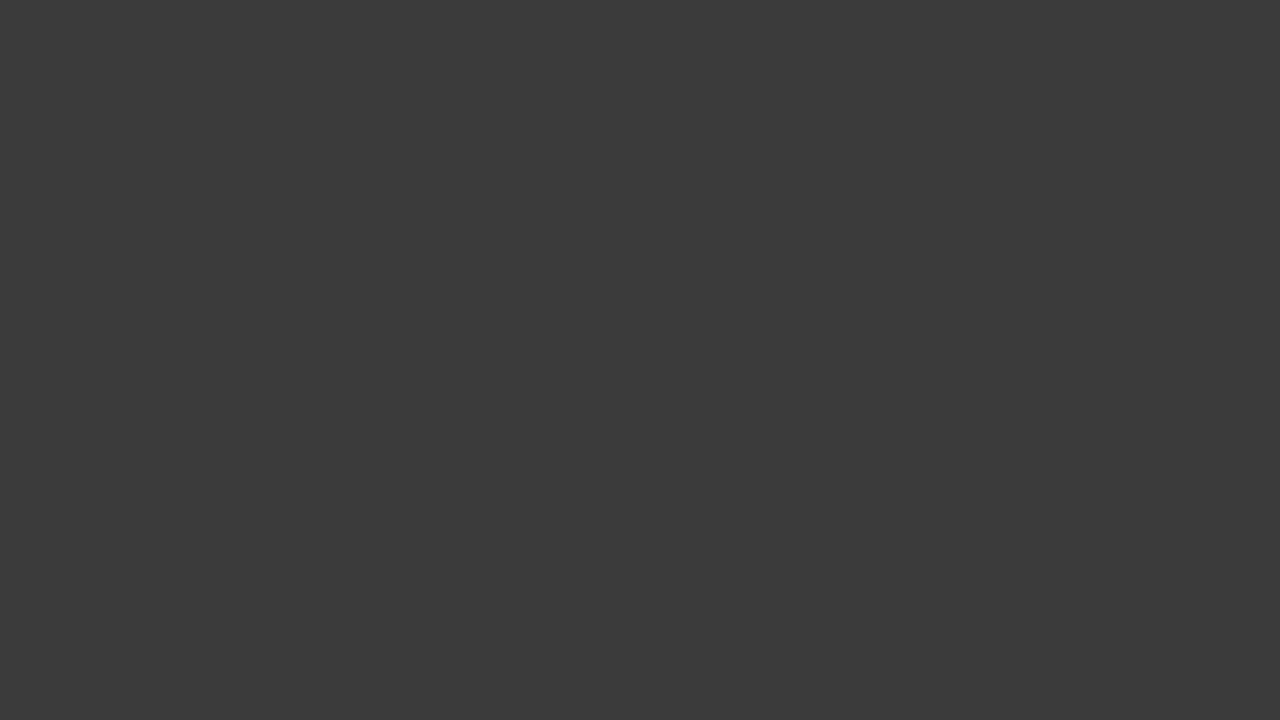